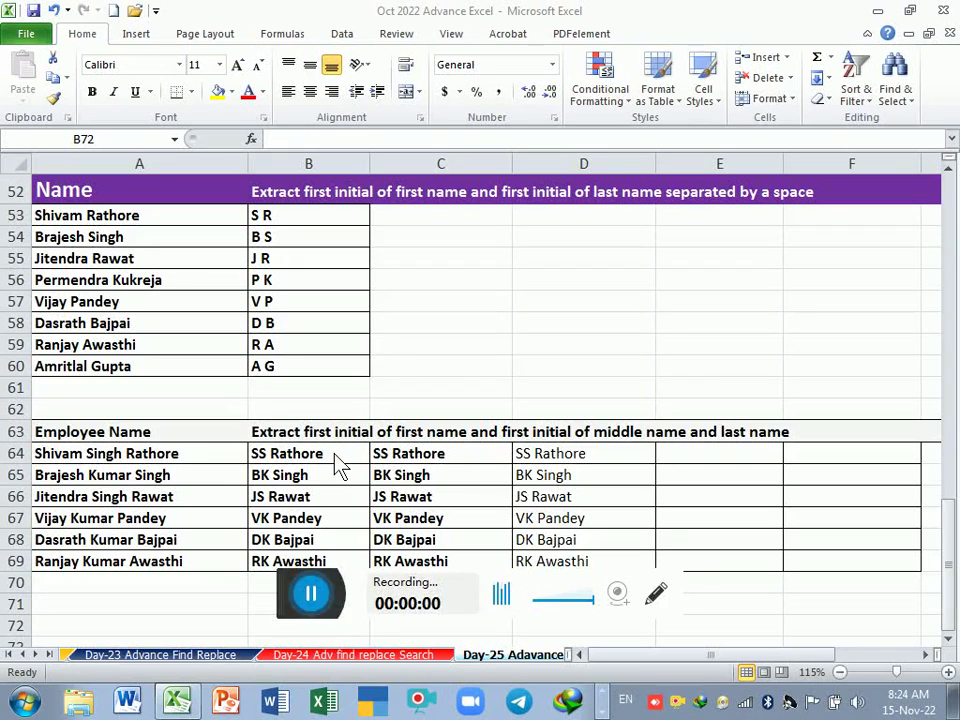
Review B53's initials formula without changing it, then move to C53.
{"action": "left_click", "coordinate": [308, 219]}
{"action": "double_click", "coordinate": [308, 219]}
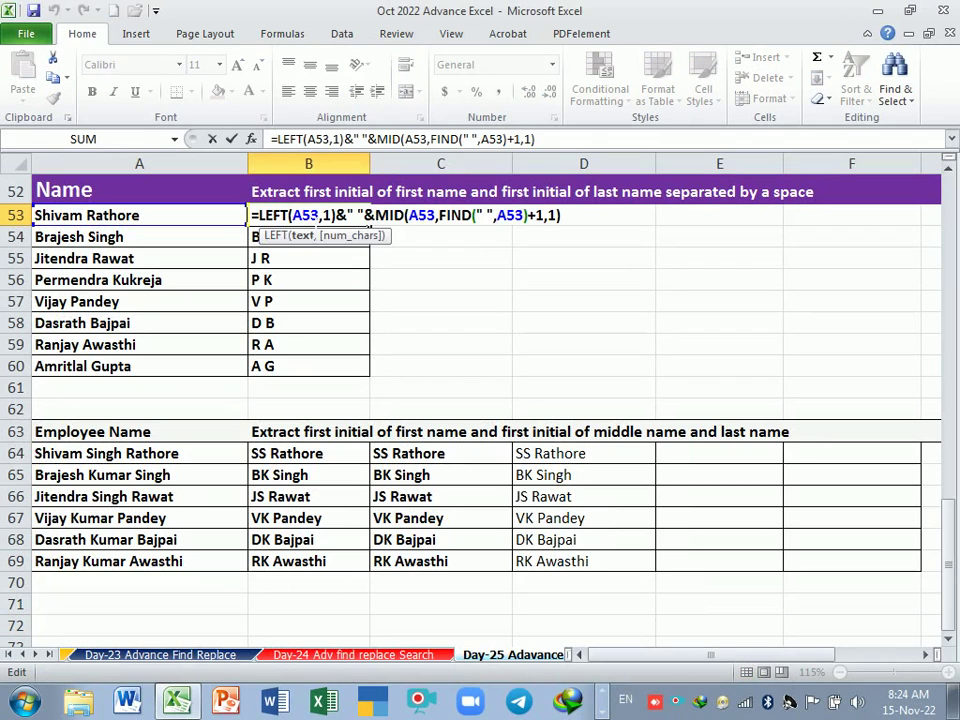
{"action": "key", "text": "Return"}
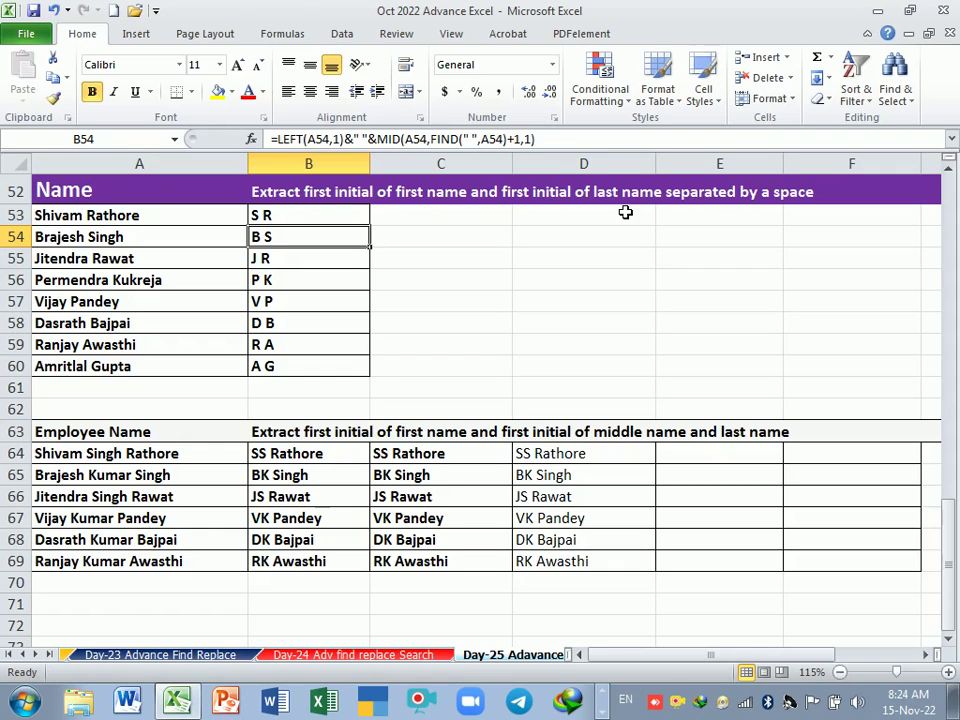
{"action": "left_click", "coordinate": [316, 223]}
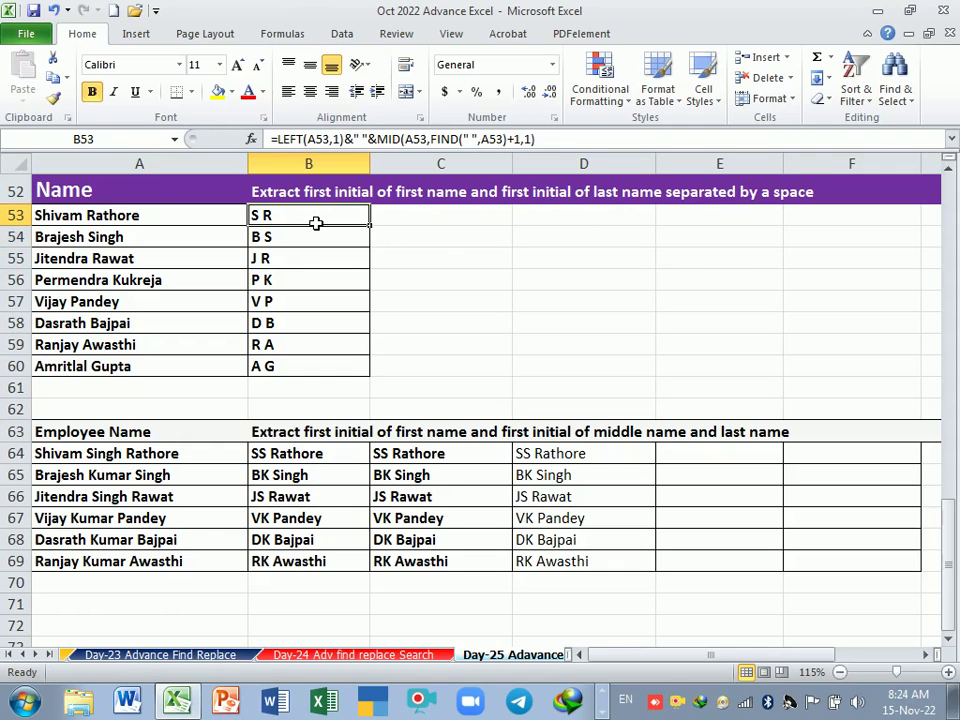
{"action": "double_click", "coordinate": [316, 223]}
{"action": "key", "text": "End"}
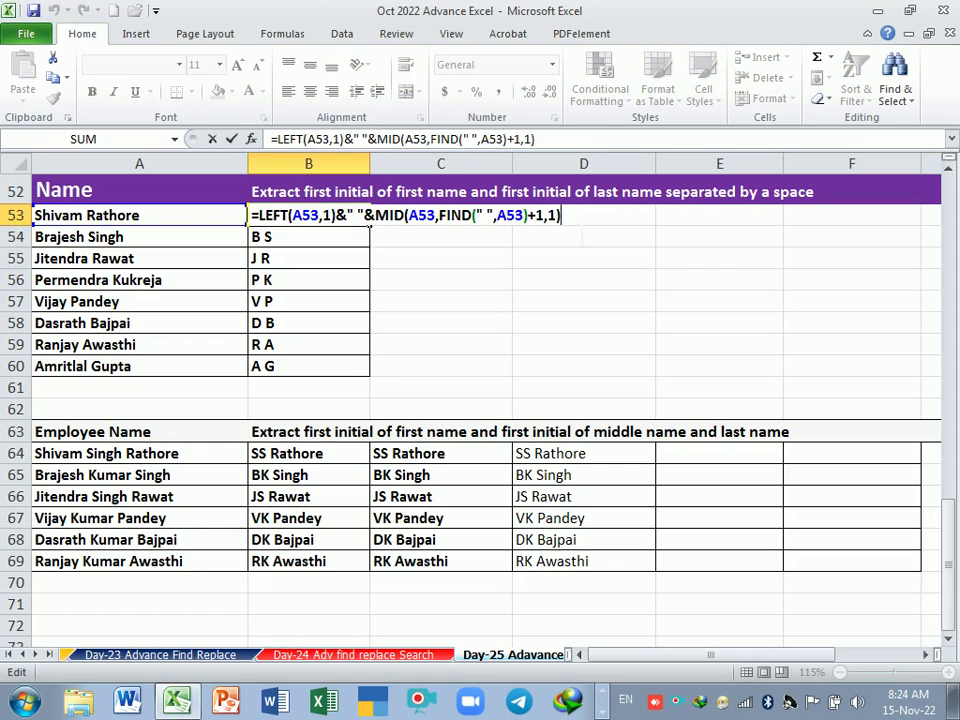
{"action": "key", "text": "Return"}
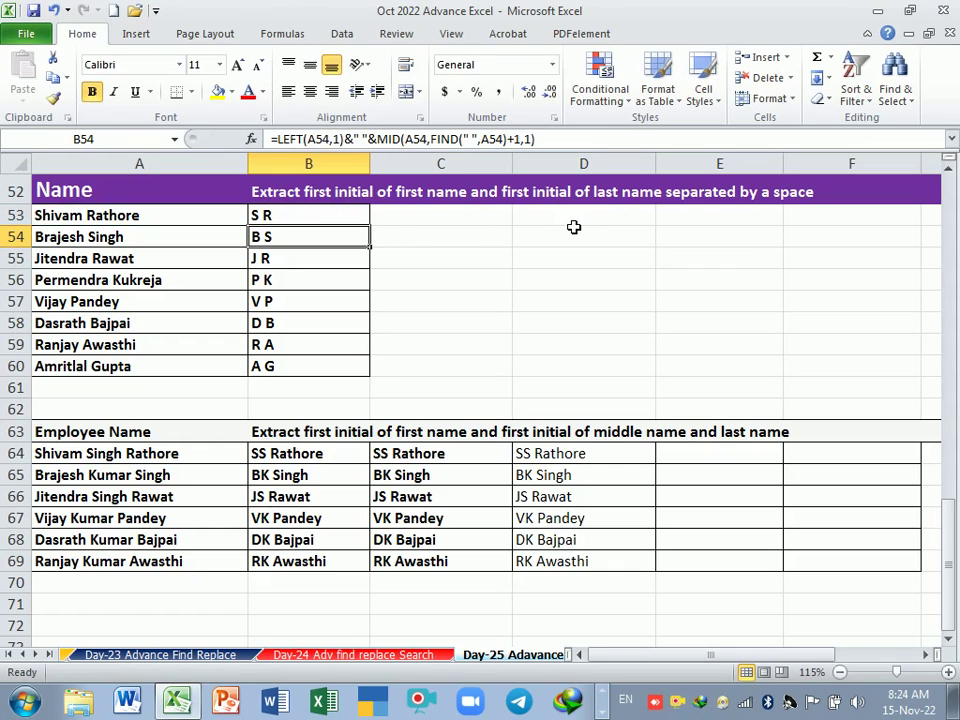
{"action": "key", "text": "Right"}
{"action": "key", "text": "Up"}
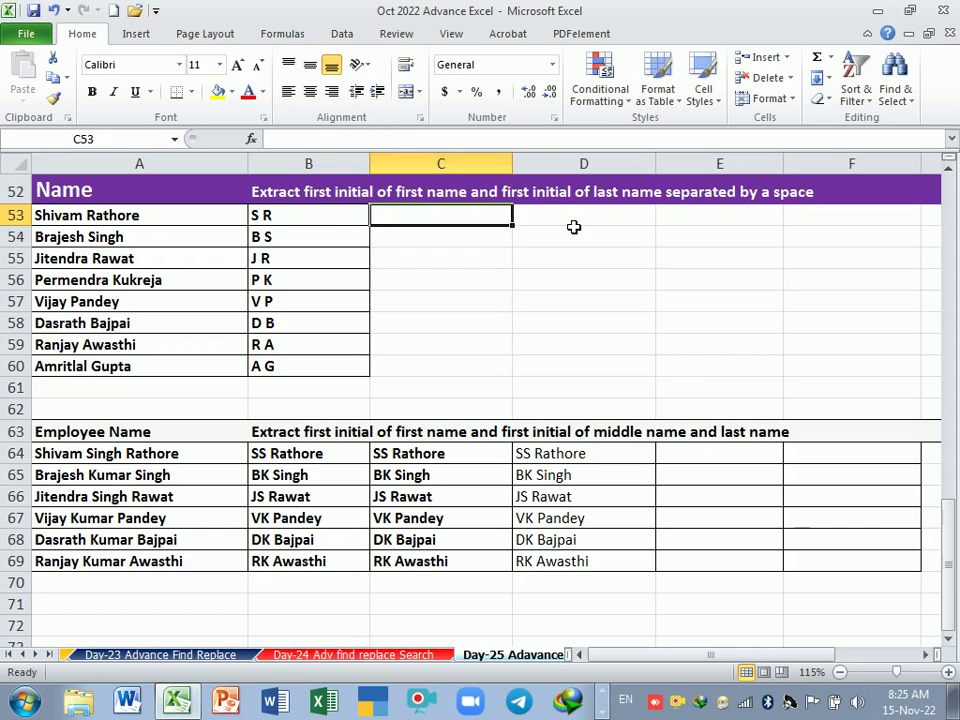
Enter =FIND("S",A53,1) in C53 to locate "S" in the name.
{"action": "type", "text": "=fin"}
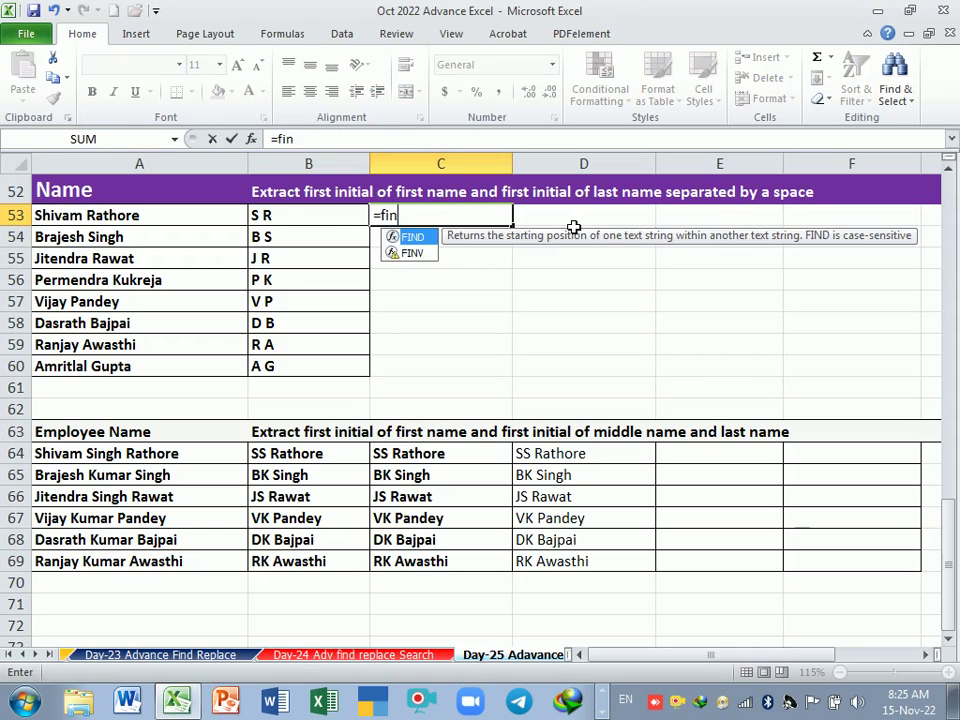
{"action": "key", "text": "Tab"}
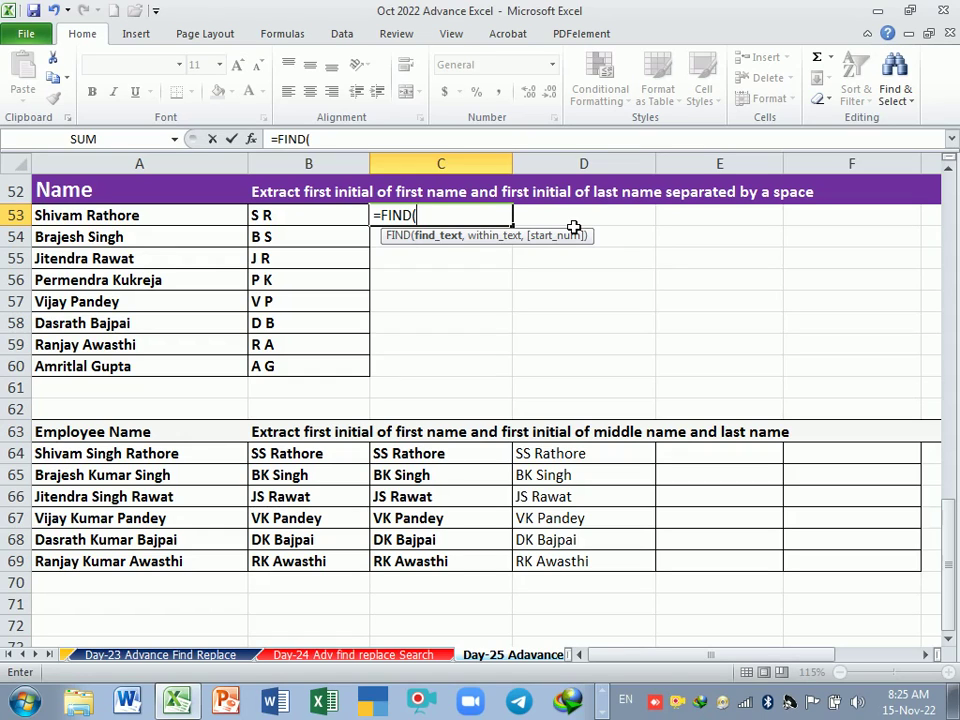
{"action": "type", "text": "\"S"}
{"action": "type", "text": "\","}
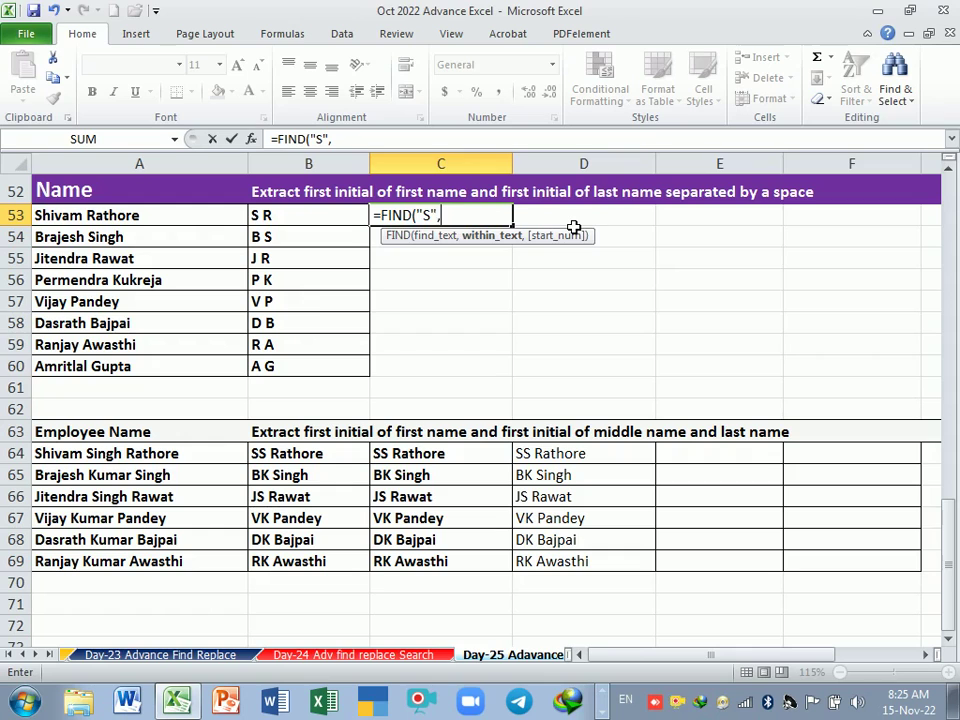
{"action": "left_click", "coordinate": [148, 219]}
{"action": "type", "text": ","}
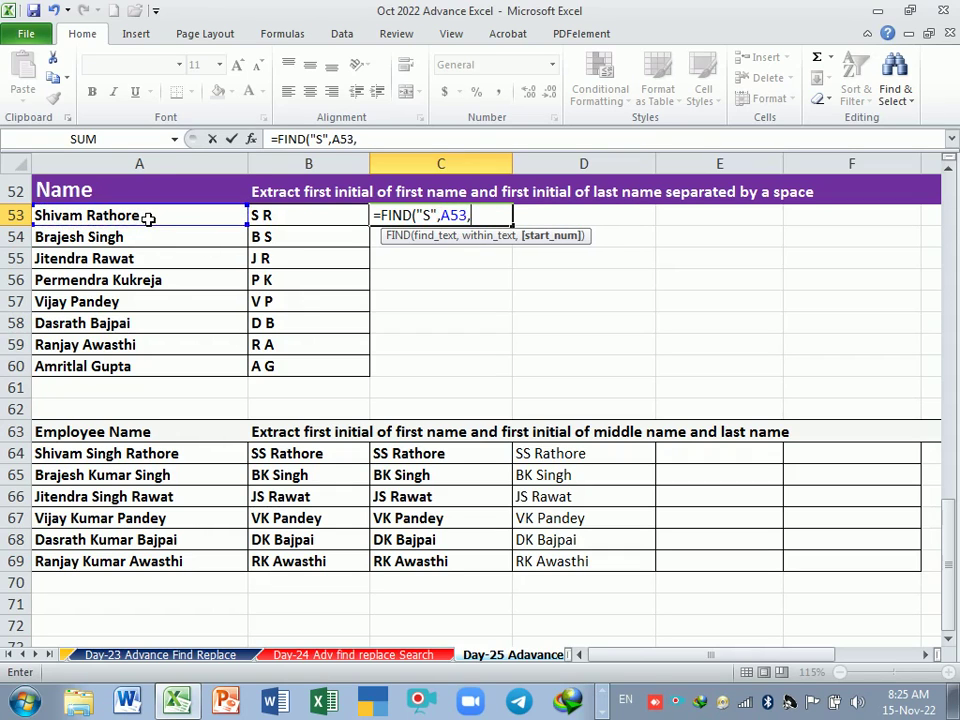
{"action": "type", "text": "1"}
{"action": "key", "text": "Return"}
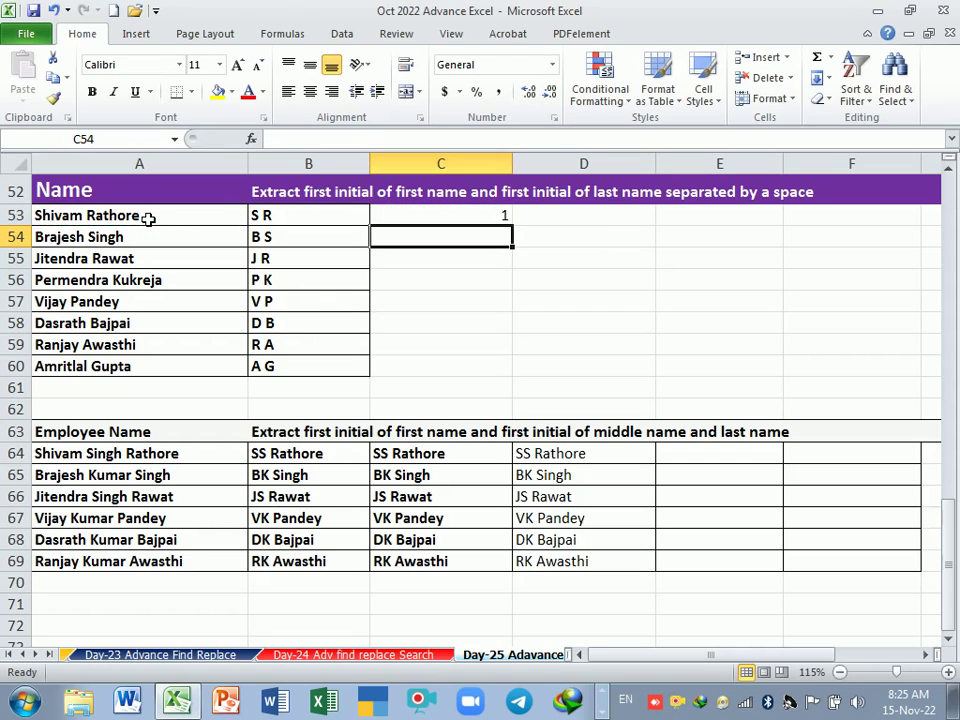
Reselect C53 to confirm its FIND formula returns 1.
{"action": "double_click", "coordinate": [467, 216]}
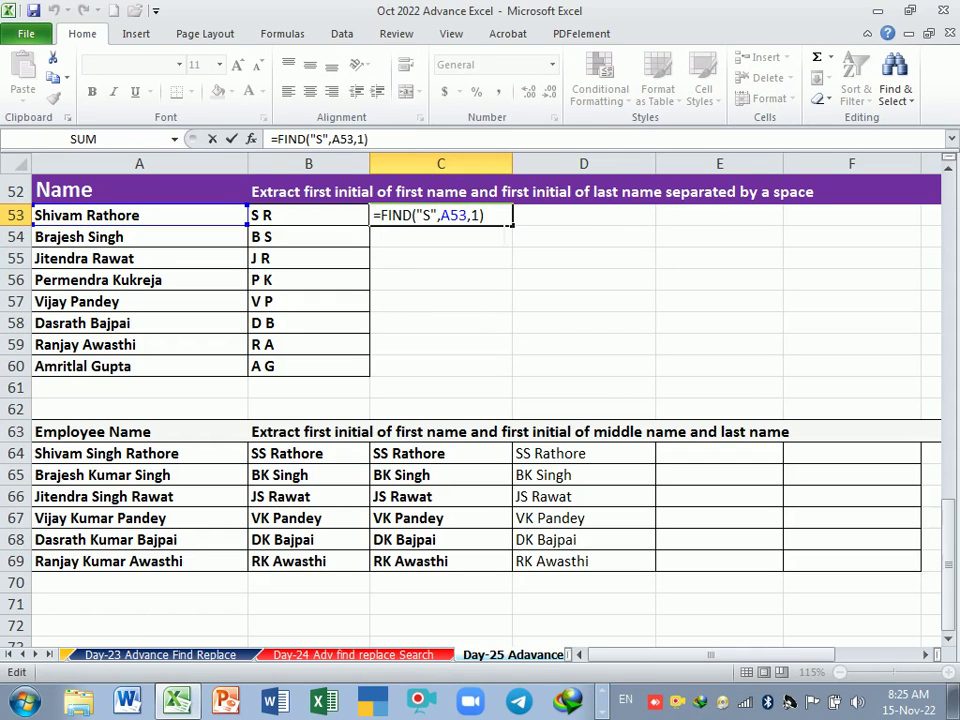
{"action": "key", "text": "Return"}
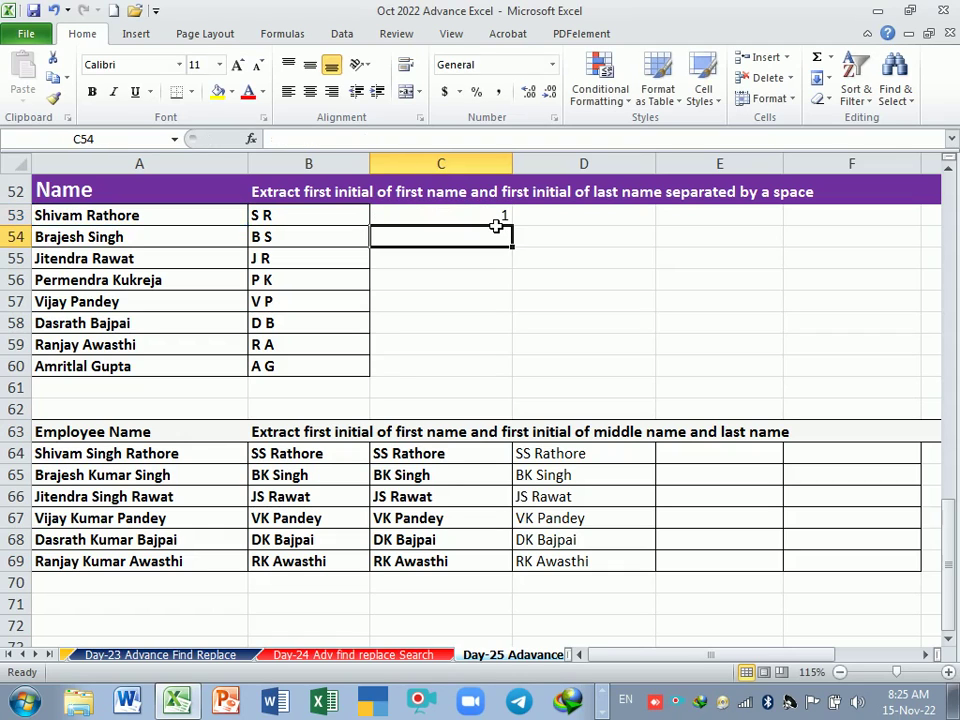
{"action": "left_click", "coordinate": [492, 222]}
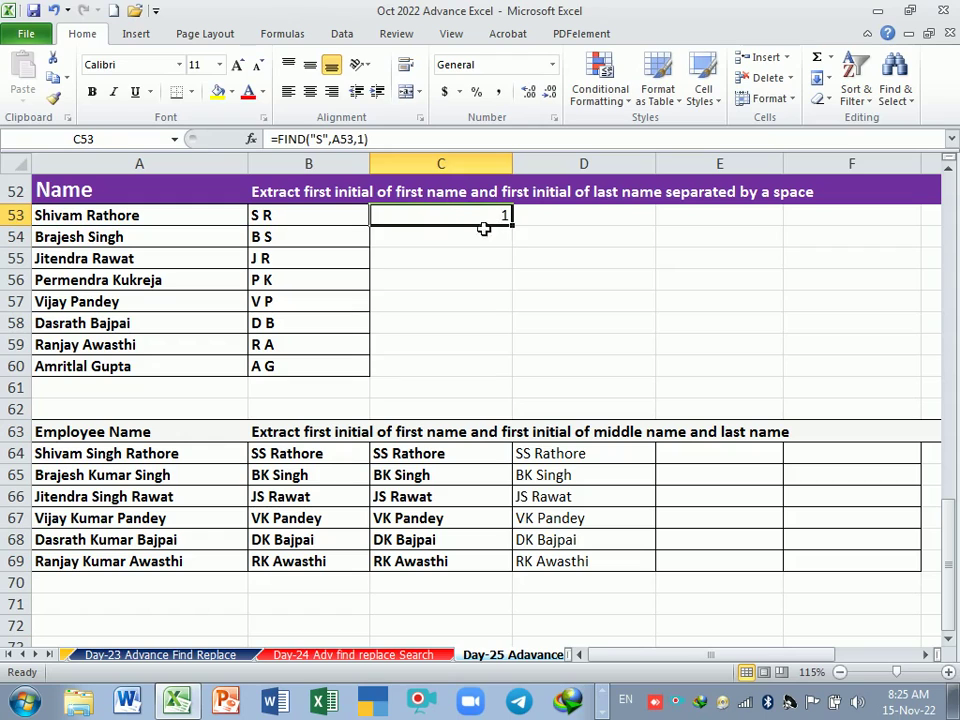
{"action": "left_click", "coordinate": [484, 256]}
{"action": "left_click", "coordinate": [488, 214]}
{"action": "left_click", "coordinate": [467, 262]}
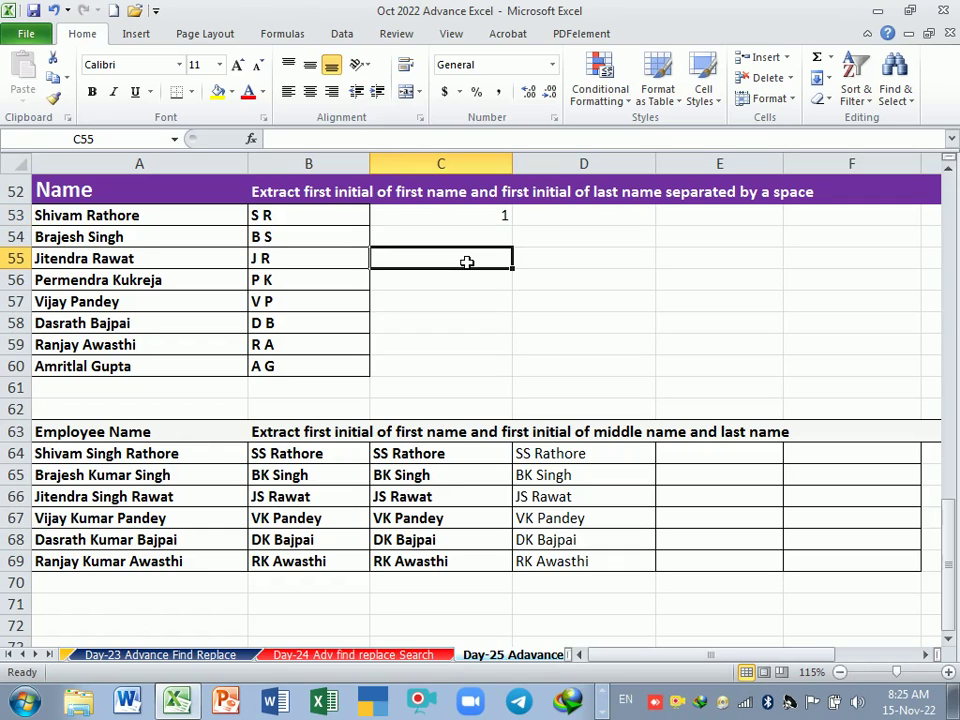
{"action": "left_click", "coordinate": [471, 214]}
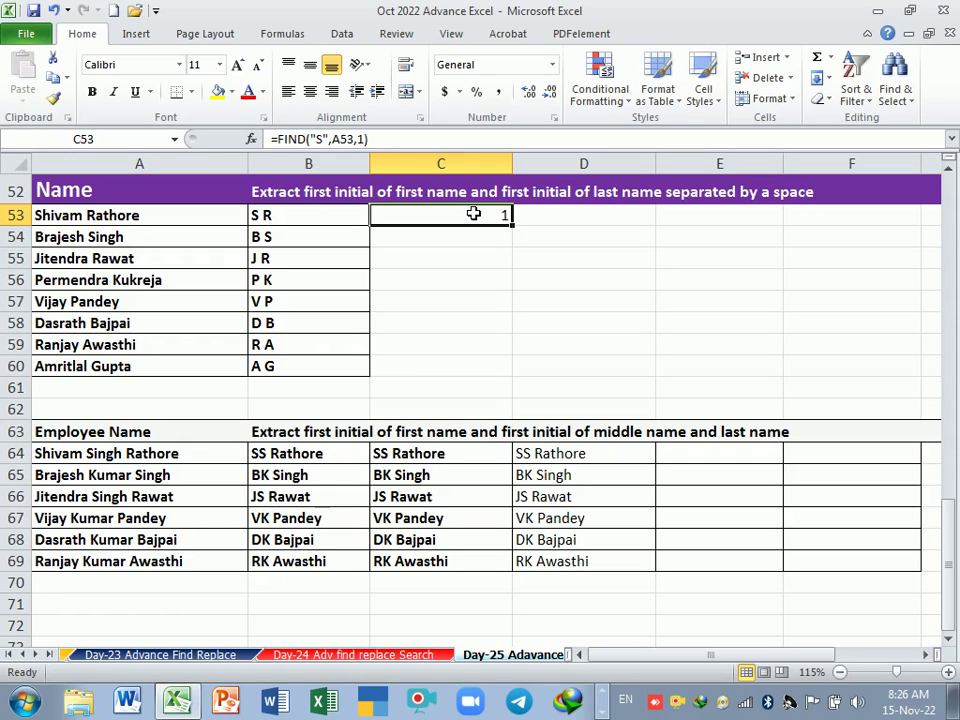
Start a LEFT formula in C53 that references the name in A53.
{"action": "key", "text": "Left"}
{"action": "key", "text": "Right"}
{"action": "type", "text": "="}
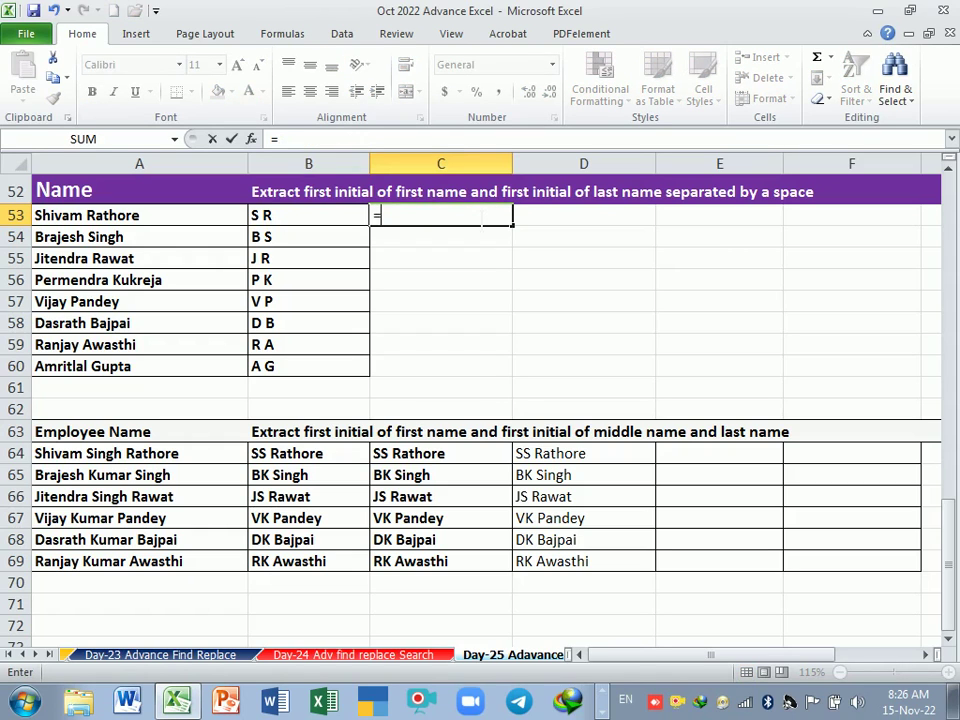
{"action": "type", "text": "lef"}
{"action": "key", "text": "Tab"}
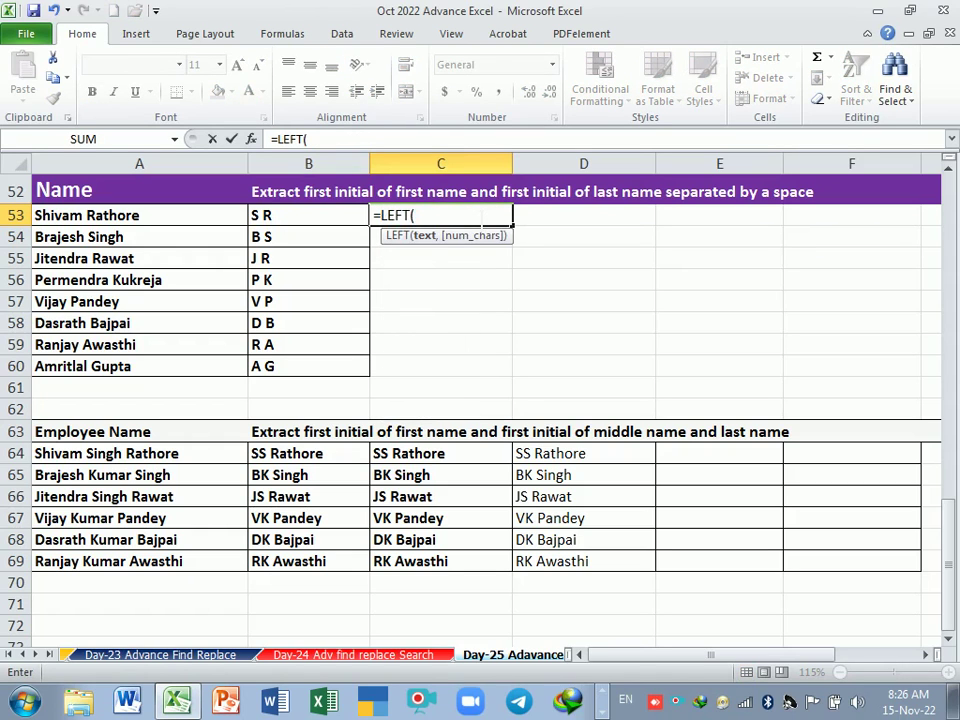
{"action": "left_click", "coordinate": [188, 222]}
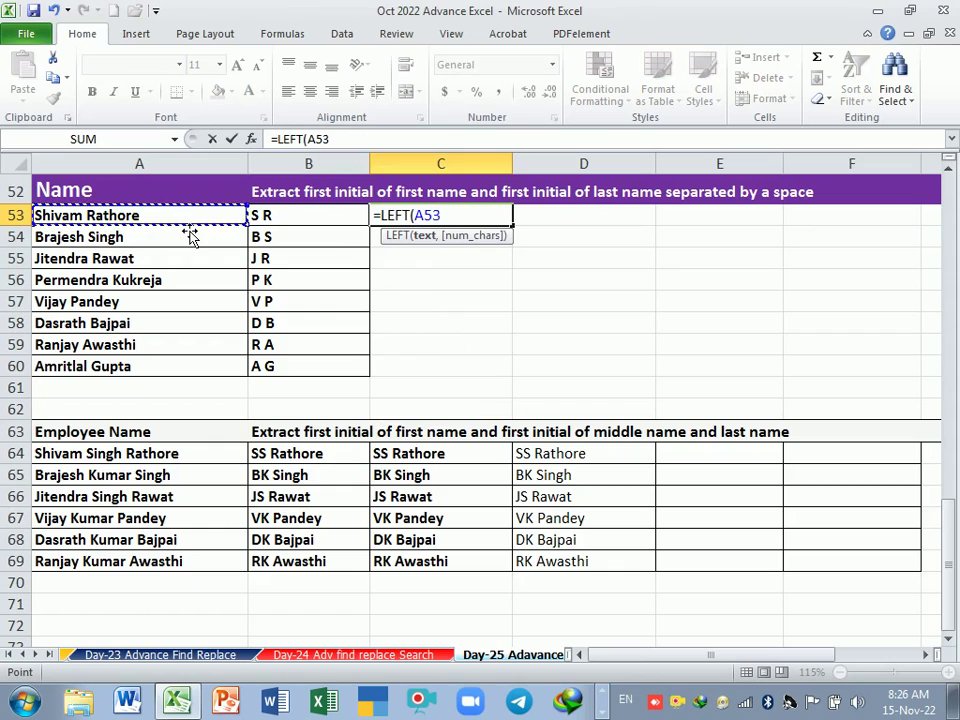
{"action": "type", "text": ","}
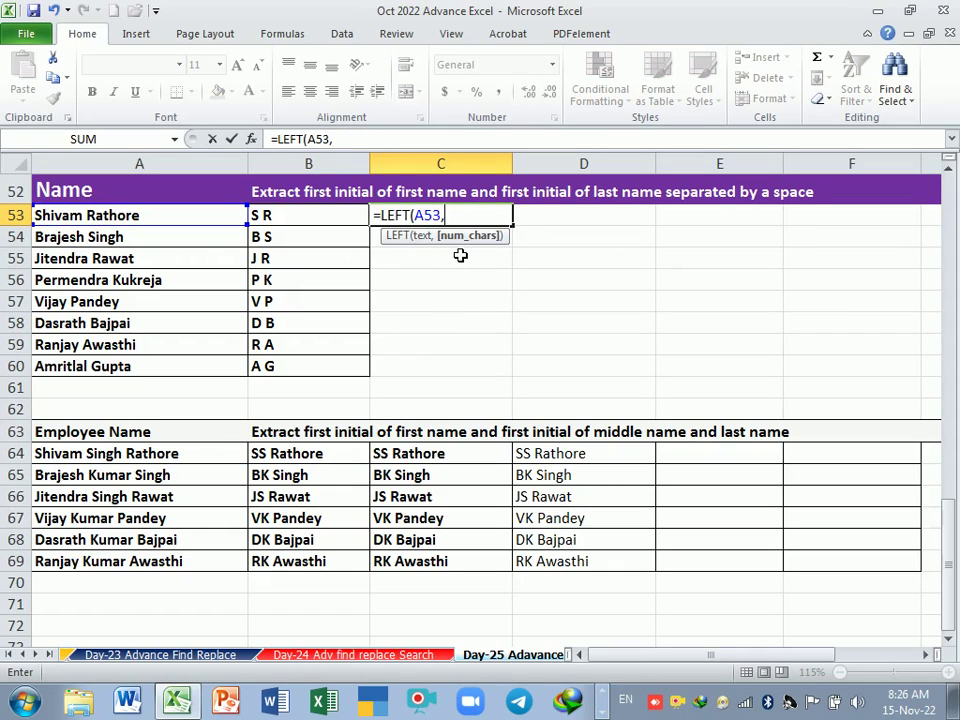
Fix the reference and finish =LEFT(A53,1) so C53 shows S.
{"action": "key", "text": "BackSpace"}
{"action": "key", "text": "BackSpace"}
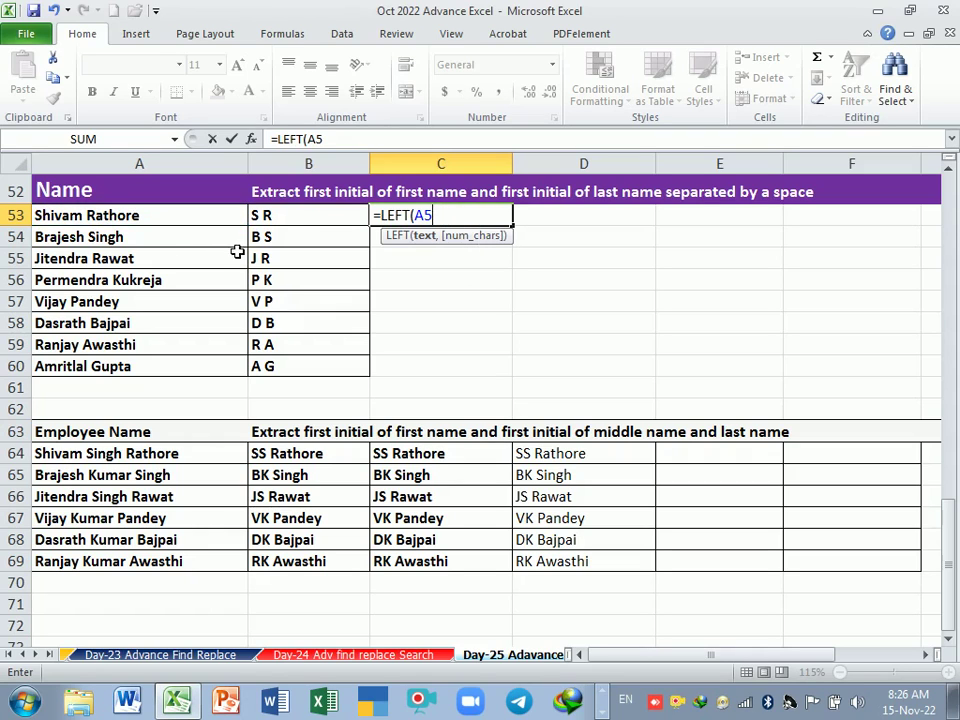
{"action": "key", "text": "BackSpace"}
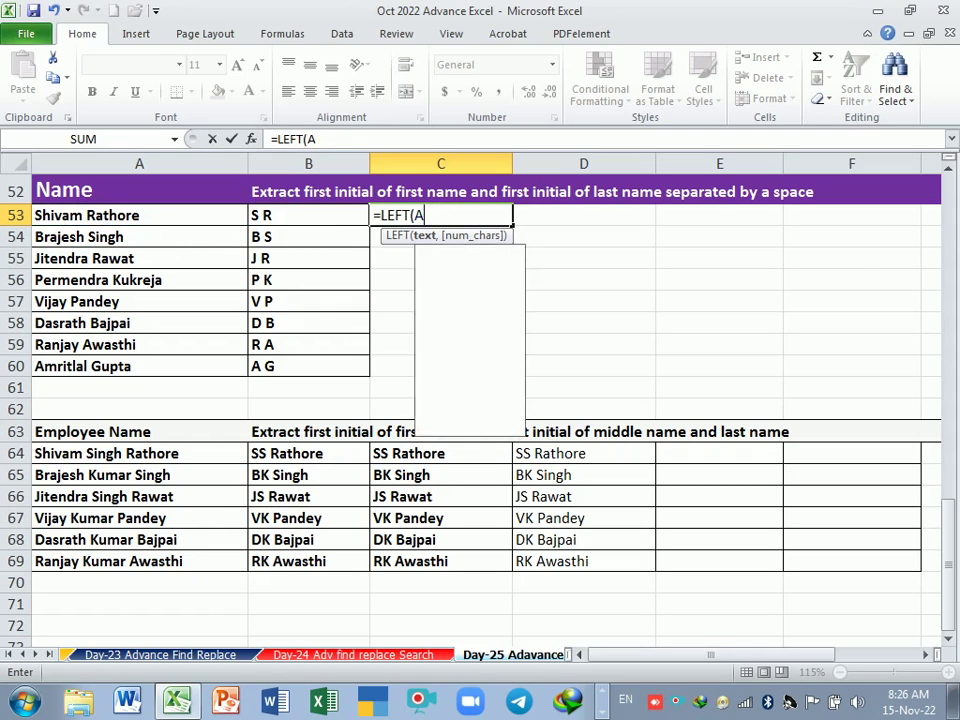
{"action": "key", "text": "BackSpace"}
{"action": "left_click", "coordinate": [128, 220]}
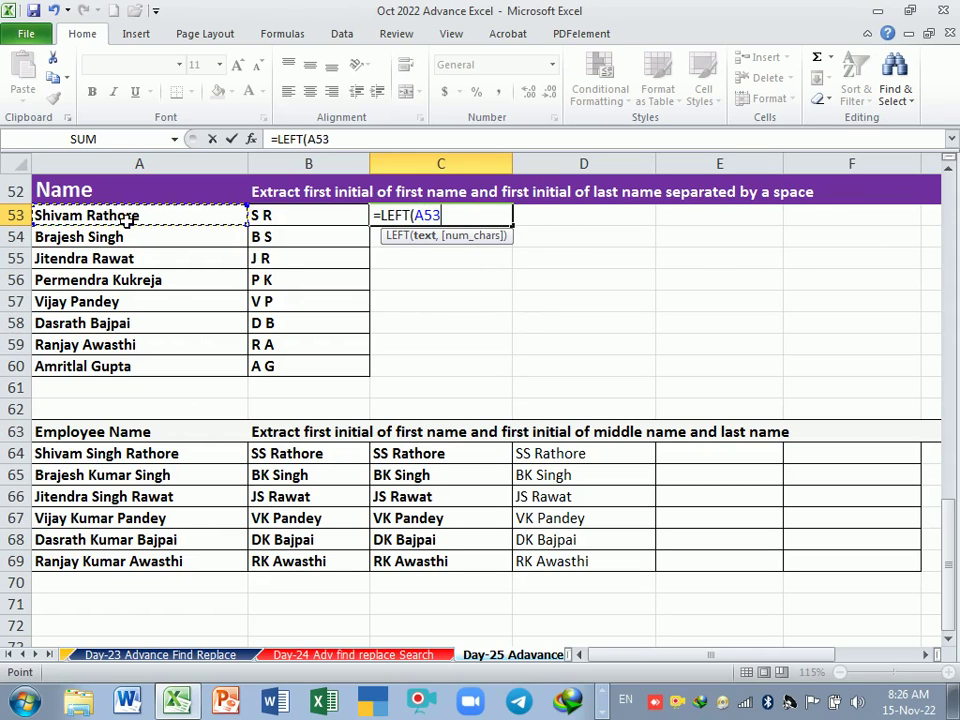
{"action": "type", "text": ","}
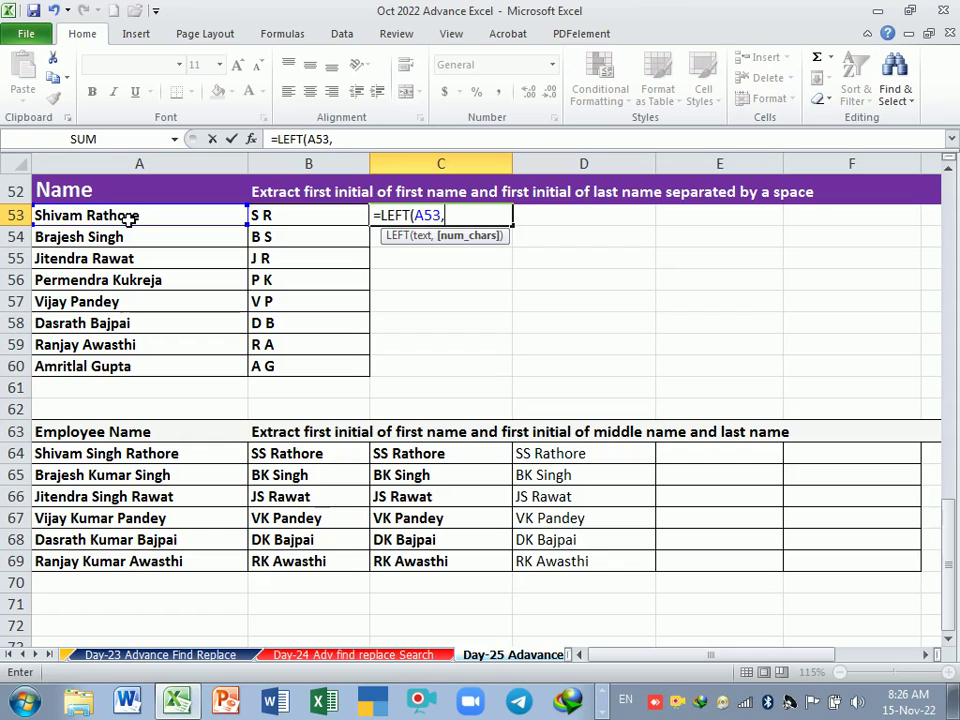
{"action": "type", "text": "1"}
{"action": "key", "text": "Return"}
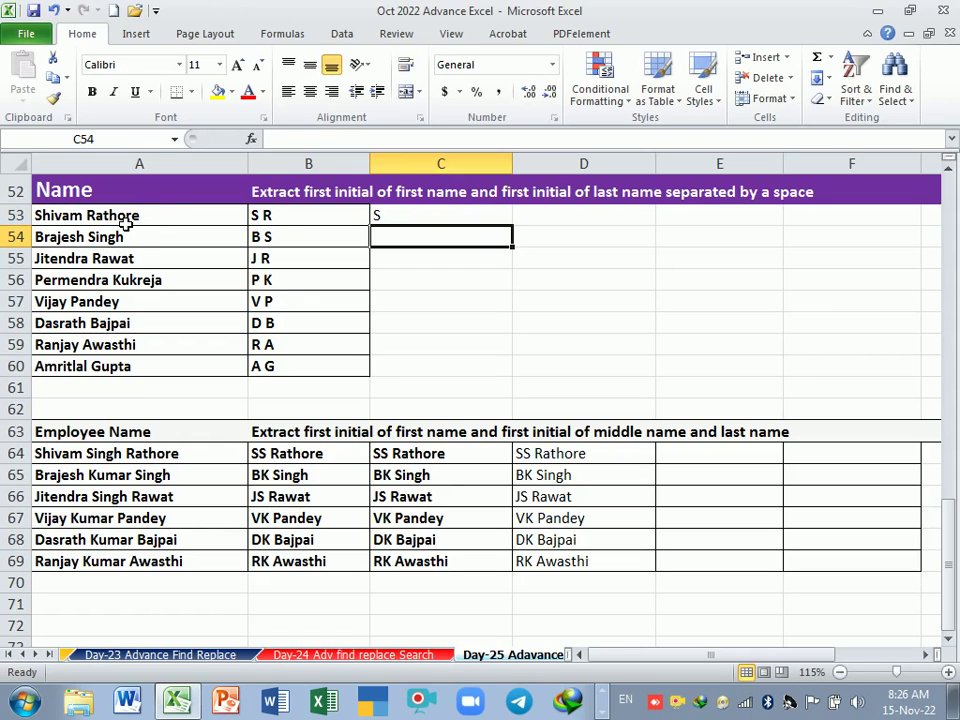
{"action": "left_click", "coordinate": [126, 224]}
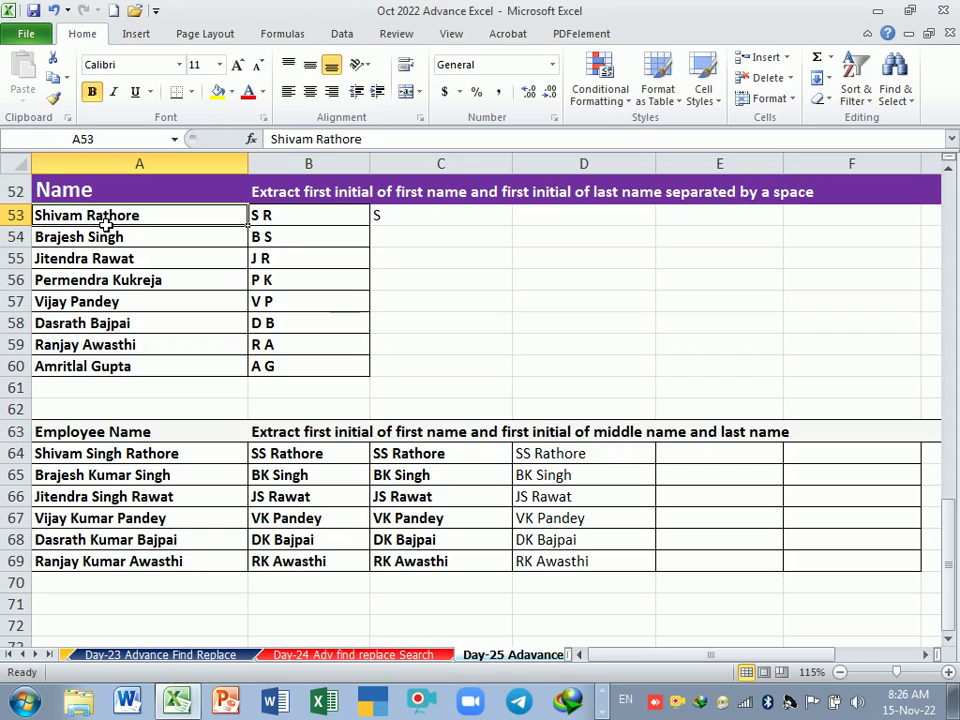
{"action": "left_click", "coordinate": [551, 225]}
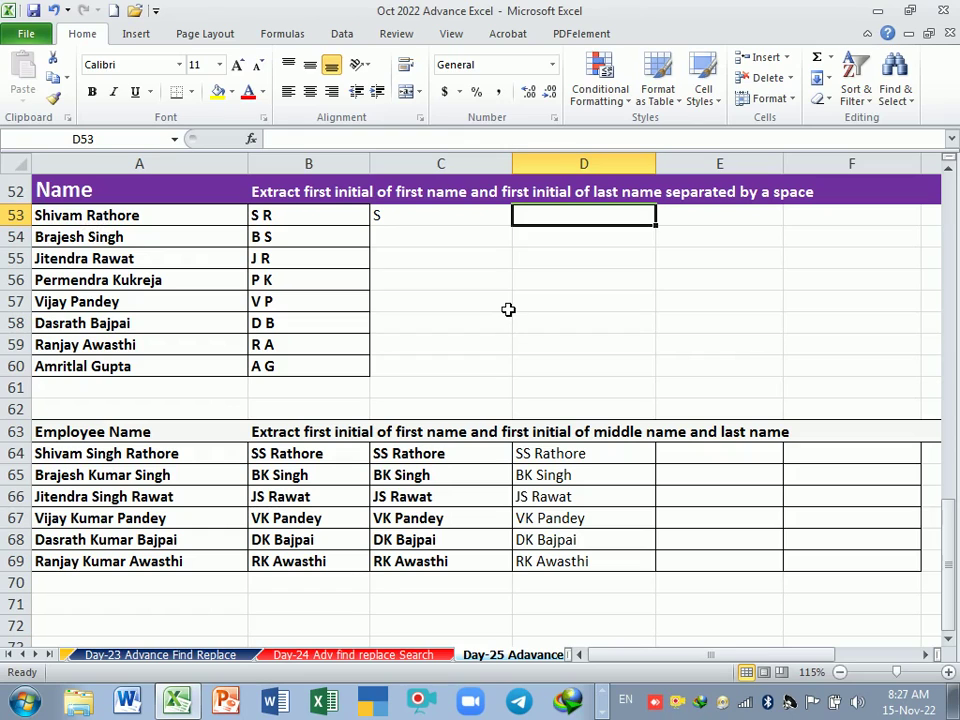
Enter =FIND(" ",A53)+1 in D53, which returns 8.
{"action": "type", "text": "=find"}
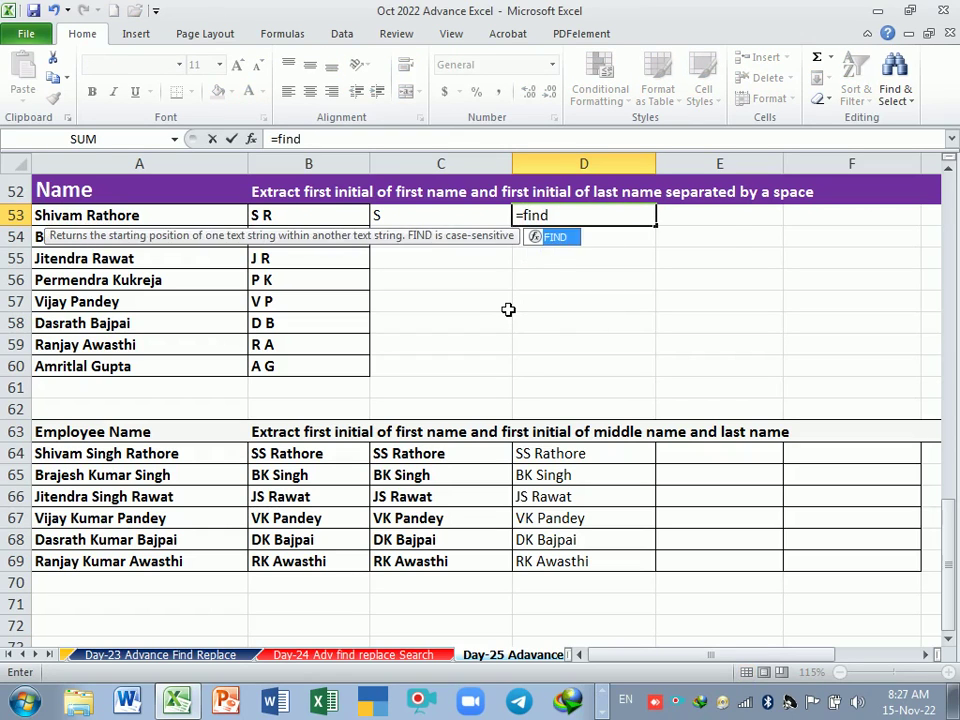
{"action": "key", "text": "Tab"}
{"action": "type", "text": "\" \","}
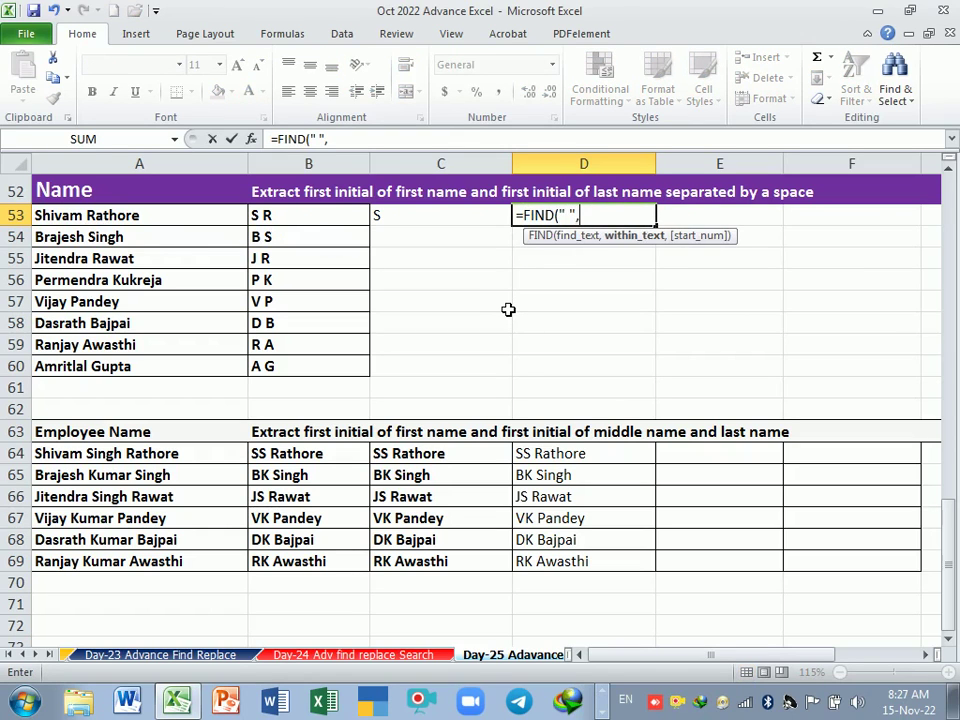
{"action": "left_click", "coordinate": [160, 220]}
{"action": "type", "text": ","}
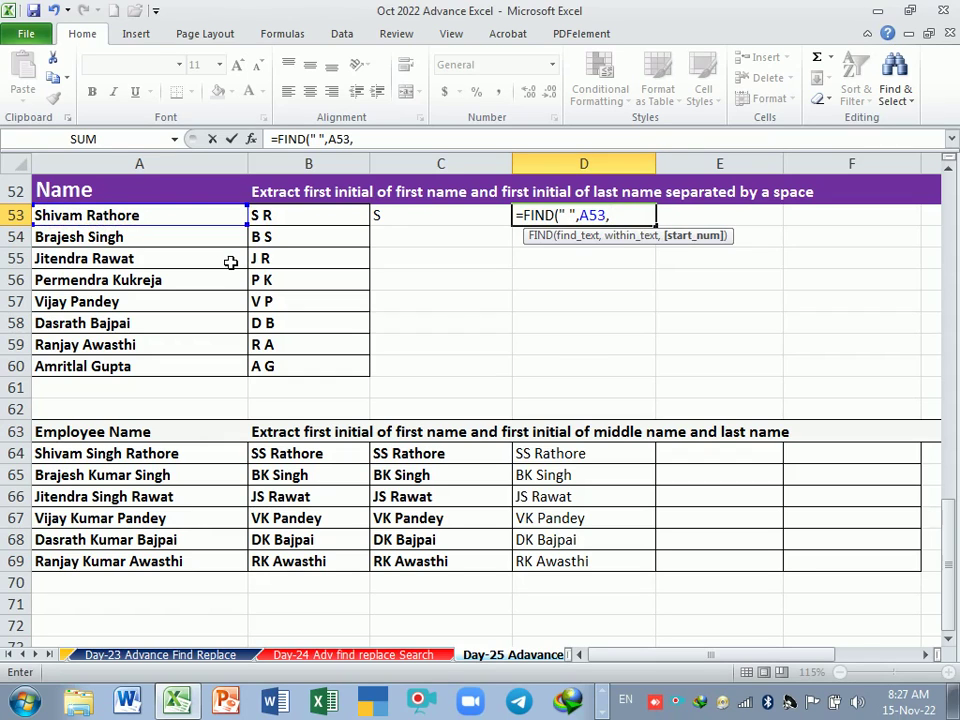
{"action": "key", "text": "BackSpace"}
{"action": "type", "text": ")"}
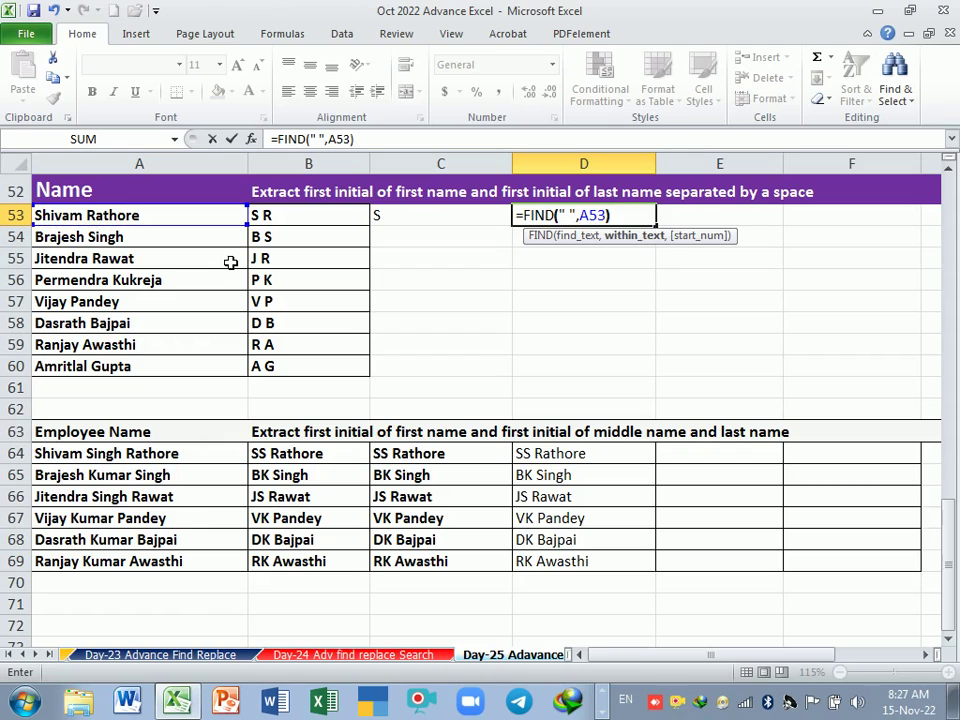
{"action": "type", "text": "+1"}
{"action": "key", "text": "Return"}
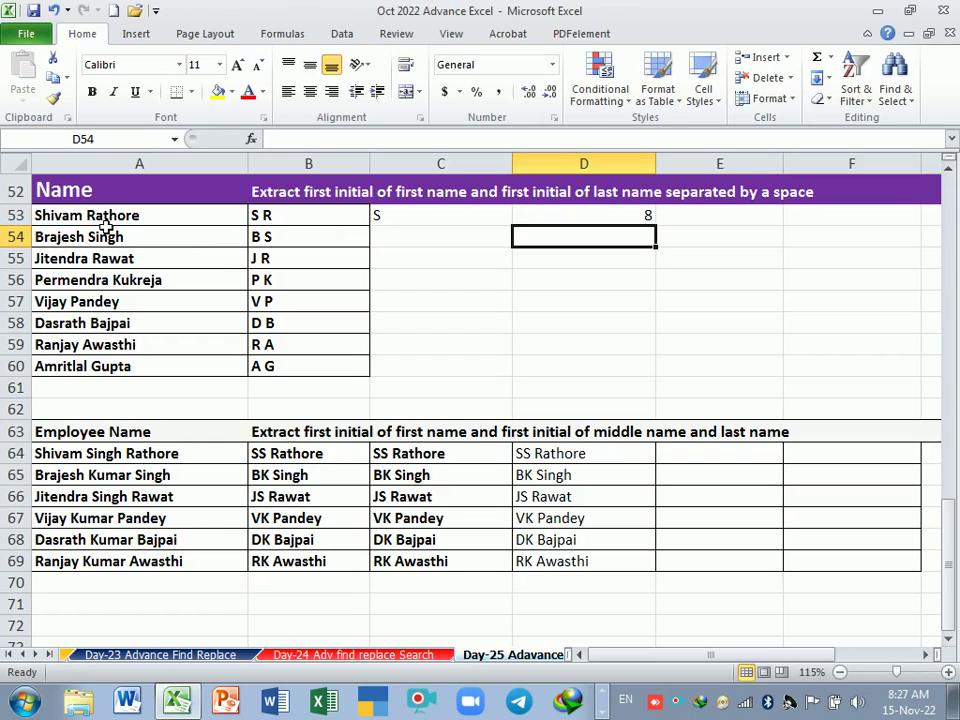
Reselect D53 and clear the helper FIND formula.
{"action": "left_click", "coordinate": [590, 221]}
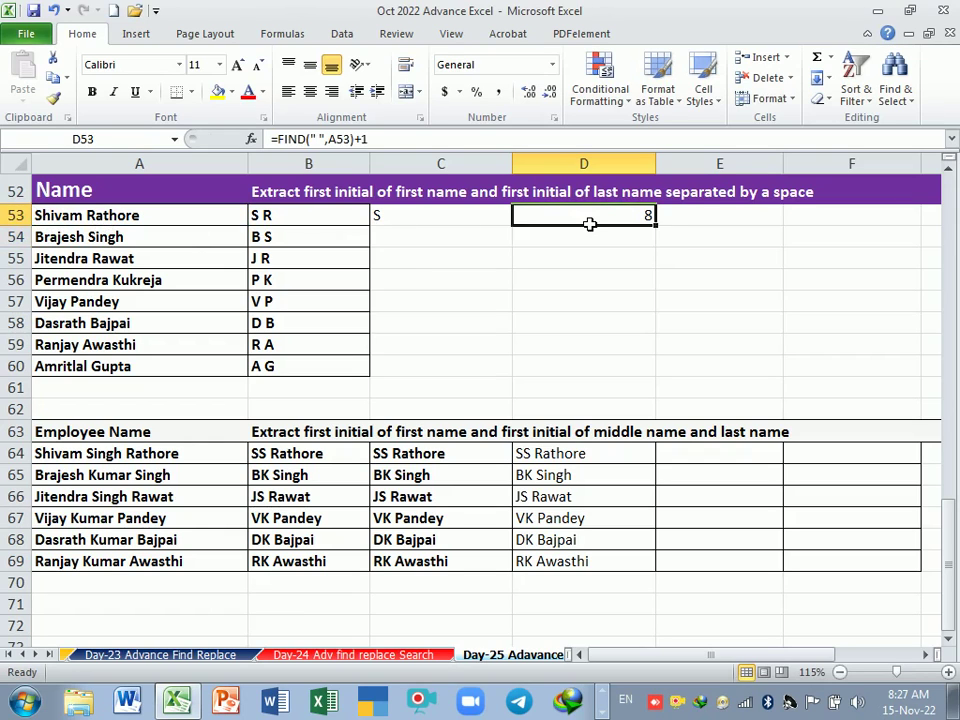
{"action": "left_click", "coordinate": [590, 298]}
{"action": "left_click", "coordinate": [595, 218]}
{"action": "key", "text": "BackSpace"}
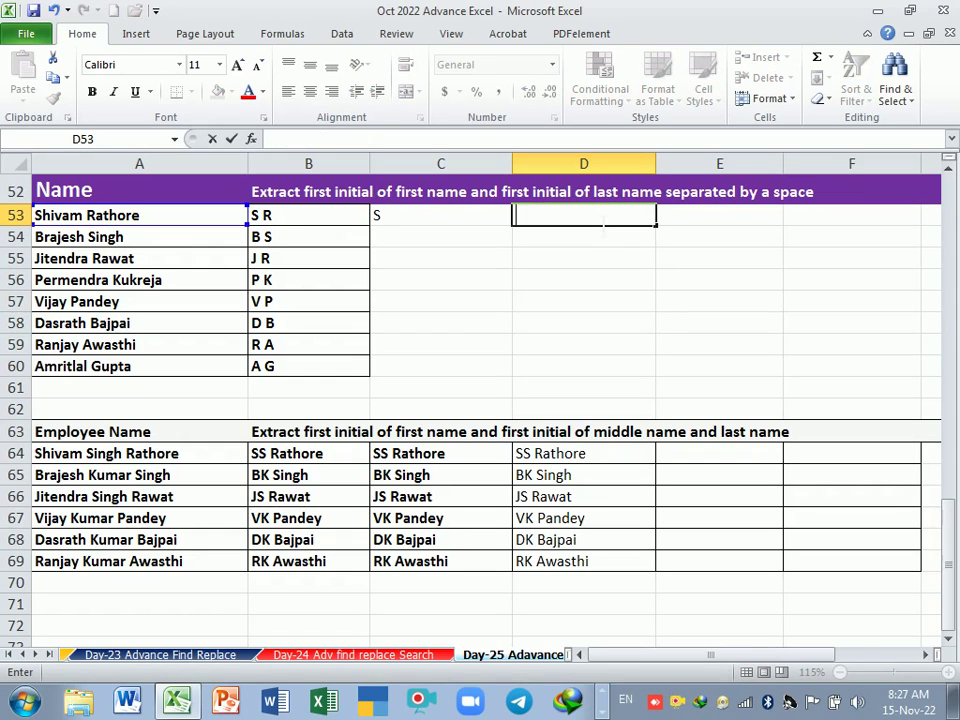
Inspect B53's =LEFT(A53,1)&" "&MID(A53,FIND(" ",A53)+1,1) argument by argument, leaving it unchanged.
{"action": "left_click", "coordinate": [437, 222]}
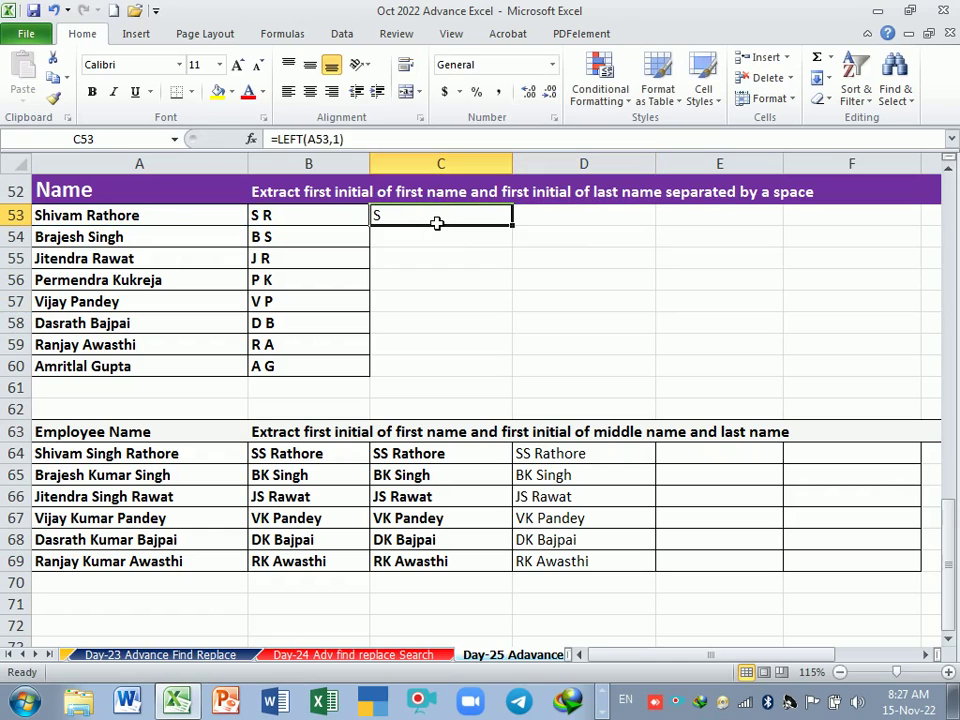
{"action": "double_click", "coordinate": [358, 220]}
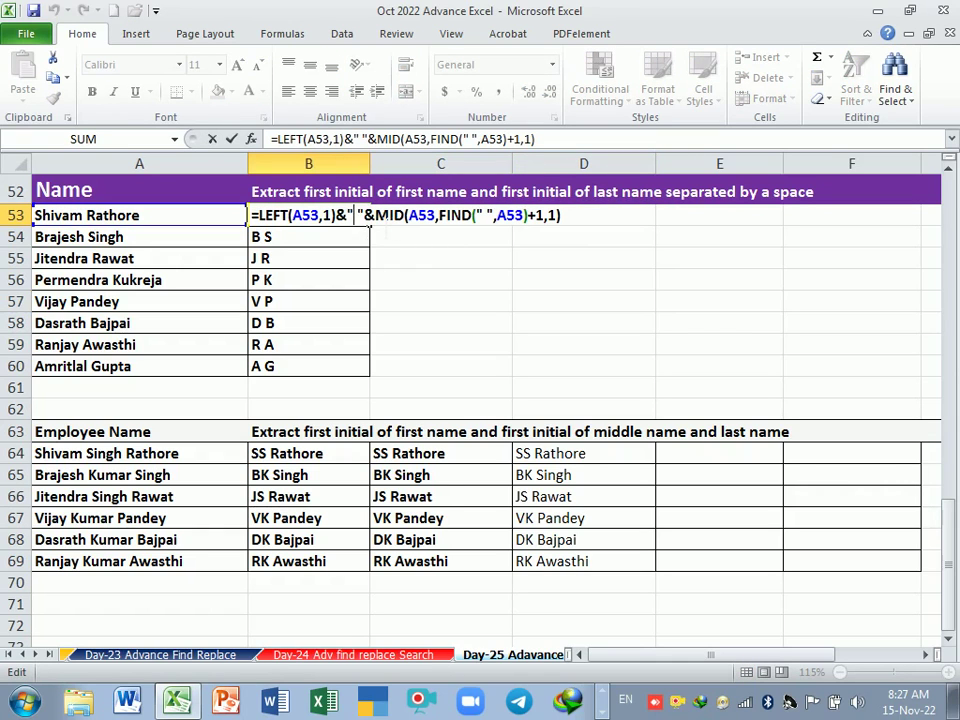
{"action": "left_click_drag", "start_coordinate": [346, 215], "coordinate": [364, 215]}
{"action": "left_click", "coordinate": [418, 215]}
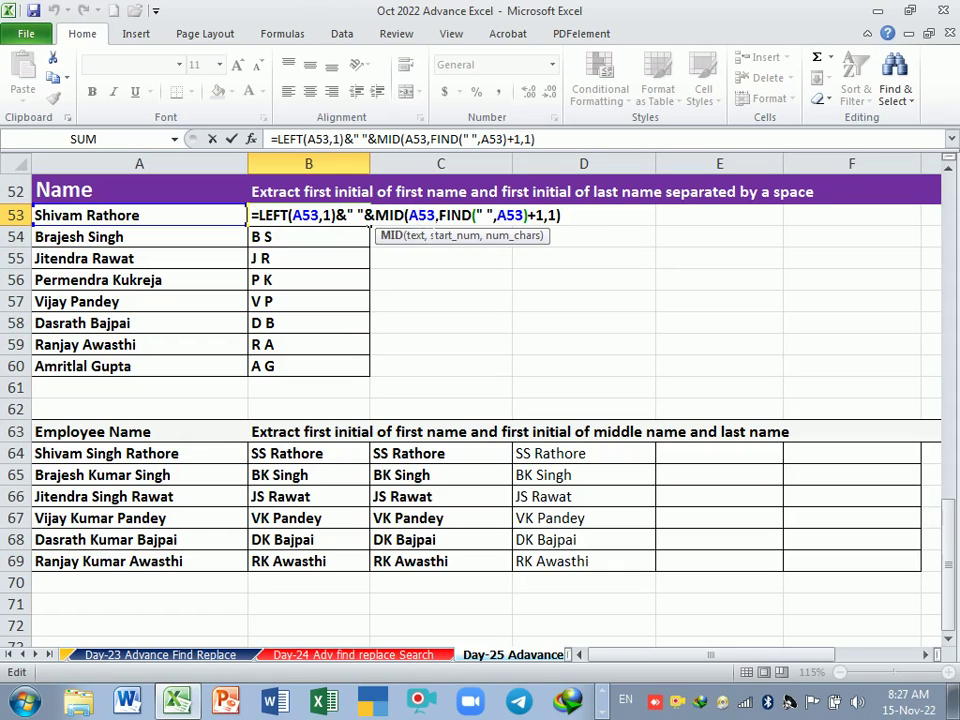
{"action": "left_click", "coordinate": [425, 238]}
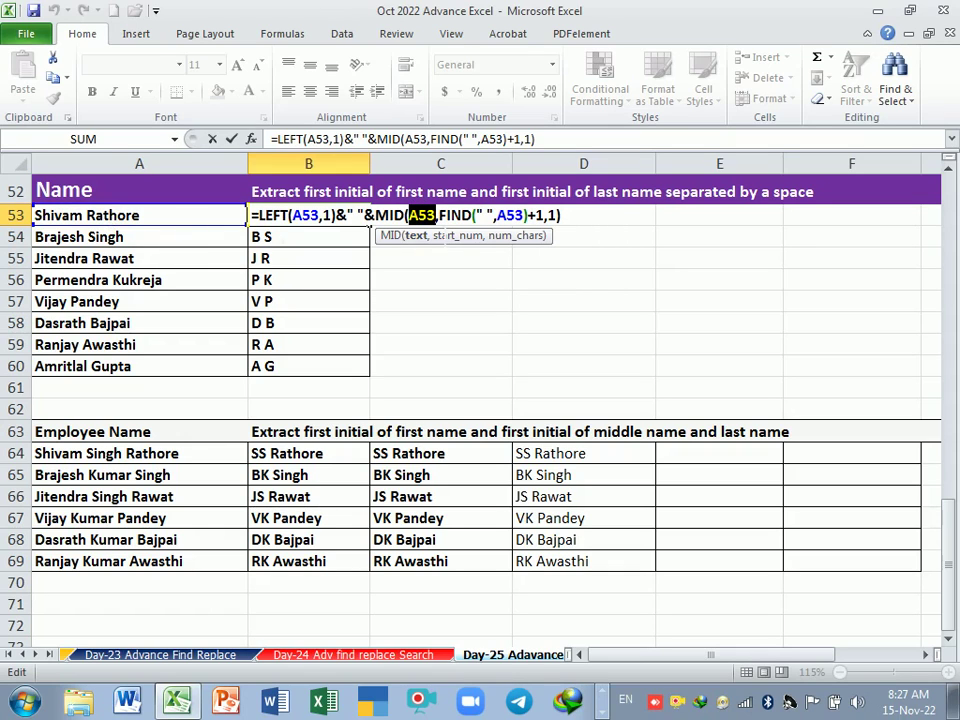
{"action": "left_click", "coordinate": [462, 238]}
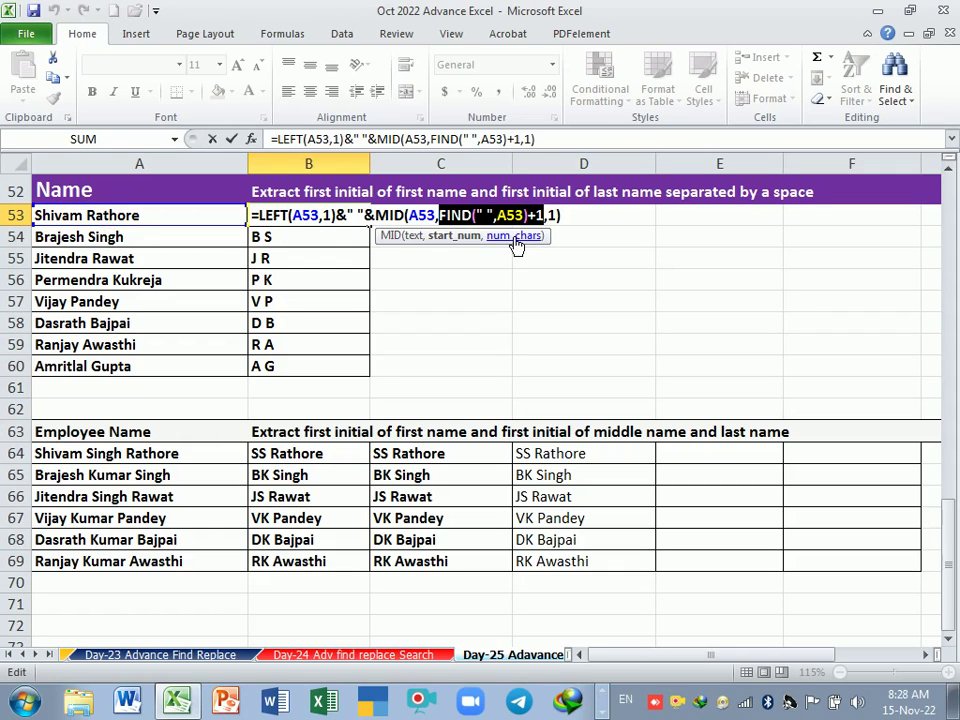
{"action": "left_click", "coordinate": [514, 238]}
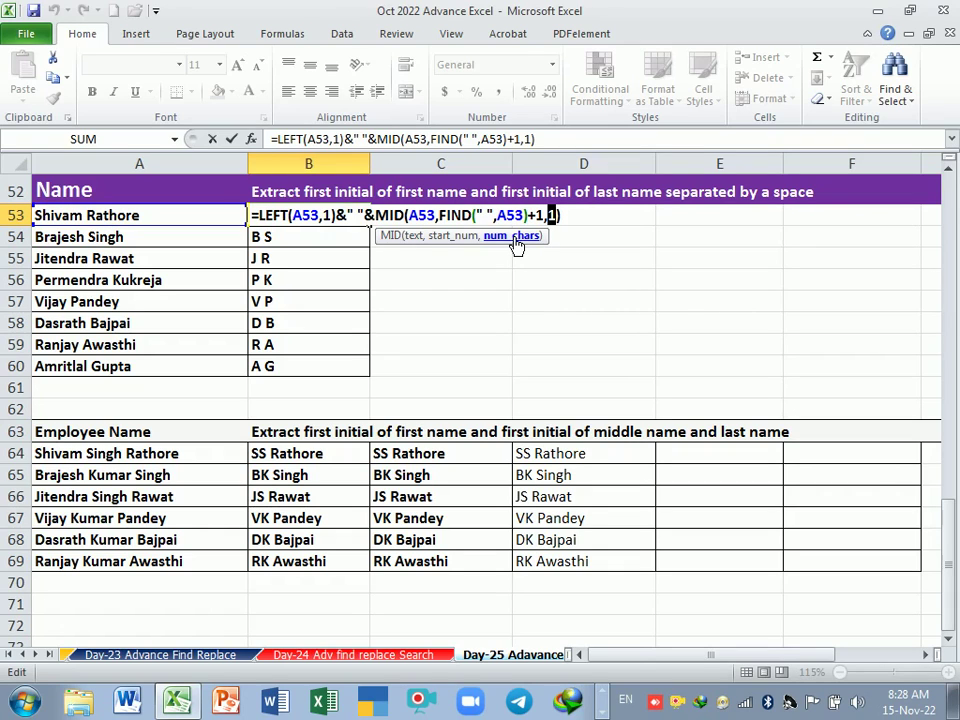
{"action": "key", "text": "Return"}
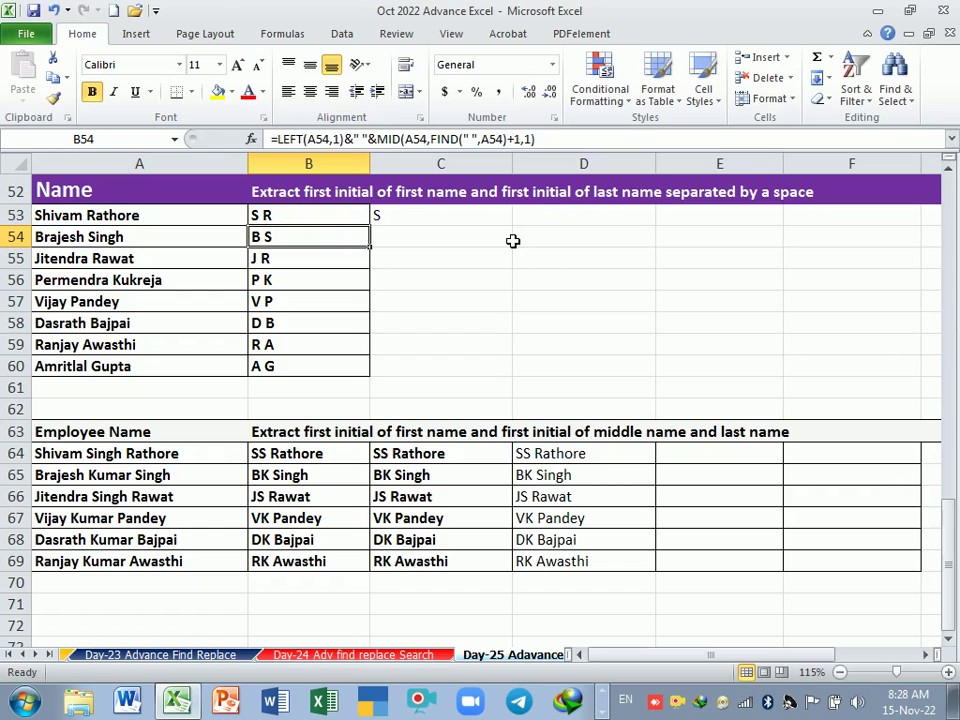
Append &" "&MID(A53,FIND(" ",A53)+1 to C53's LEFT formula.
{"action": "double_click", "coordinate": [418, 218]}
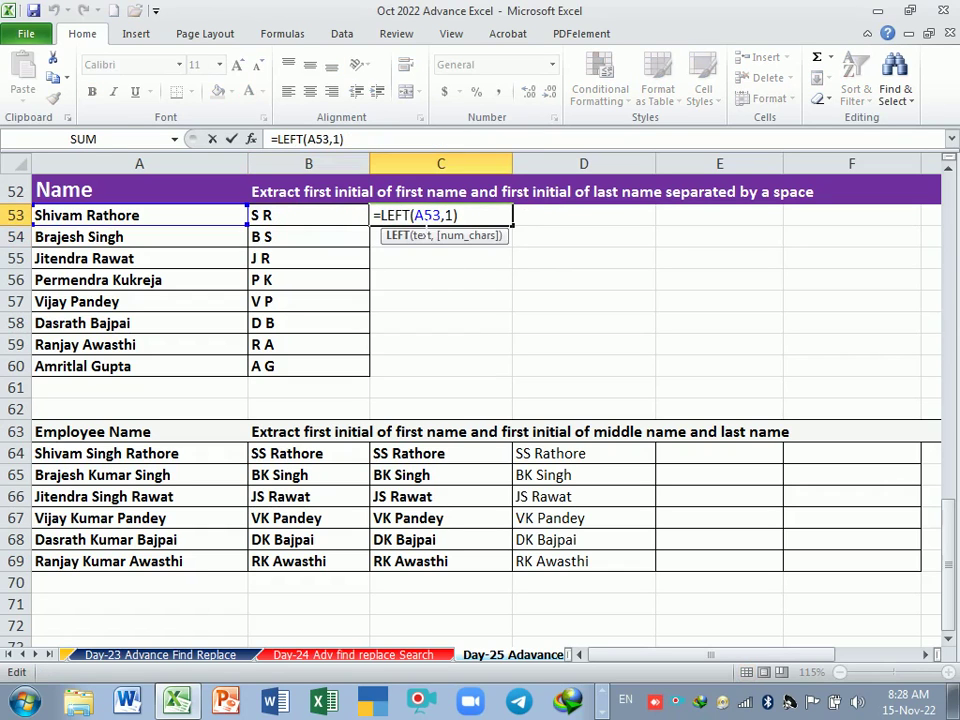
{"action": "left_click", "coordinate": [490, 222]}
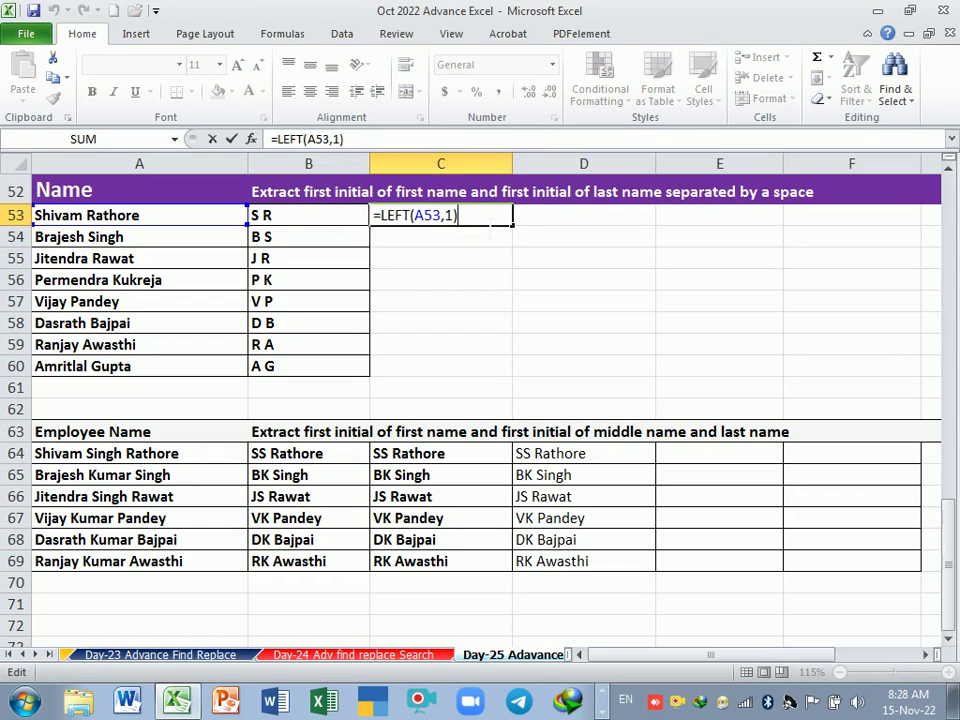
{"action": "type", "text": "&\" \"&"}
{"action": "type", "text": "mid"}
{"action": "key", "text": "Tab"}
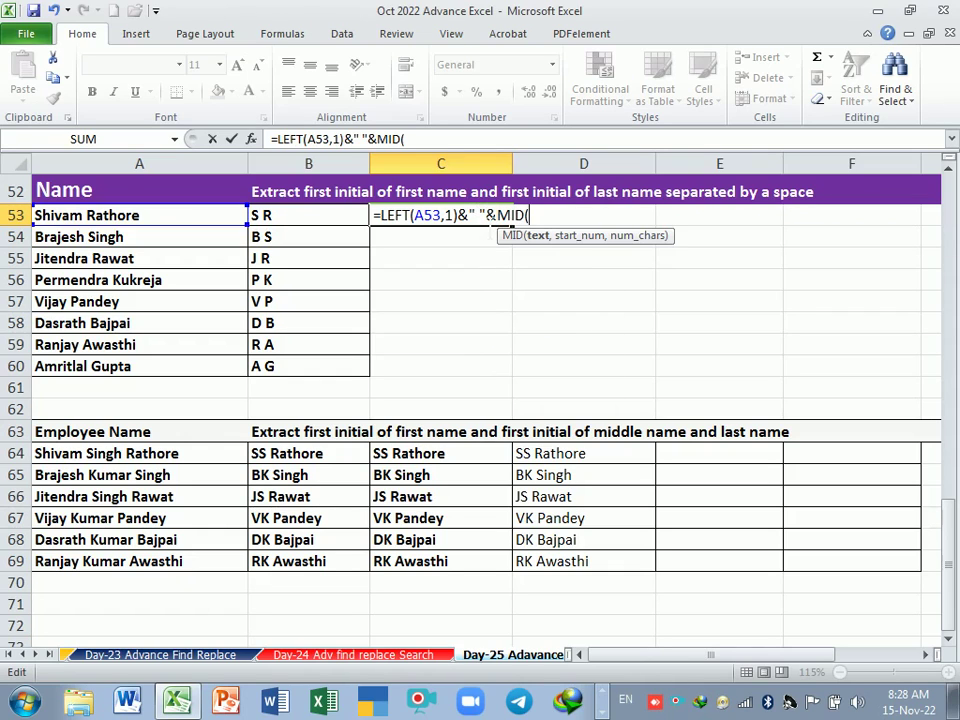
{"action": "left_click", "coordinate": [187, 217]}
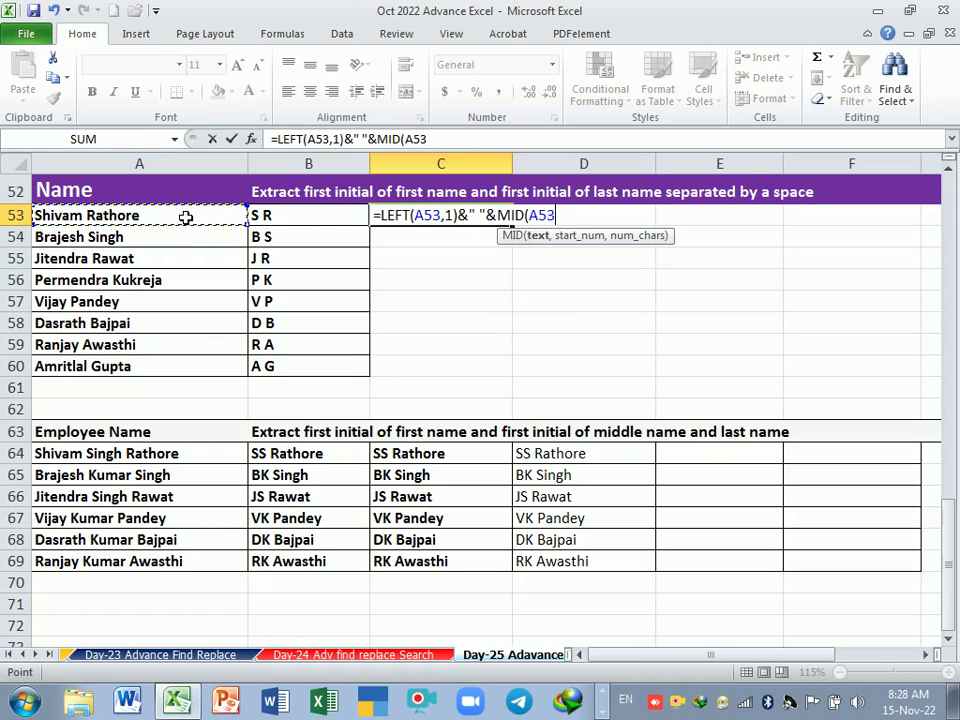
{"action": "type", "text": ","}
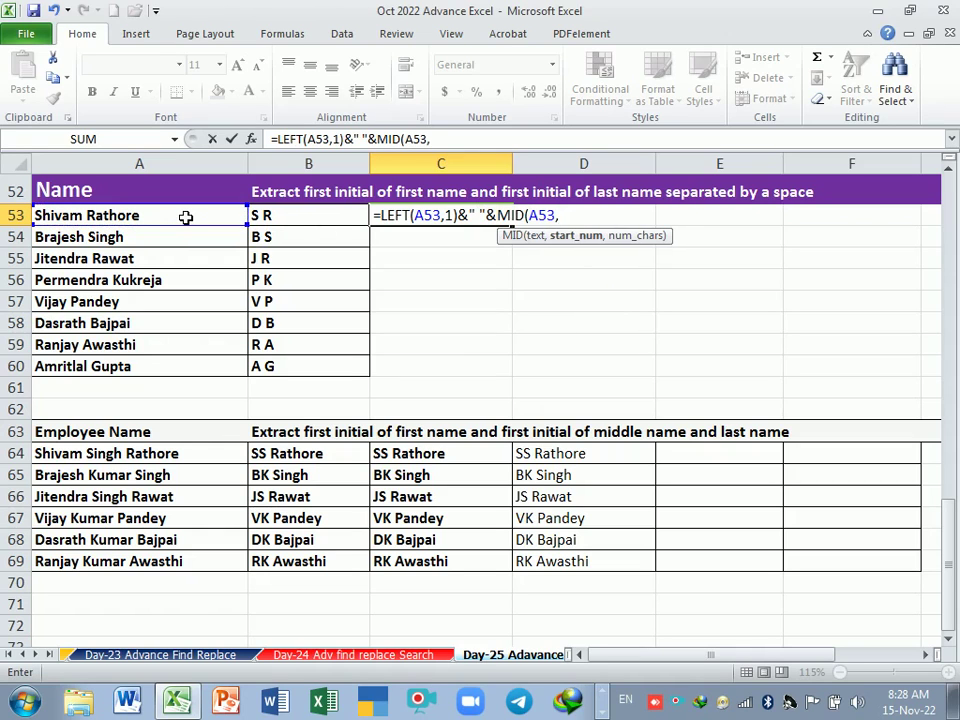
{"action": "type", "text": "find"}
{"action": "key", "text": "Tab"}
{"action": "type", "text": "\" \""}
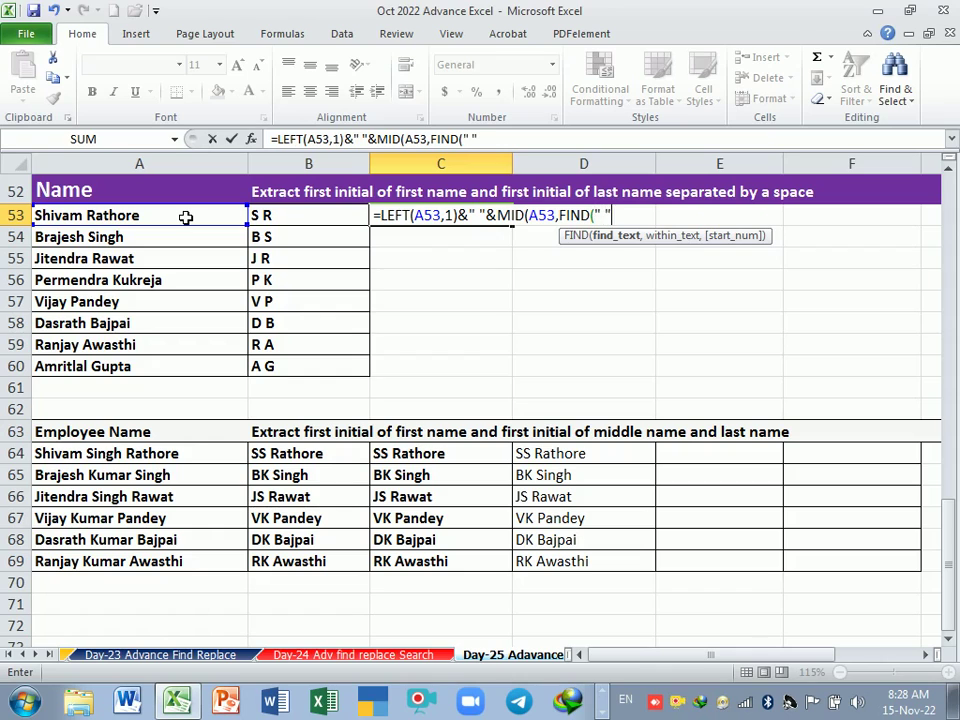
{"action": "type", "text": ","}
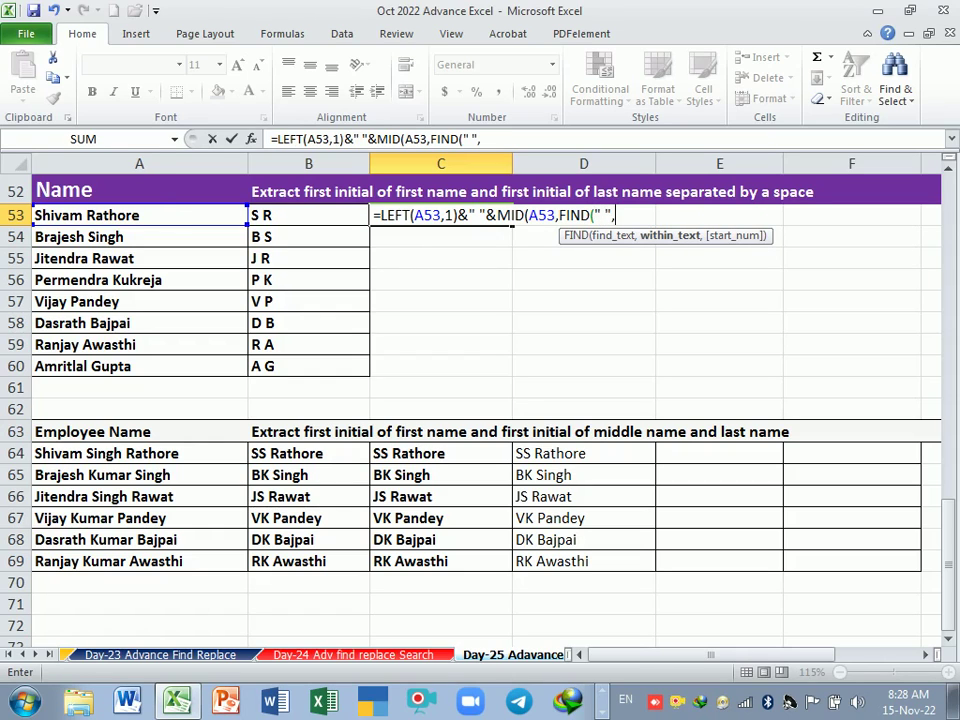
{"action": "left_click", "coordinate": [140, 221]}
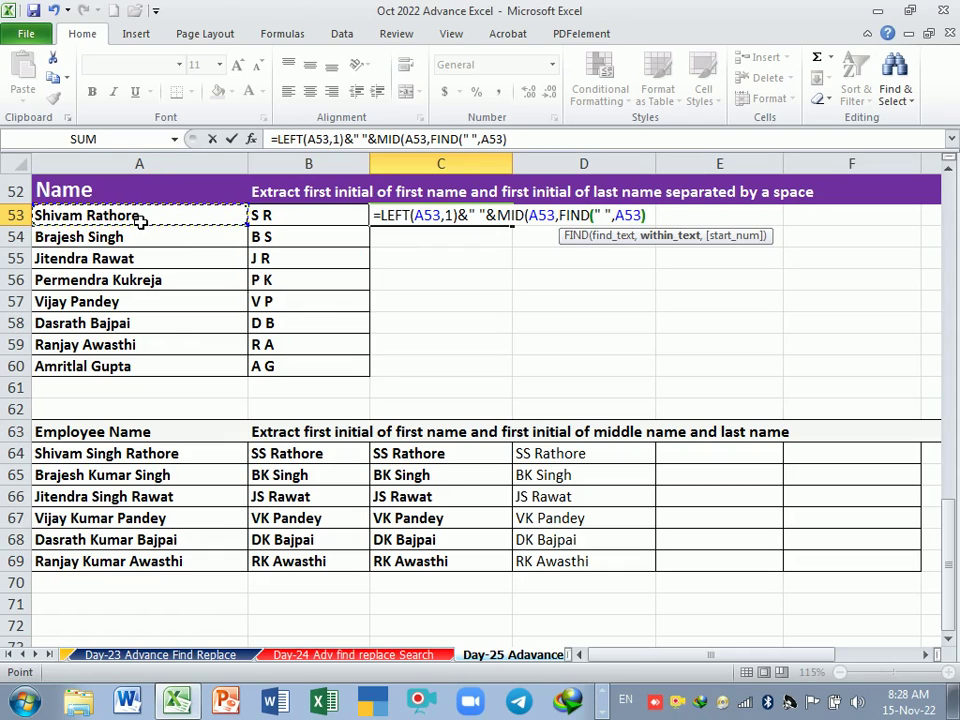
{"action": "type", "text": ")+"}
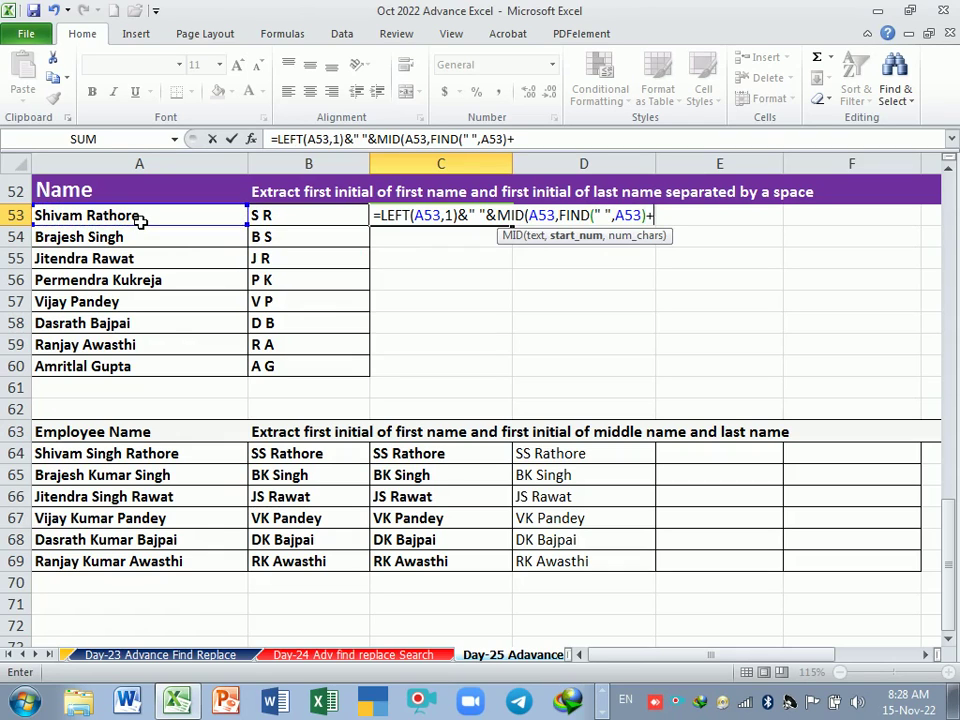
{"action": "type", "text": "1"}
Finish MID with a length of 1 so C53 shows S R.
{"action": "left_click", "coordinate": [577, 237]}
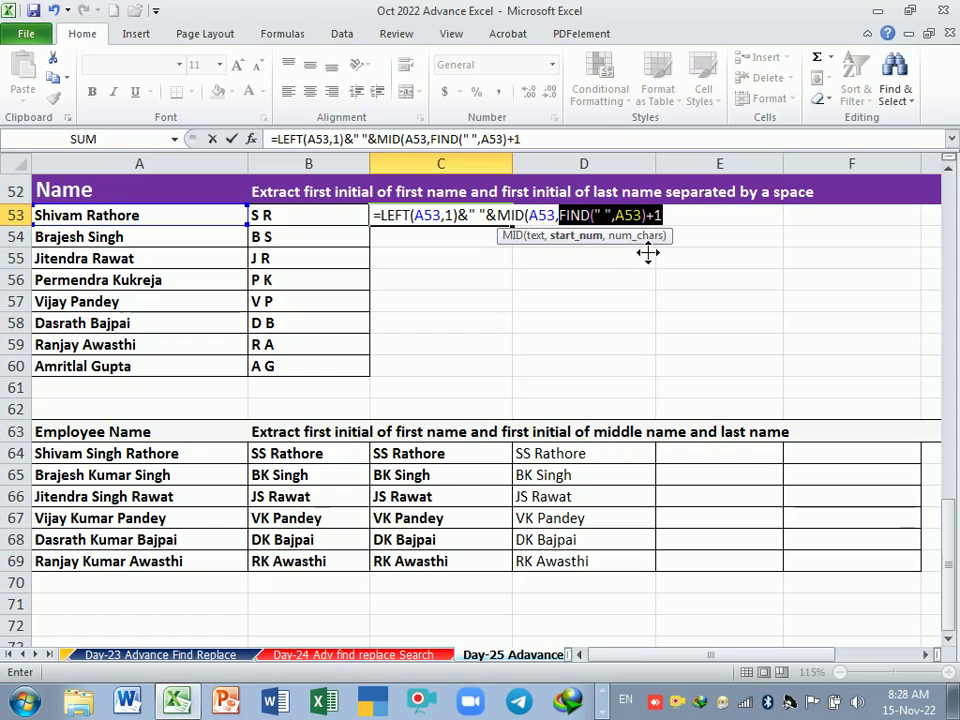
{"action": "left_click_drag", "start_coordinate": [641, 253], "coordinate": [638, 306]}
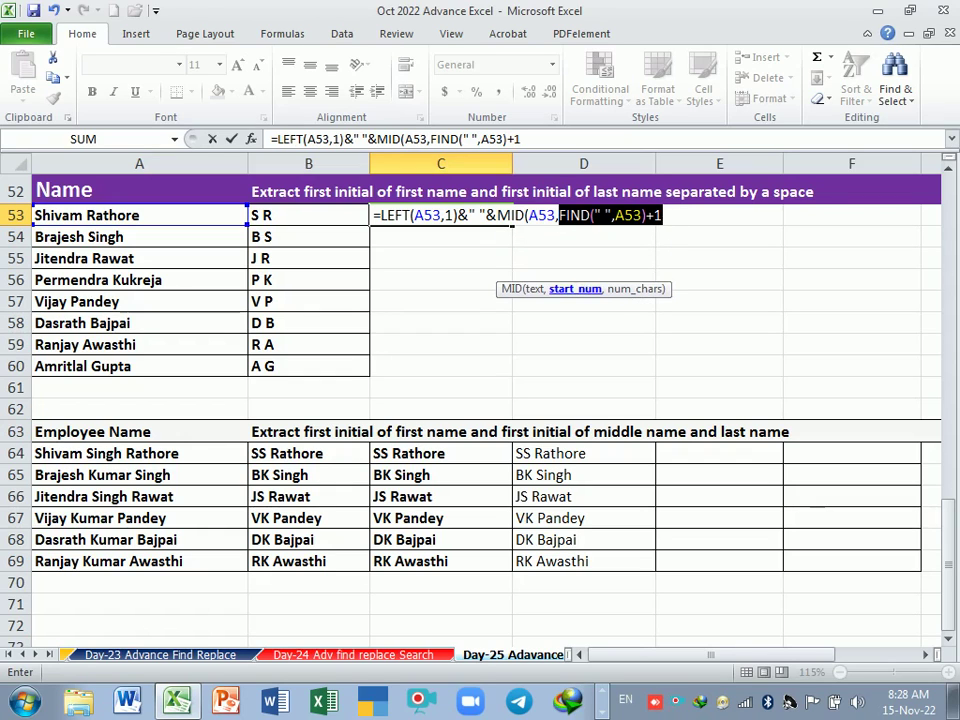
{"action": "left_click", "coordinate": [662, 215]}
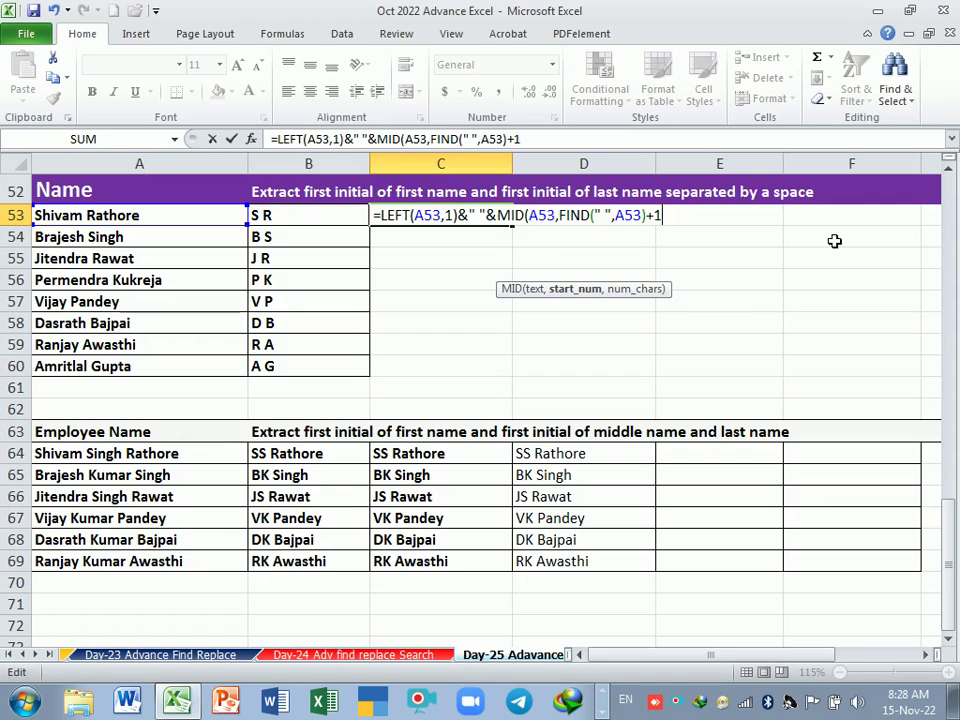
{"action": "type", "text": ","}
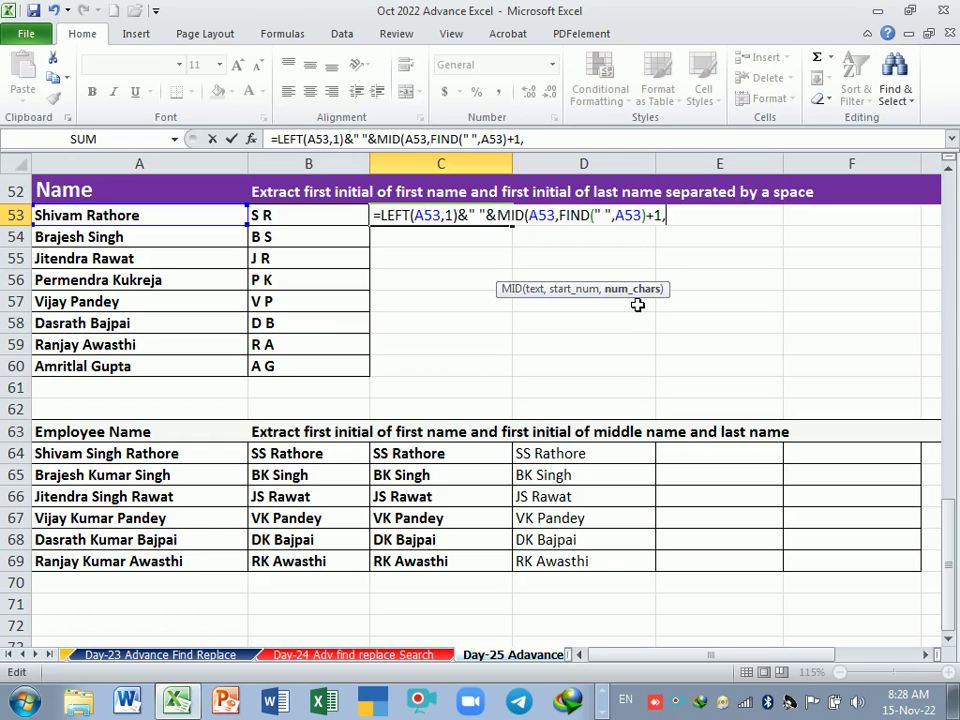
{"action": "type", "text": "1"}
{"action": "key", "text": "Return"}
{"action": "key", "text": "Return"}
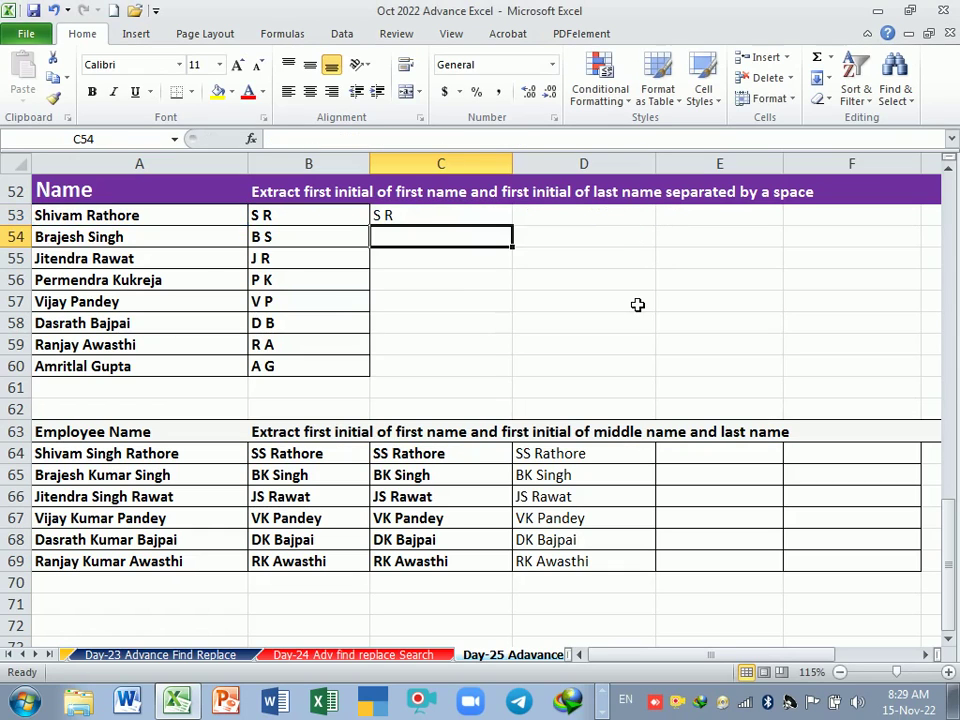
Fill C53's initials formula down to C60 and select C53:C60.
{"action": "left_click", "coordinate": [474, 220]}
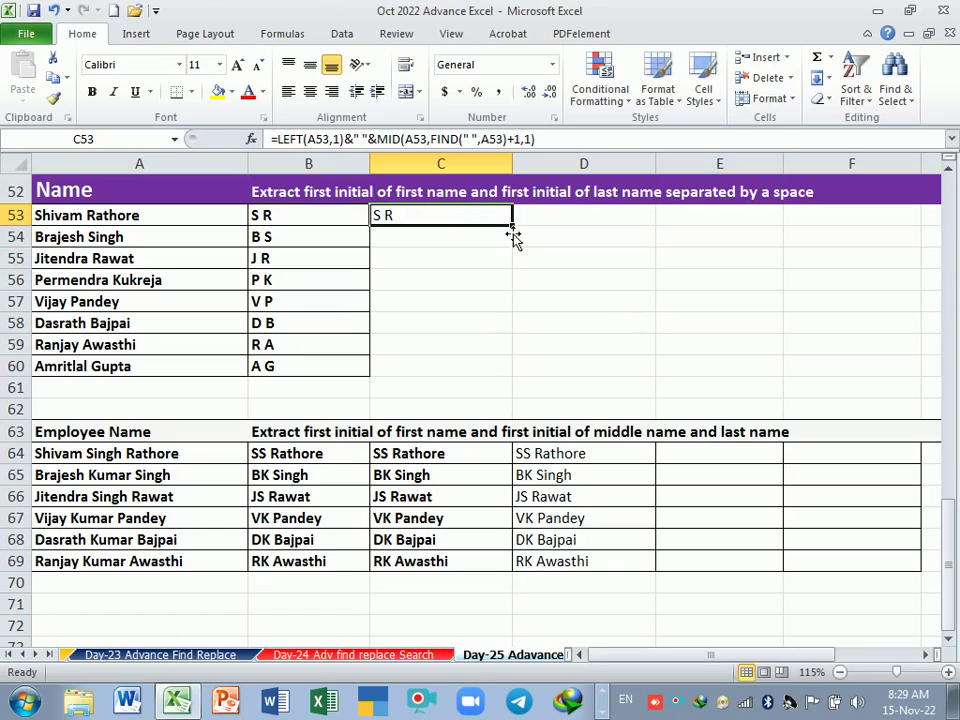
{"action": "left_click_drag", "start_coordinate": [519, 234], "coordinate": [501, 379]}
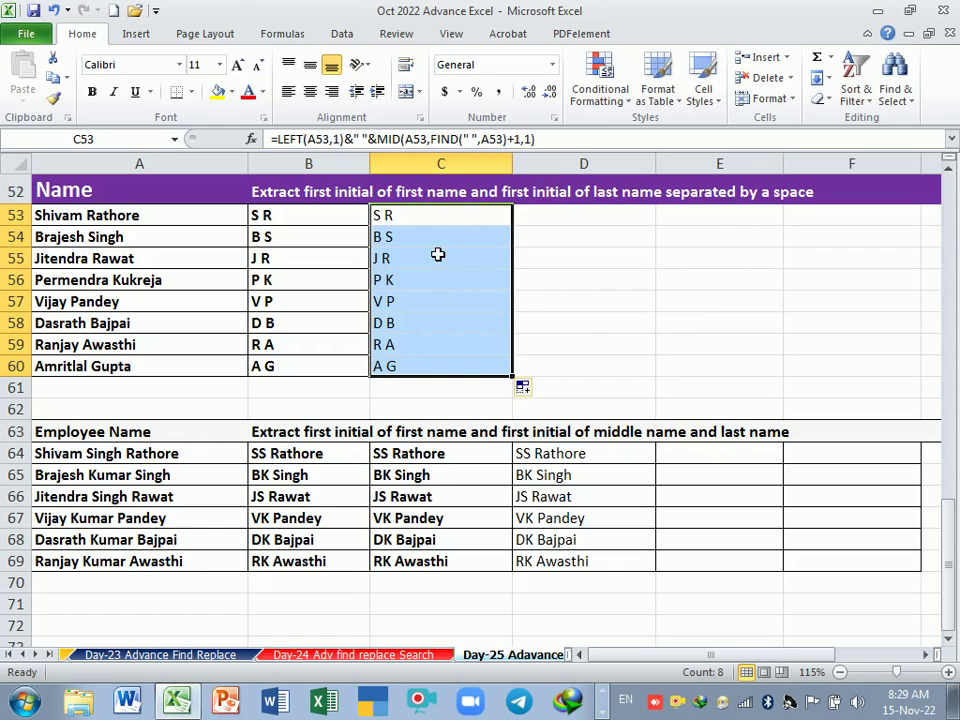
{"action": "left_click_drag", "start_coordinate": [431, 216], "coordinate": [431, 369]}
Retype =LEFT(A53,1)&" "&MID(A53,FIND(" ",A53)+1,1) in C53, showing S R.
{"action": "type", "text": "="}
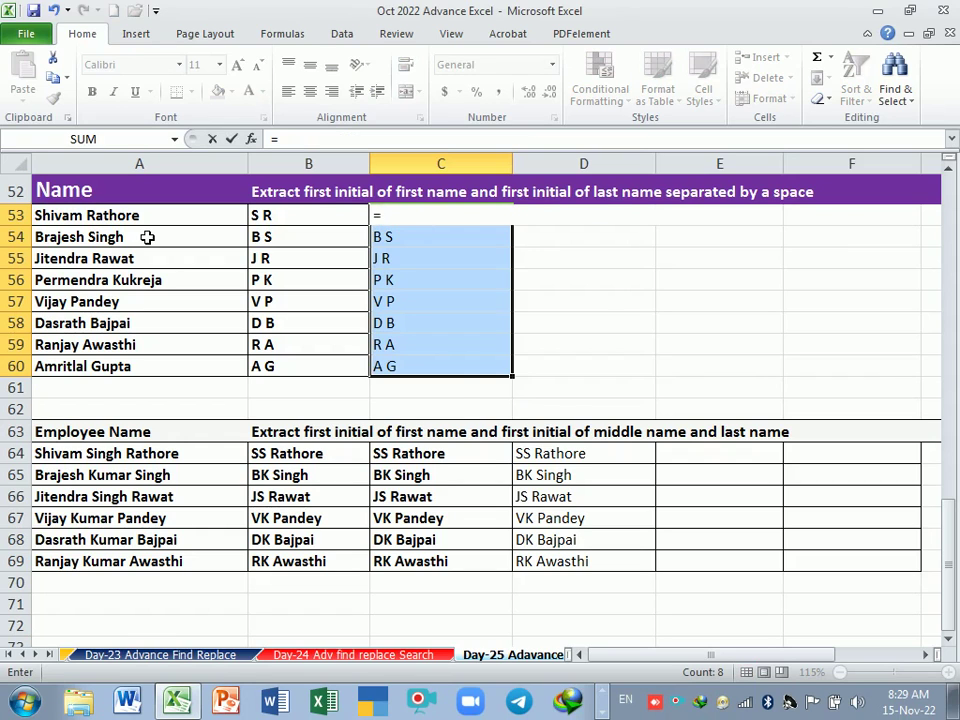
{"action": "type", "text": "lef"}
{"action": "key", "text": "Tab"}
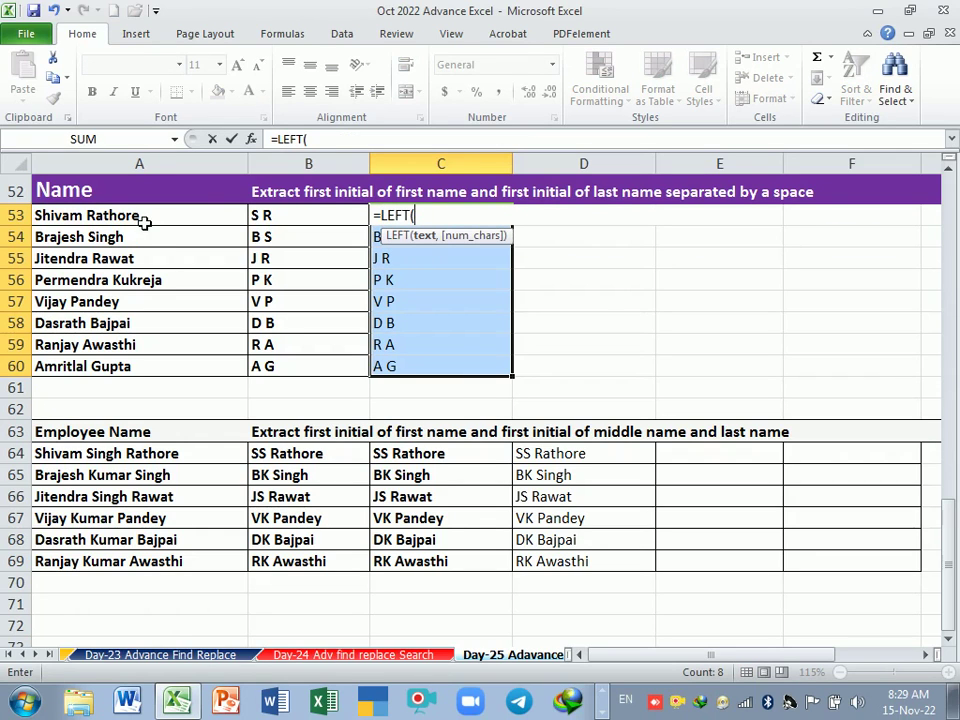
{"action": "left_click", "coordinate": [145, 224]}
{"action": "type", "text": ","}
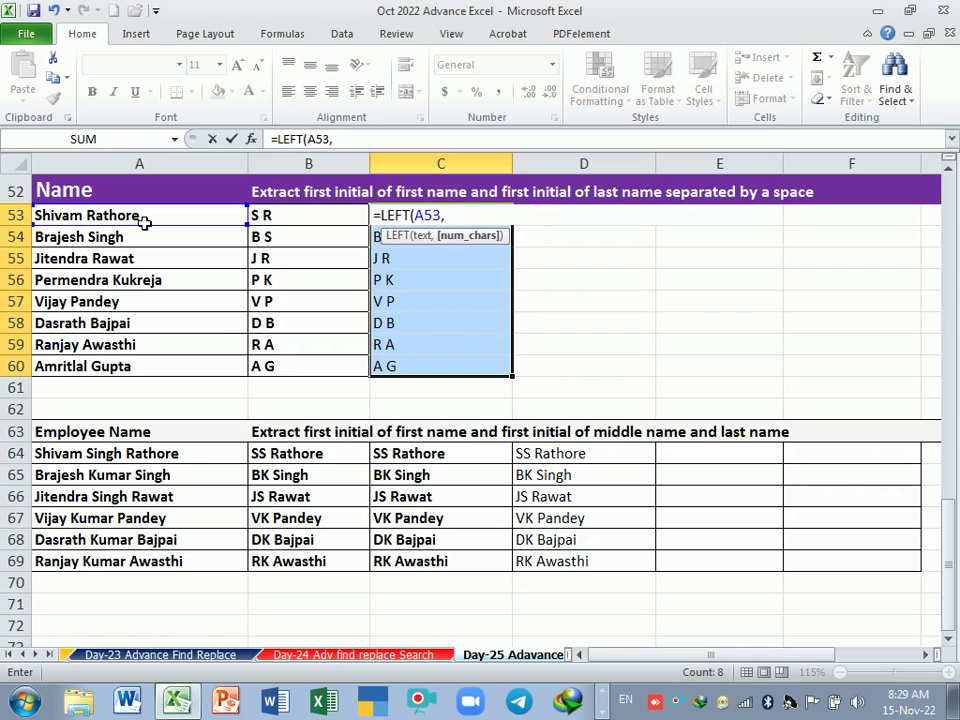
{"action": "type", "text": "1)"}
{"action": "type", "text": "&\""}
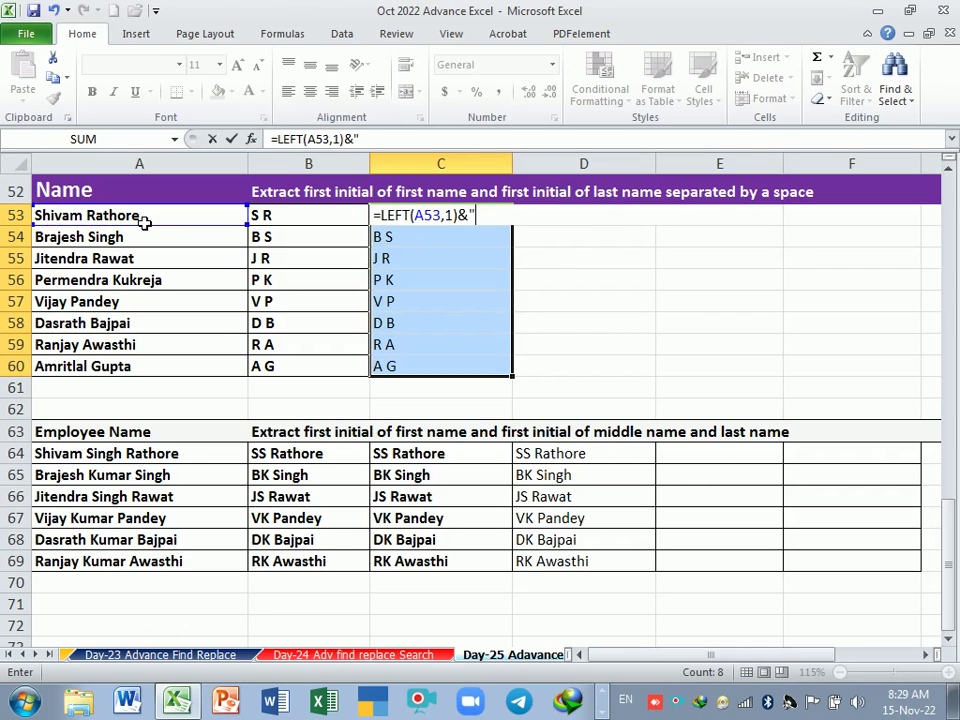
{"action": "type", "text": " \"&"}
{"action": "type", "text": "mid"}
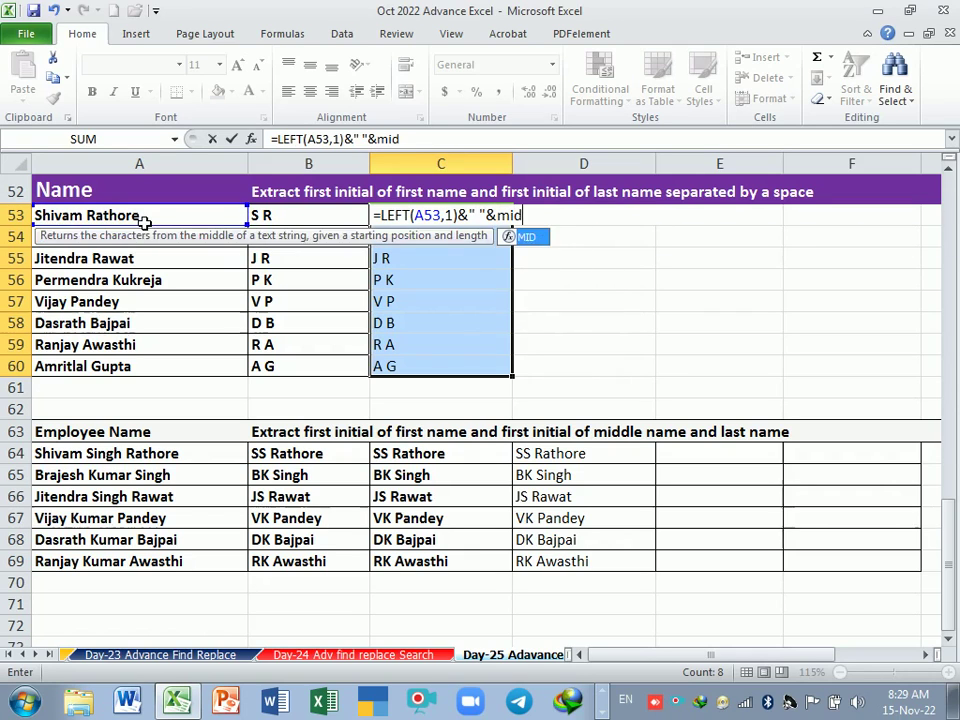
{"action": "key", "text": "Tab"}
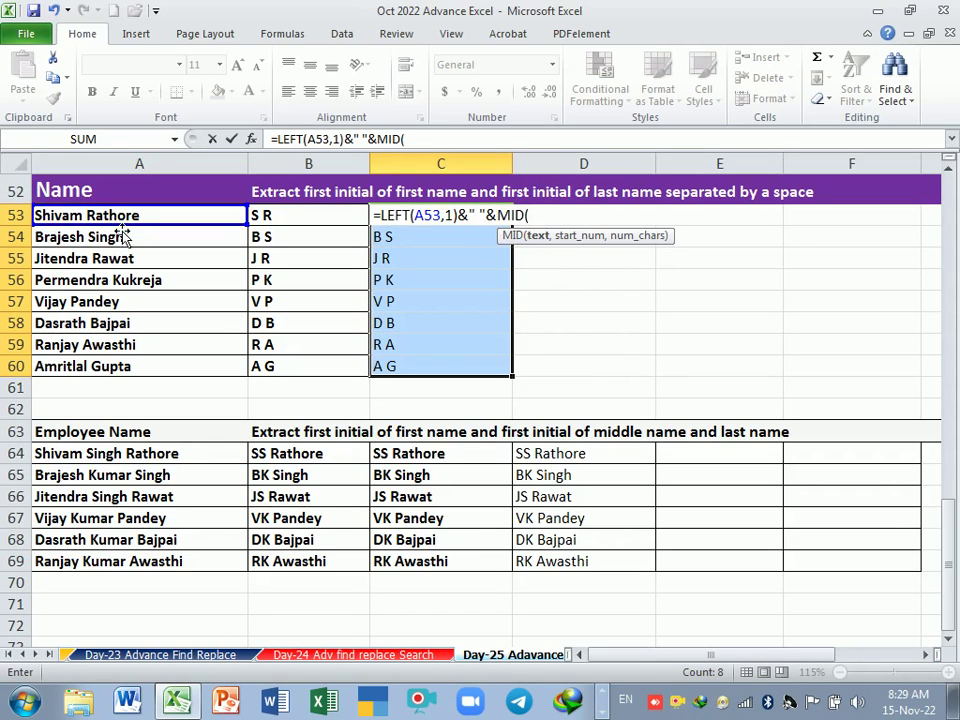
{"action": "left_click", "coordinate": [125, 222]}
{"action": "type", "text": ","}
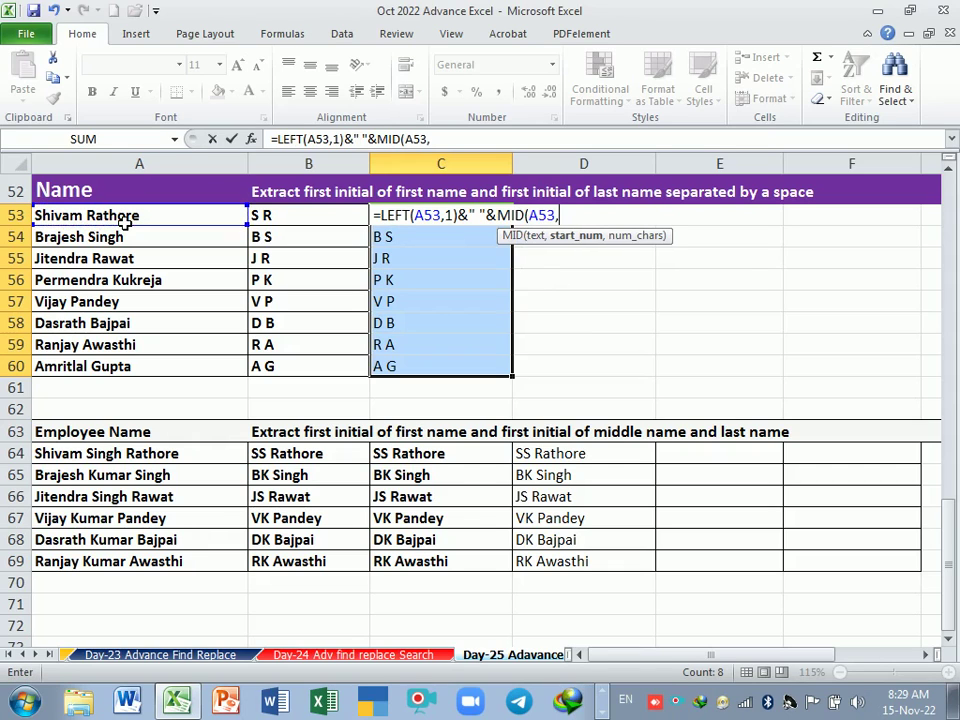
{"action": "type", "text": "find"}
{"action": "key", "text": "Tab"}
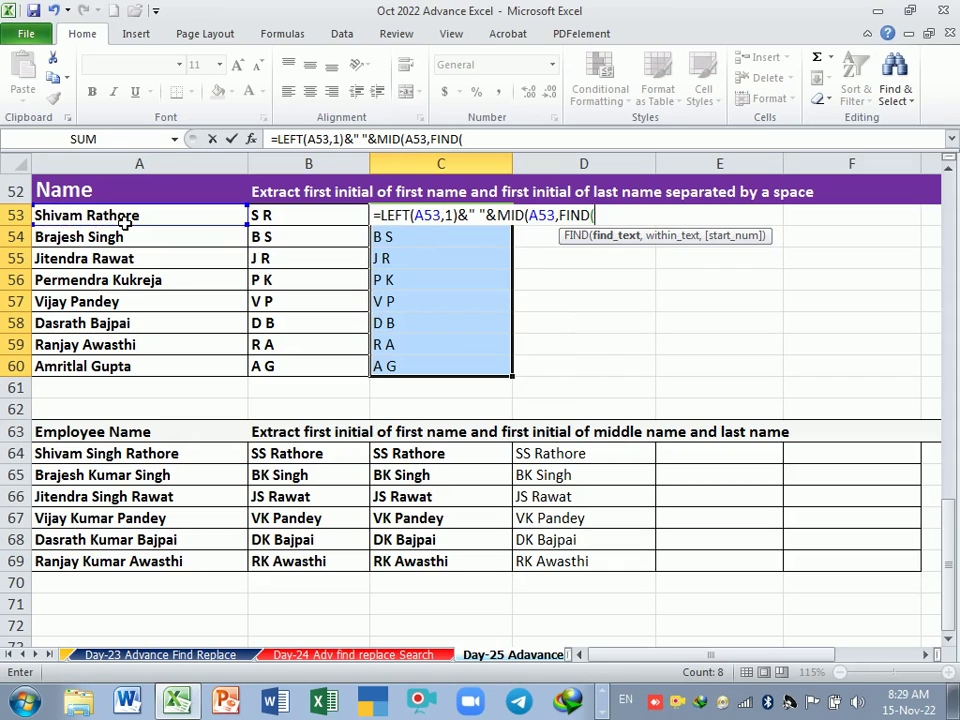
{"action": "type", "text": "\" \","}
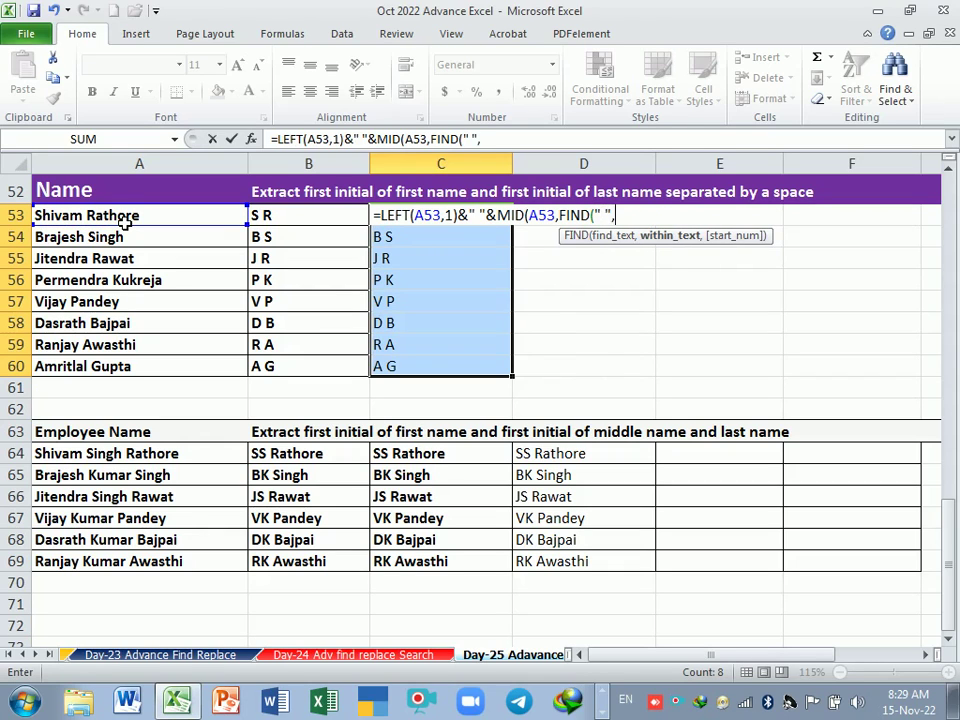
{"action": "left_click", "coordinate": [120, 218]}
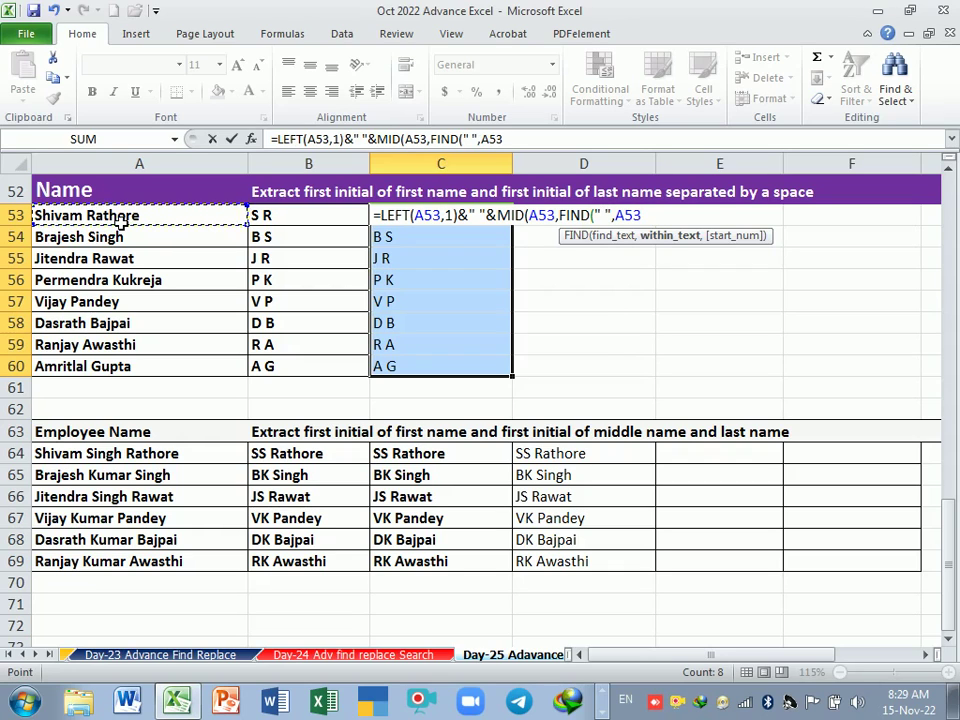
{"action": "type", "text": ")+"}
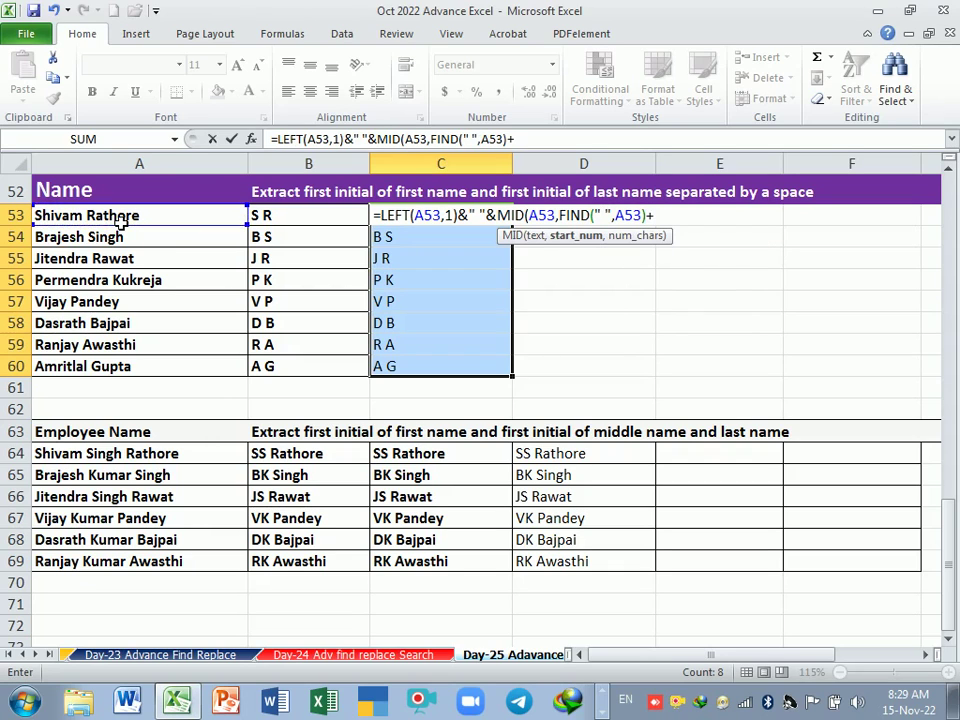
{"action": "type", "text": "1,"}
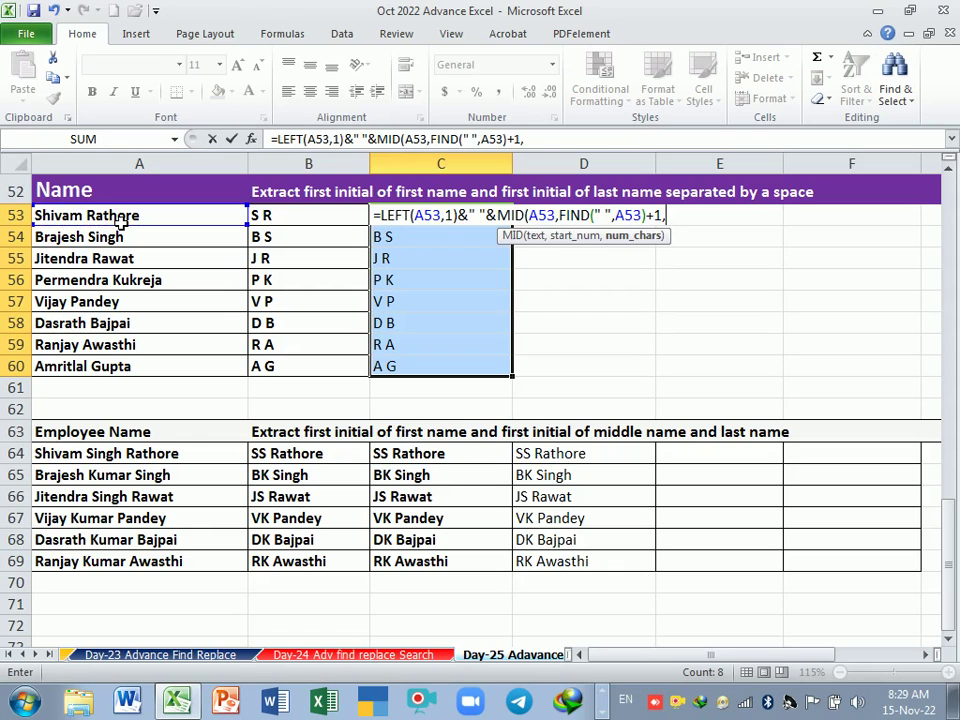
{"action": "type", "text": "1"}
{"action": "key", "text": "Return"}
{"action": "key", "text": "Return"}
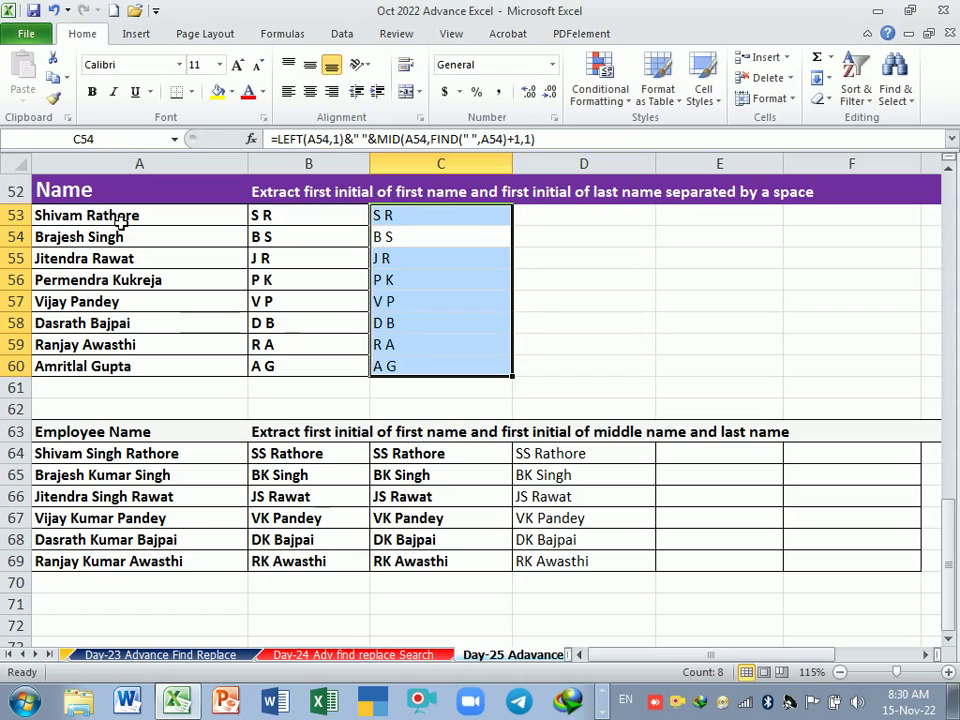
Fill C53's initials formula down to C60, then widen column B to 17.00.
{"action": "left_click", "coordinate": [461, 214]}
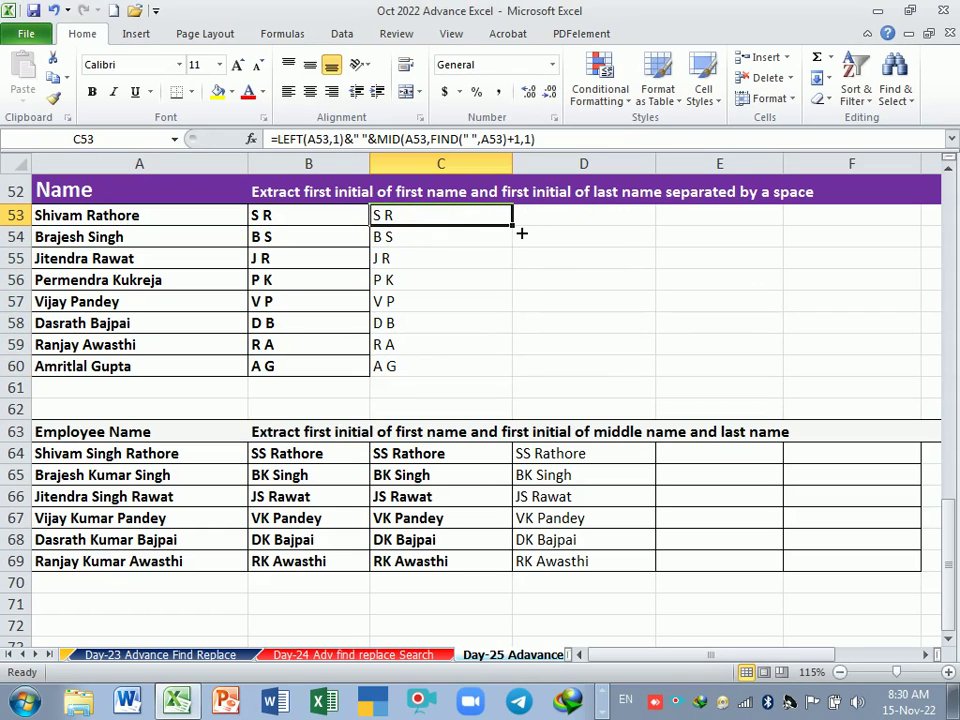
{"action": "left_click_drag", "start_coordinate": [512, 226], "coordinate": [510, 380]}
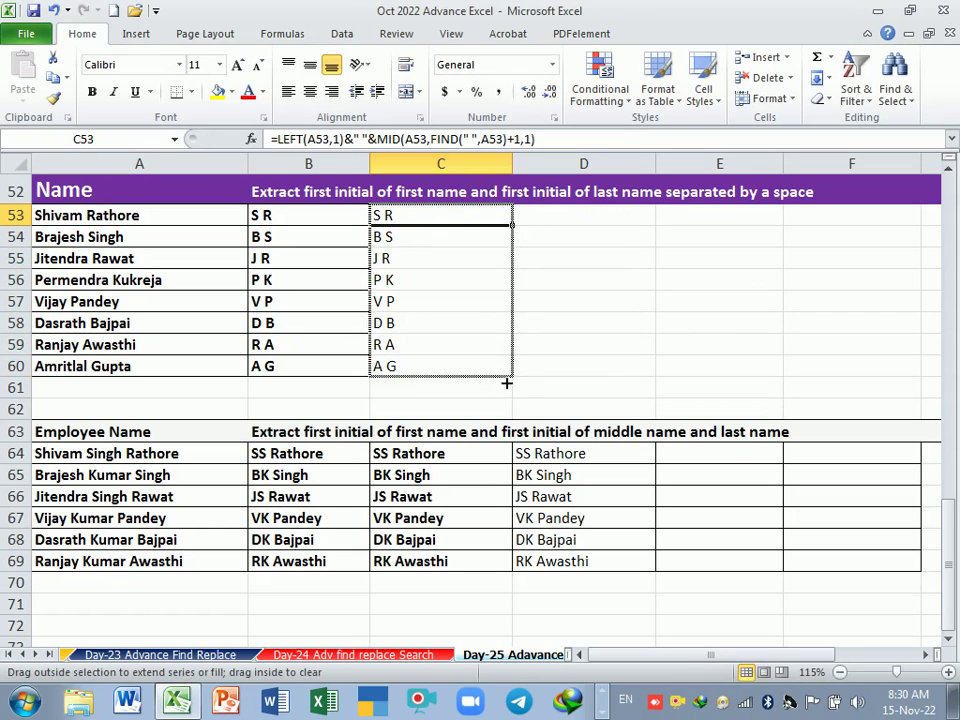
{"action": "scroll", "coordinate": [500, 310], "scroll_direction": "down", "scroll_amount": 1}
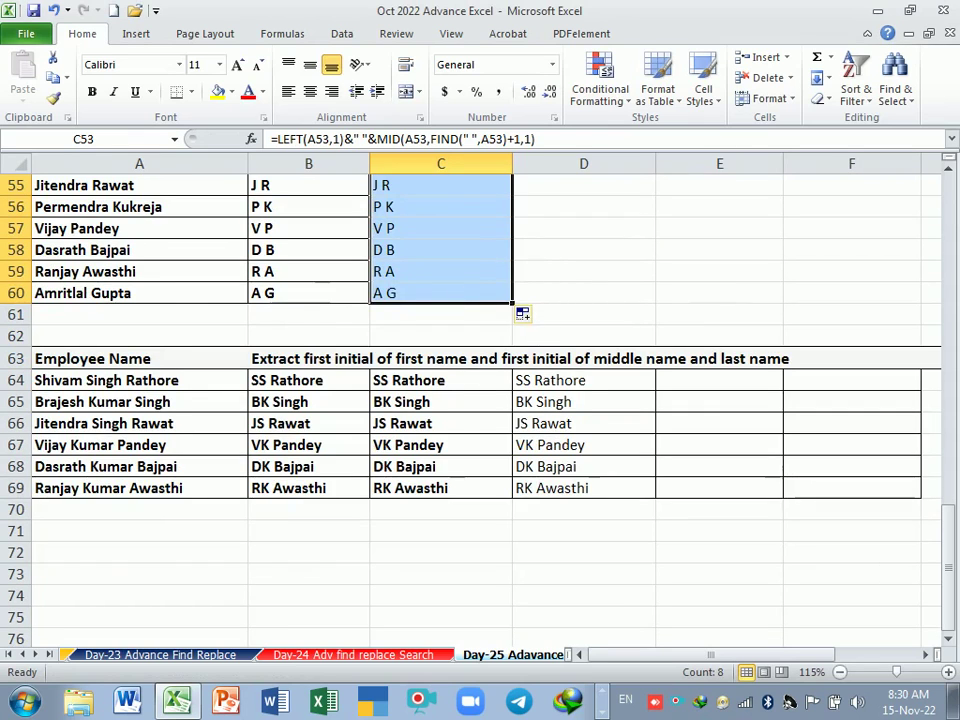
{"action": "scroll", "coordinate": [369, 377], "scroll_direction": "down", "scroll_amount": 1}
{"action": "left_click", "coordinate": [318, 470]}
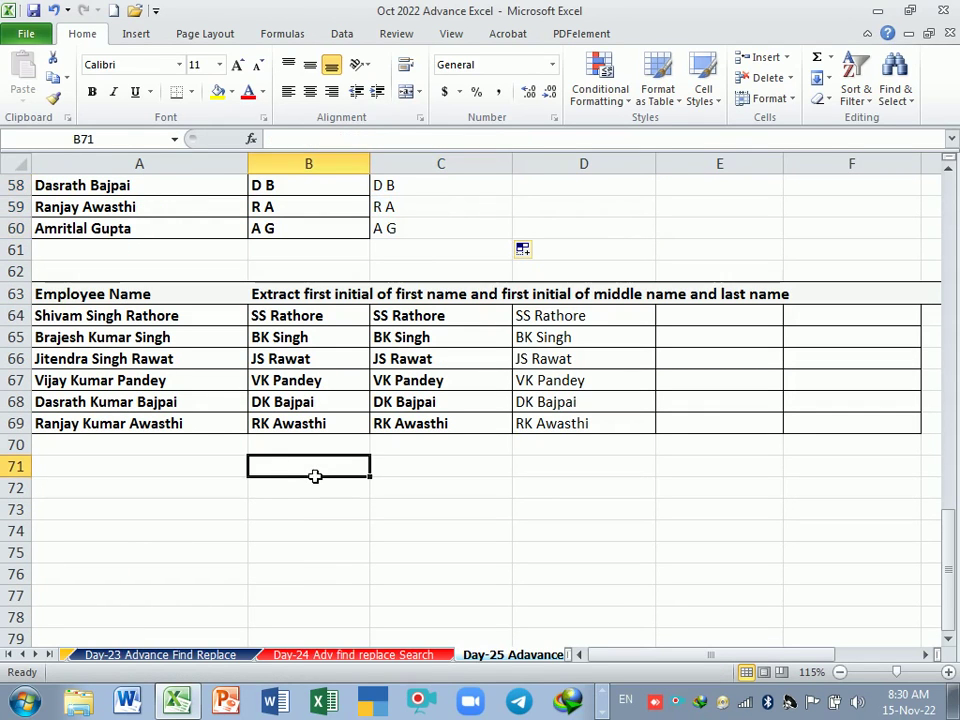
{"action": "left_click", "coordinate": [124, 322]}
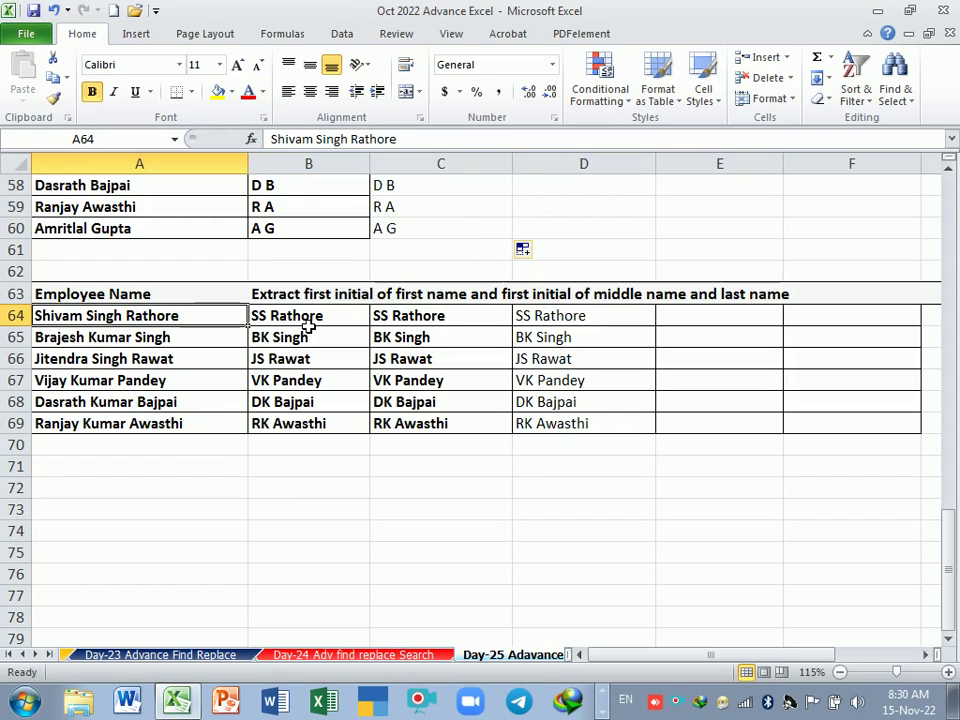
{"action": "left_click_drag", "start_coordinate": [370, 165], "coordinate": [392, 171]}
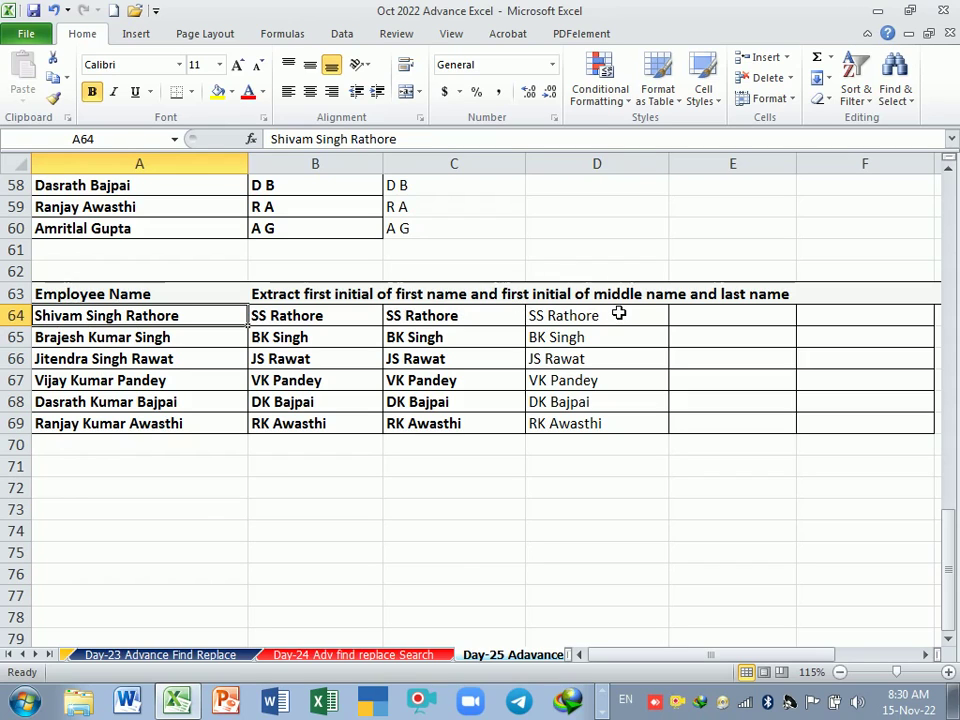
Review the formulas in D66, B64, C64 and C65, then open B64's formula in-cell.
{"action": "left_click", "coordinate": [748, 303]}
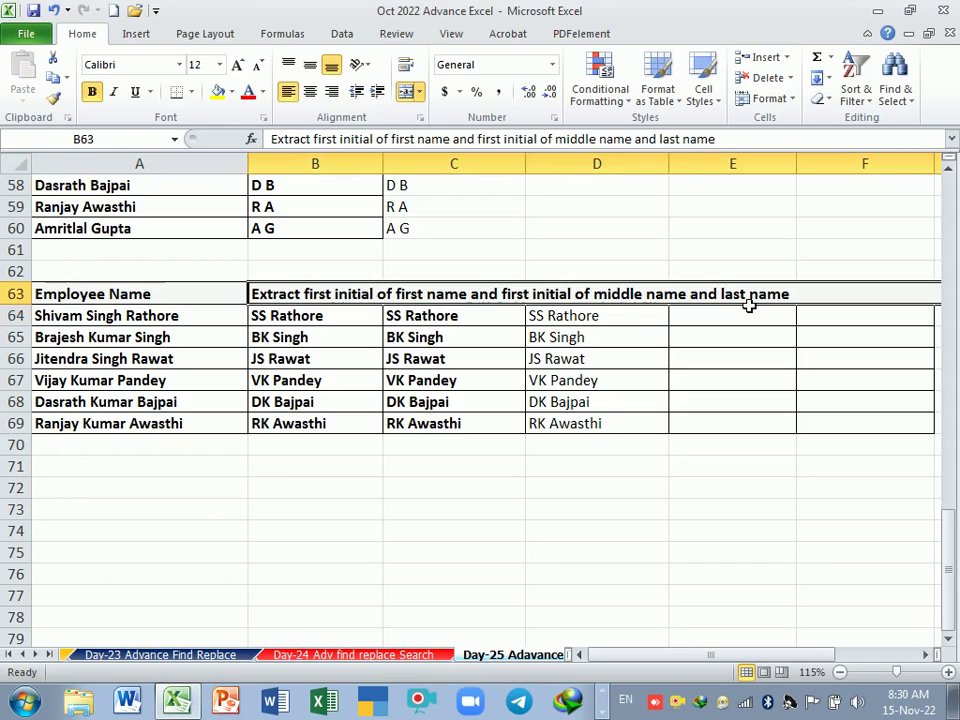
{"action": "left_click", "coordinate": [666, 358]}
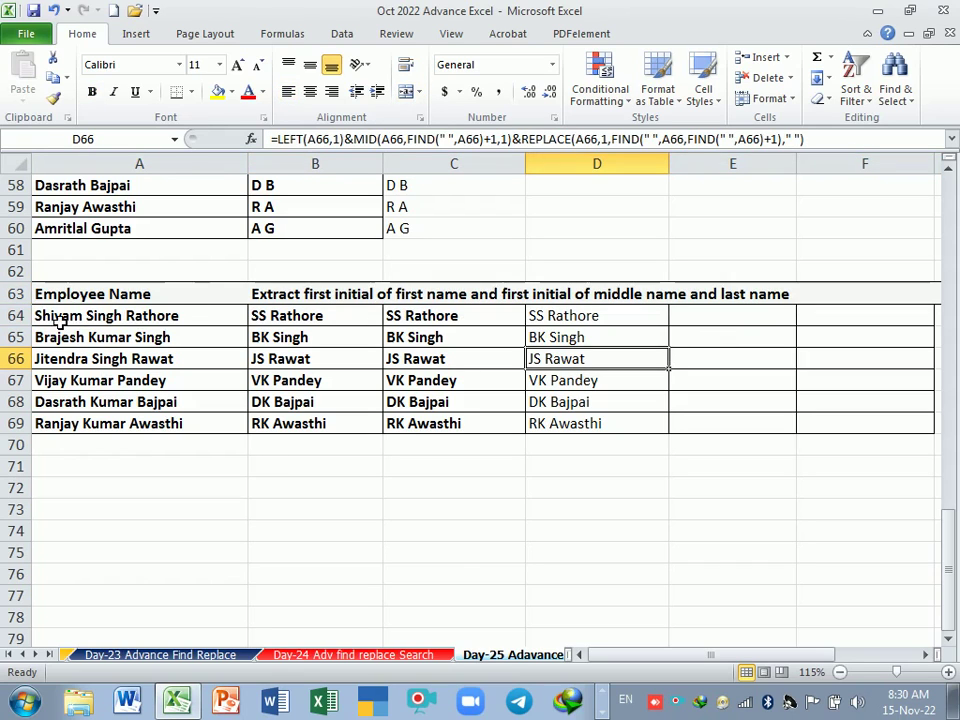
{"action": "left_click", "coordinate": [141, 318]}
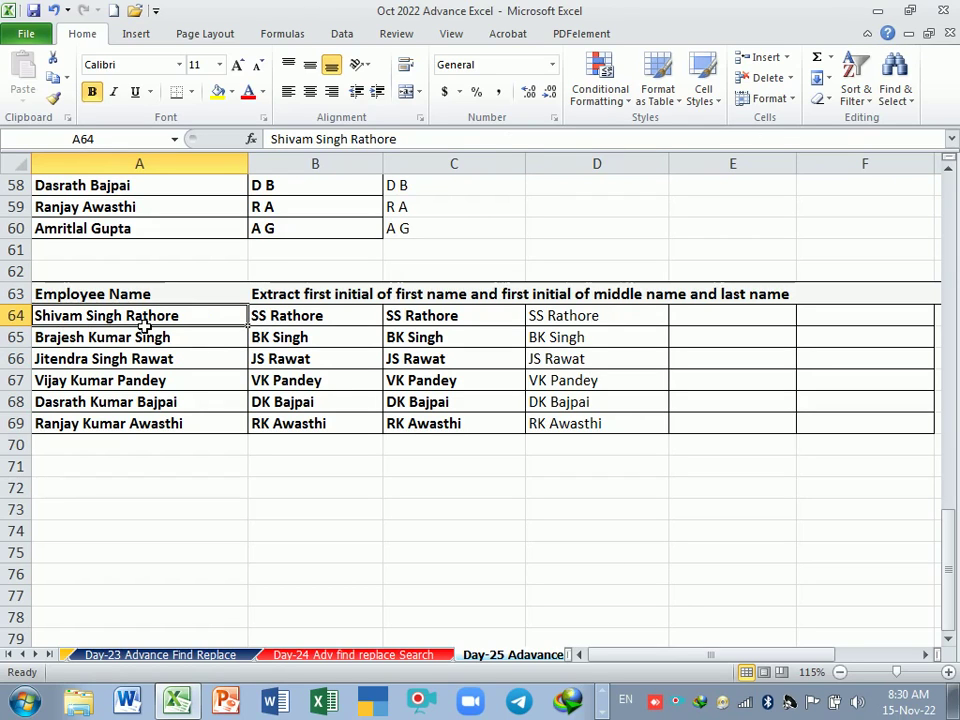
{"action": "left_click", "coordinate": [291, 326]}
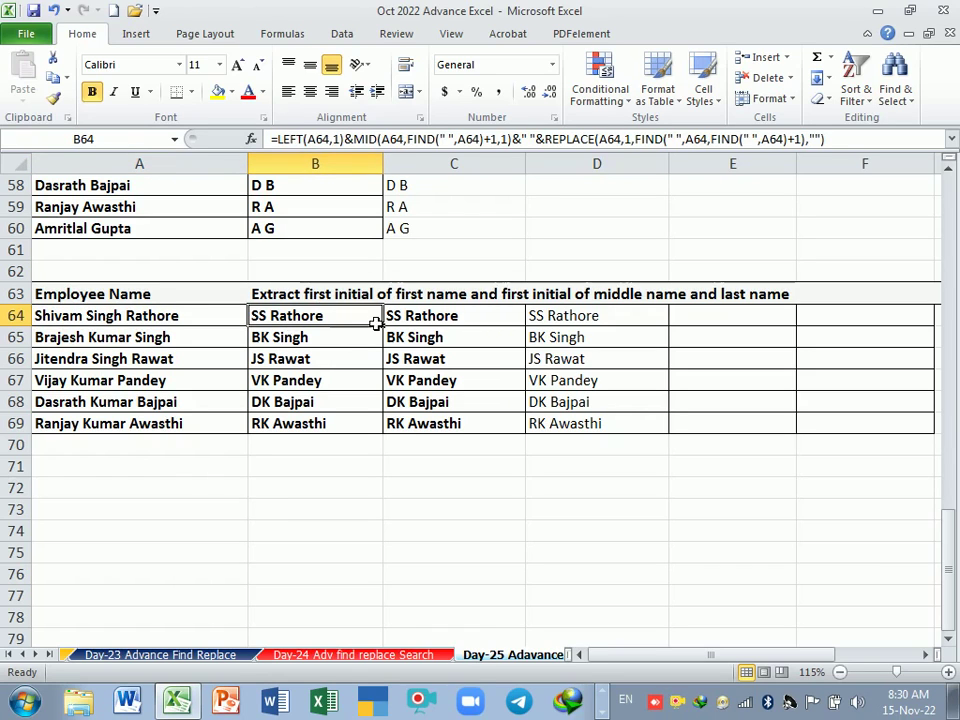
{"action": "left_click", "coordinate": [435, 328]}
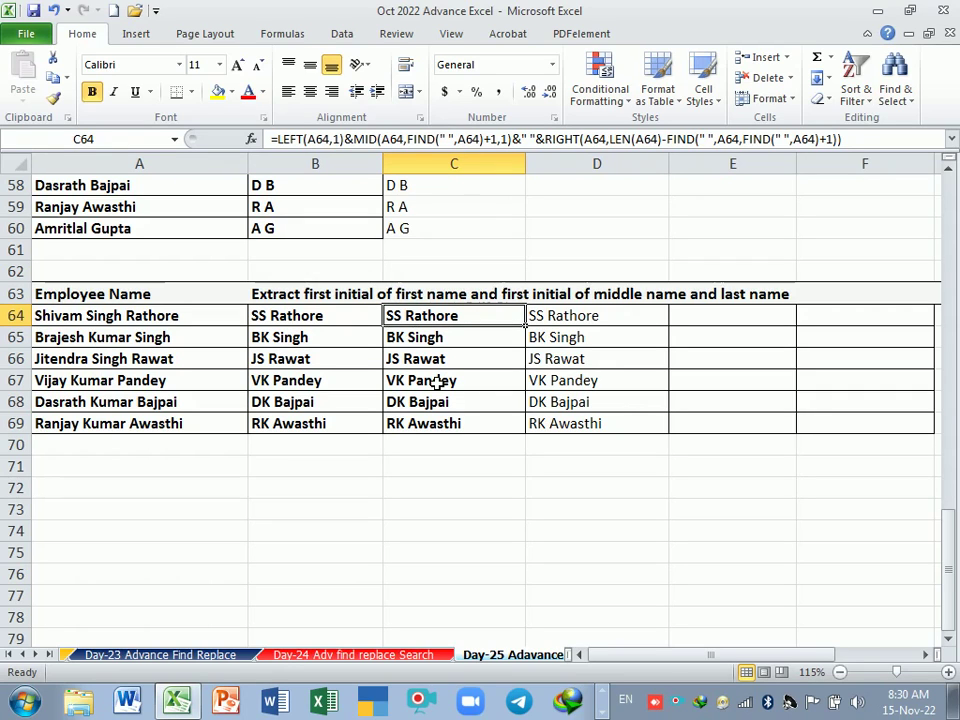
{"action": "key", "text": "Down"}
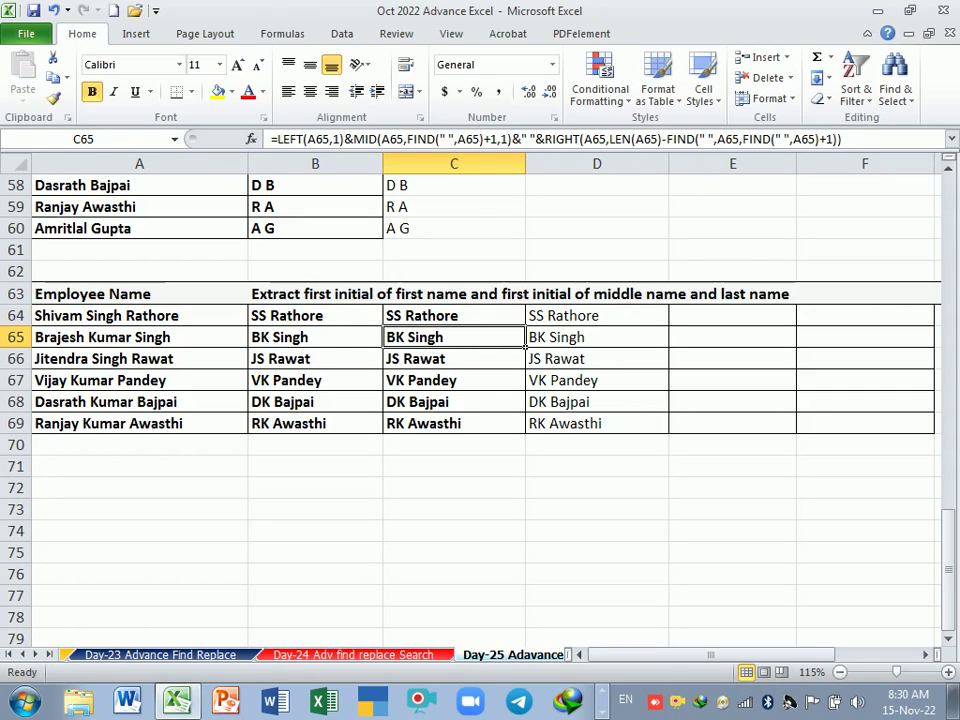
{"action": "left_click_drag", "start_coordinate": [290, 317], "coordinate": [293, 423]}
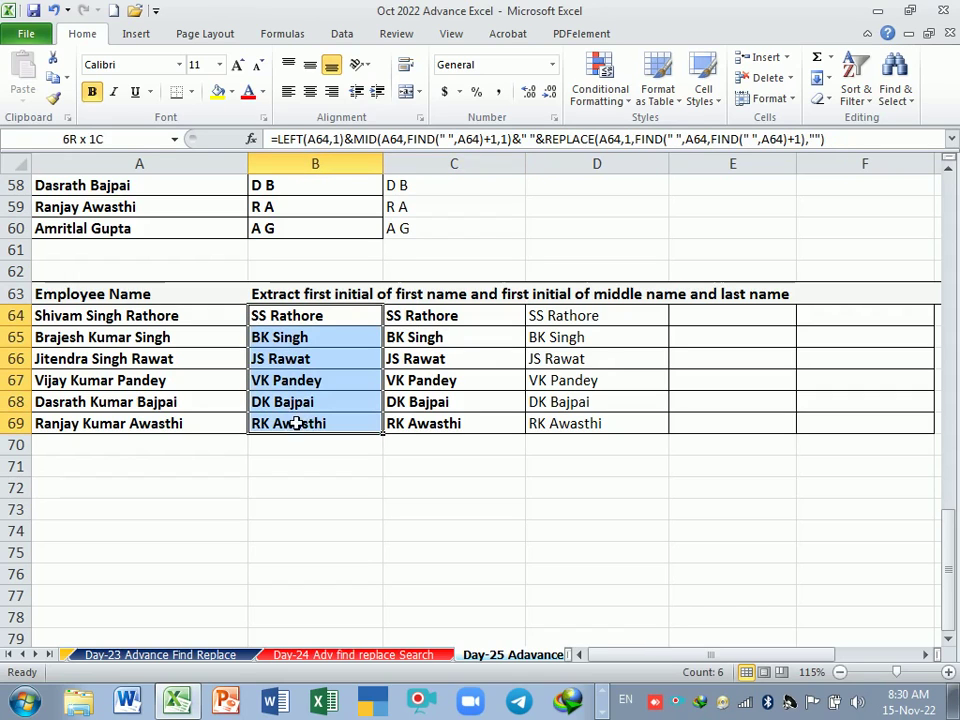
{"action": "double_click", "coordinate": [312, 325]}
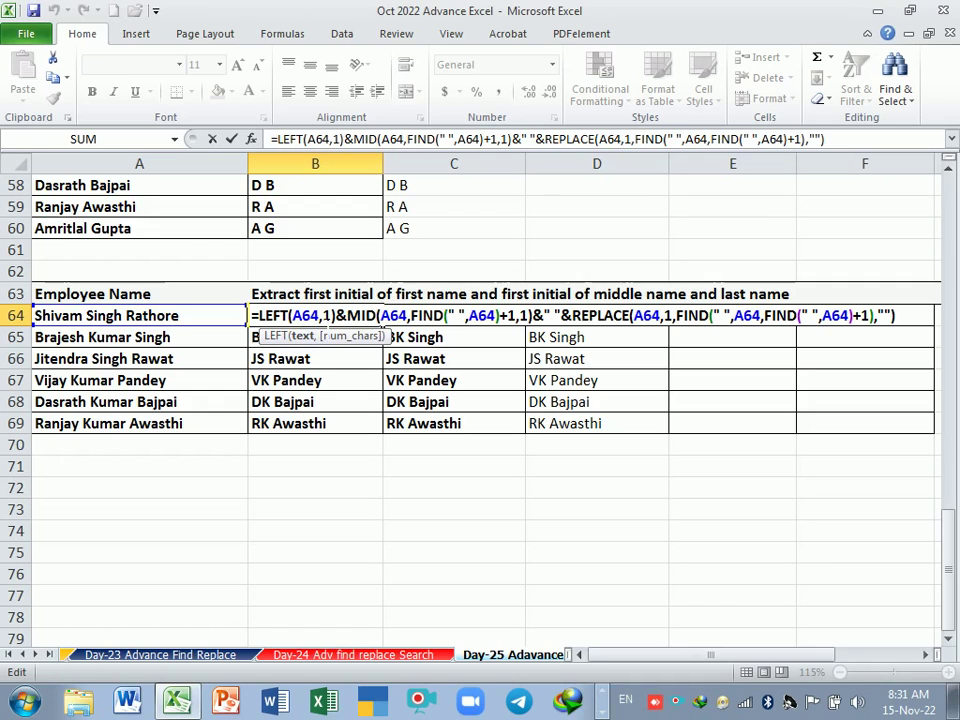
Walk through B64's LEFT, MID and REPLACE arguments, commit it unchanged, and select B64:B69.
{"action": "left_click", "coordinate": [349, 336]}
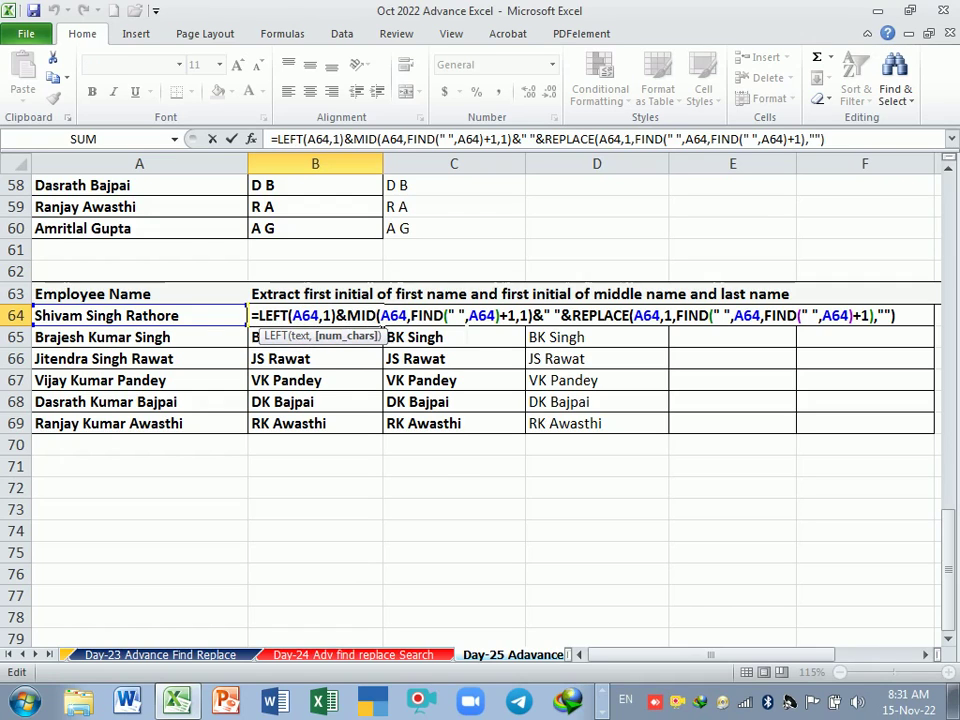
{"action": "left_click_drag", "start_coordinate": [531, 316], "coordinate": [259, 316]}
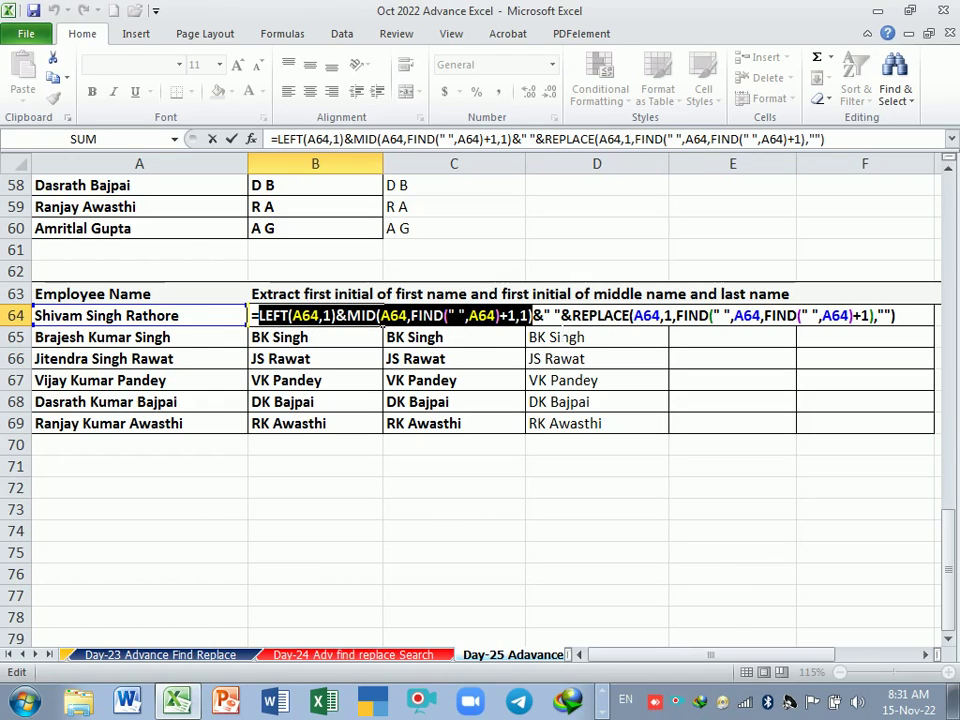
{"action": "left_click", "coordinate": [543, 316]}
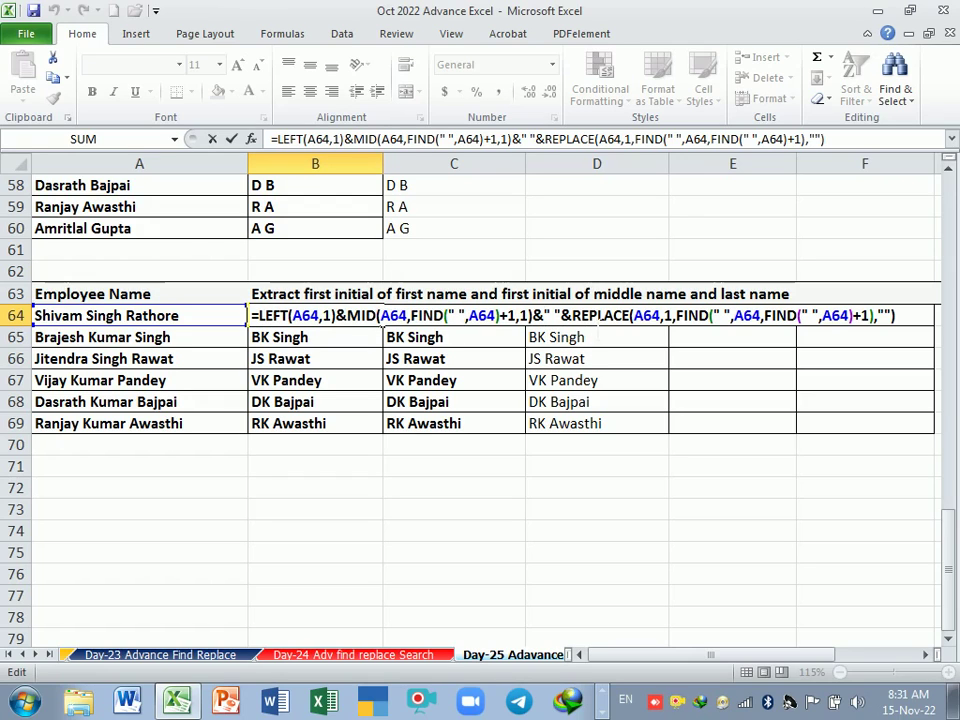
{"action": "left_click", "coordinate": [581, 316]}
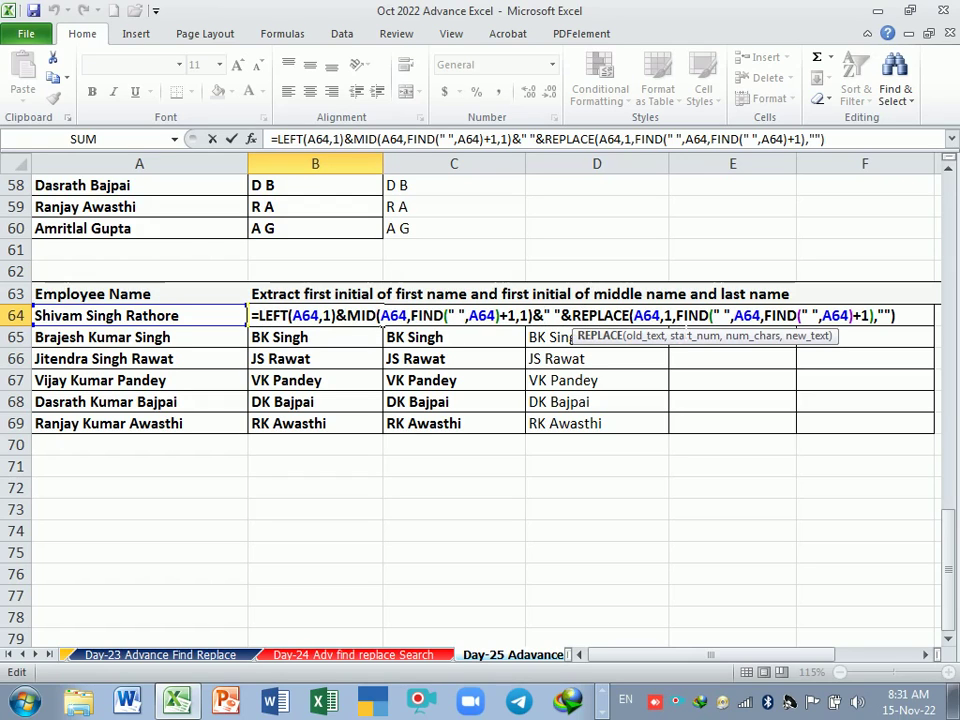
{"action": "left_click", "coordinate": [682, 336]}
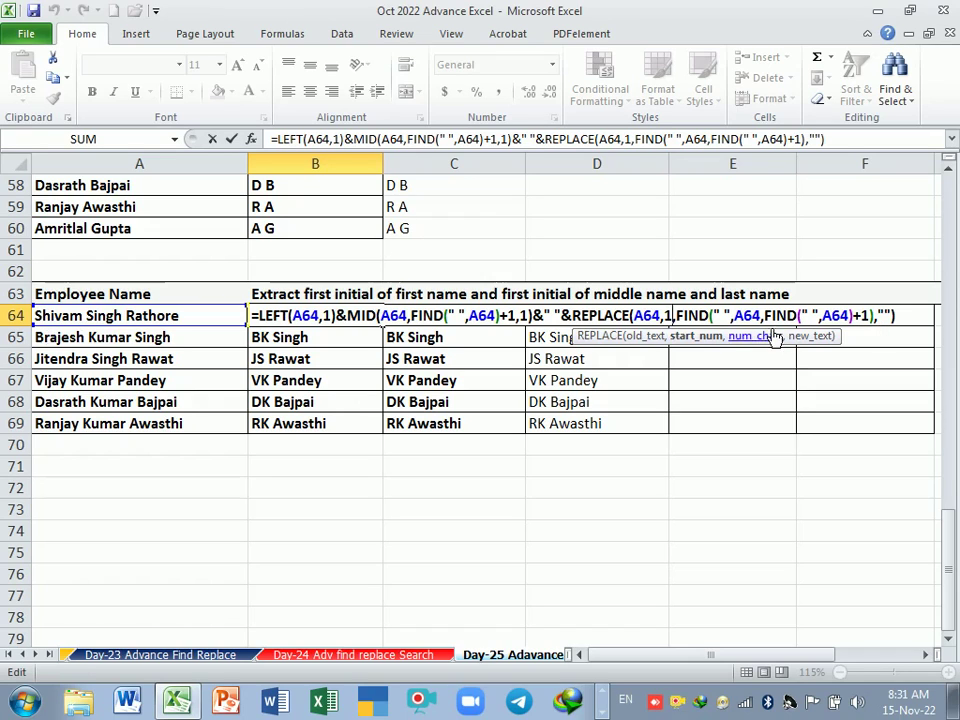
{"action": "key", "text": "Right"}
{"action": "key", "text": "Right"}
{"action": "key", "text": "Right"}
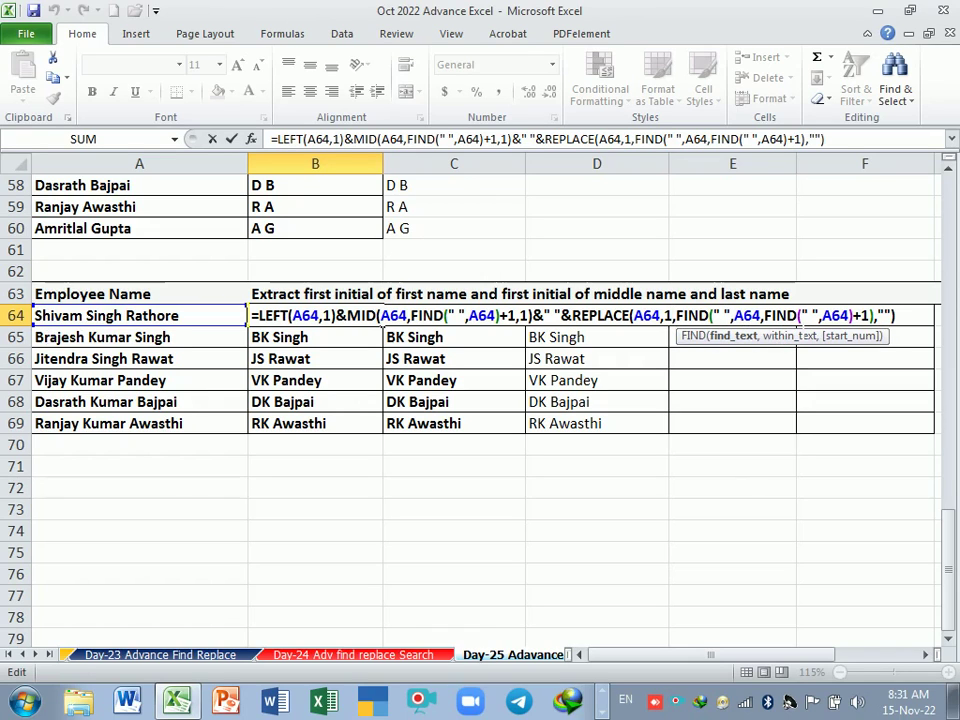
{"action": "key", "text": "Right"}
{"action": "key", "text": "Right"}
{"action": "key", "text": "Right"}
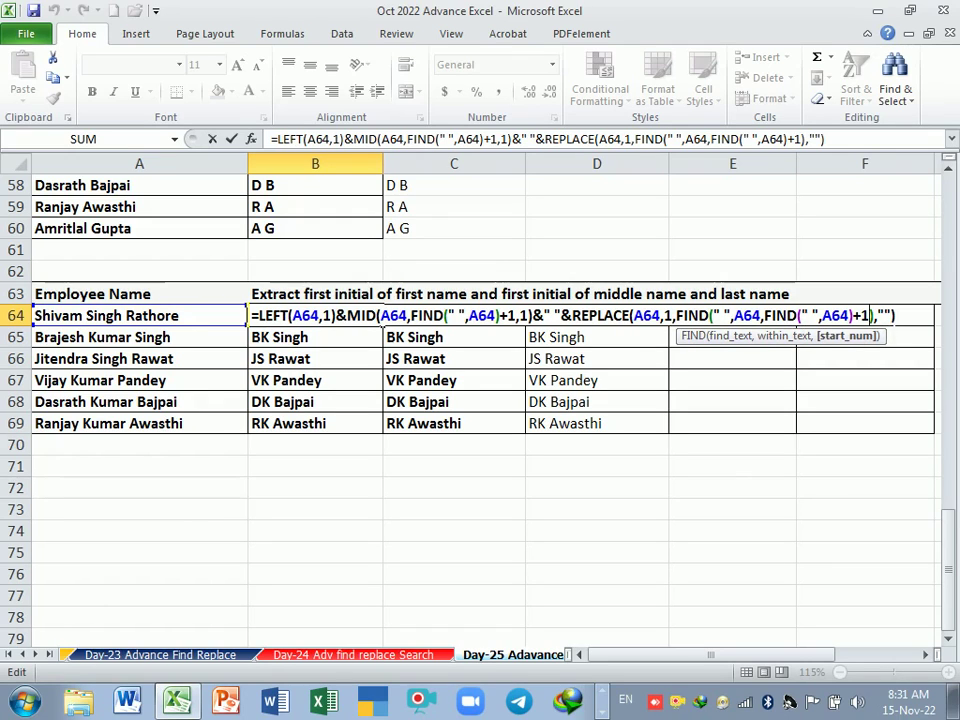
{"action": "key", "text": "Right"}
{"action": "key", "text": "Right"}
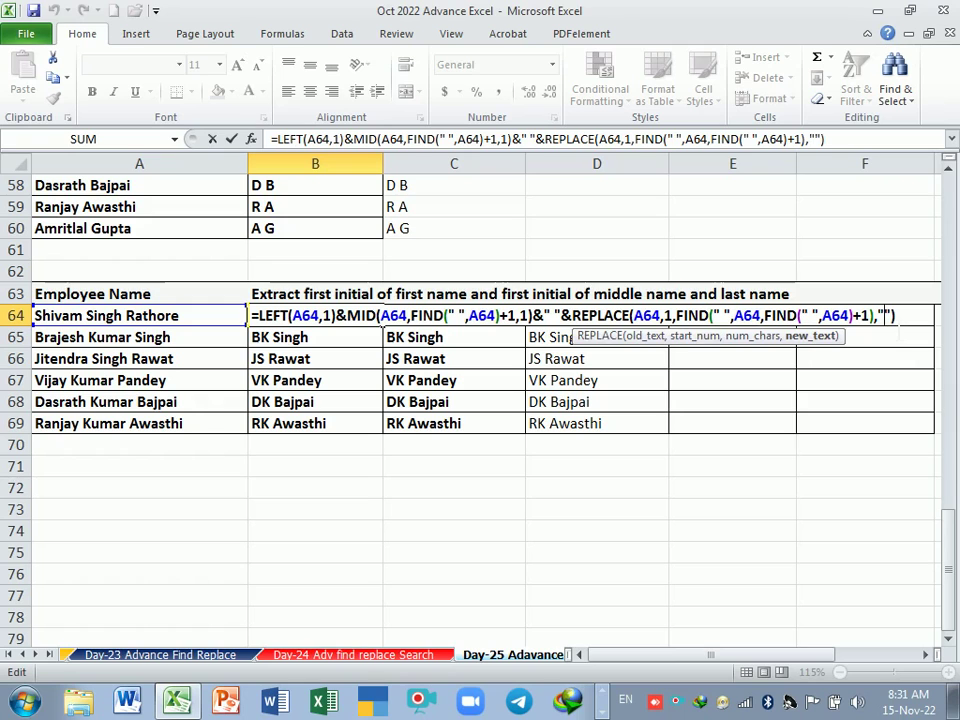
{"action": "key", "text": "Return"}
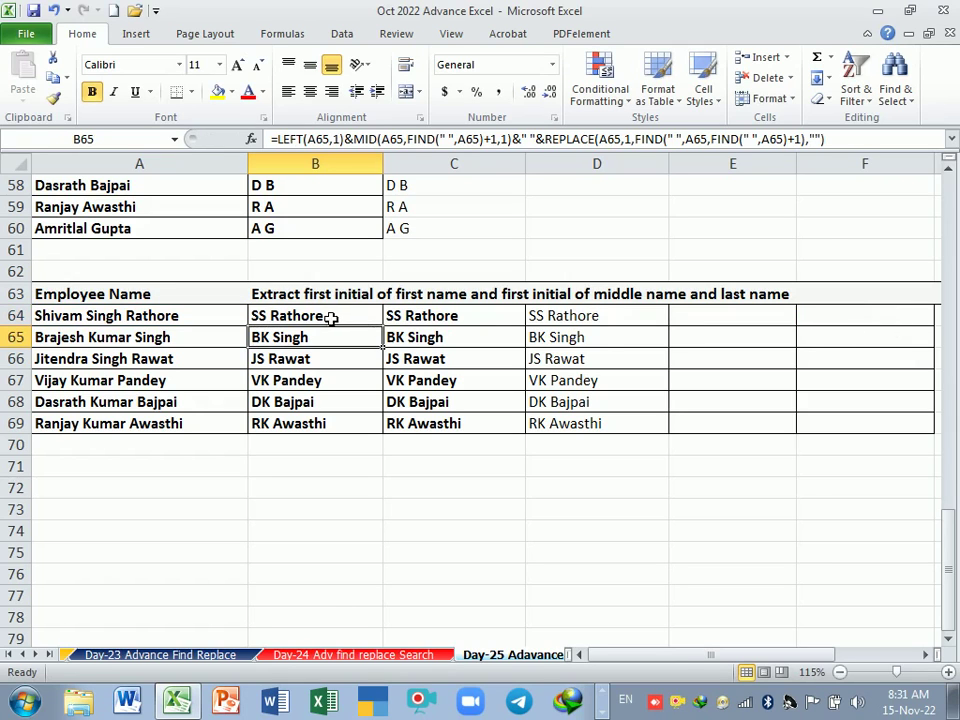
{"action": "left_click_drag", "start_coordinate": [300, 315], "coordinate": [330, 438]}
Clear B64:B69 and begin B64's formula with =LEFT(A64,1)&" " followed by MID on A64.
{"action": "key", "text": "Delete"}
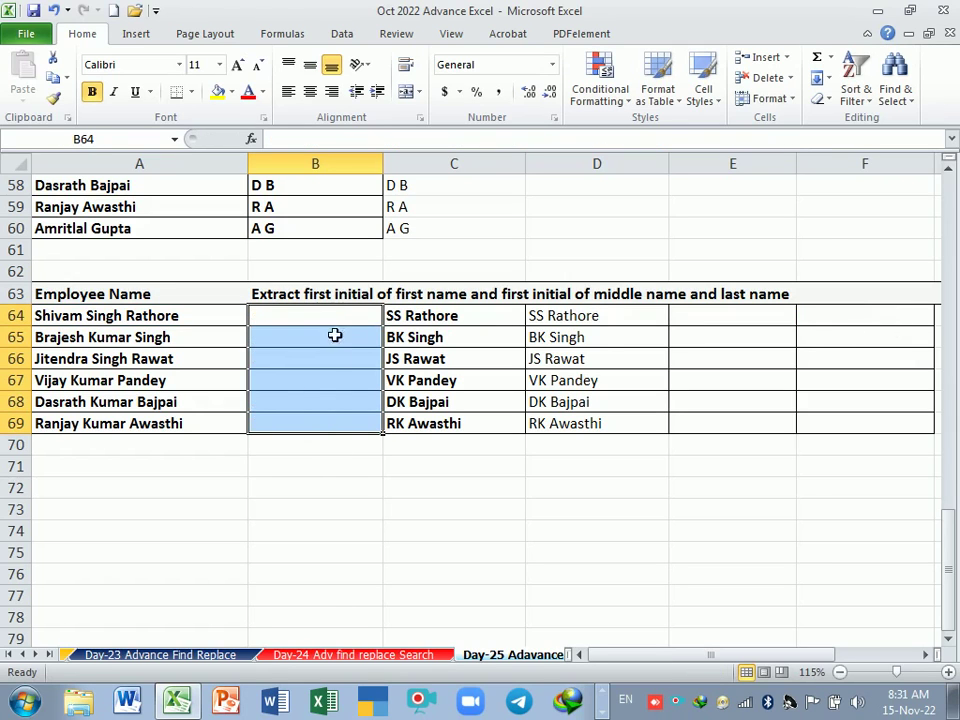
{"action": "left_click", "coordinate": [323, 316]}
{"action": "type", "text": "="}
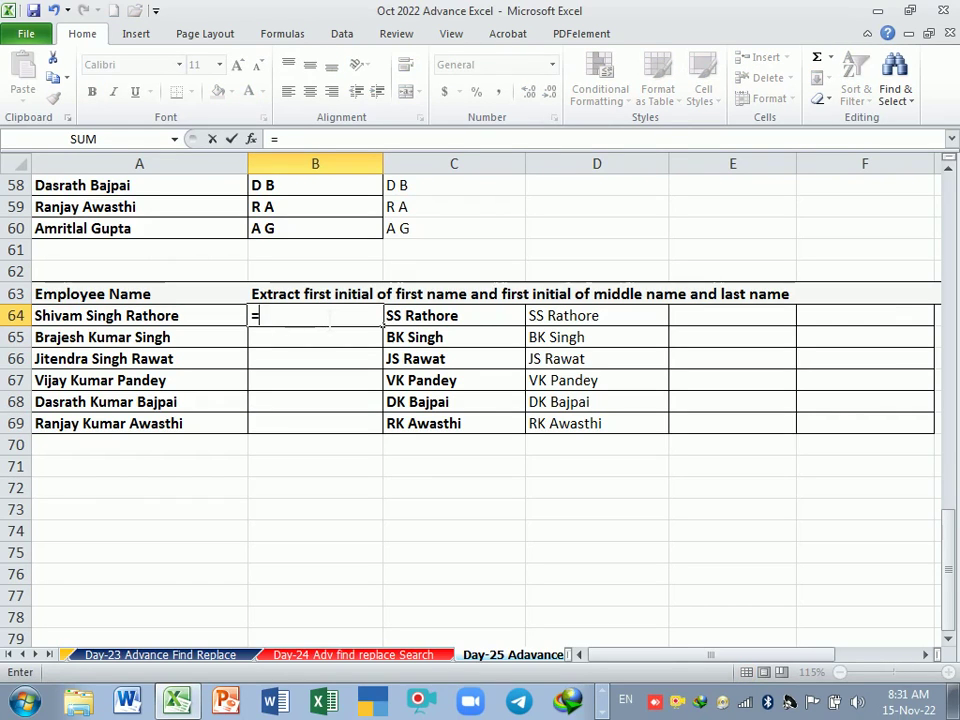
{"action": "type", "text": "lef"}
{"action": "key", "text": "Tab"}
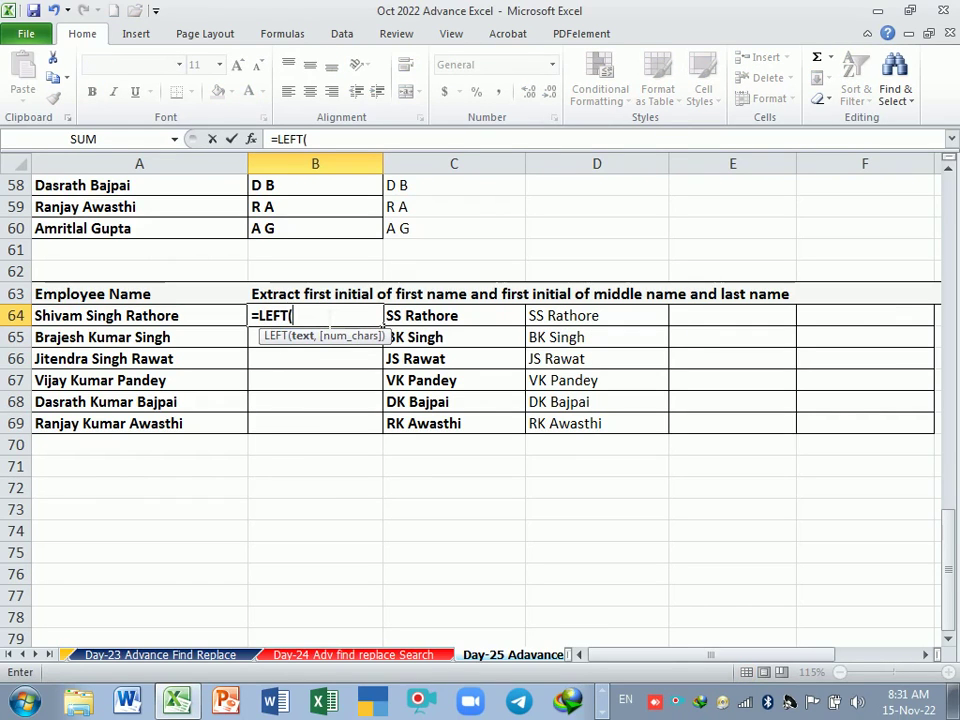
{"action": "left_click", "coordinate": [189, 318]}
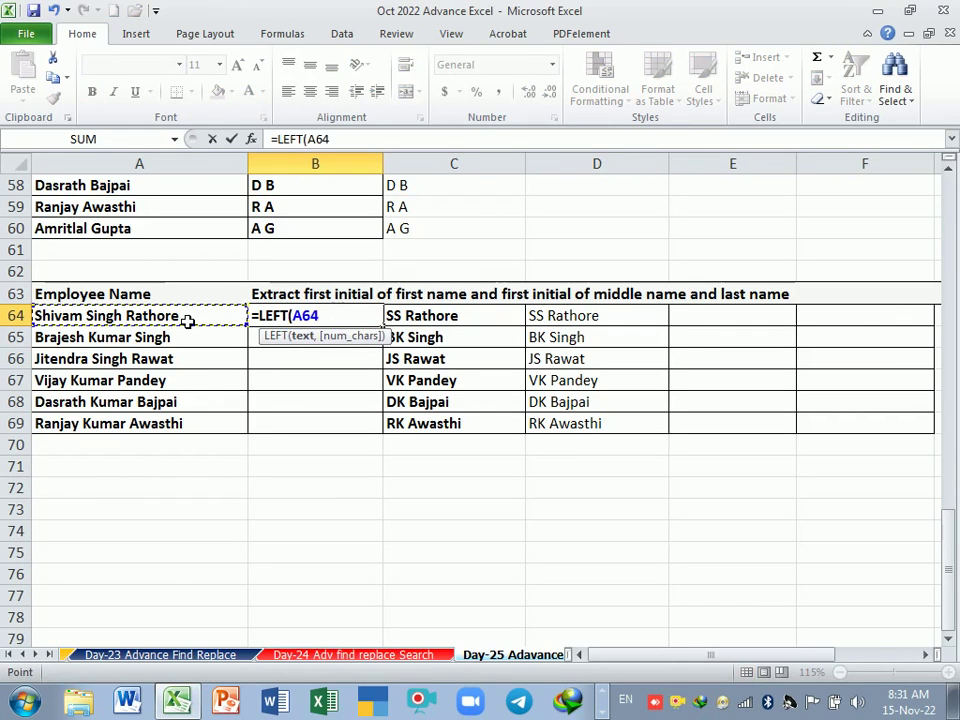
{"action": "type", "text": ",1)"}
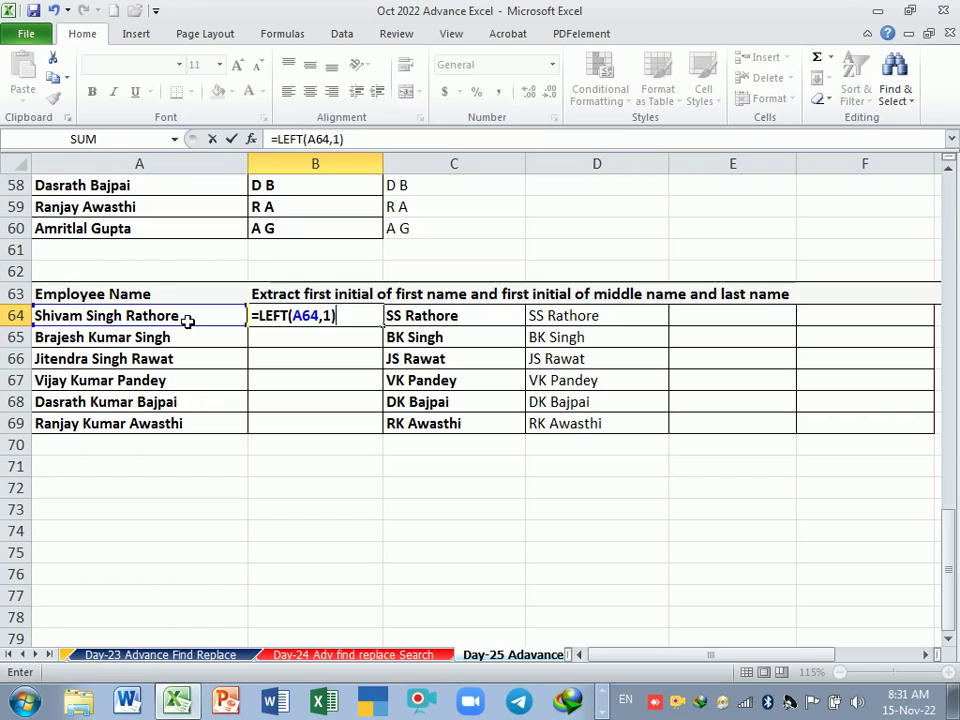
{"action": "type", "text": "&\""}
{"action": "type", "text": "mid"}
{"action": "key", "text": "Tab"}
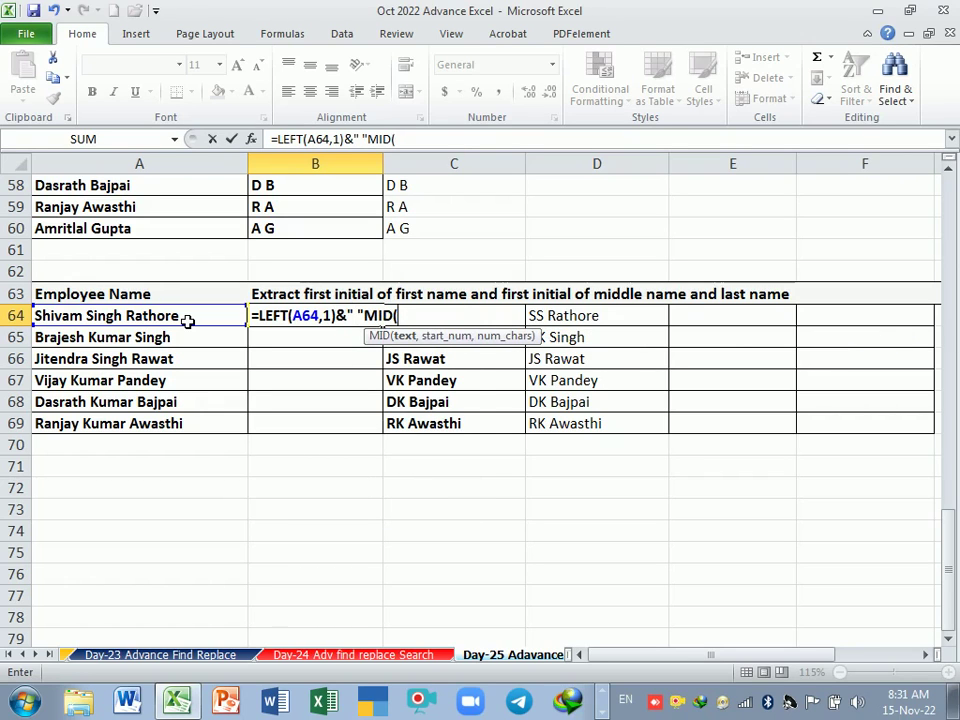
{"action": "left_click", "coordinate": [118, 318]}
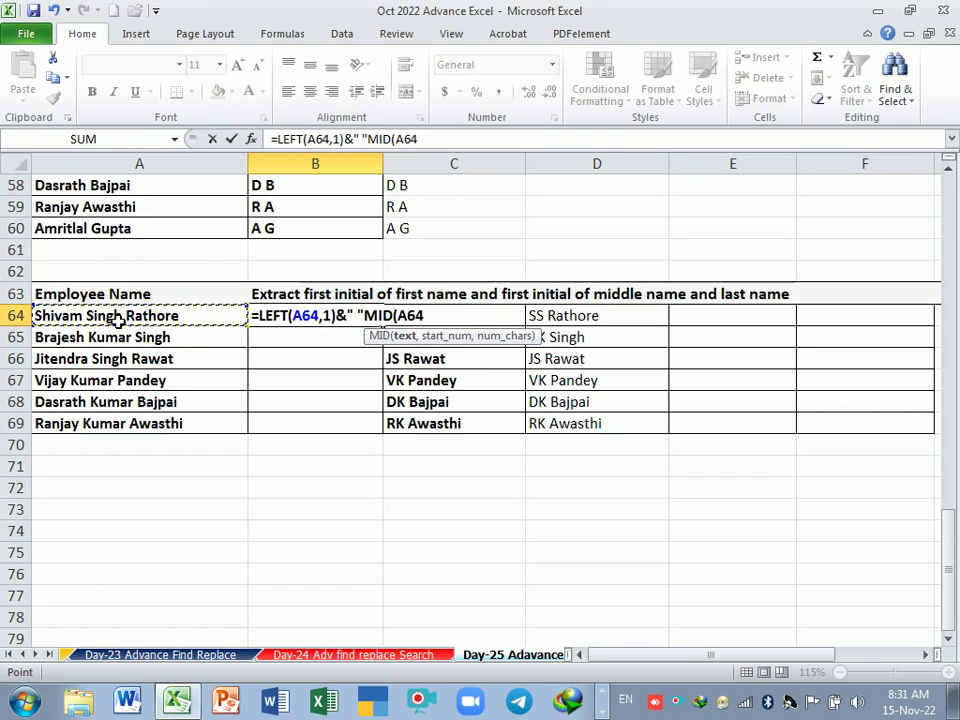
Complete MID(A64,FIND(" ",A64)+1,1), insert the missing &, and enter the initials formula.
{"action": "type", "text": "m"}
{"action": "key", "text": "BackSpace"}
{"action": "type", "text": ","}
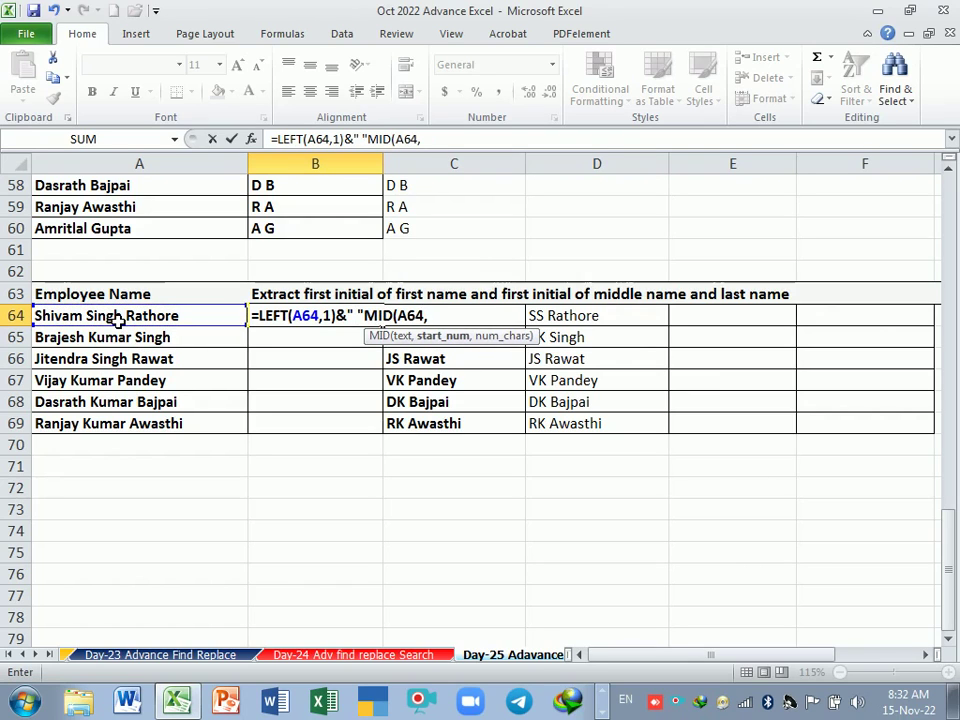
{"action": "type", "text": "fin"}
{"action": "key", "text": "Tab"}
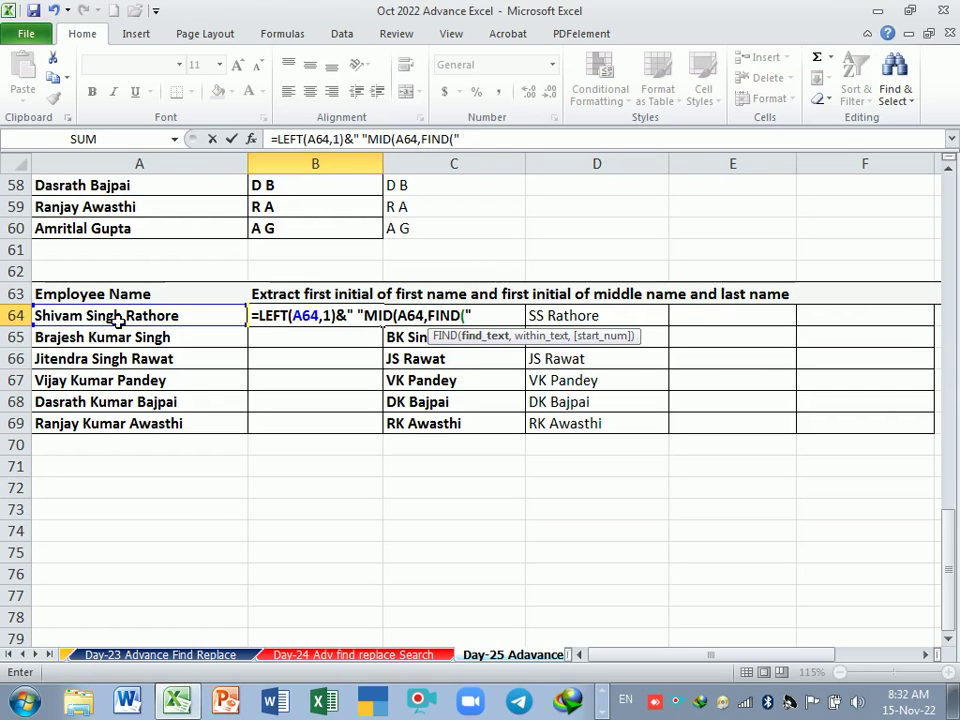
{"action": "type", "text": " \","}
{"action": "left_click", "coordinate": [118, 319]}
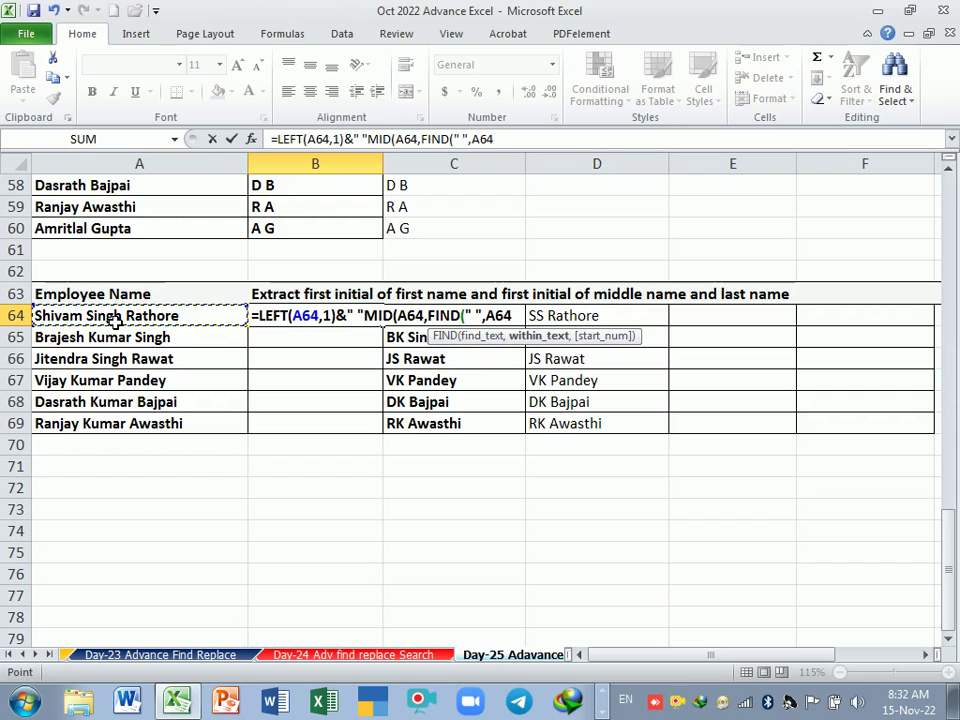
{"action": "type", "text": ")"}
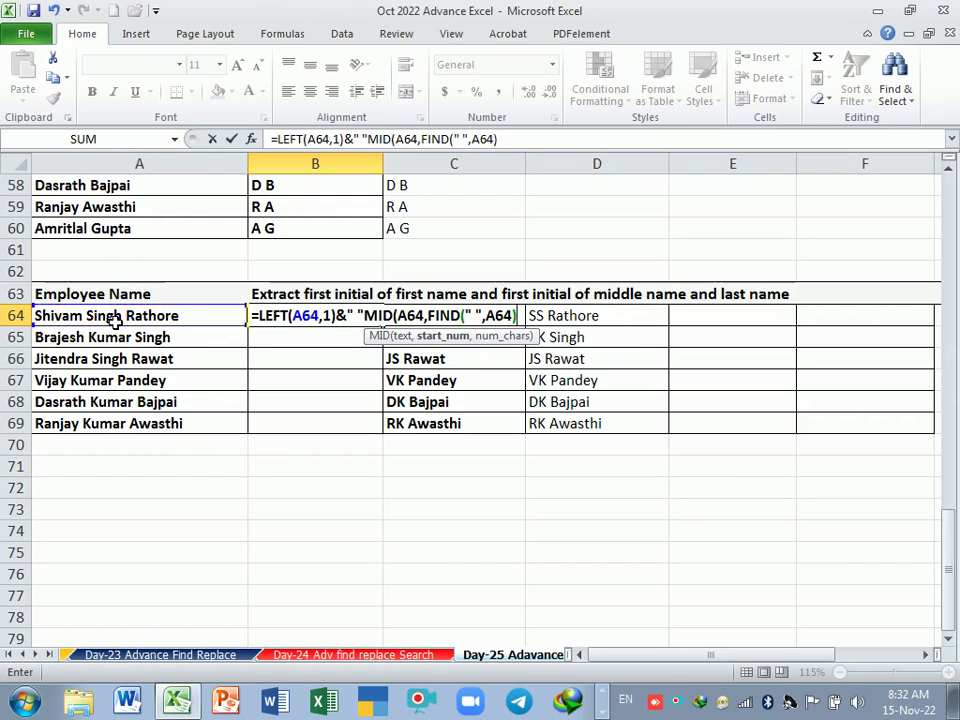
{"action": "type", "text": "+"}
{"action": "type", "text": "1,"}
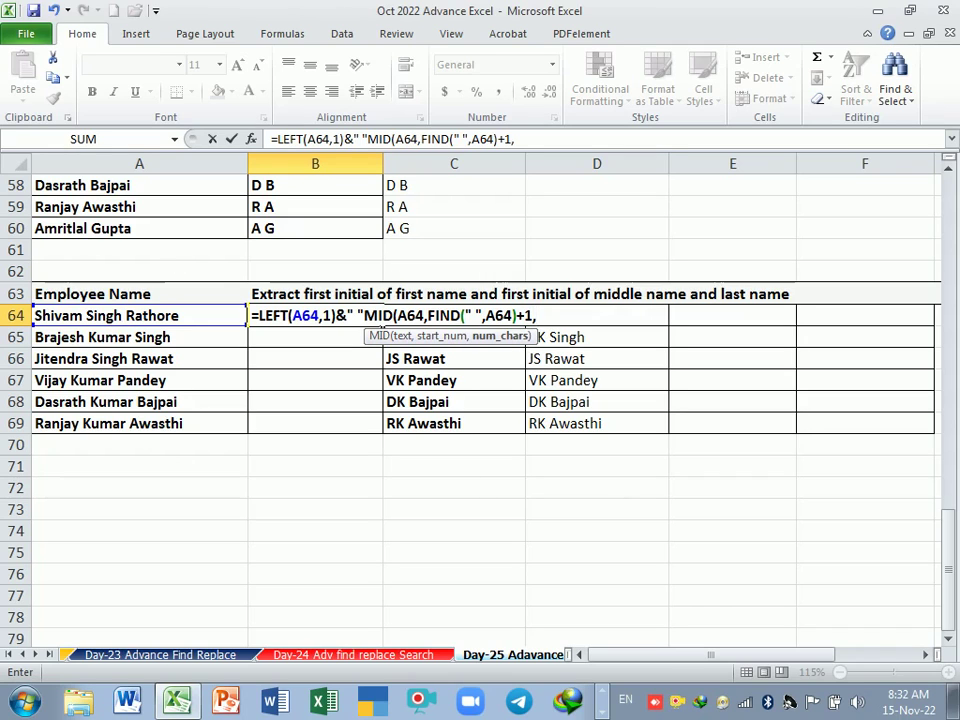
{"action": "type", "text": "1"}
{"action": "key", "text": "F2"}
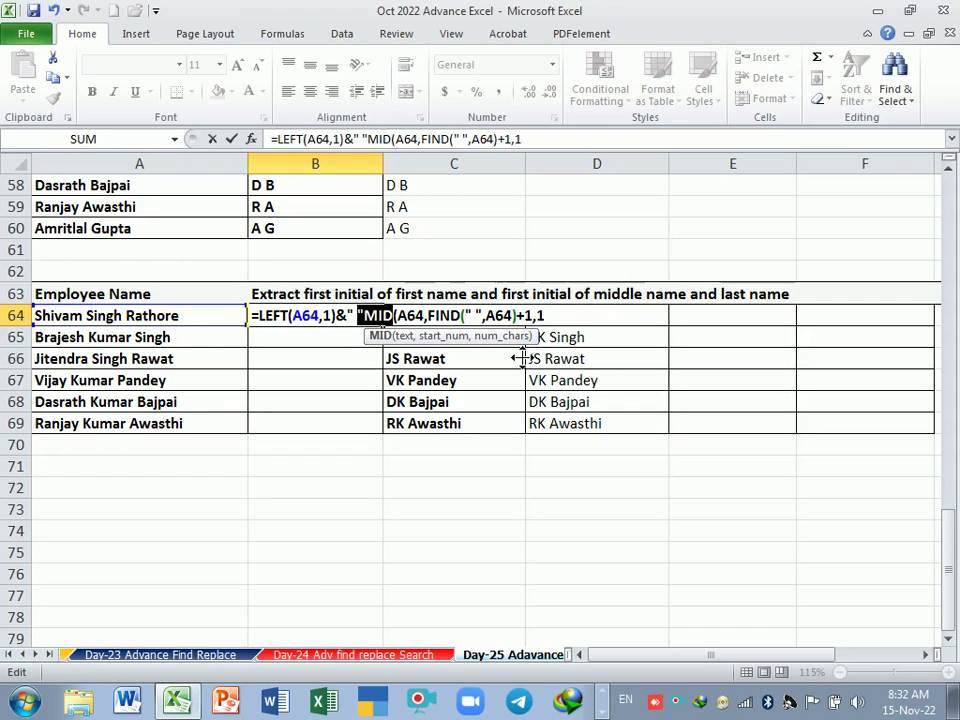
{"action": "left_click", "coordinate": [364, 316]}
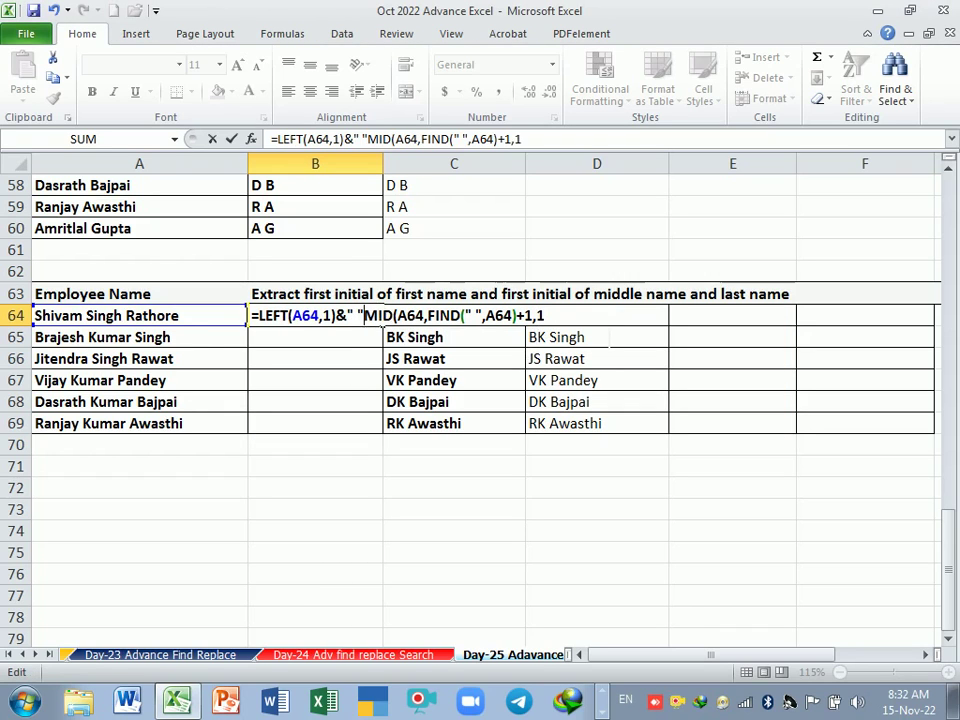
{"action": "type", "text": "&"}
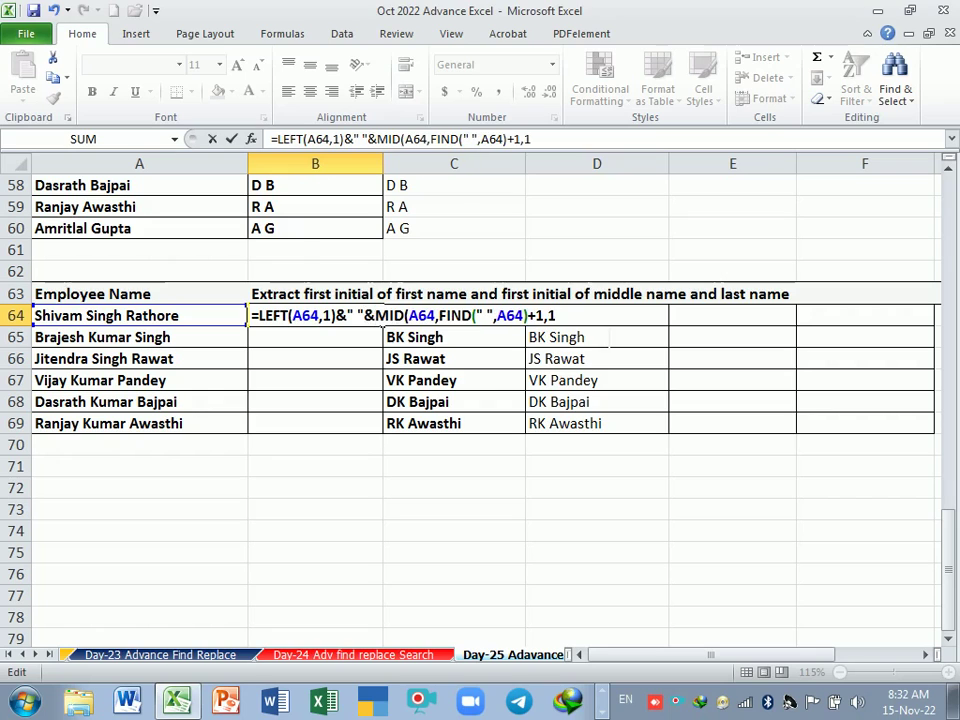
{"action": "key", "text": "Return"}
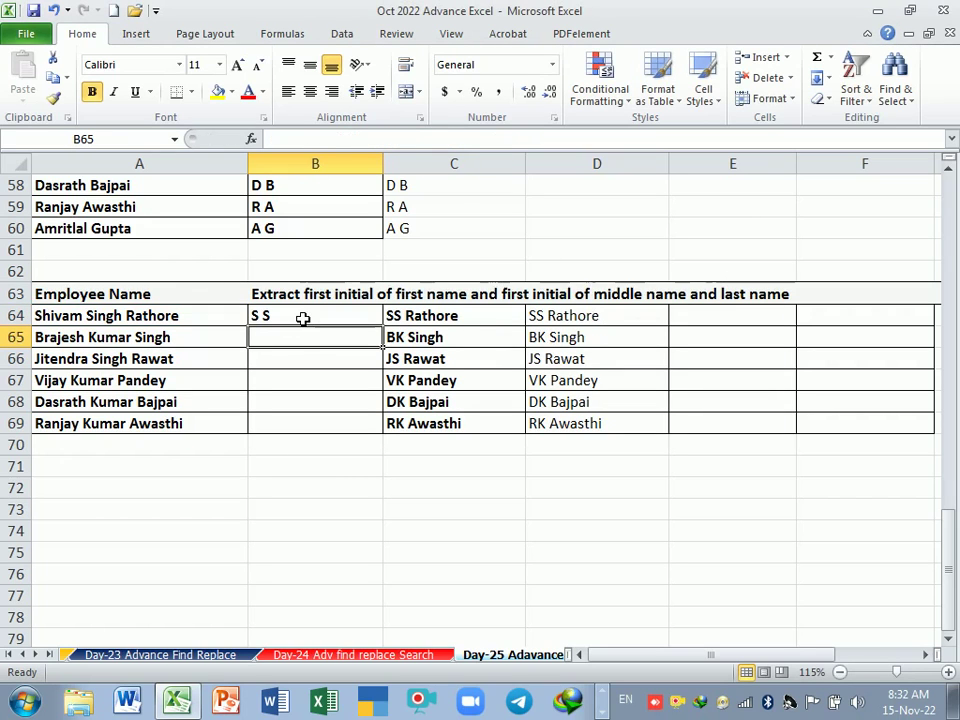
{"action": "left_click", "coordinate": [305, 316]}
Fill the initials formula down to B69, then start appending &" "&REPLACE to B64's formula.
{"action": "left_click_drag", "start_coordinate": [381, 327], "coordinate": [378, 443]}
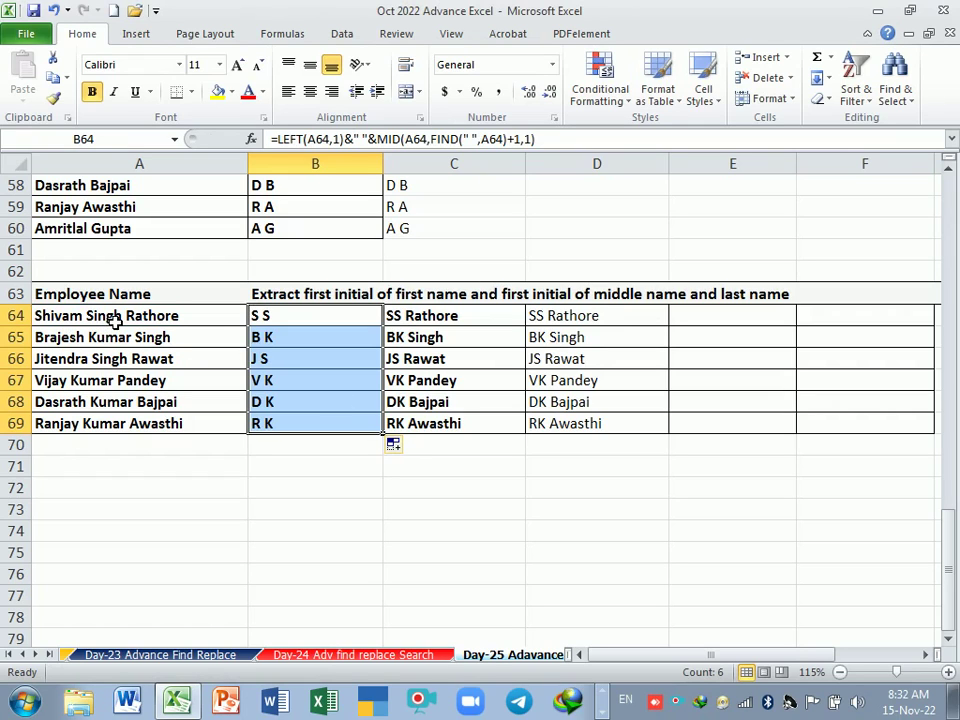
{"action": "left_click", "coordinate": [113, 318]}
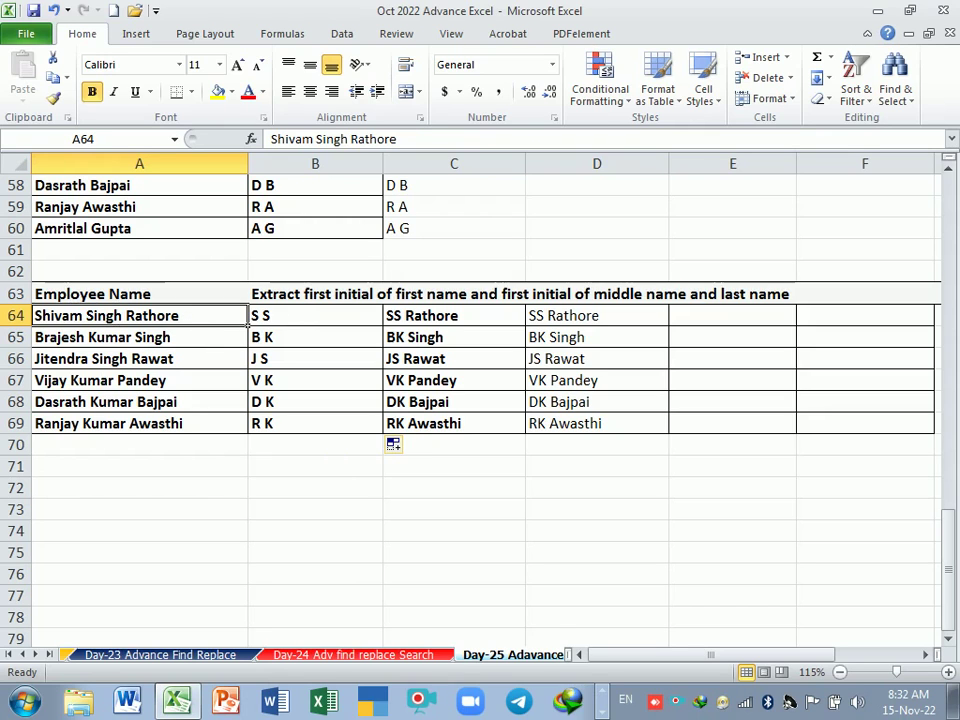
{"action": "left_click", "coordinate": [296, 317]}
{"action": "double_click", "coordinate": [290, 316]}
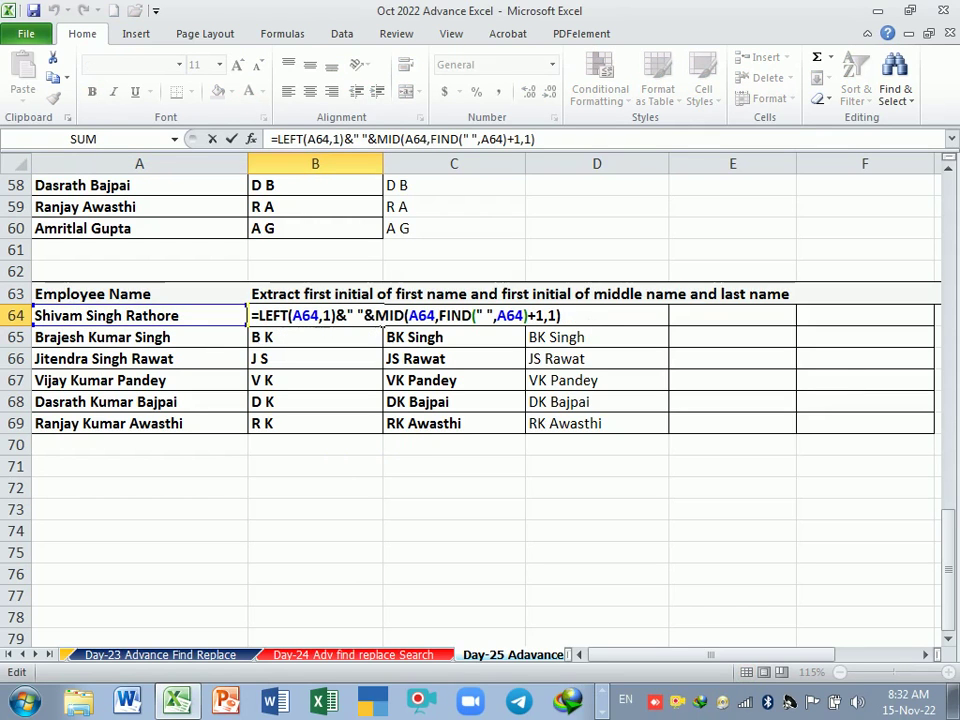
{"action": "type", "text": "&"}
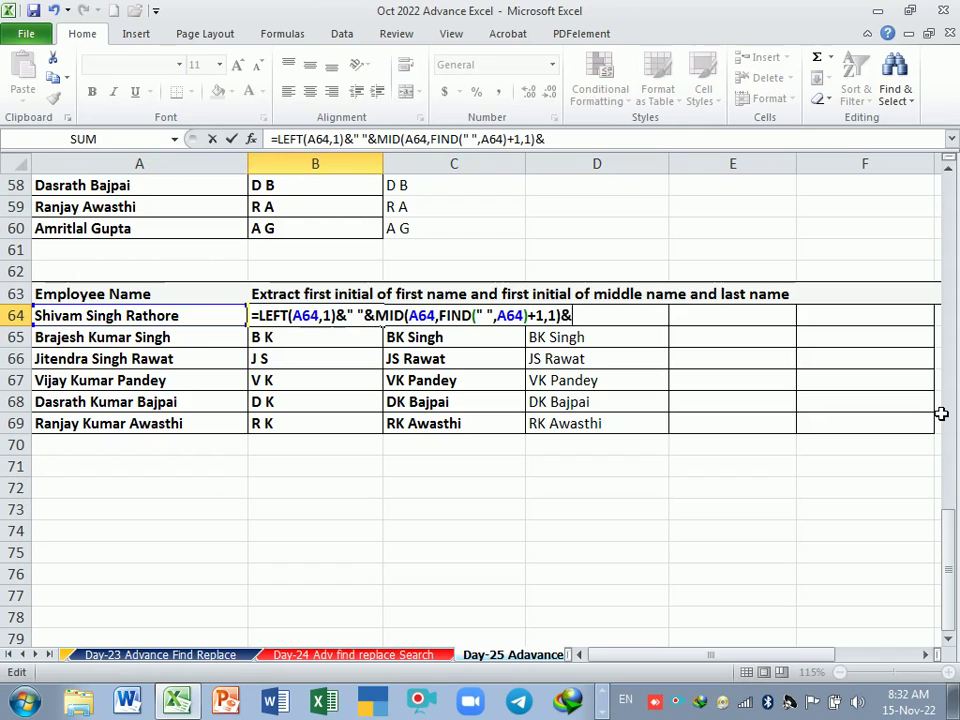
{"action": "type", "text": "\" \""}
{"action": "type", "text": "&"}
{"action": "type", "text": "re"}
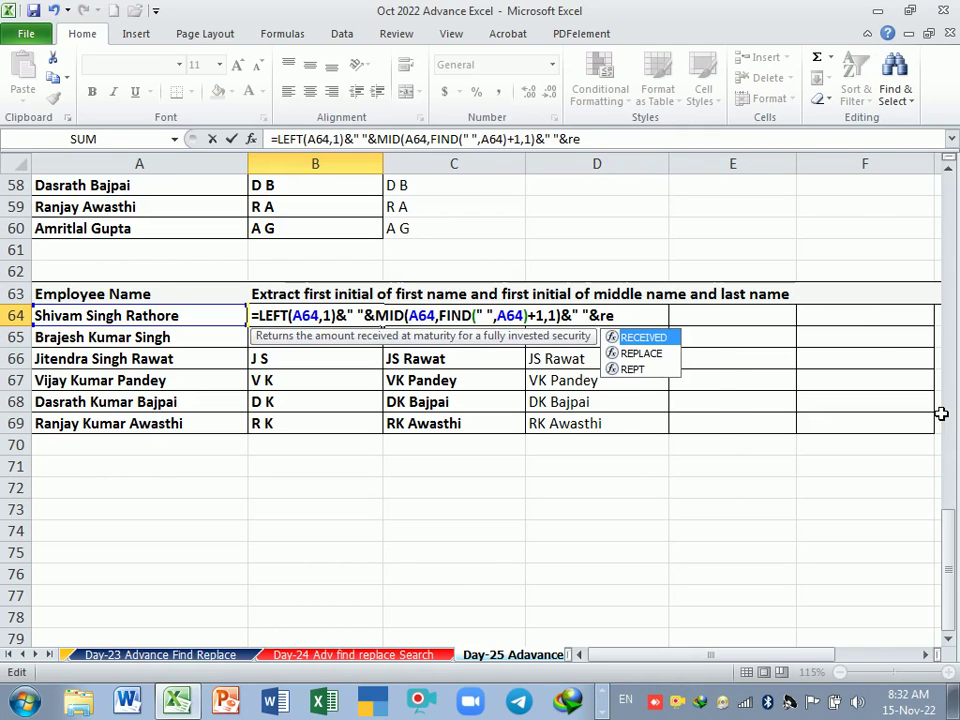
Add REPLACE(A64,1,FIND(" ",A64 to B64's formula after the initials.
{"action": "key", "text": "BackSpace"}
{"action": "type", "text": "ep"}
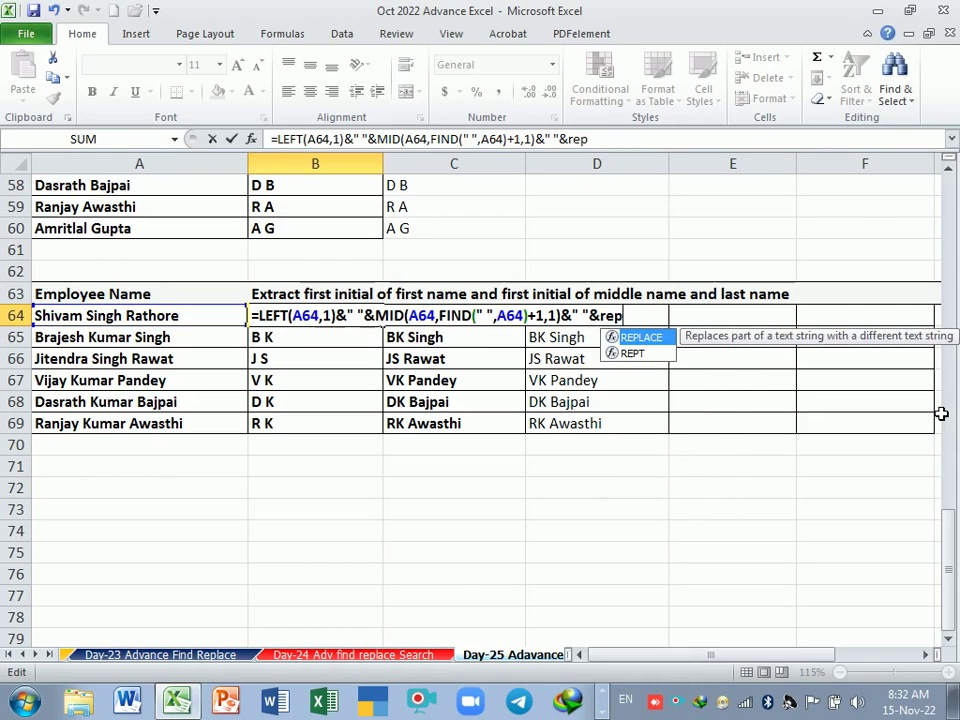
{"action": "key", "text": "Tab"}
{"action": "left_click", "coordinate": [163, 316]}
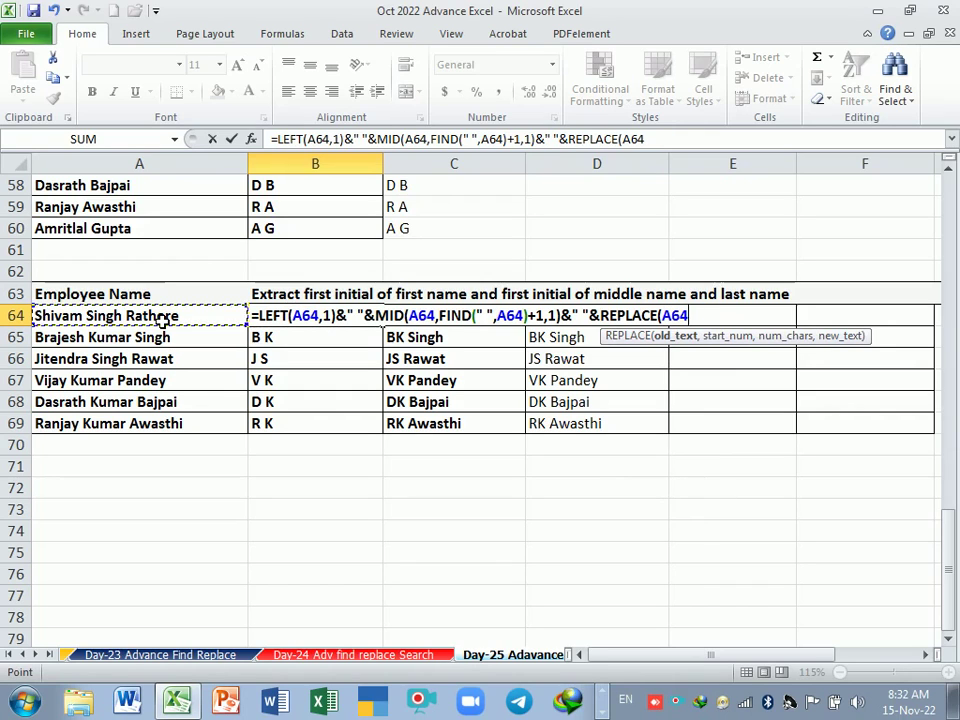
{"action": "type", "text": ","}
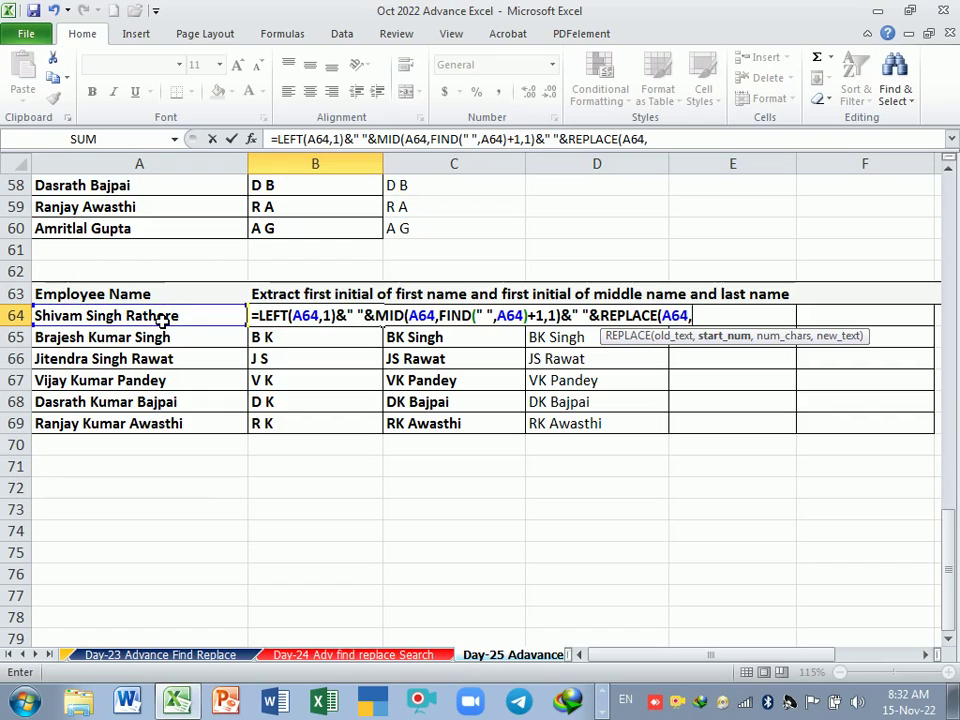
{"action": "type", "text": "1,"}
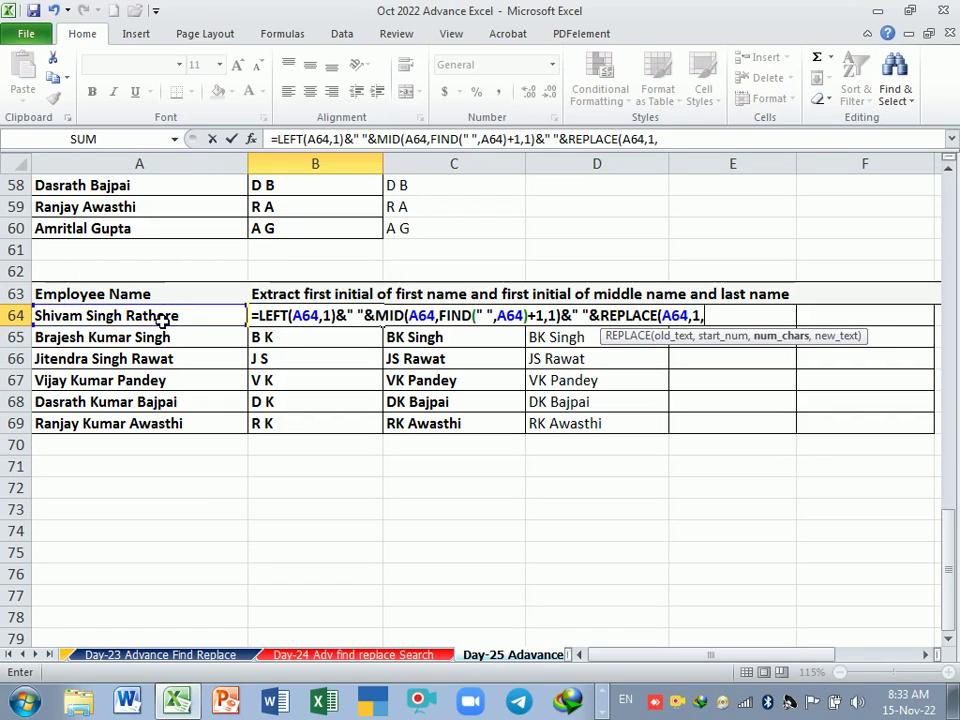
{"action": "type", "text": "find"}
{"action": "key", "text": "Tab"}
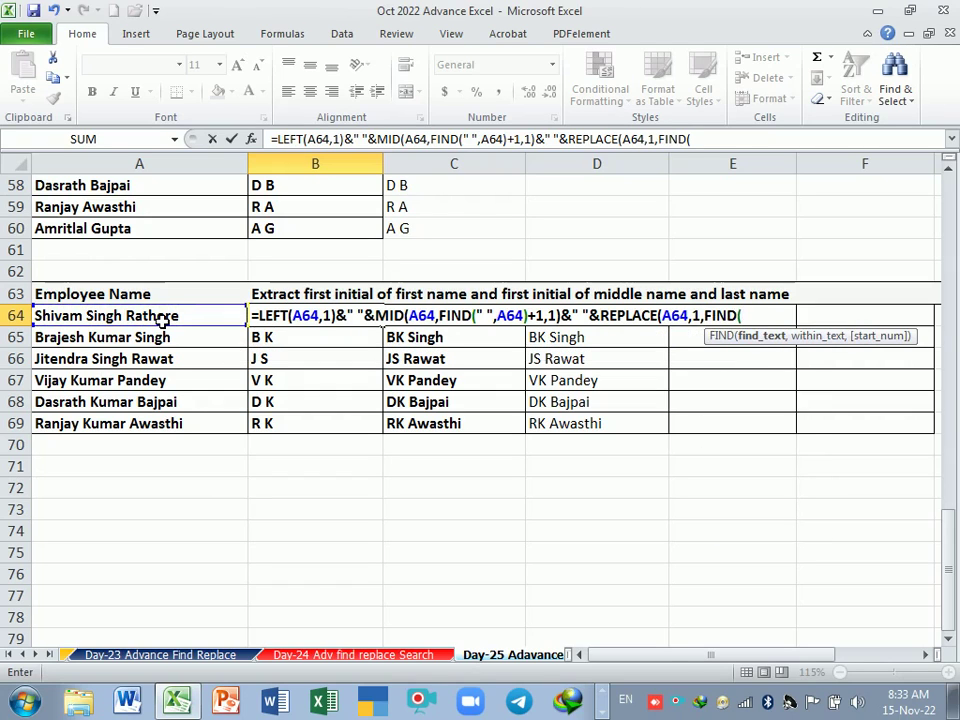
{"action": "type", "text": "\" \""}
{"action": "type", "text": ","}
{"action": "left_click", "coordinate": [160, 320]}
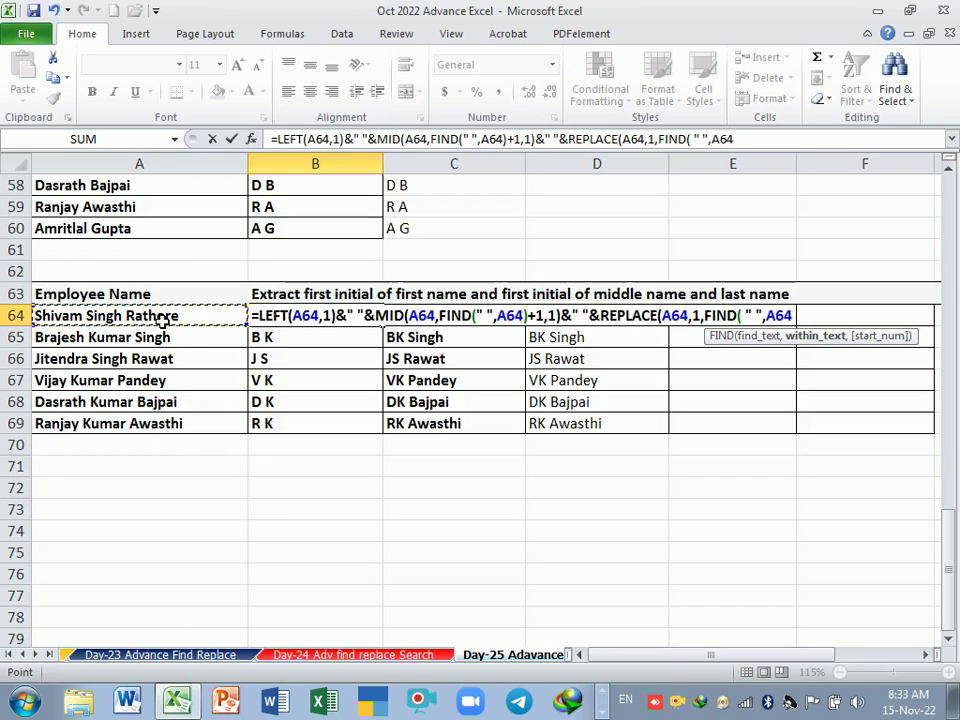
Nest FIND(" ",A64)+1 as the start position, close the parentheses and add the "" replacement.
{"action": "type", "text": ","}
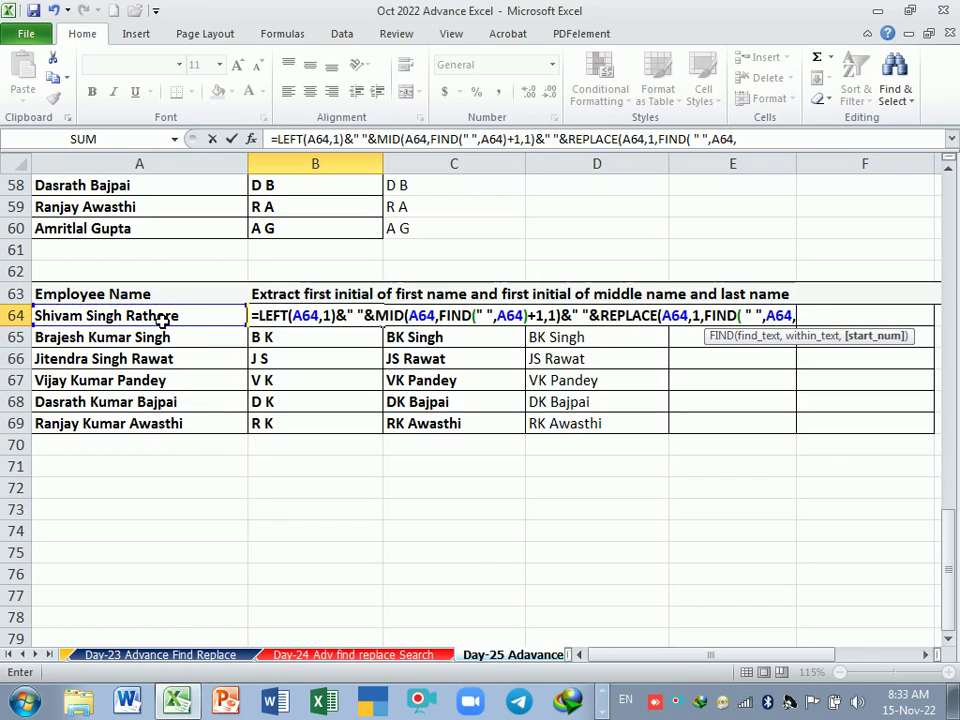
{"action": "type", "text": "find"}
{"action": "key", "text": "Tab"}
{"action": "type", "text": "\" \""}
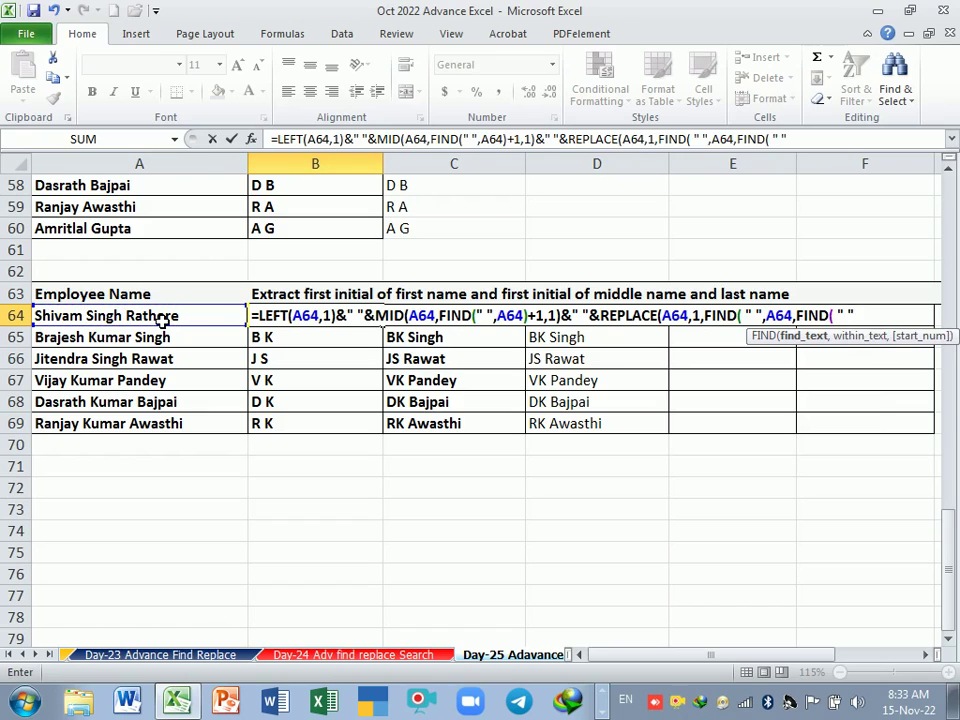
{"action": "type", "text": ","}
{"action": "left_click", "coordinate": [162, 319]}
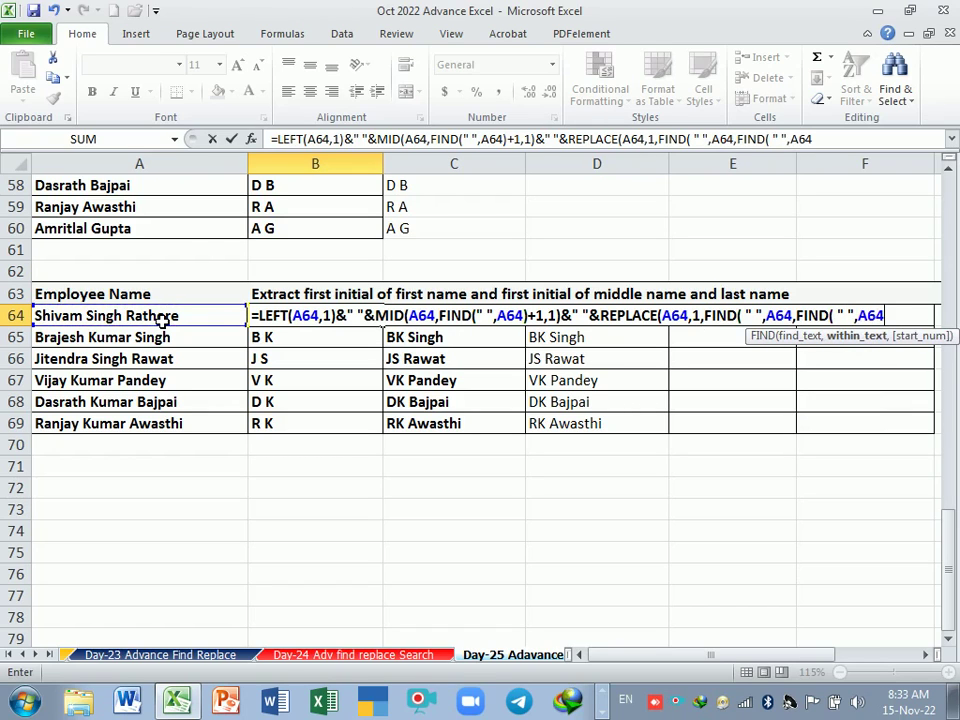
{"action": "type", "text": ")"}
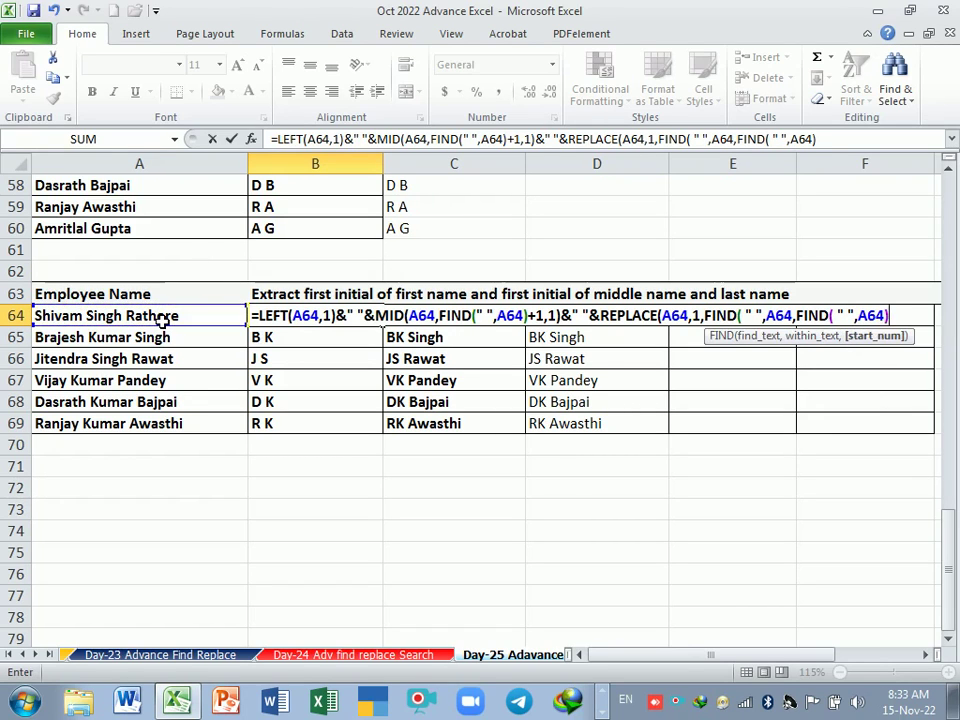
{"action": "type", "text": "+1"}
{"action": "double_click", "coordinate": [812, 315]}
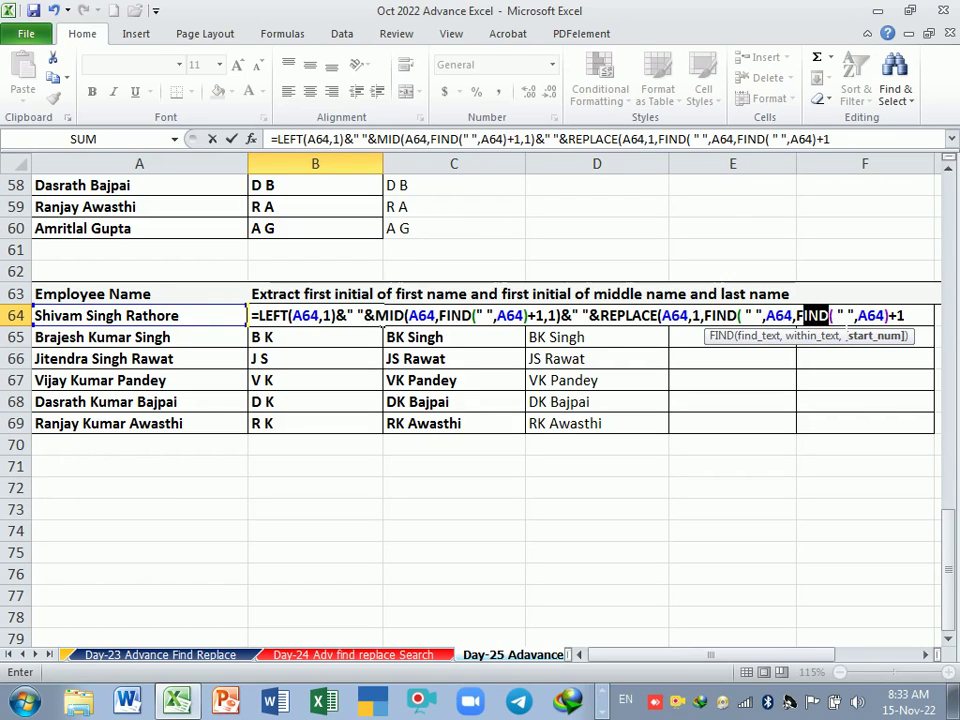
{"action": "key", "text": "F2"}
{"action": "key", "text": "shift+Right"}
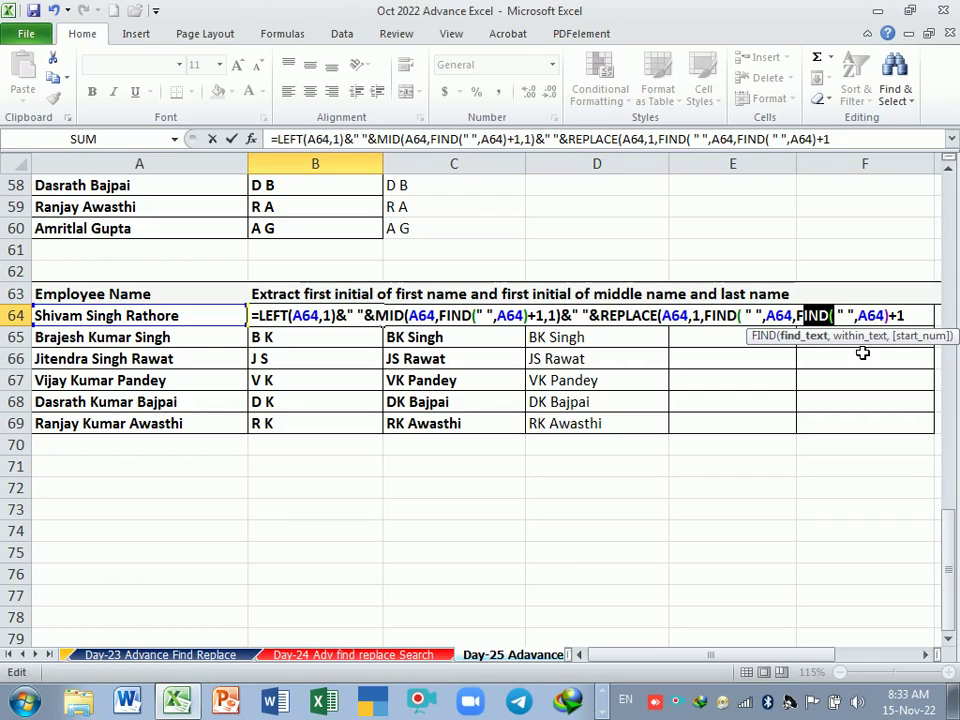
{"action": "key", "text": "End"}
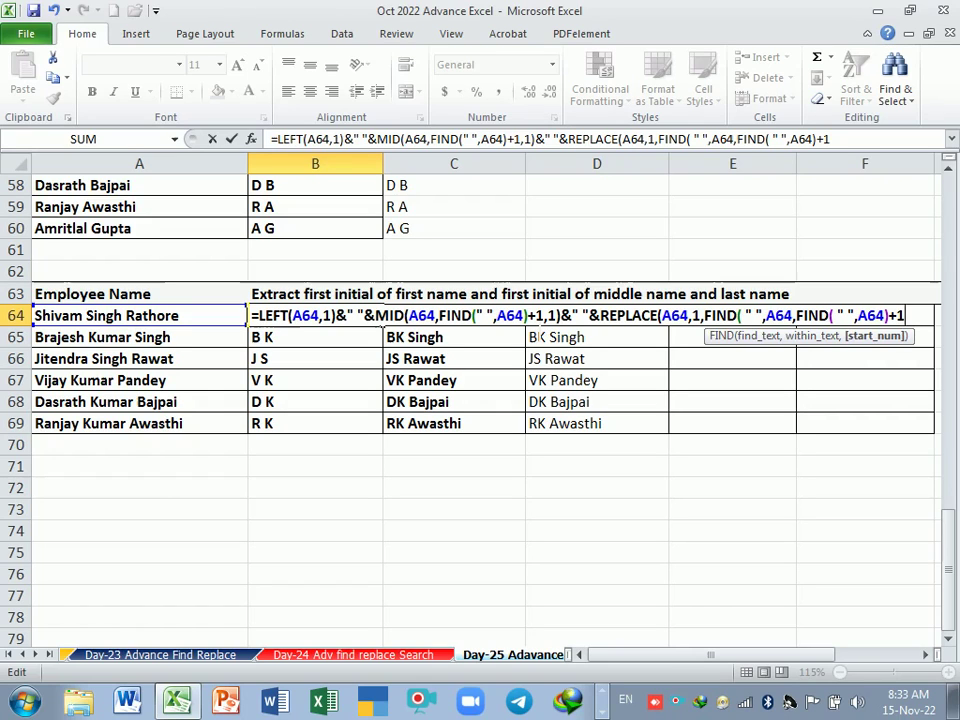
{"action": "type", "text": ")"}
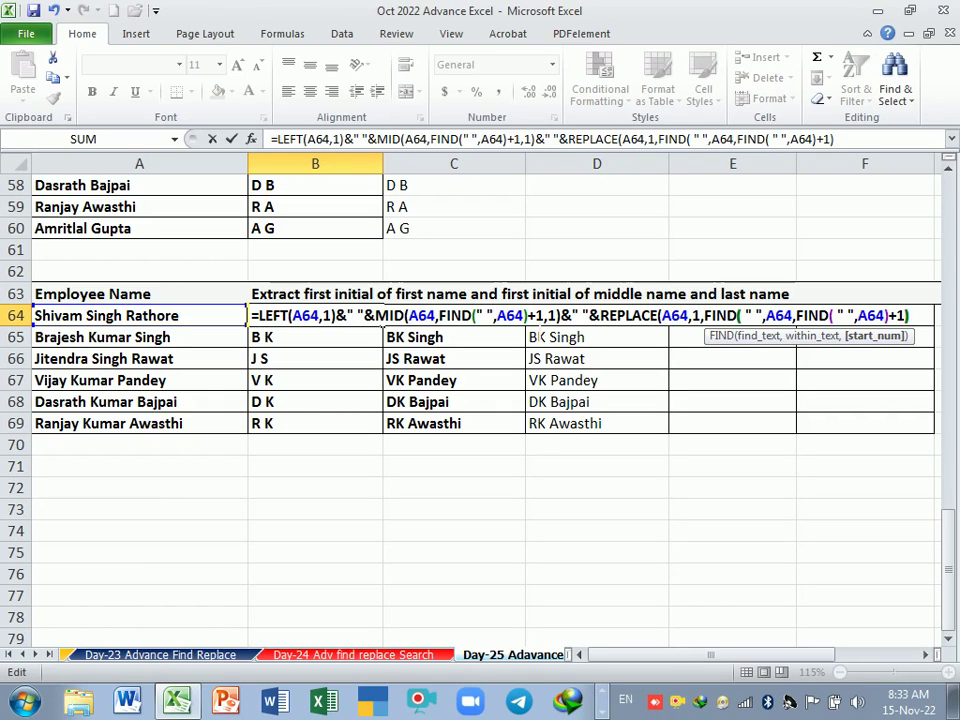
{"action": "type", "text": ")"}
{"action": "key", "text": "Return"}
{"action": "key", "text": "Return"}
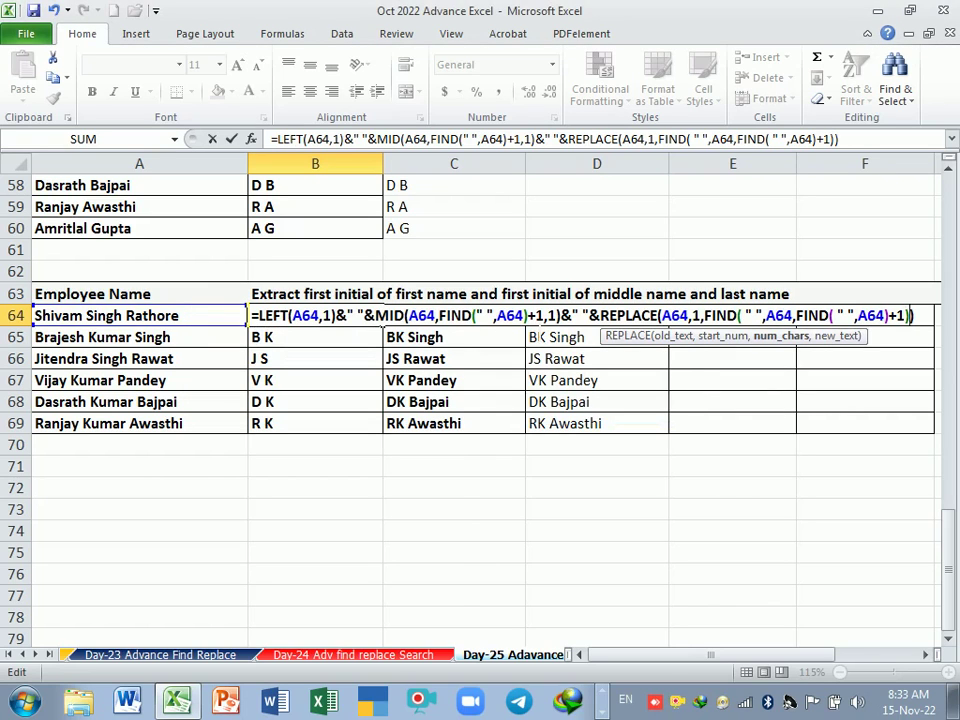
{"action": "type", "text": ","}
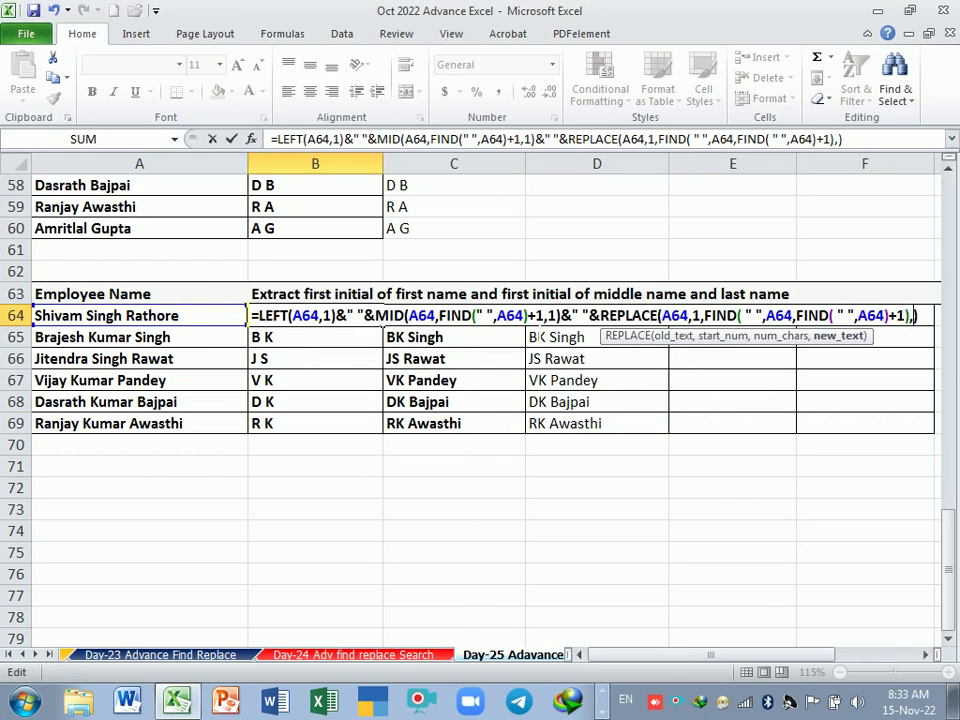
{"action": "type", "text": "\""}
{"action": "type", "text": ")"}
{"action": "key", "text": "Return"}
{"action": "key", "text": "Return"}
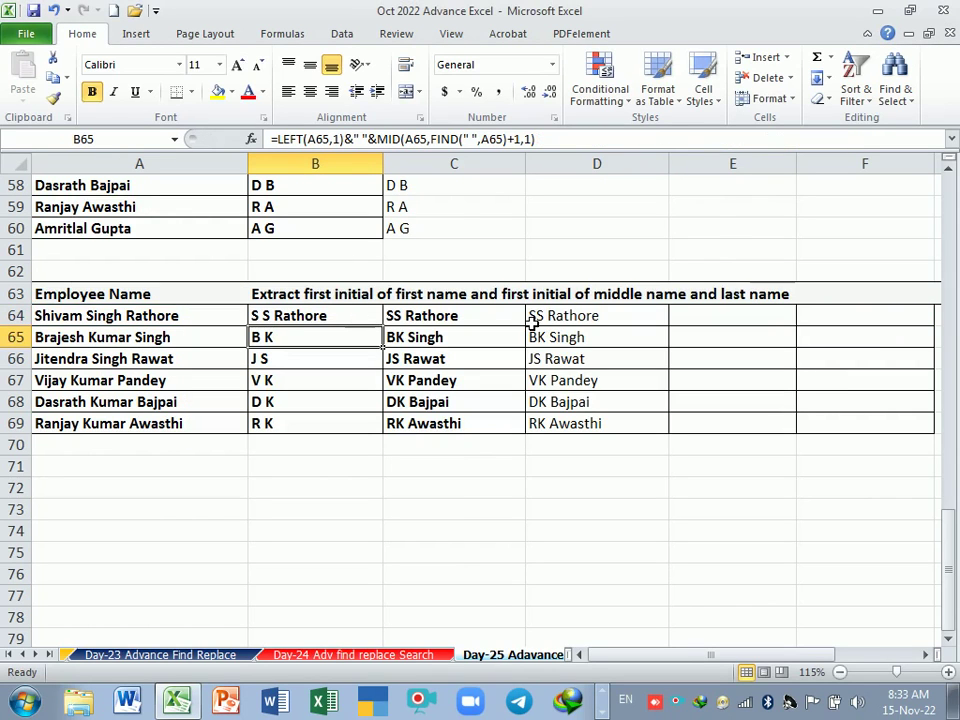
{"action": "left_click", "coordinate": [343, 318]}
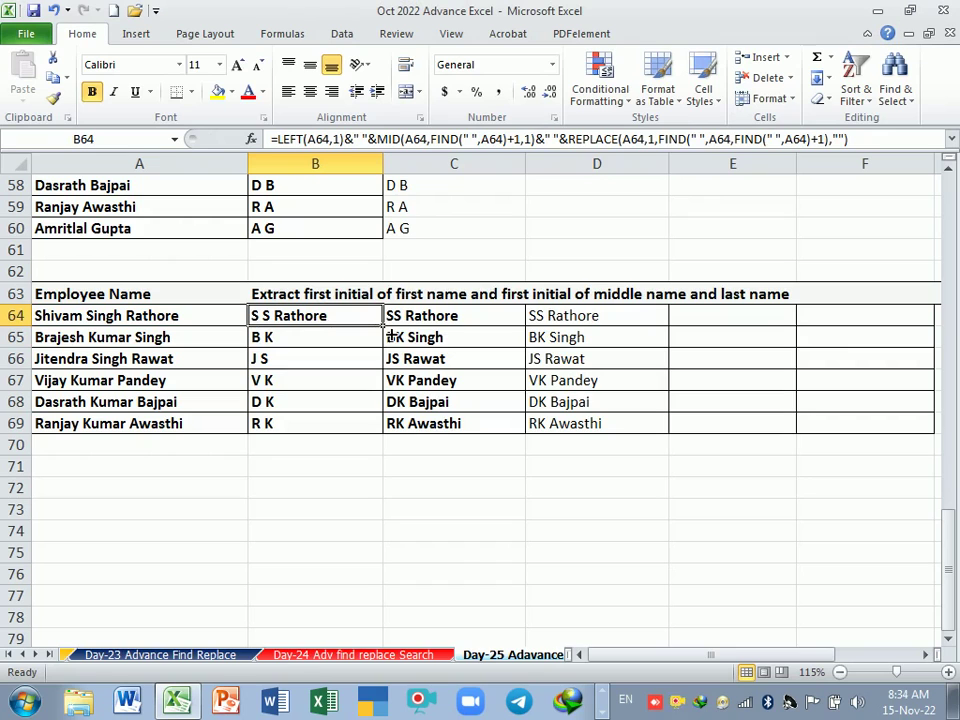
{"action": "left_click_drag", "start_coordinate": [383, 327], "coordinate": [375, 428]}
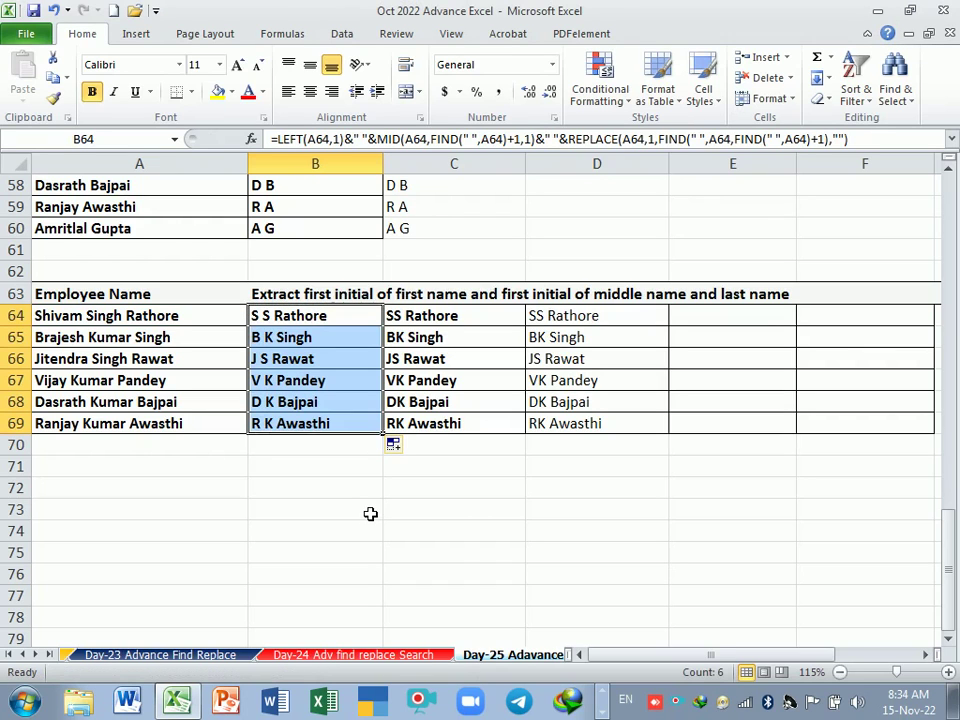
{"action": "double_click", "coordinate": [300, 315]}
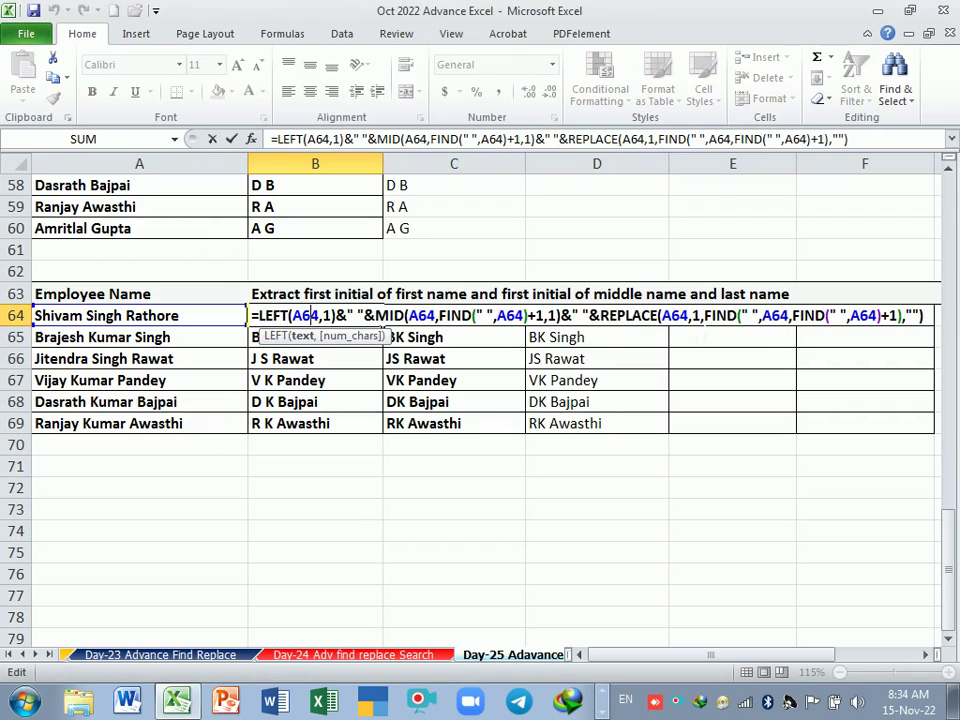
{"action": "left_click_drag", "start_coordinate": [705, 315], "coordinate": [922, 315]}
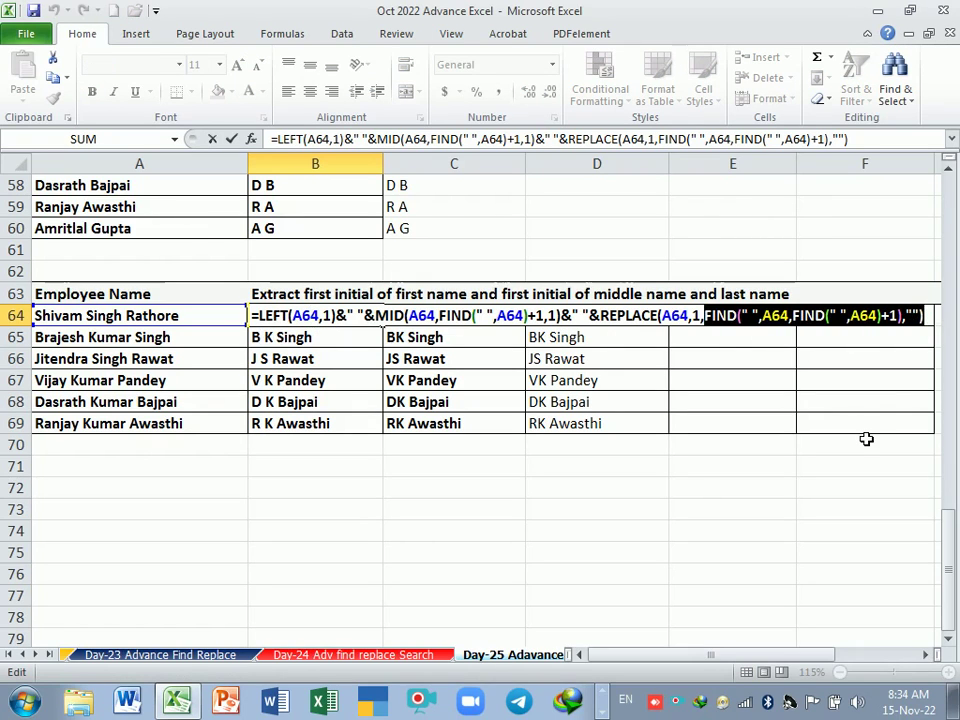
{"action": "key", "text": "Right"}
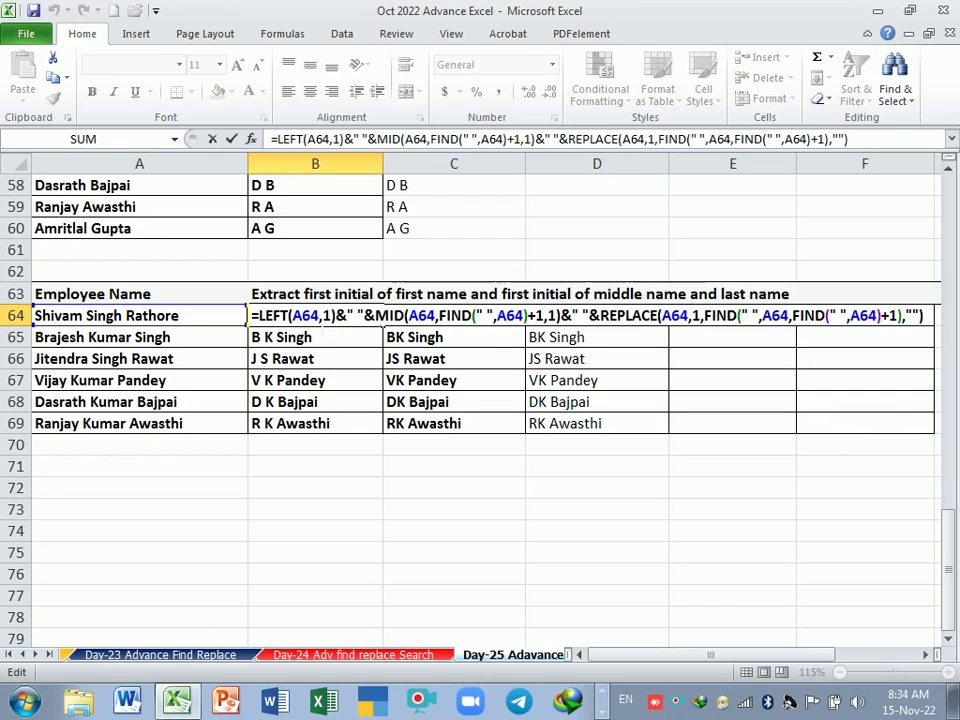
{"action": "left_click", "coordinate": [310, 315]}
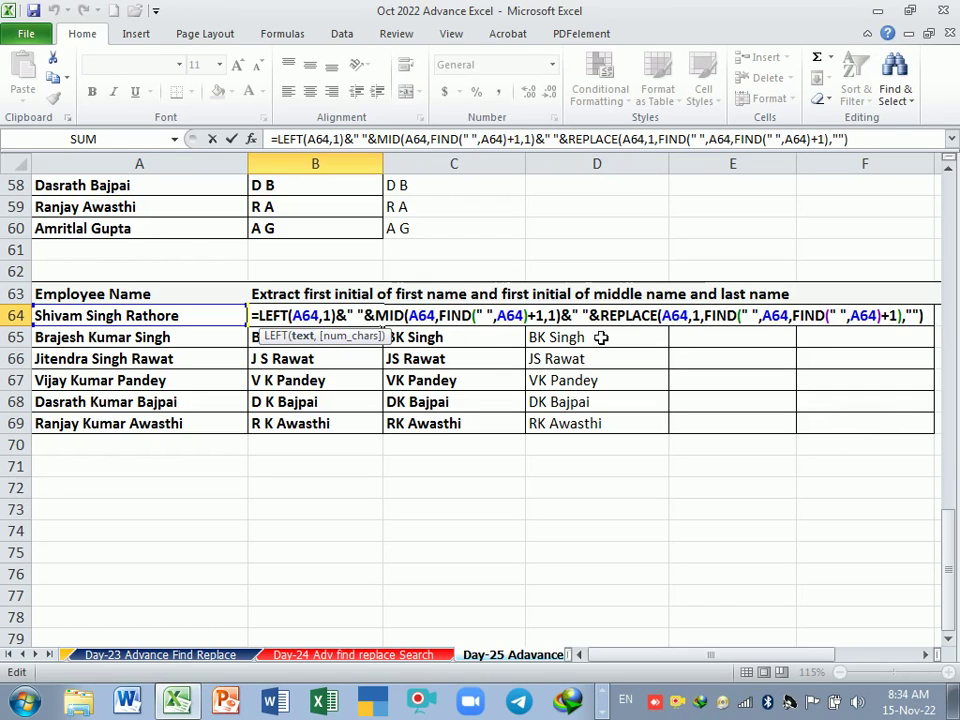
{"action": "left_click", "coordinate": [668, 315]}
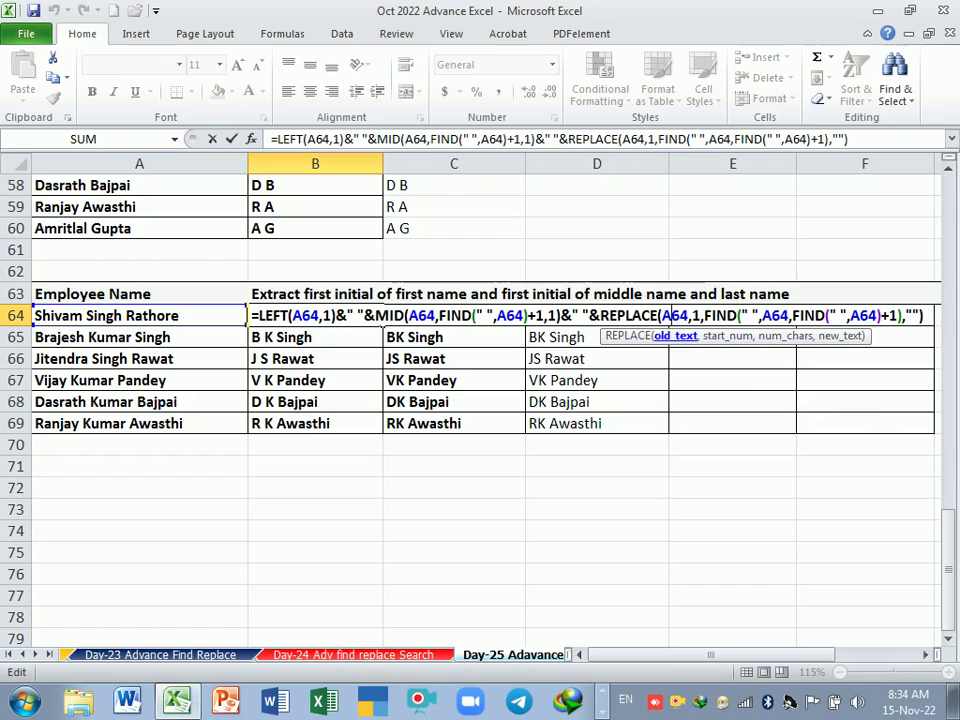
{"action": "left_click", "coordinate": [680, 337]}
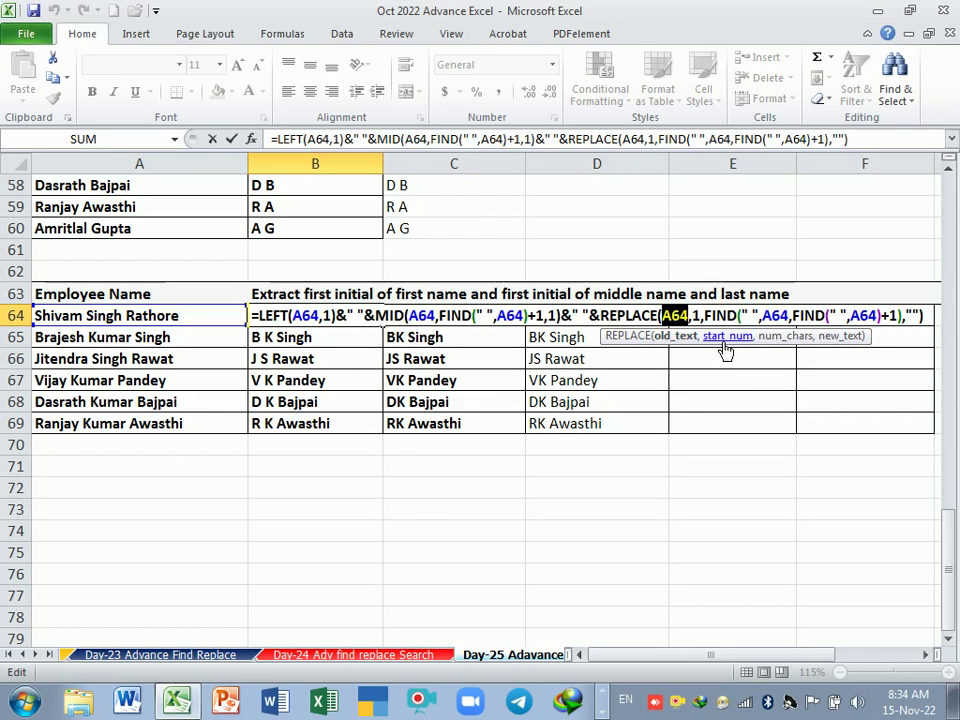
{"action": "left_click", "coordinate": [722, 337]}
{"action": "left_click", "coordinate": [778, 337]}
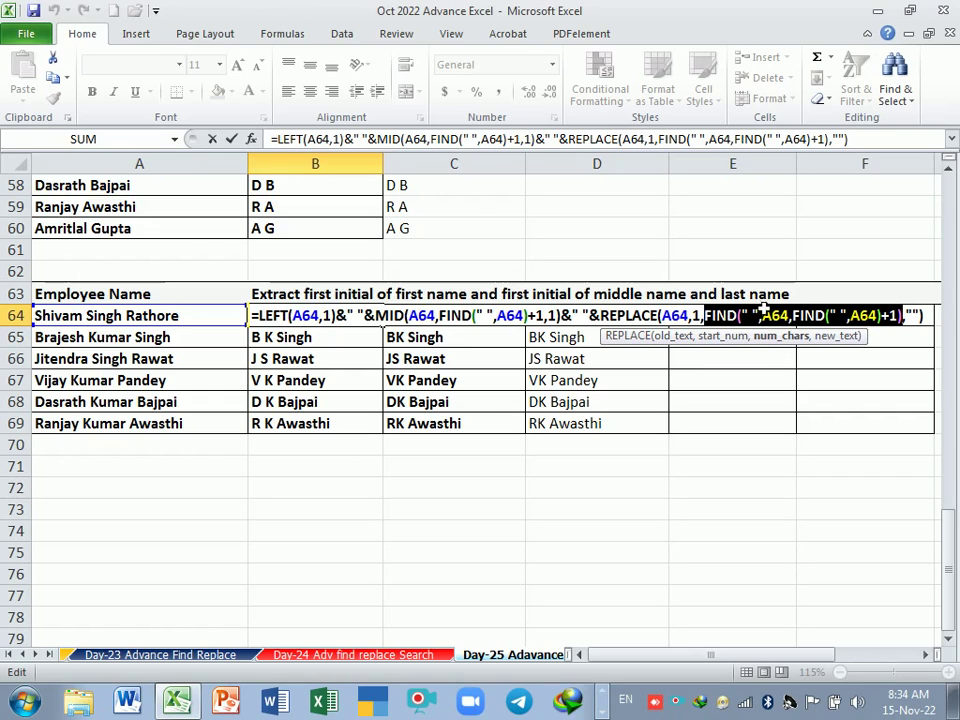
{"action": "left_click", "coordinate": [846, 337]}
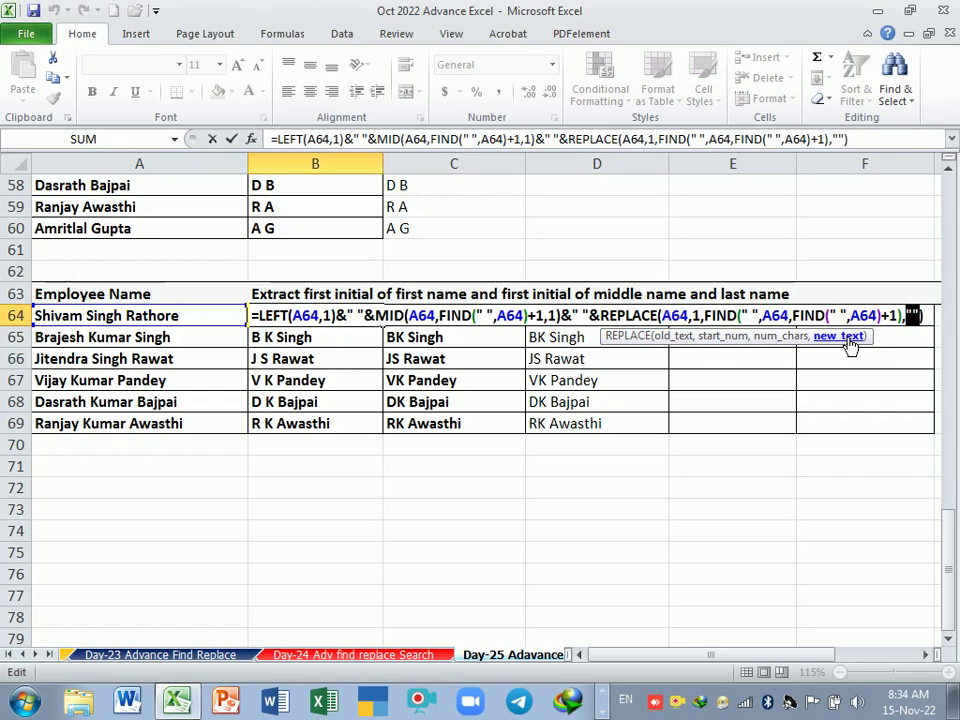
{"action": "key", "text": "Return"}
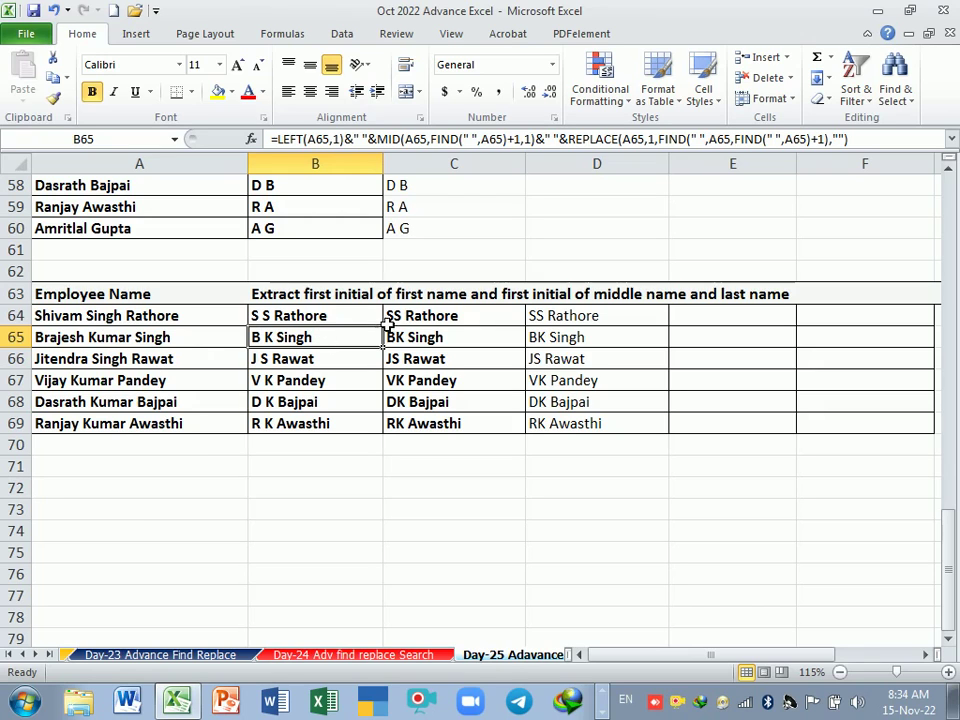
Inspect C64's RIGHT and FIND arguments, leaving the formula unchanged.
{"action": "left_click", "coordinate": [425, 320]}
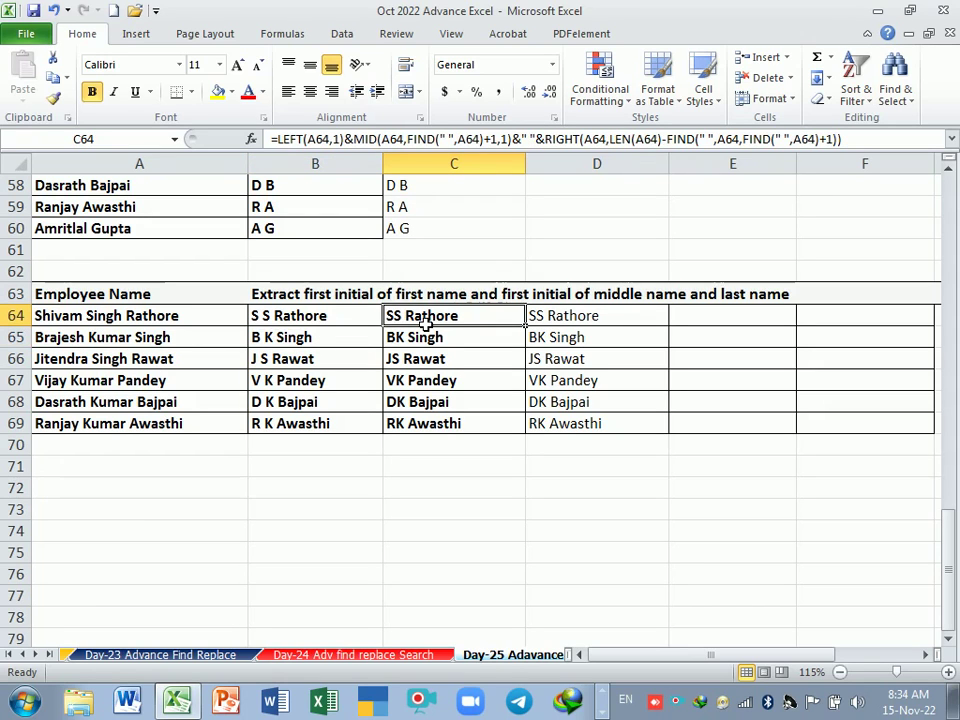
{"action": "double_click", "coordinate": [425, 320]}
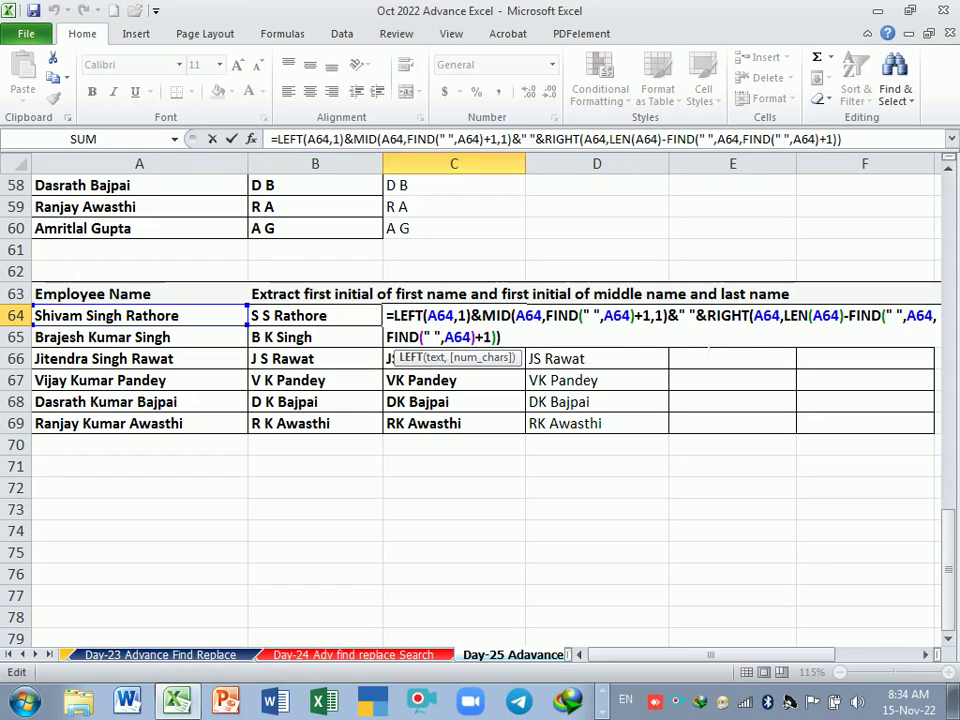
{"action": "left_click", "coordinate": [725, 315]}
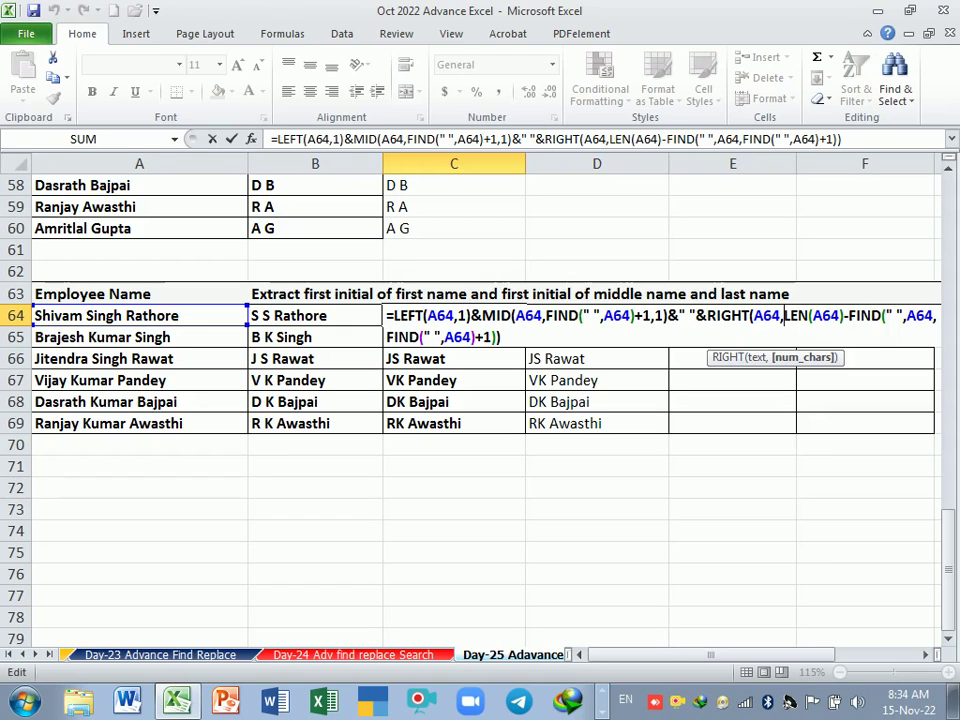
{"action": "left_click", "coordinate": [919, 316]}
{"action": "key", "text": "Return"}
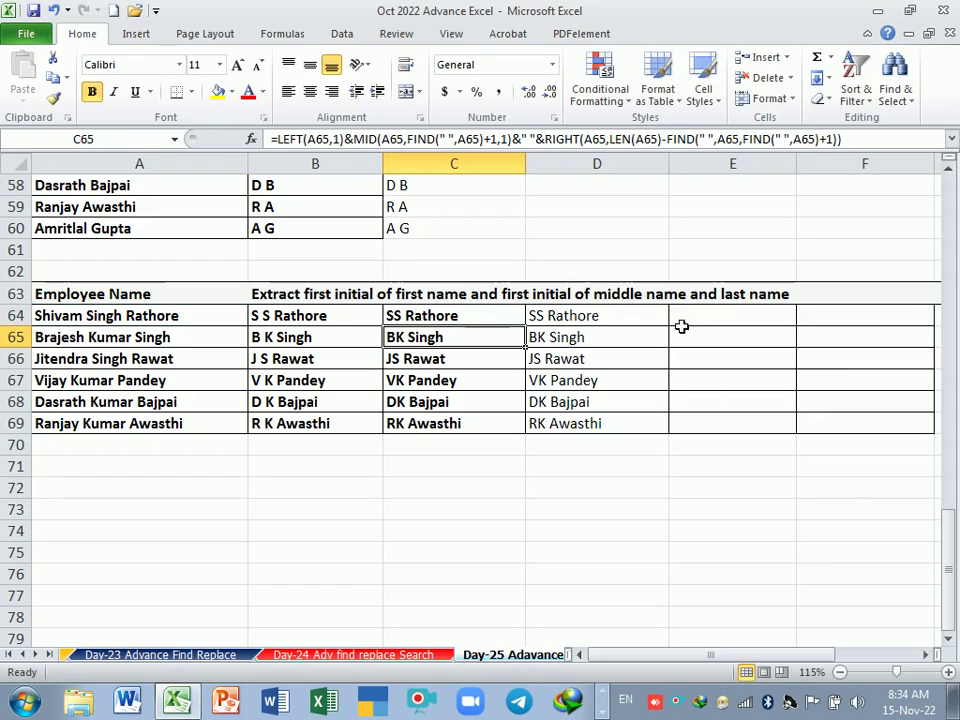
Clear the old initials results from C64 and select C64:C69.
{"action": "left_click_drag", "start_coordinate": [428, 314], "coordinate": [425, 430]}
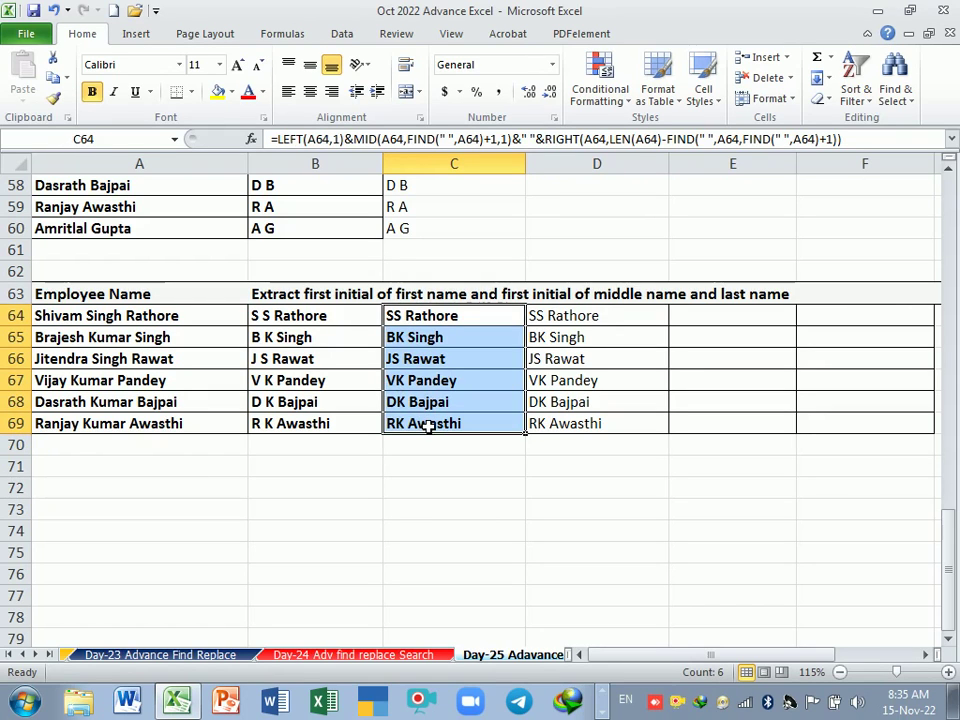
{"action": "key", "text": "BackSpace"}
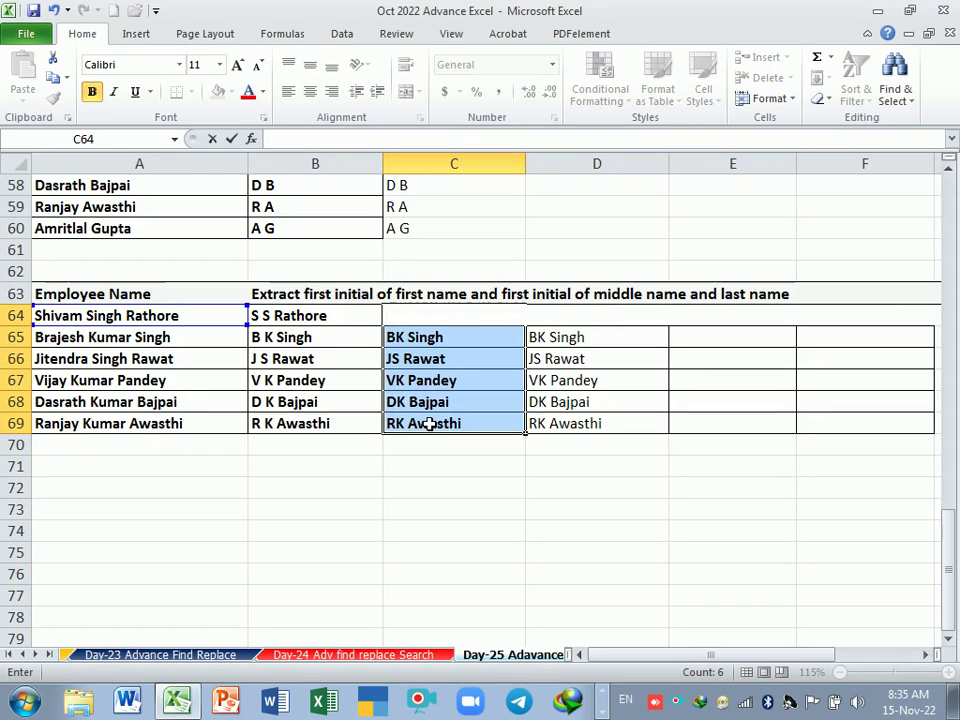
{"action": "key", "text": "Return"}
{"action": "left_click_drag", "start_coordinate": [448, 318], "coordinate": [456, 424]}
Empty C64:C69 and start C64 with =LEFT(A64,1)&" "&MID.
{"action": "key", "text": "Delete"}
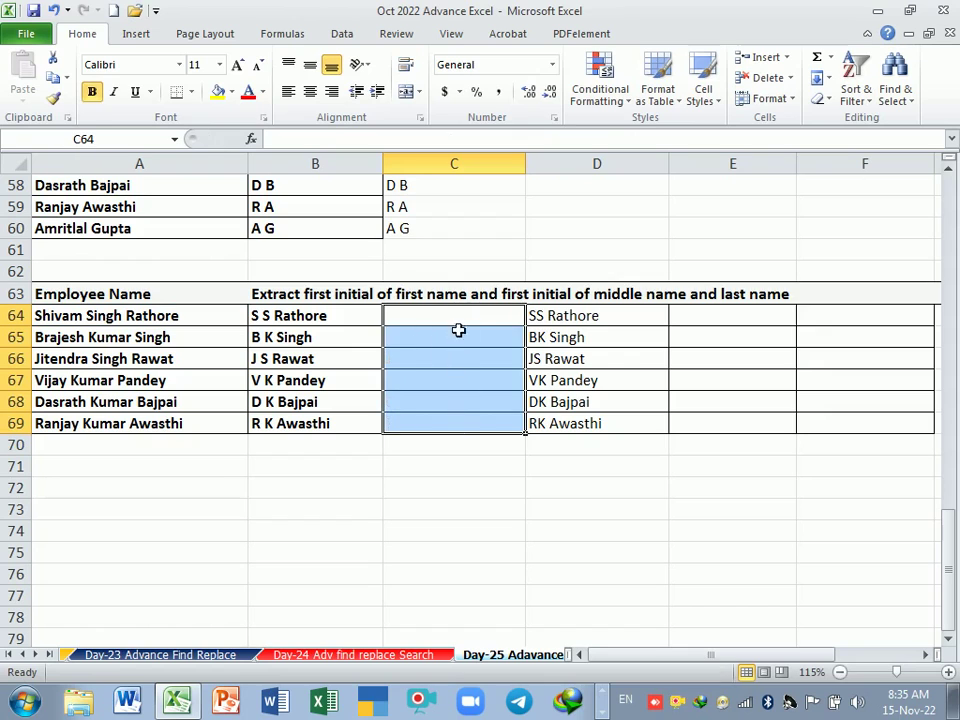
{"action": "left_click", "coordinate": [456, 316]}
{"action": "type", "text": "="}
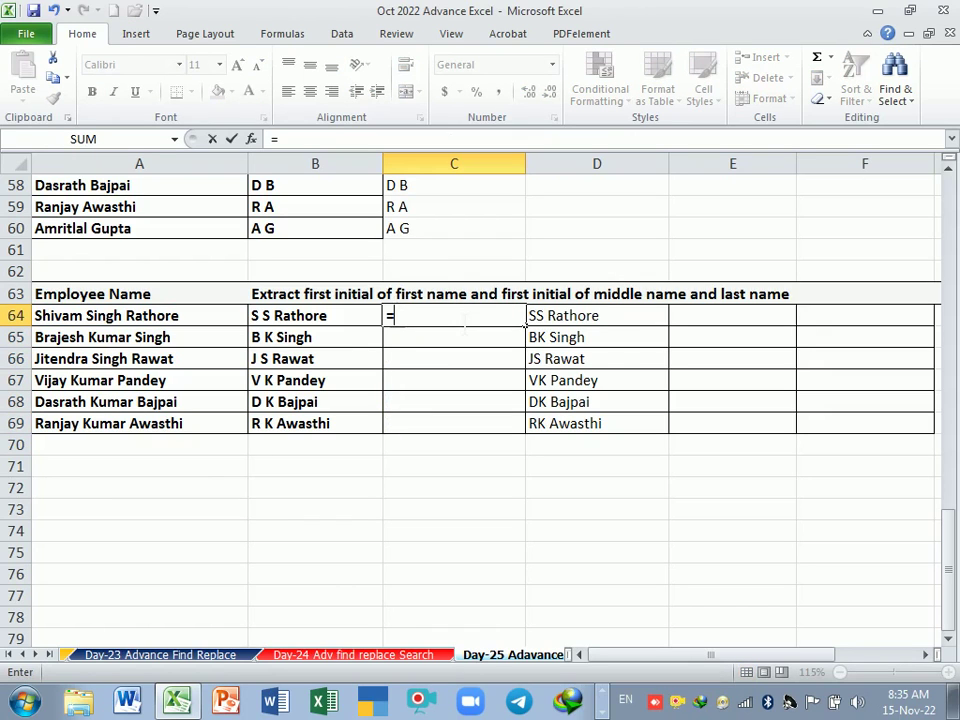
{"action": "type", "text": "le"}
{"action": "key", "text": "Tab"}
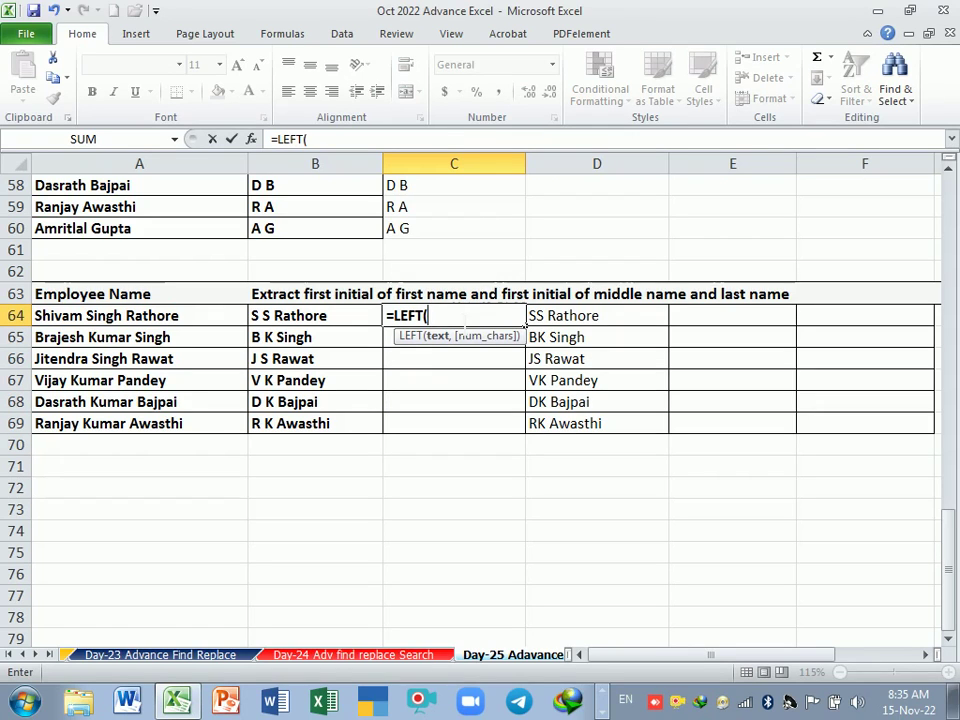
{"action": "left_click", "coordinate": [195, 324]}
{"action": "type", "text": ",1"}
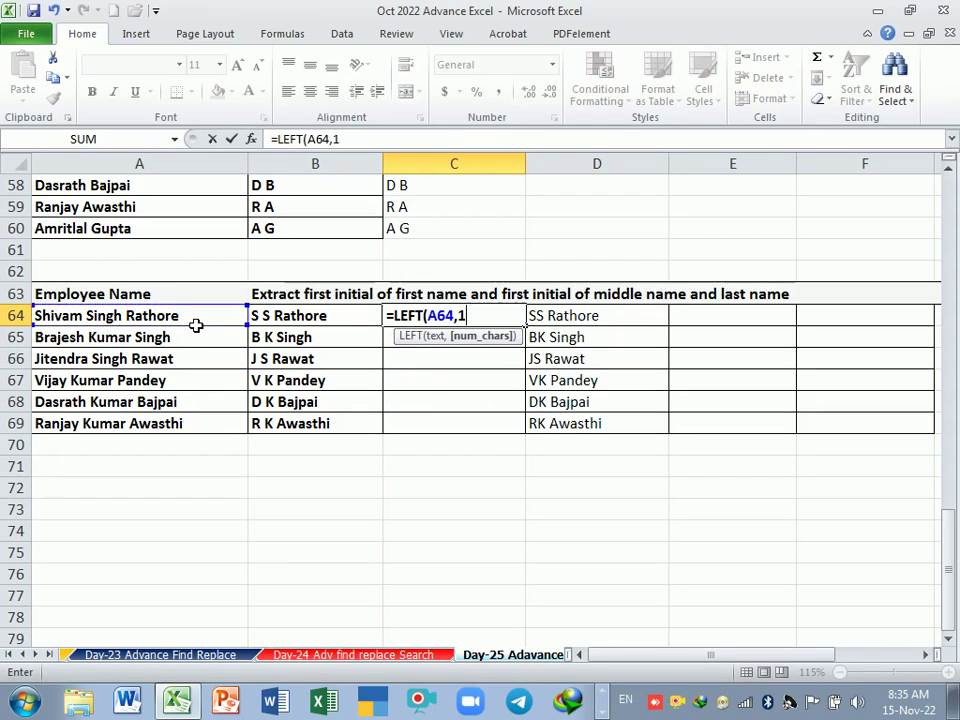
{"action": "type", "text": ")"}
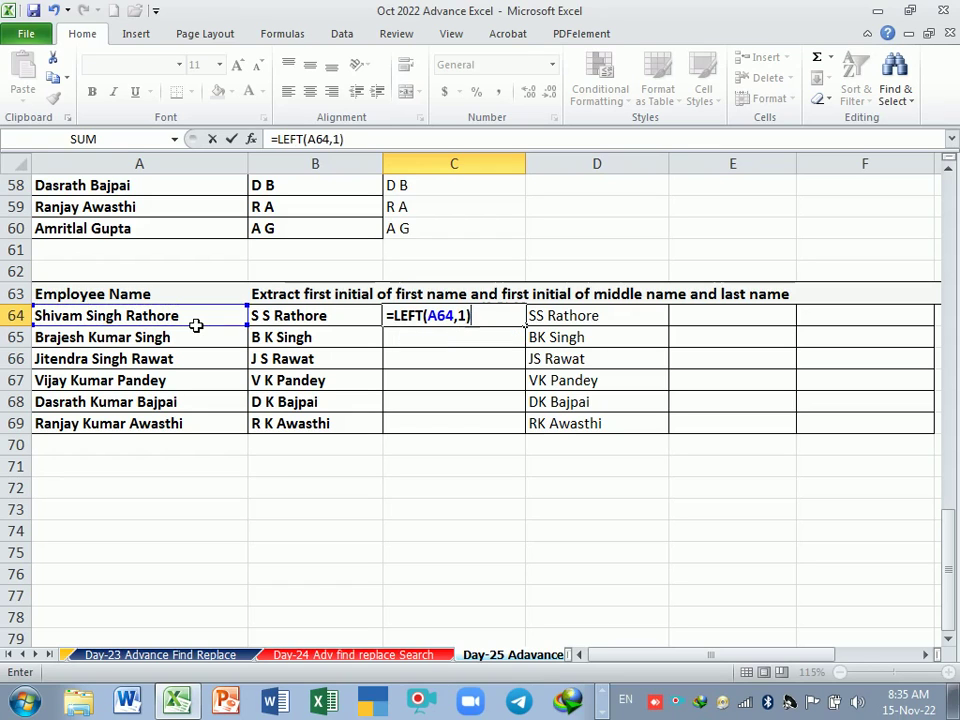
{"action": "type", "text": "&\""}
{"action": "type", "text": " \"&mi"}
{"action": "key", "text": "Tab"}
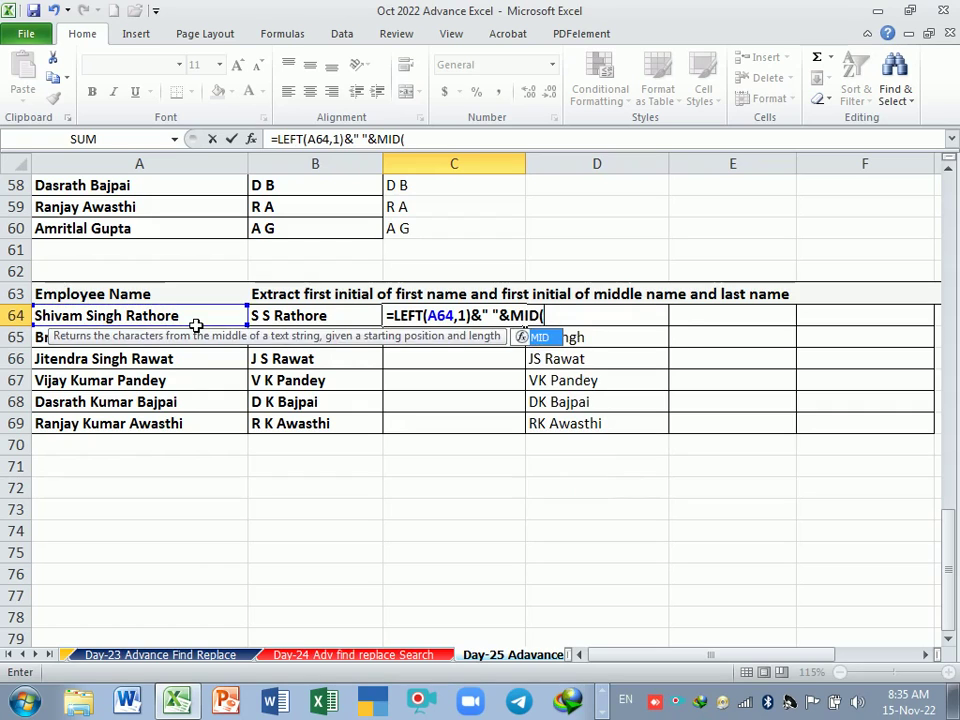
Complete MID(A64,FIND(" ",A64)+1,1), fixing the parenthesis error so C64 shows S S.
{"action": "left_click", "coordinate": [168, 318]}
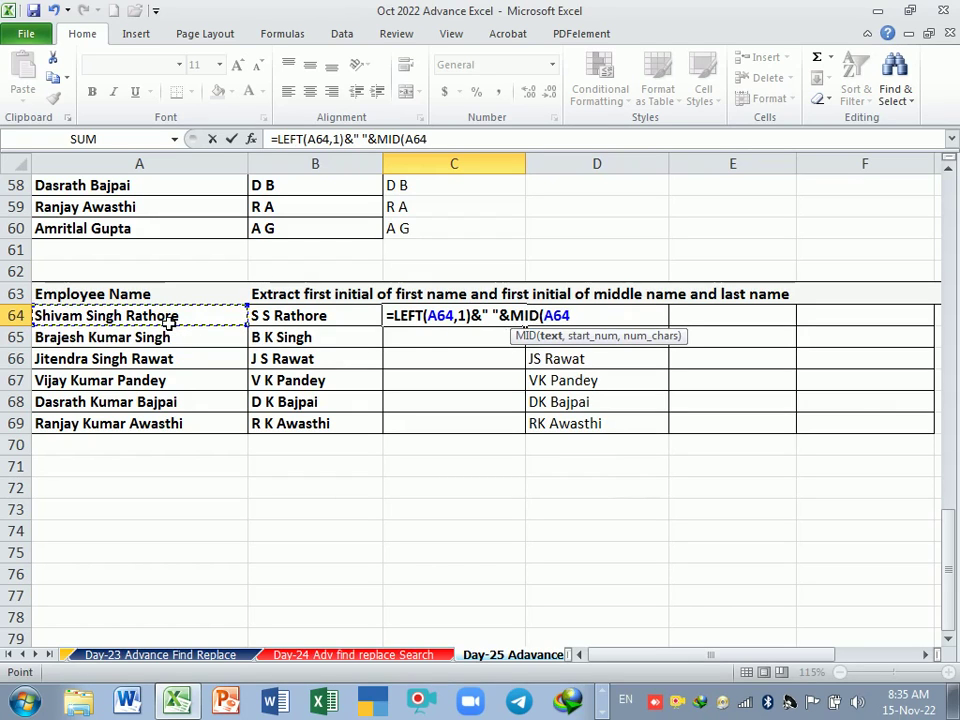
{"action": "type", "text": ","}
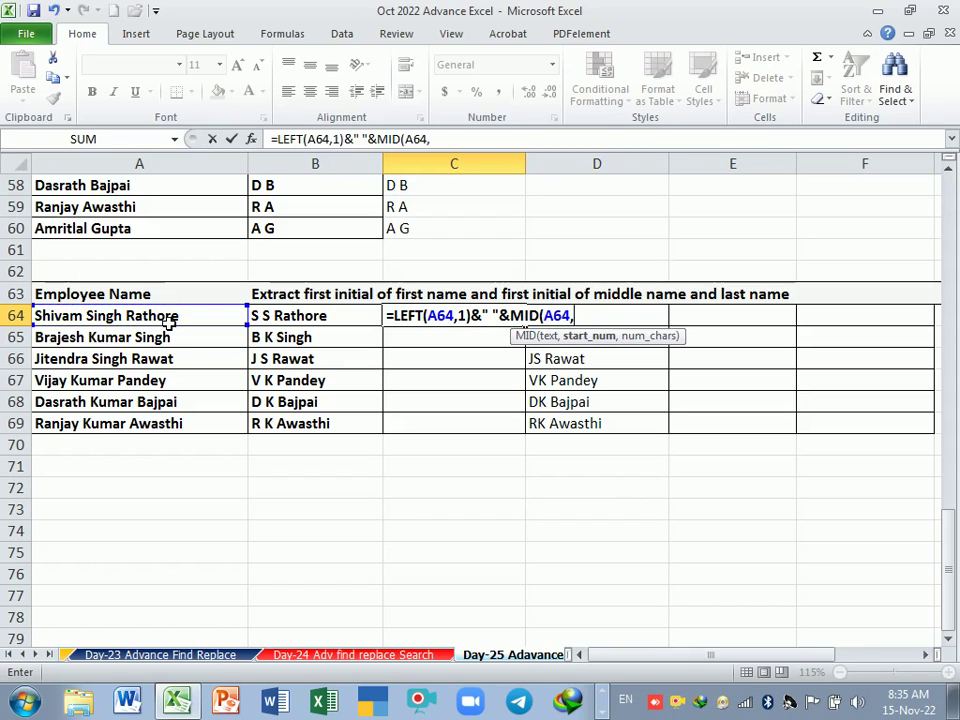
{"action": "type", "text": "find"}
{"action": "key", "text": "Tab"}
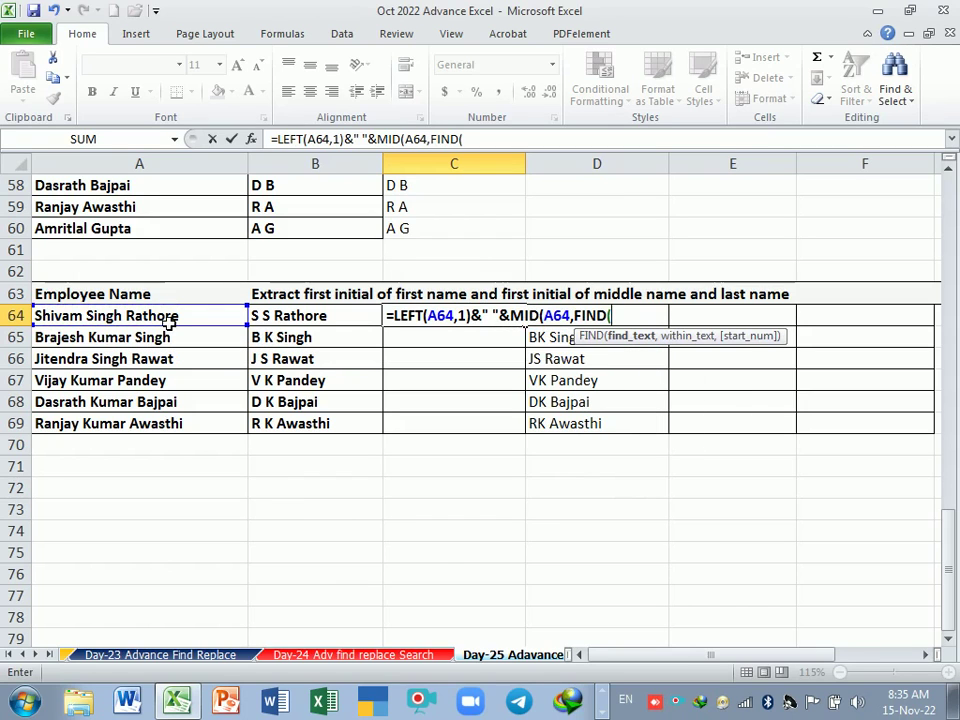
{"action": "type", "text": "\""}
{"action": "type", "text": ","}
{"action": "left_click", "coordinate": [170, 318]}
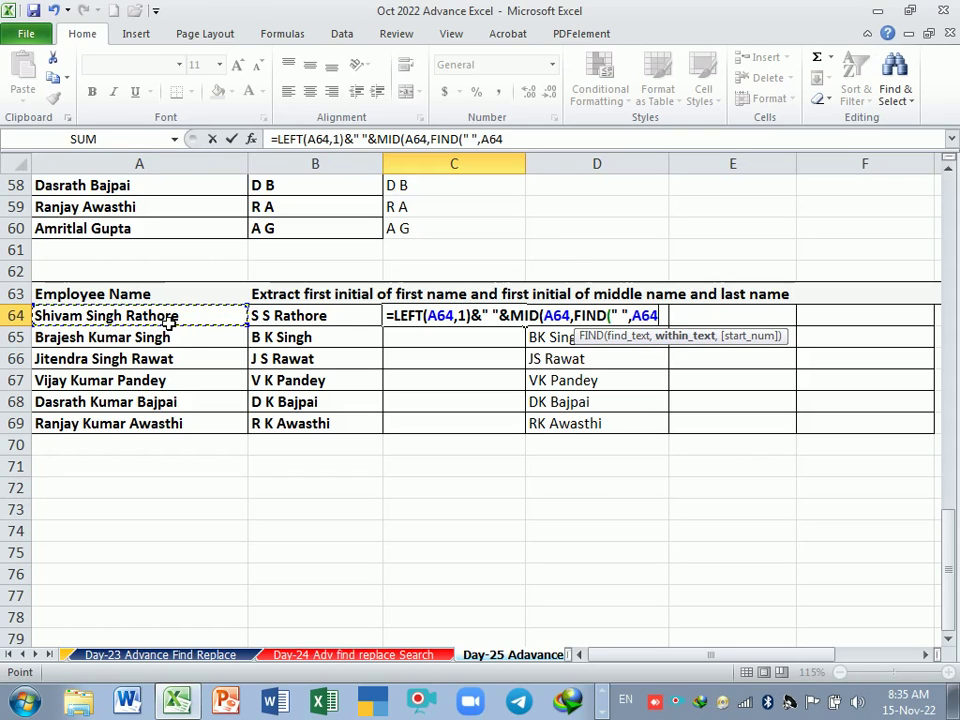
{"action": "type", "text": ")+"}
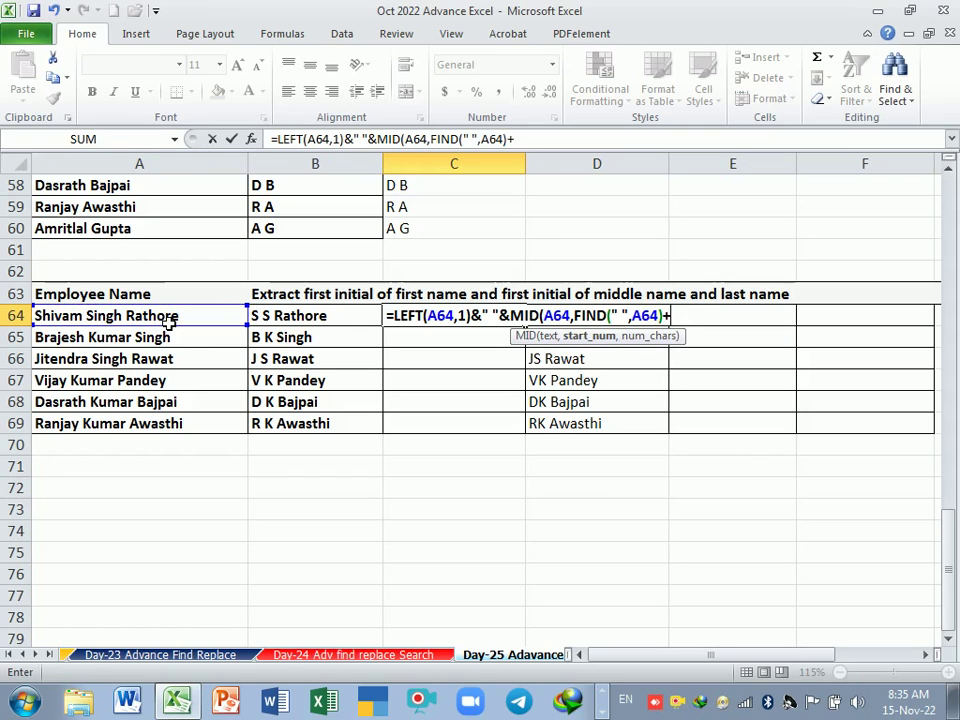
{"action": "type", "text": "1"}
{"action": "key", "text": "Return"}
{"action": "key", "text": "Return"}
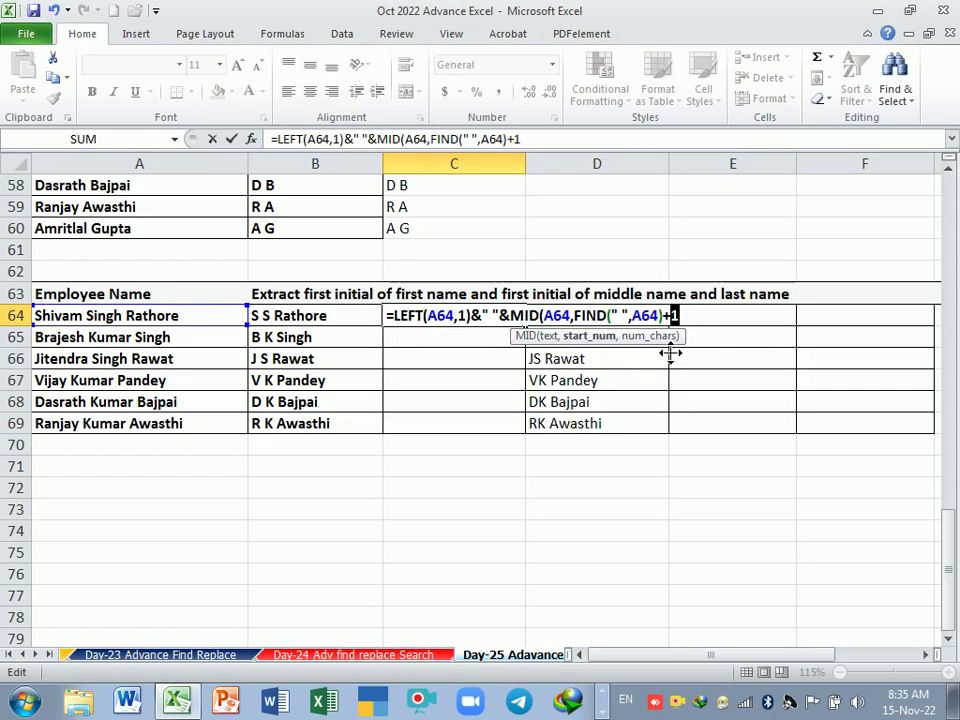
{"action": "key", "text": "Right"}
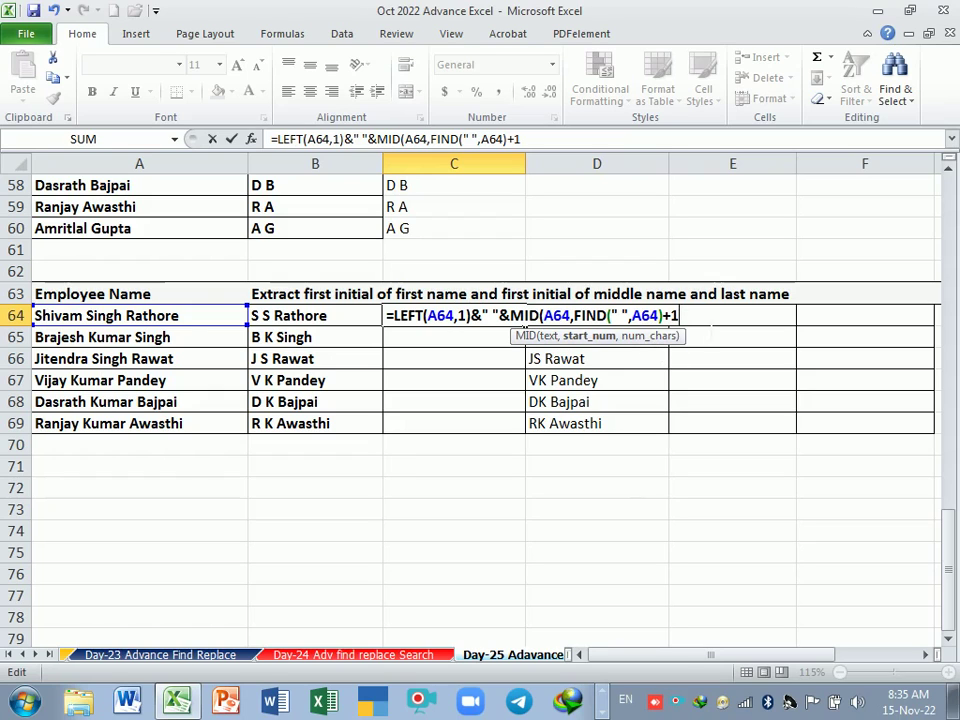
{"action": "type", "text": ")"}
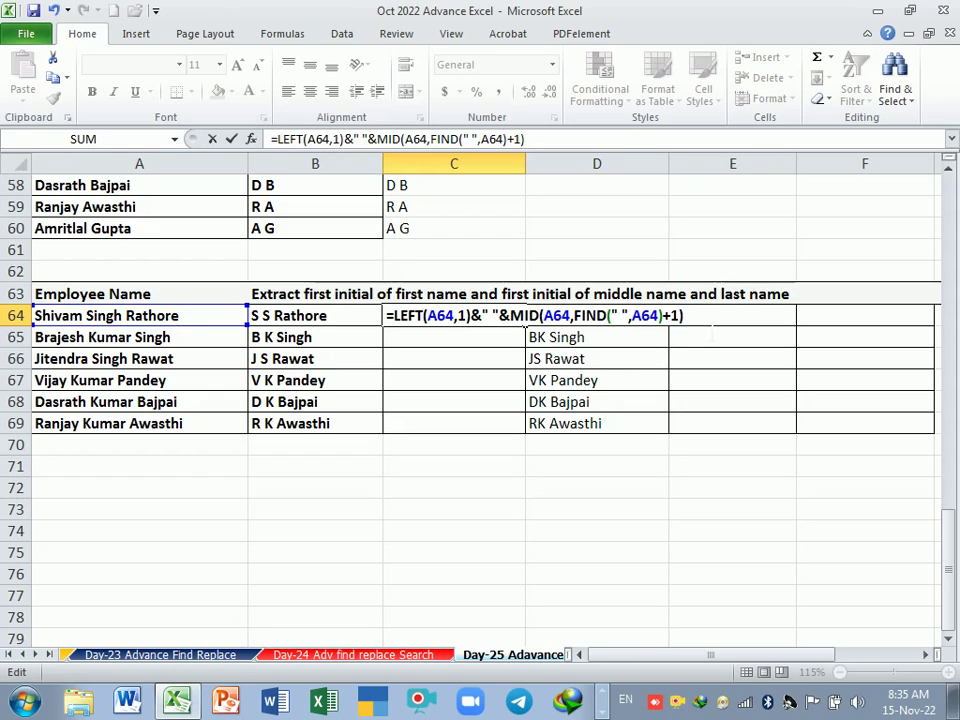
{"action": "key", "text": "BackSpace"}
{"action": "type", "text": ","}
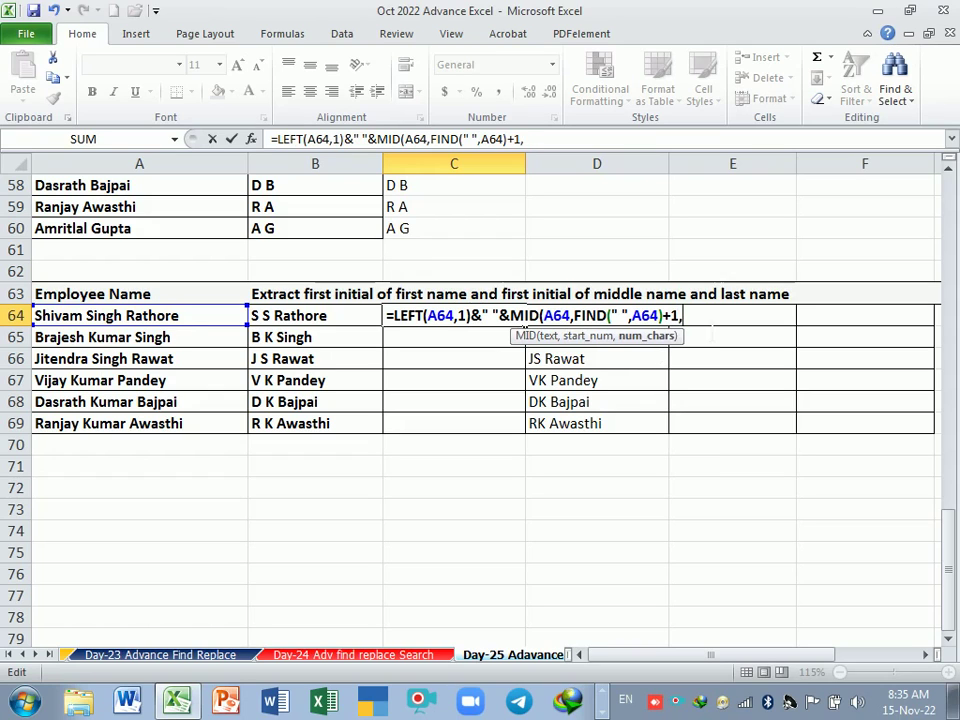
{"action": "type", "text": "1"}
{"action": "key", "text": "Return"}
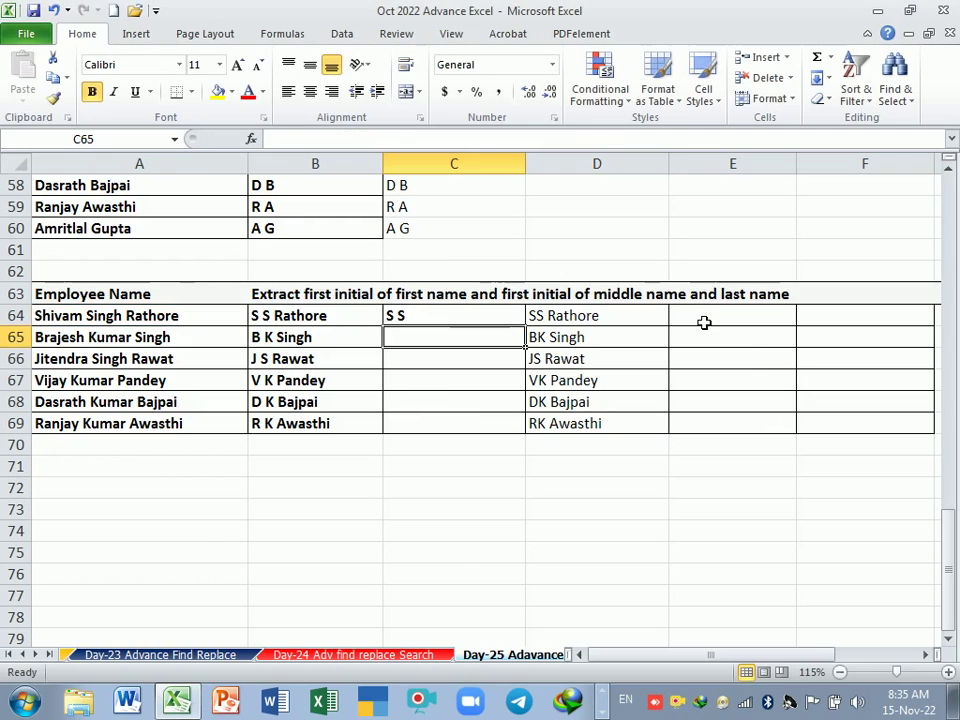
Fill the initials down to C69, then append &" "&RIGHT(A64,LEN(A64)- to C64's formula.
{"action": "left_click", "coordinate": [497, 322]}
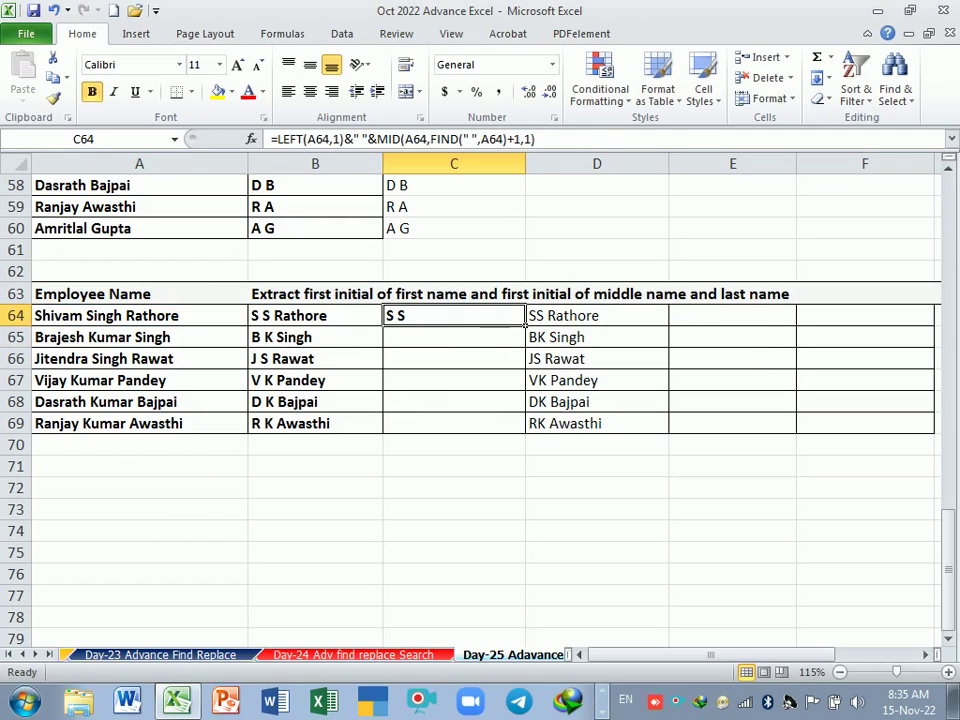
{"action": "left_click_drag", "start_coordinate": [525, 327], "coordinate": [512, 441]}
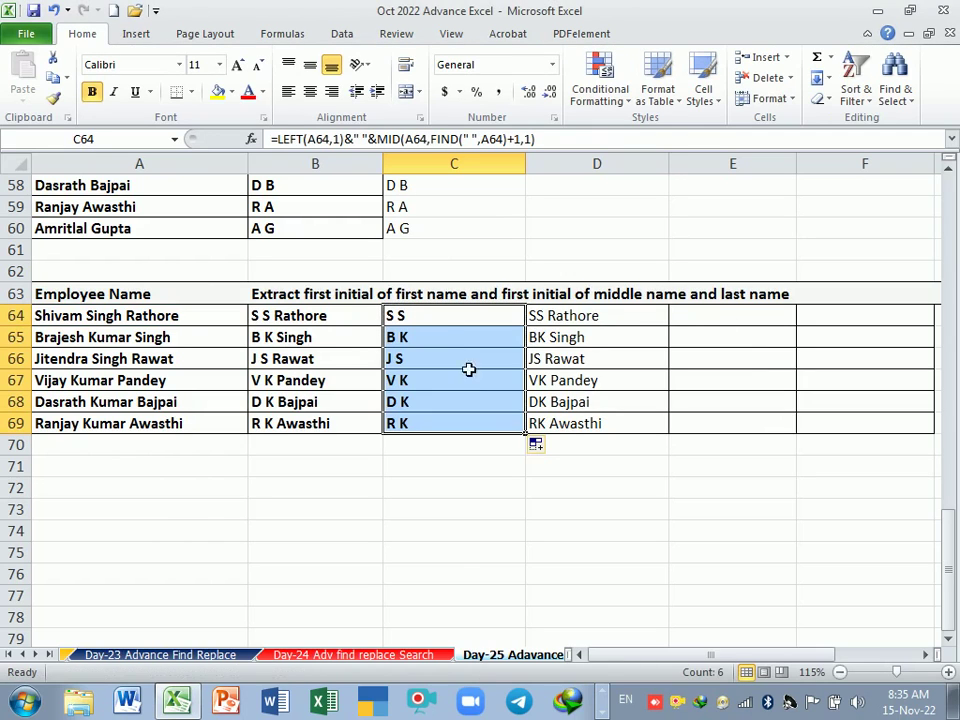
{"action": "double_click", "coordinate": [442, 327]}
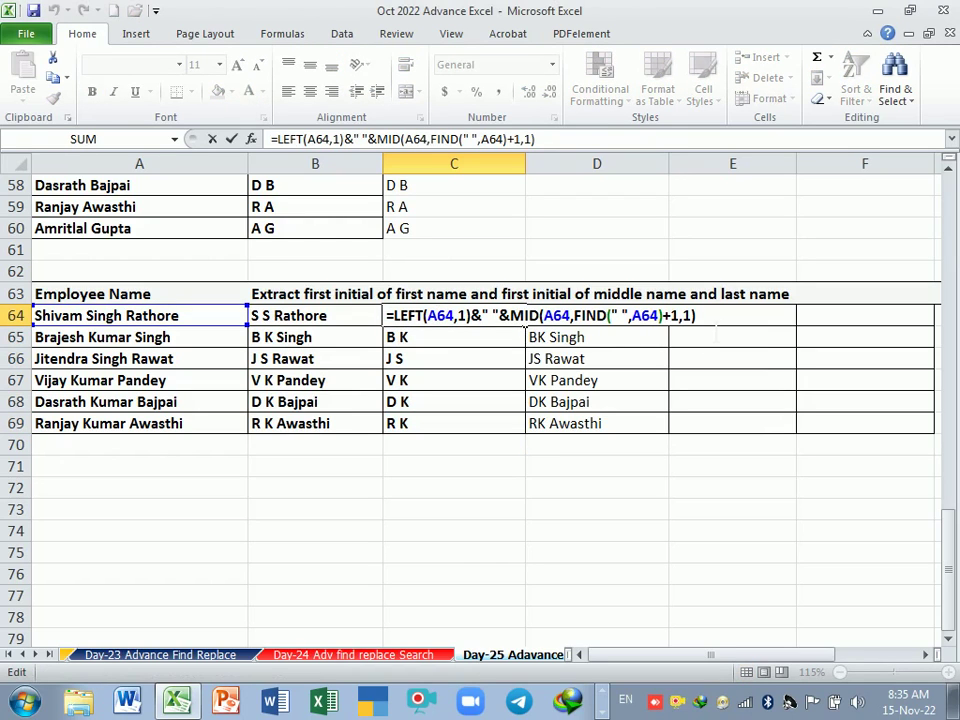
{"action": "type", "text": "&"}
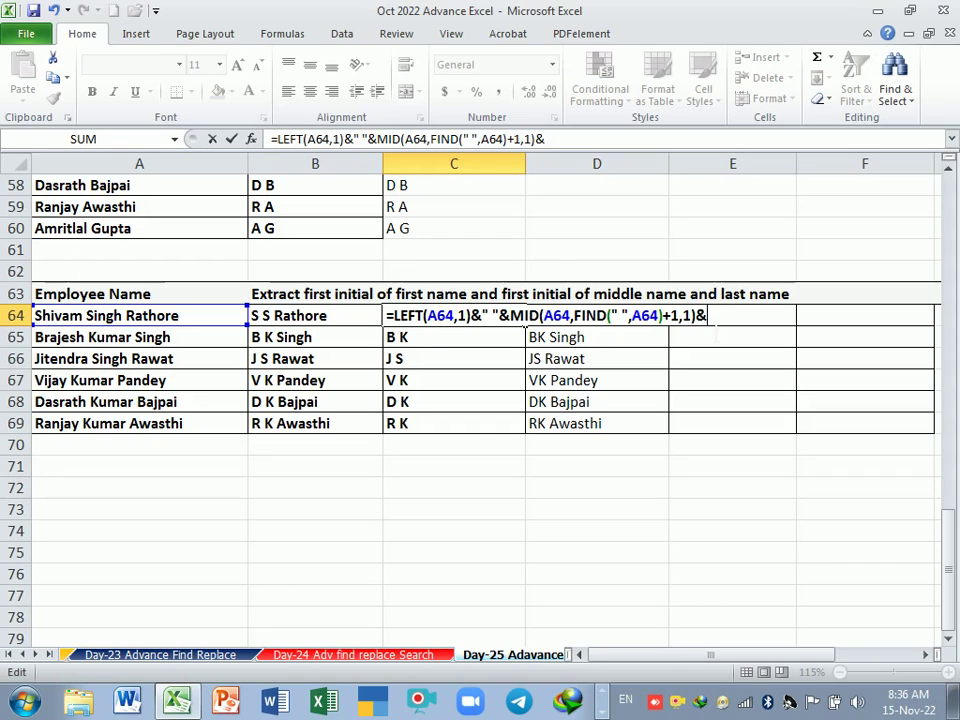
{"action": "type", "text": "\" \"&"}
{"action": "type", "text": "ri"}
{"action": "key", "text": "Tab"}
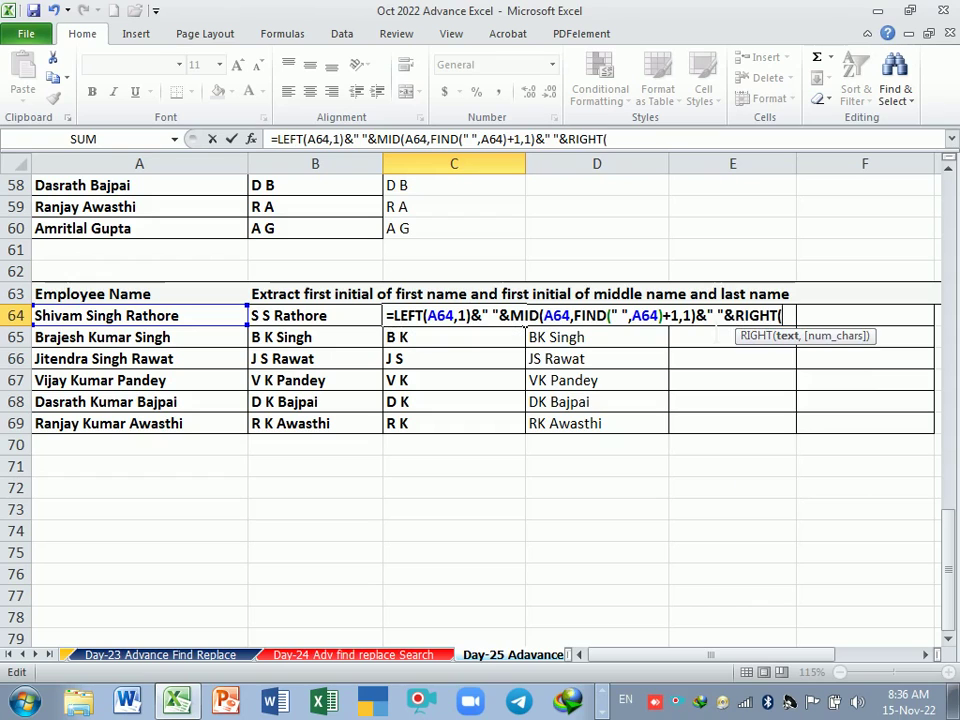
{"action": "left_click", "coordinate": [172, 320]}
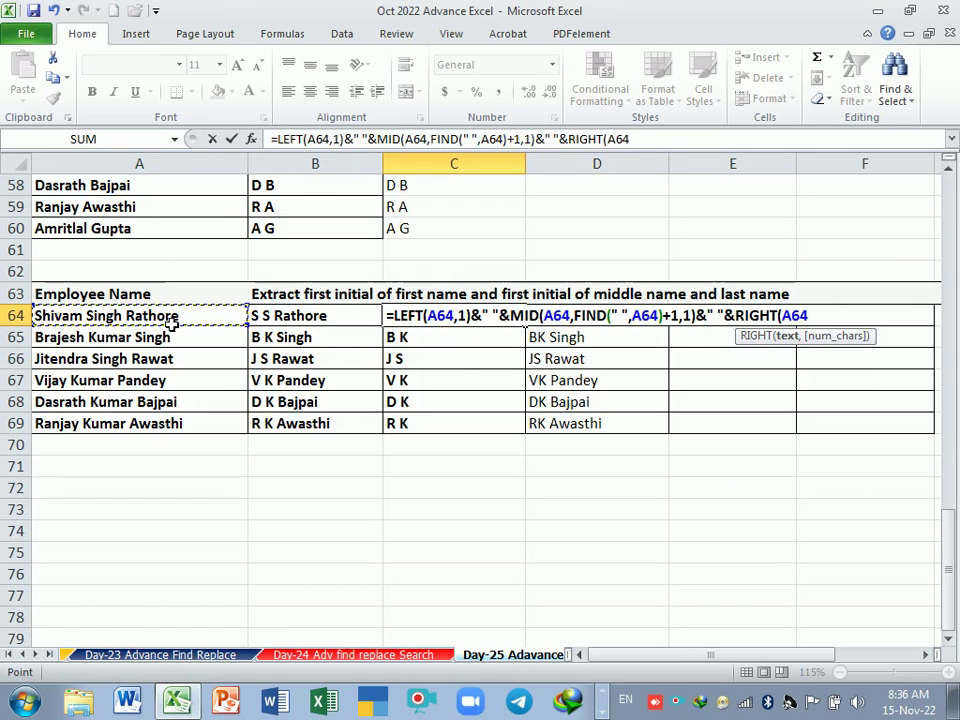
{"action": "type", "text": ","}
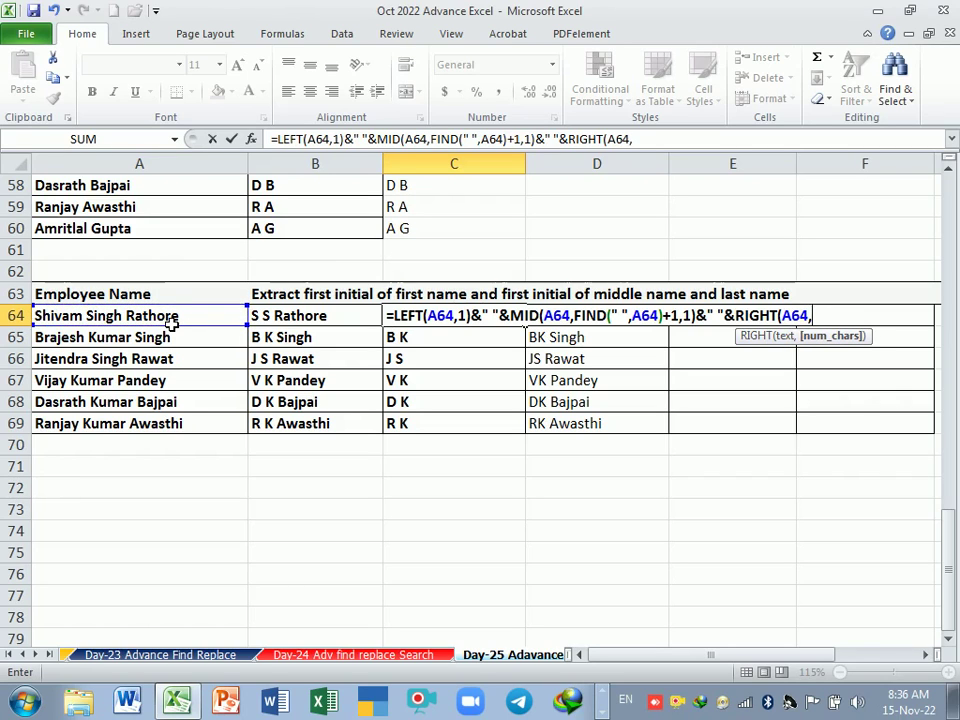
{"action": "type", "text": "len("}
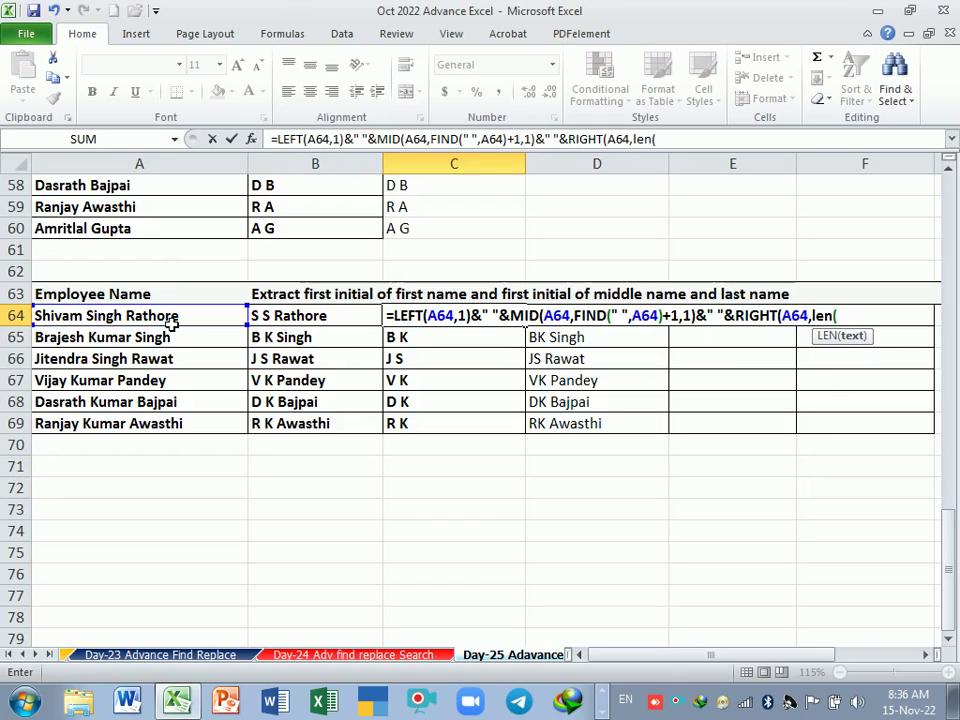
{"action": "left_click", "coordinate": [165, 318]}
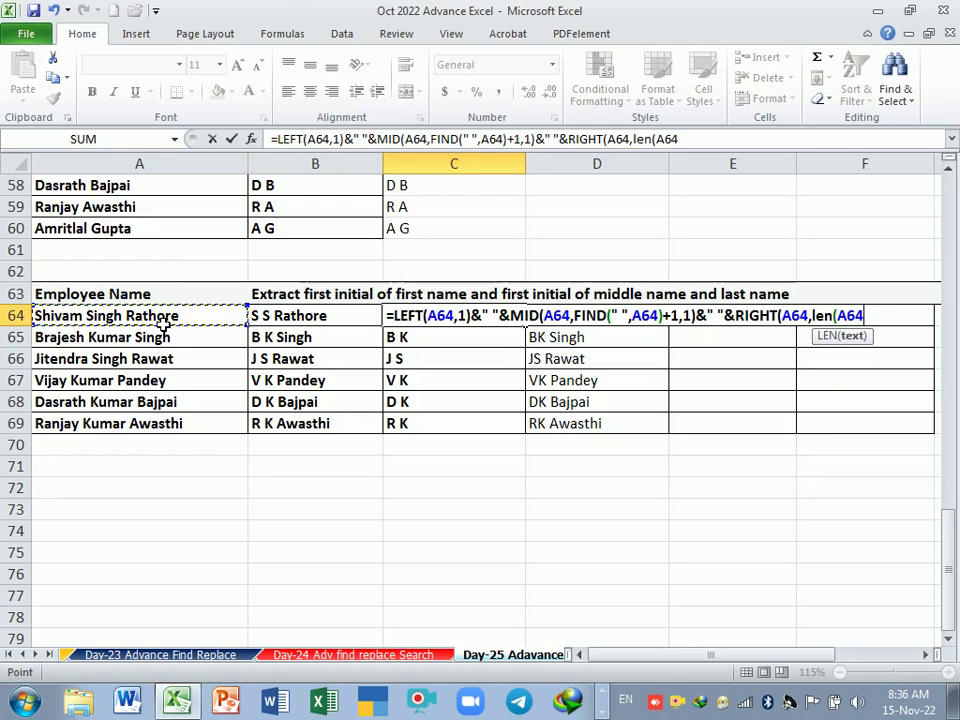
{"action": "type", "text": ")"}
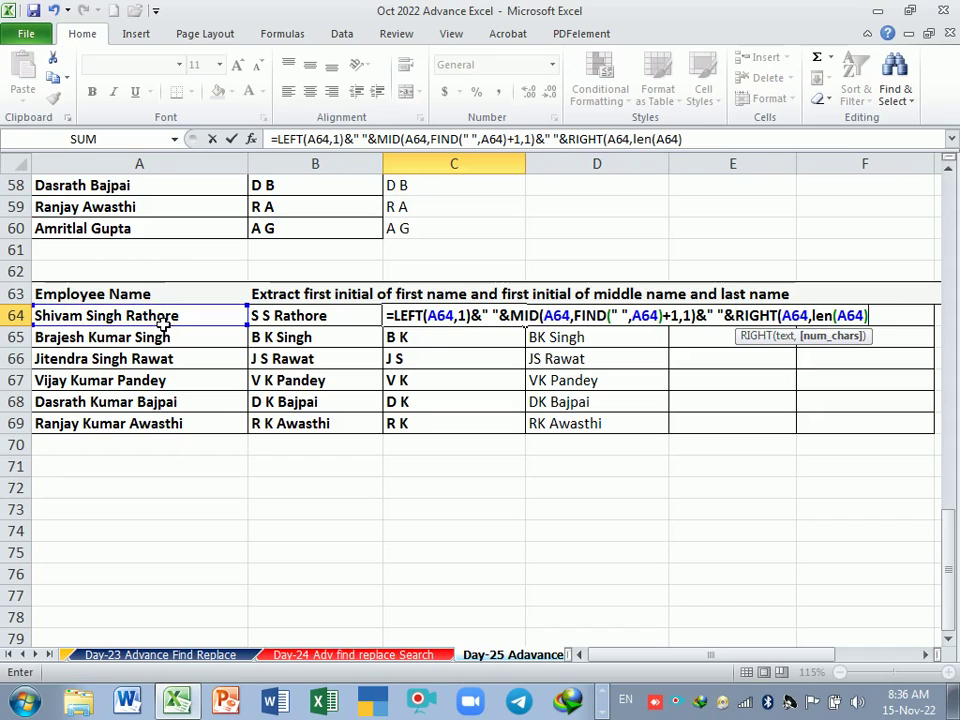
{"action": "type", "text": "-fin"}
Subtract FIND(" ",A64,FIND(" ",A64)+1) and enter the formula, accepting Excel's correction.
{"action": "key", "text": "Tab"}
{"action": "type", "text": "\""}
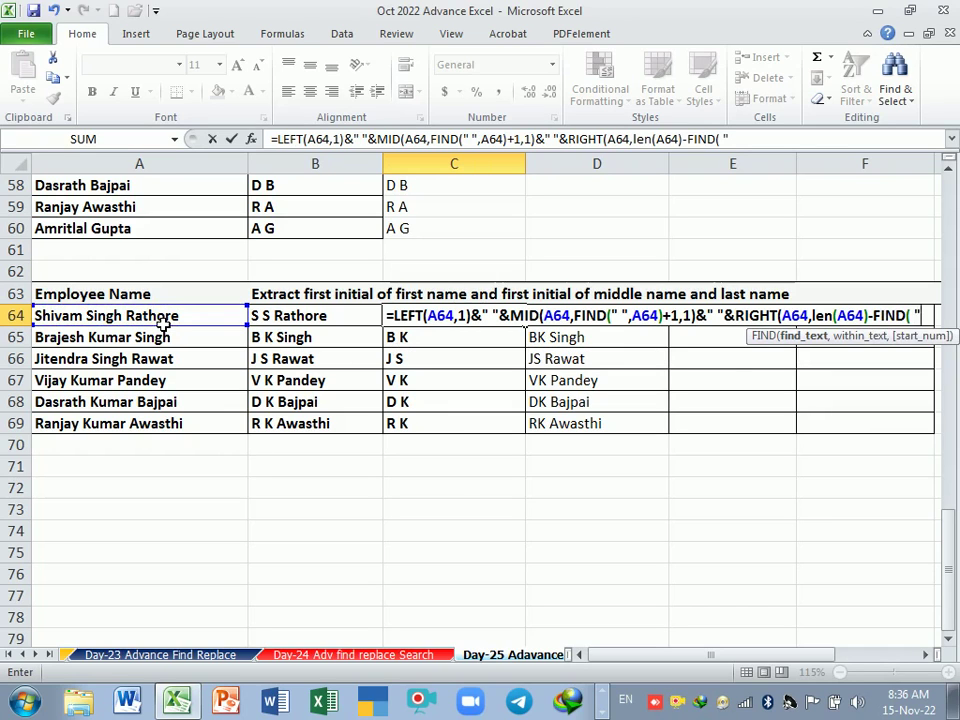
{"action": "key", "text": "BackSpace"}
{"action": "key", "text": "BackSpace"}
{"action": "type", "text": "\" \","}
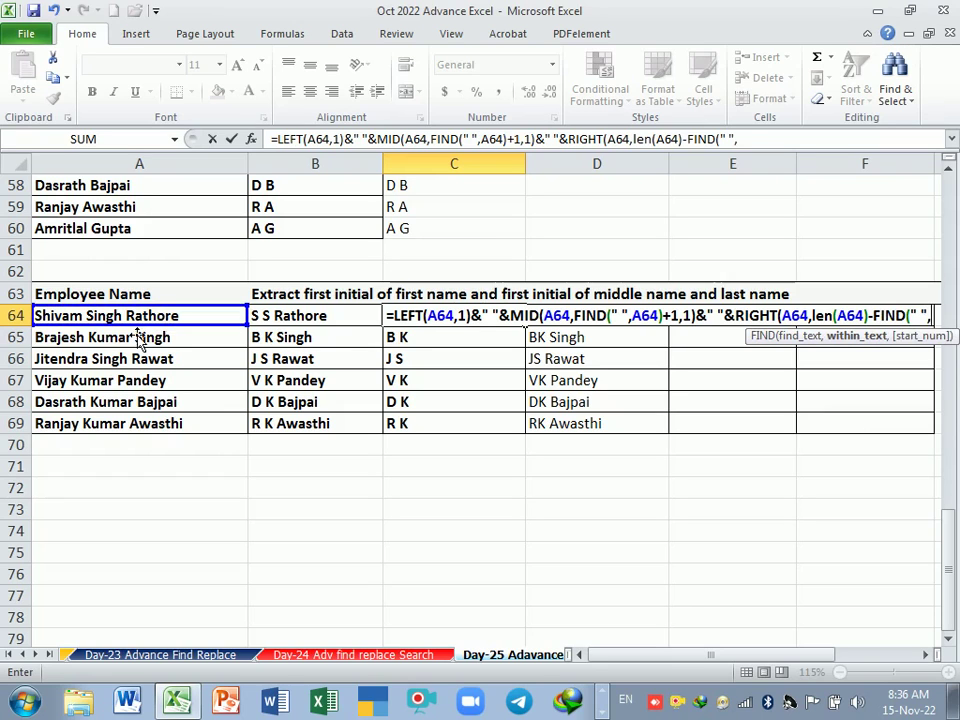
{"action": "left_click", "coordinate": [138, 318]}
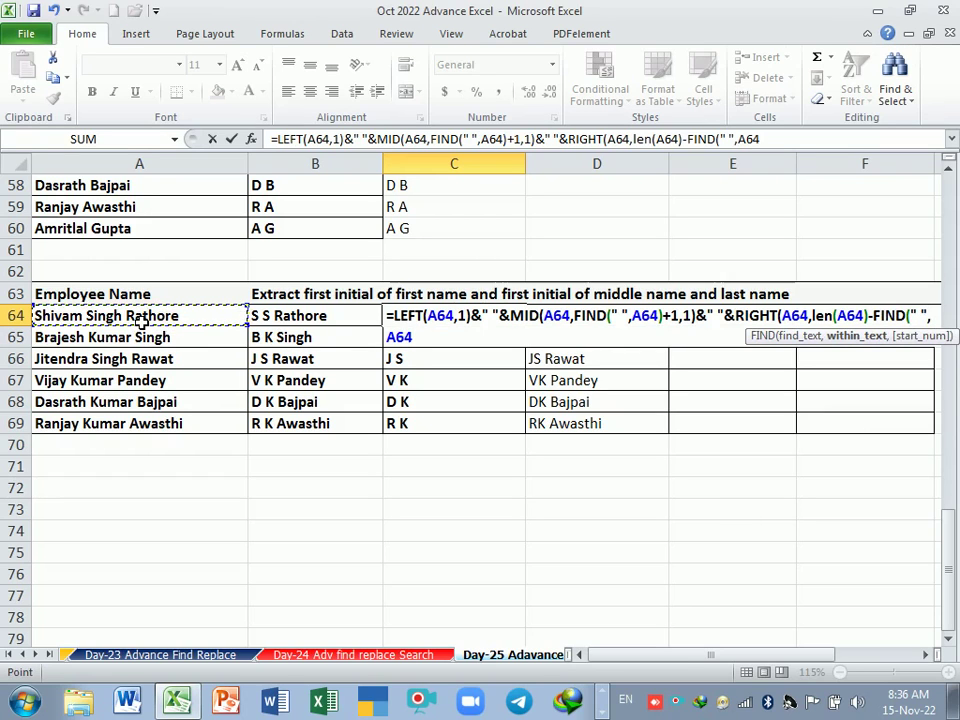
{"action": "type", "text": ",fin"}
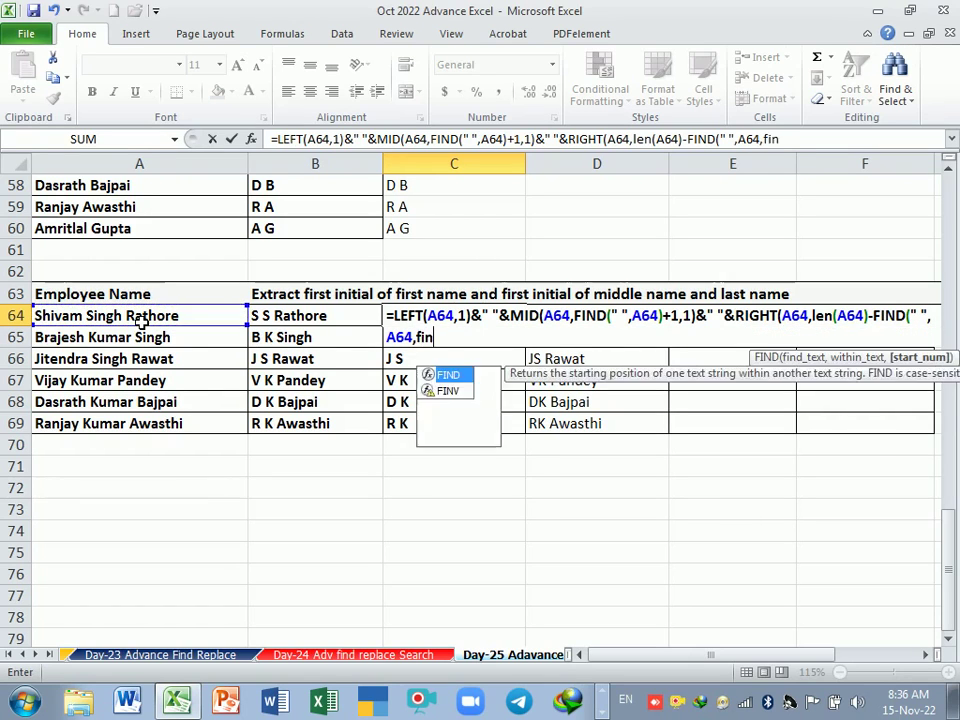
{"action": "key", "text": "Tab"}
{"action": "type", "text": "\" \""}
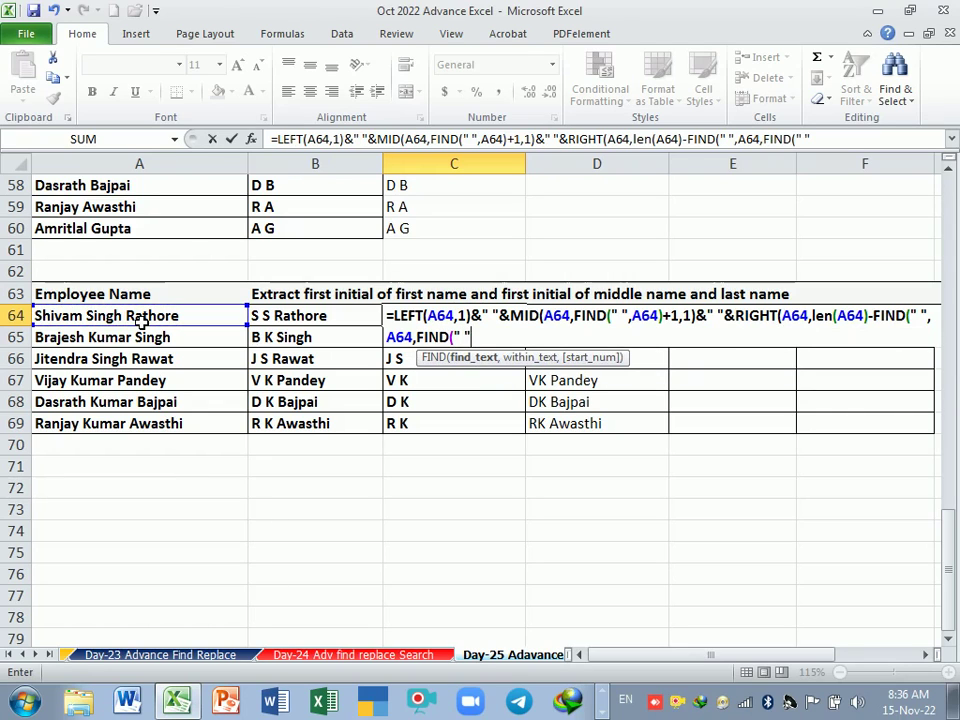
{"action": "type", "text": ","}
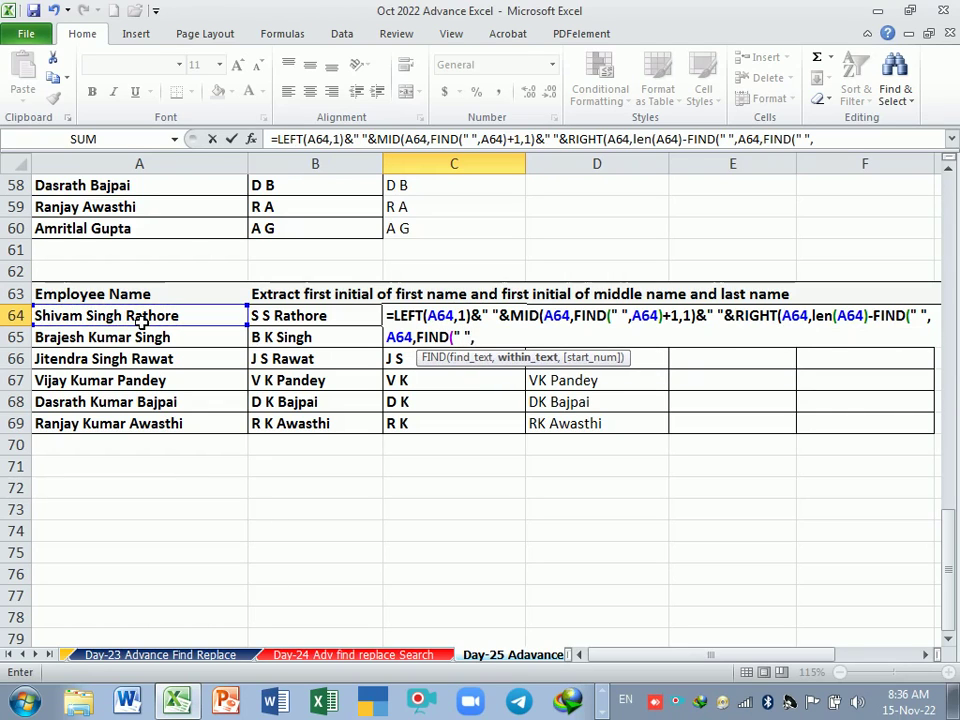
{"action": "left_click", "coordinate": [161, 317]}
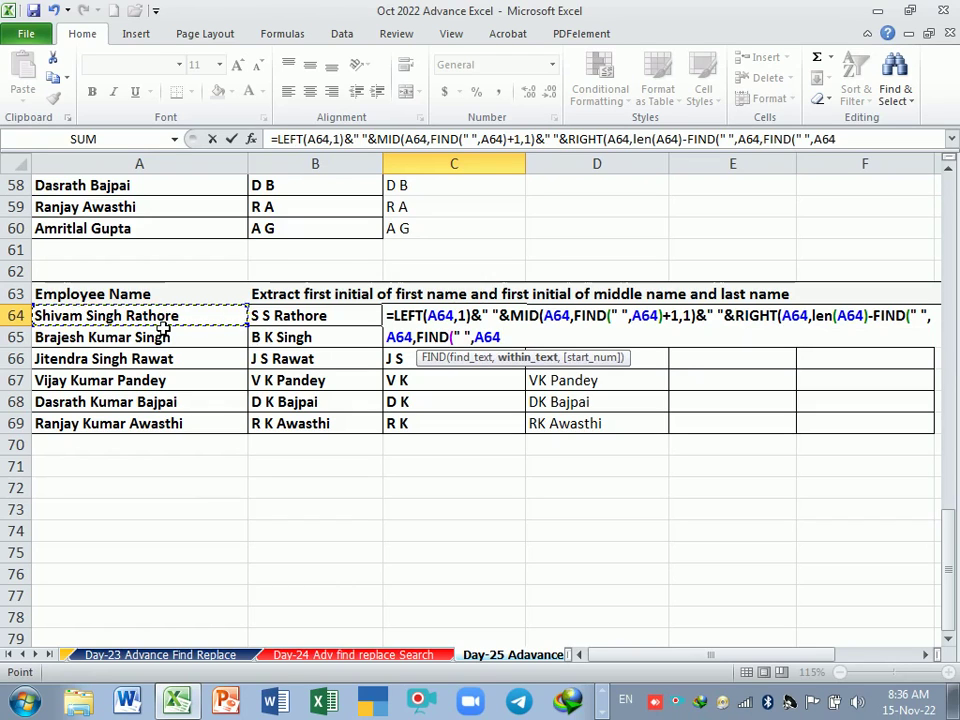
{"action": "type", "text": ")+"}
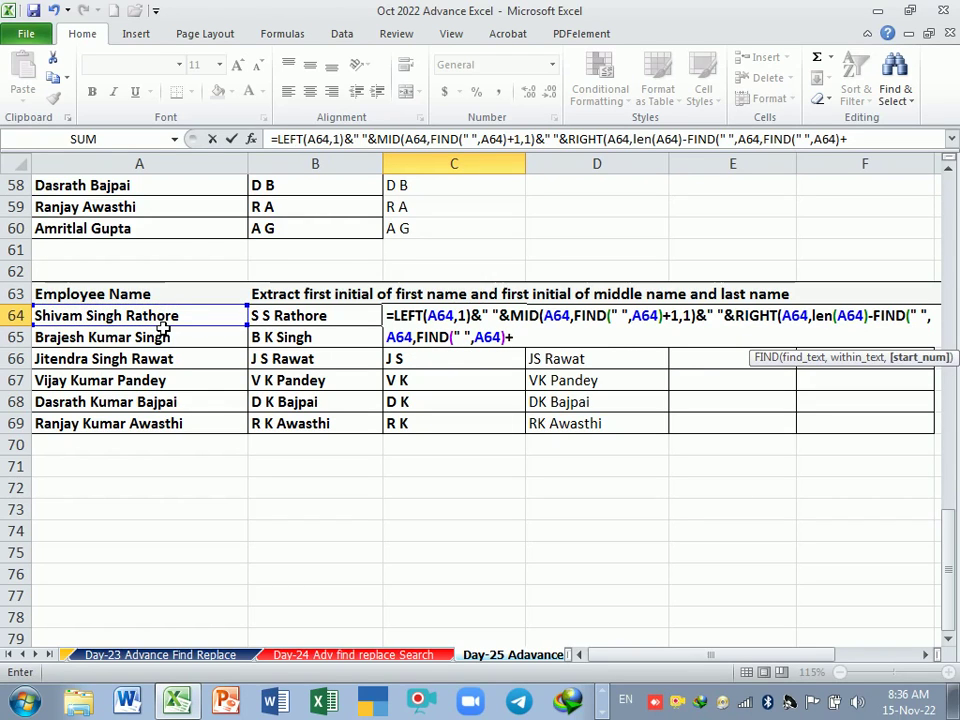
{"action": "type", "text": "1"}
{"action": "key", "text": "Return"}
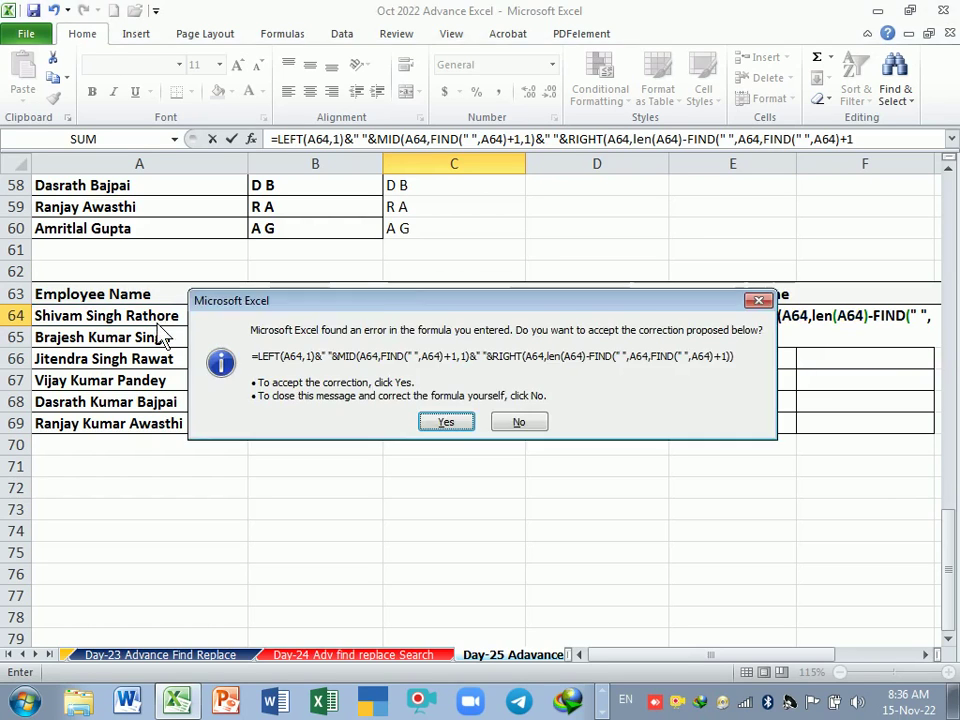
{"action": "key", "text": "Return"}
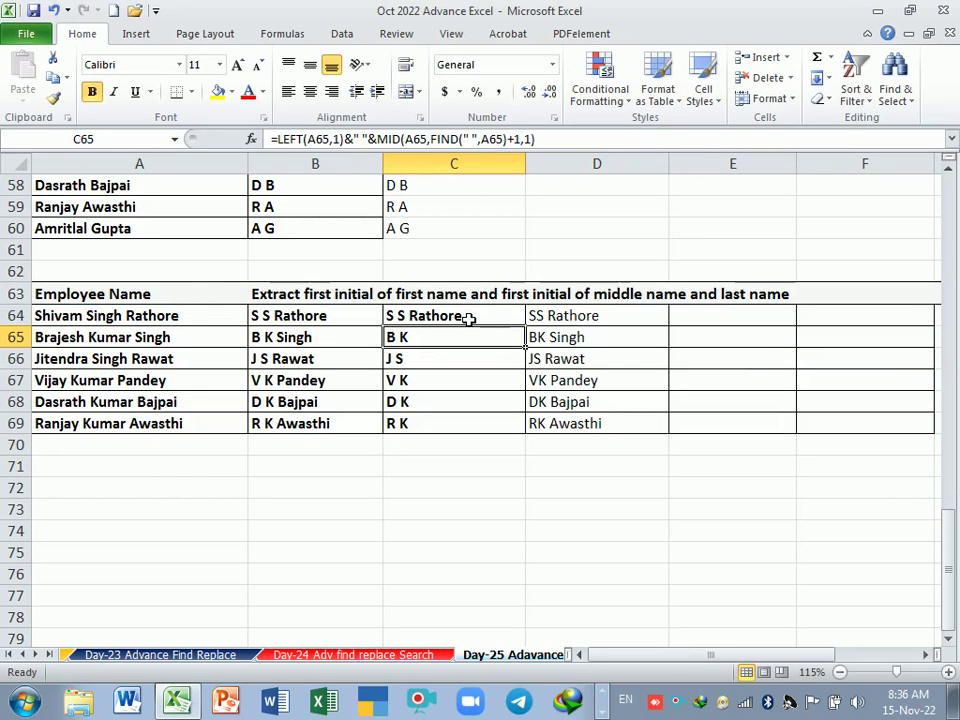
{"action": "left_click", "coordinate": [465, 316]}
{"action": "left_click_drag", "start_coordinate": [524, 325], "coordinate": [528, 436]}
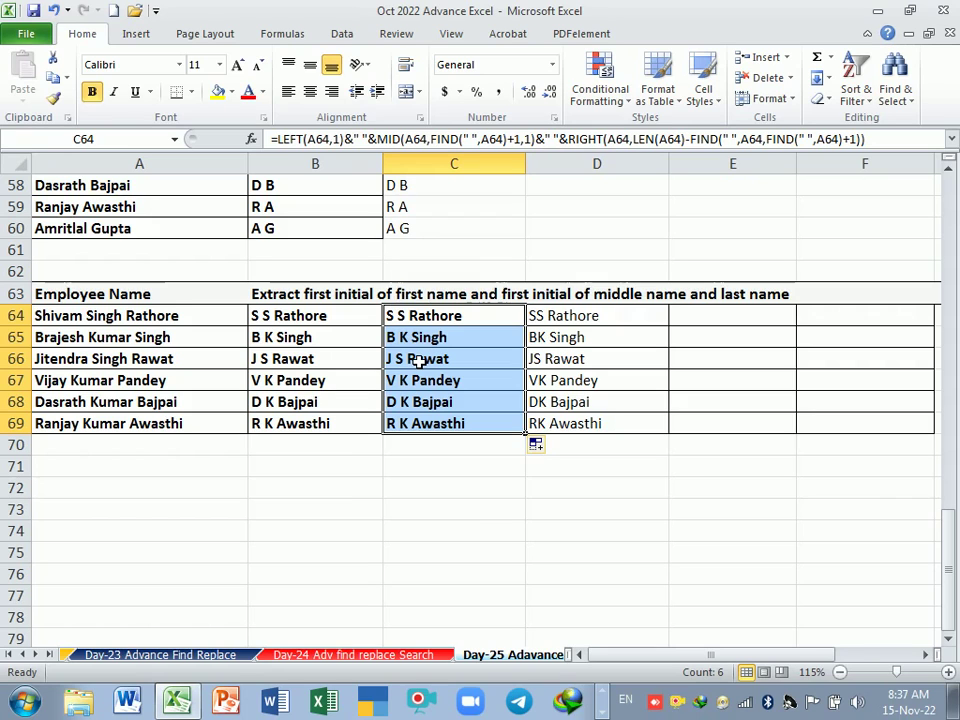
{"action": "key", "text": "ctrl+Down"}
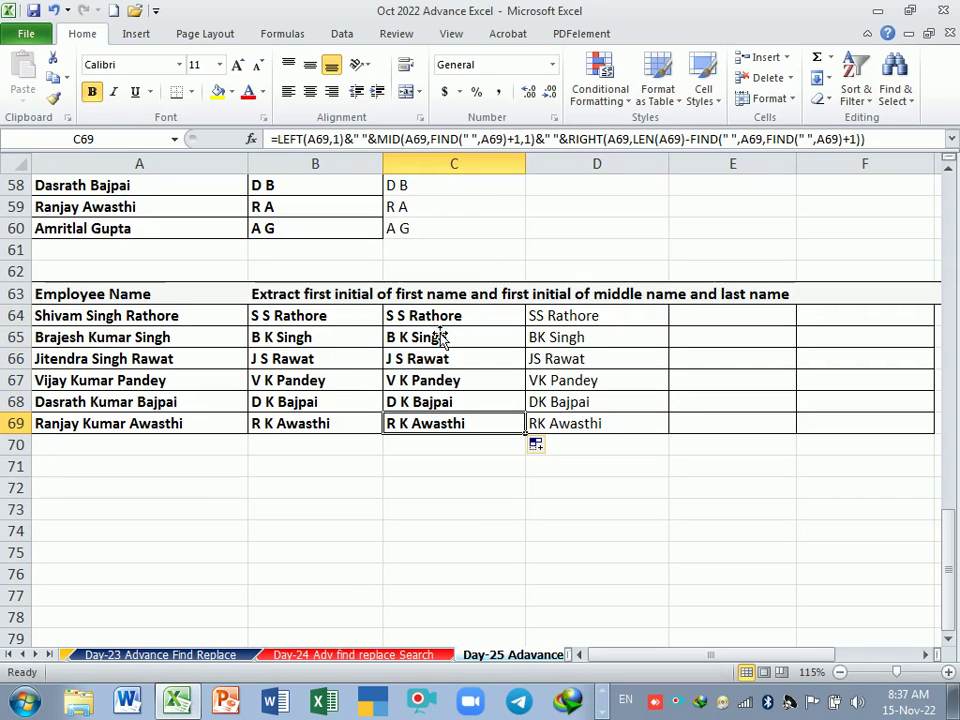
{"action": "left_click", "coordinate": [446, 315]}
{"action": "double_click", "coordinate": [446, 315]}
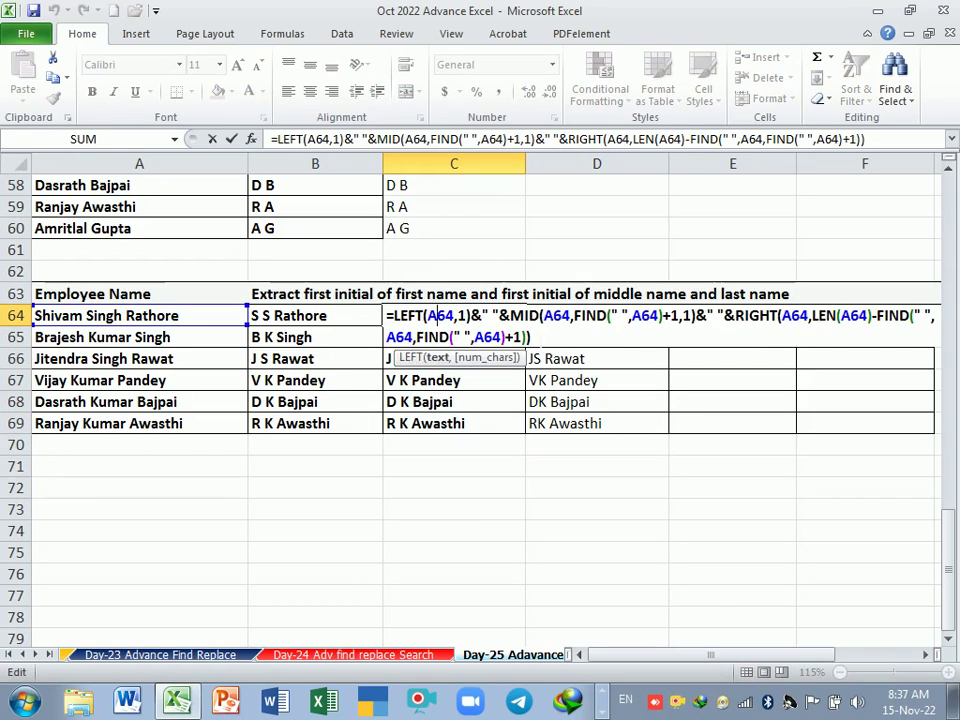
{"action": "key", "text": "End"}
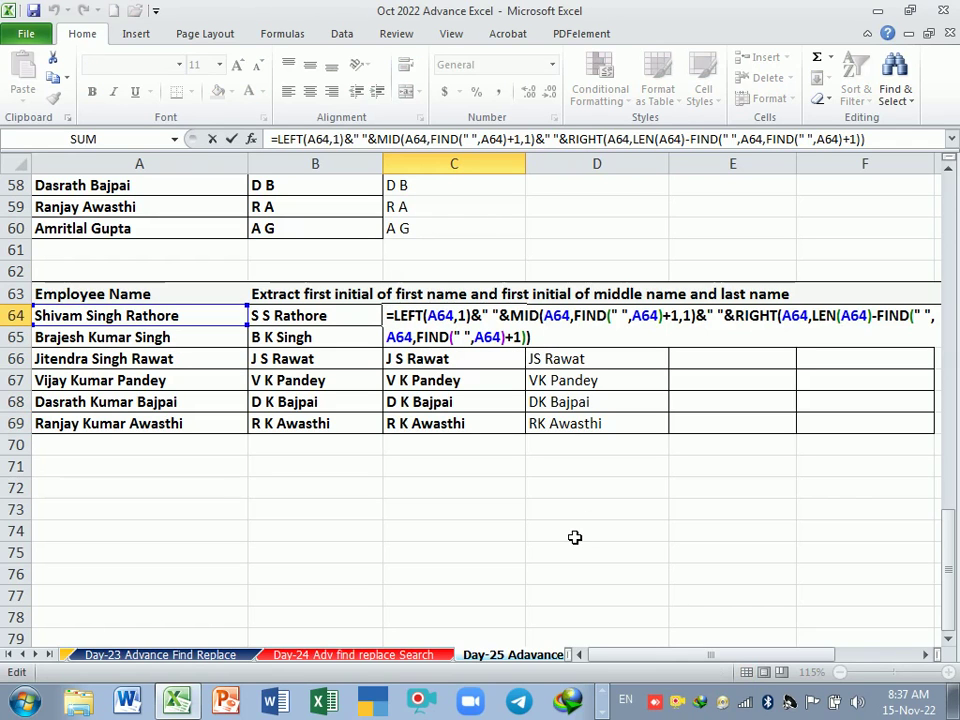
Scroll up to the Employee Name table and delete the Tanwar results in B17:C17.
{"action": "key", "text": "Return"}
{"action": "scroll", "coordinate": [439, 525], "scroll_direction": "up", "scroll_amount": 1}
{"action": "scroll", "coordinate": [428, 514], "scroll_direction": "up", "scroll_amount": 5}
{"action": "scroll", "coordinate": [421, 512], "scroll_direction": "up", "scroll_amount": 3}
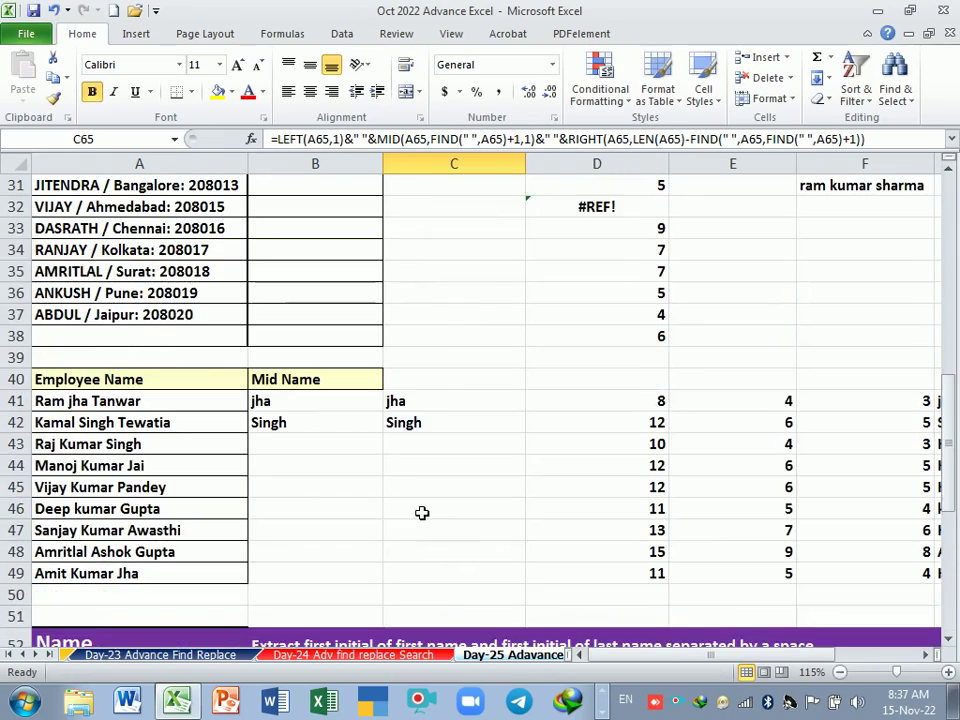
{"action": "scroll", "coordinate": [425, 518], "scroll_direction": "up", "scroll_amount": 5}
{"action": "scroll", "coordinate": [415, 518], "scroll_direction": "up", "scroll_amount": 5}
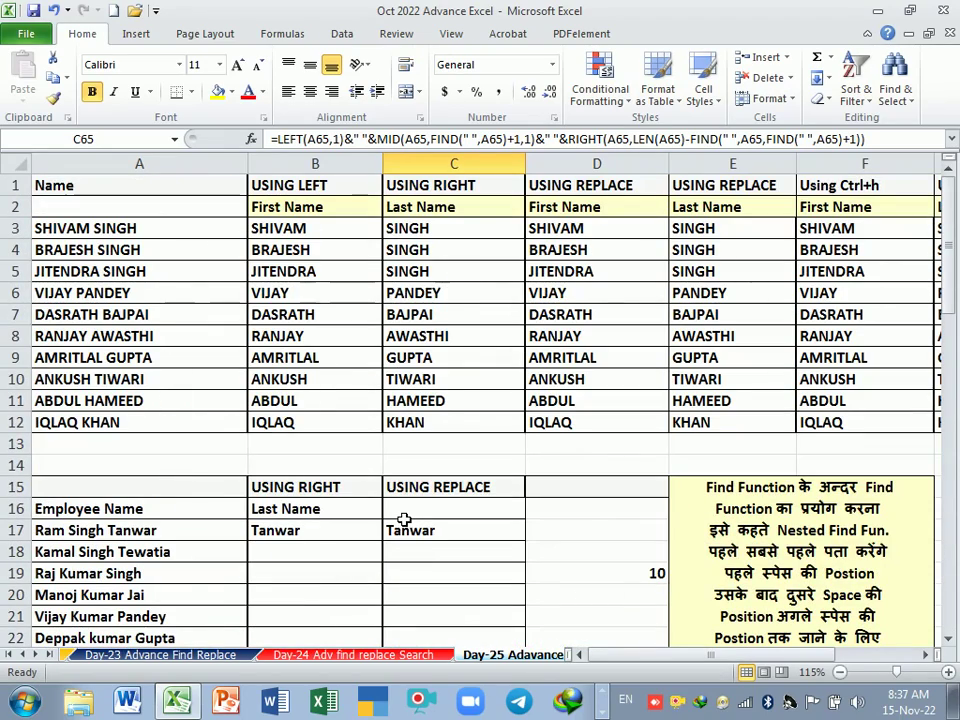
{"action": "scroll", "coordinate": [416, 510], "scroll_direction": "down", "scroll_amount": 2}
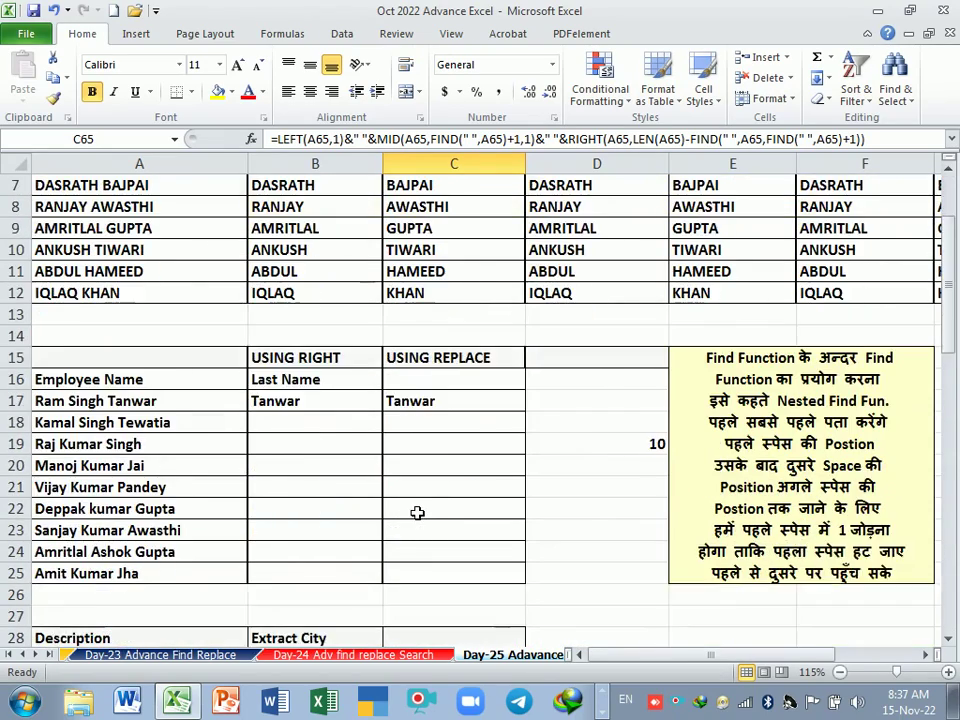
{"action": "scroll", "coordinate": [417, 512], "scroll_direction": "down", "scroll_amount": 1}
{"action": "left_click", "coordinate": [371, 345]}
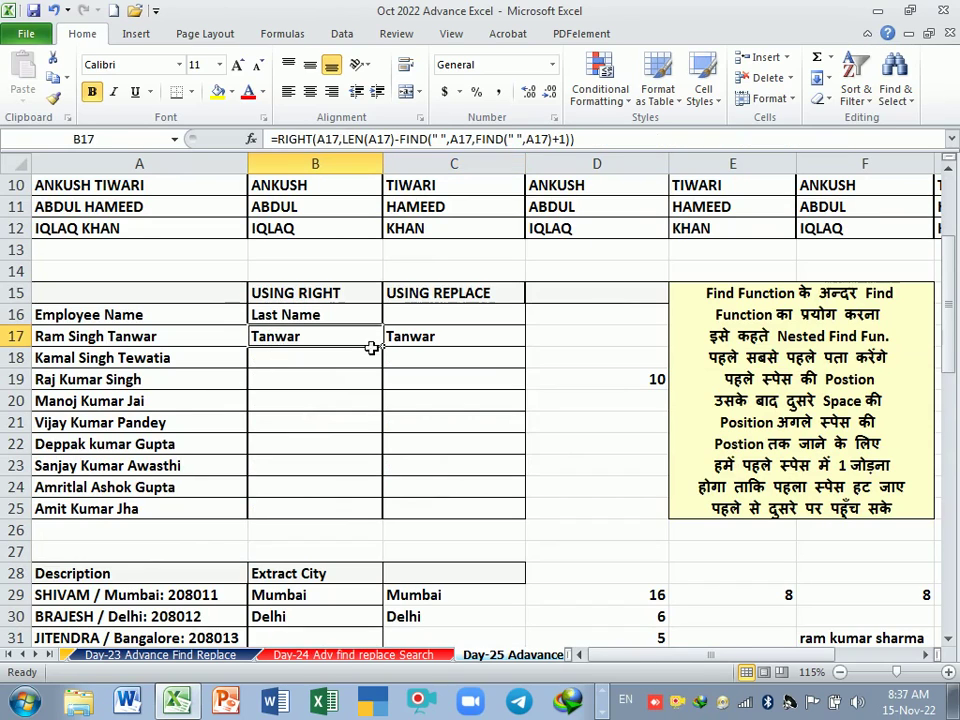
{"action": "left_click_drag", "start_coordinate": [371, 345], "coordinate": [418, 343]}
{"action": "key", "text": "Delete"}
{"action": "left_click", "coordinate": [340, 381]}
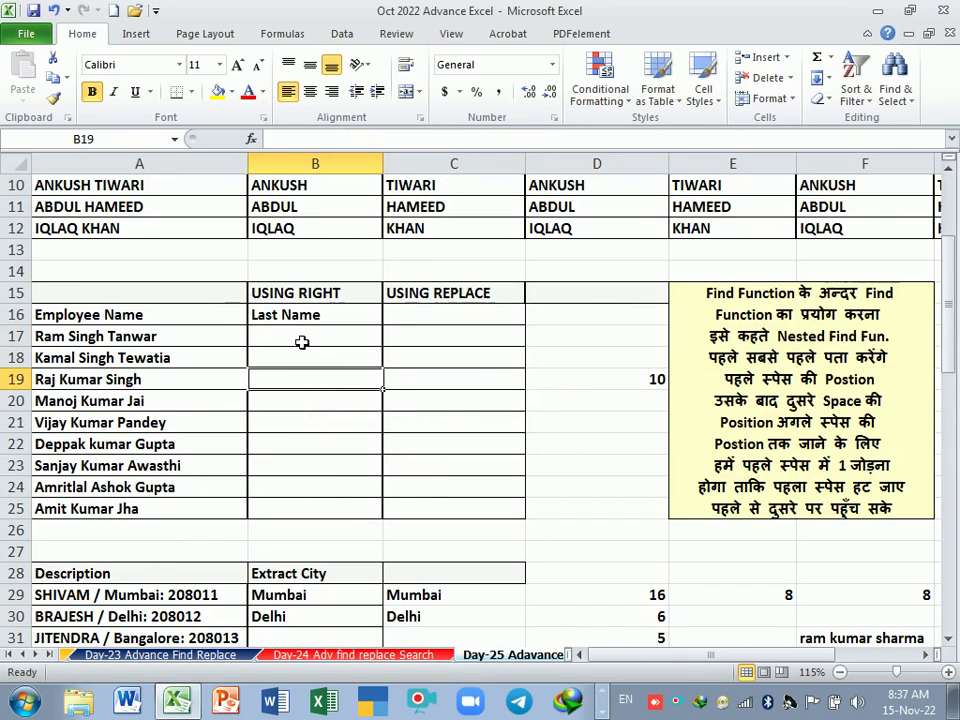
{"action": "left_click", "coordinate": [301, 342]}
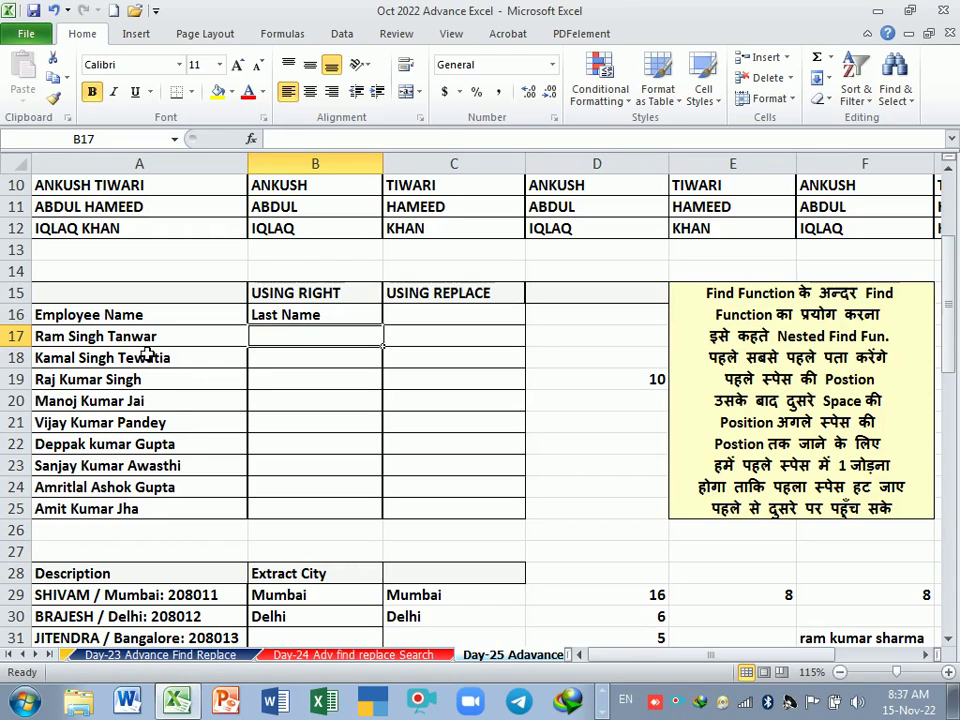
Start B17's formula as =RIGHT(A17,LEN(A17)-FIND(" ",...).
{"action": "type", "text": "="}
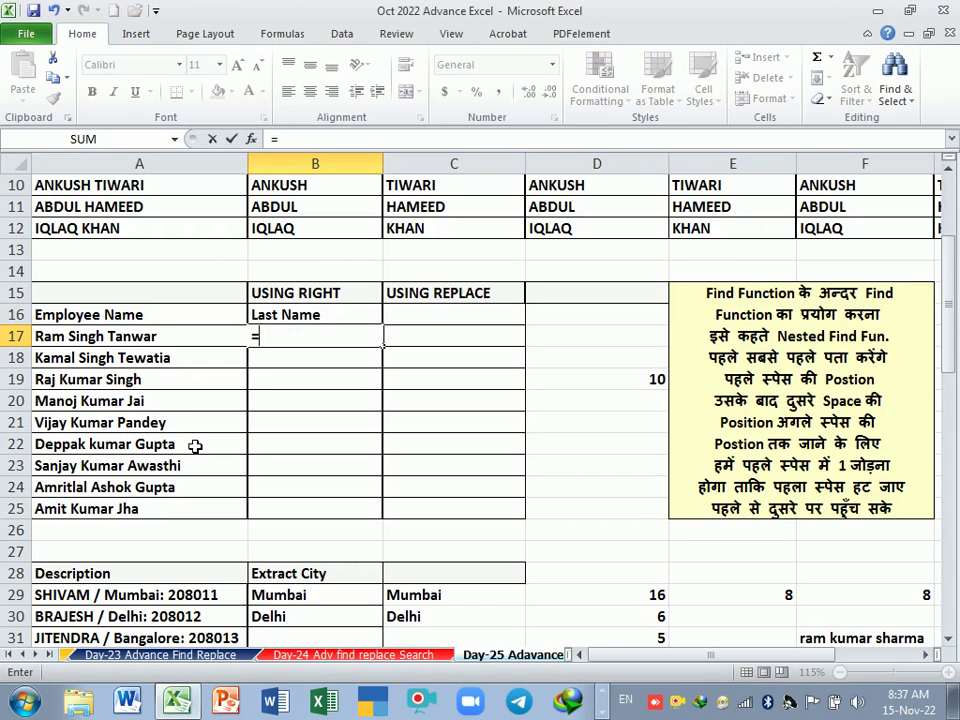
{"action": "type", "text": "ri"}
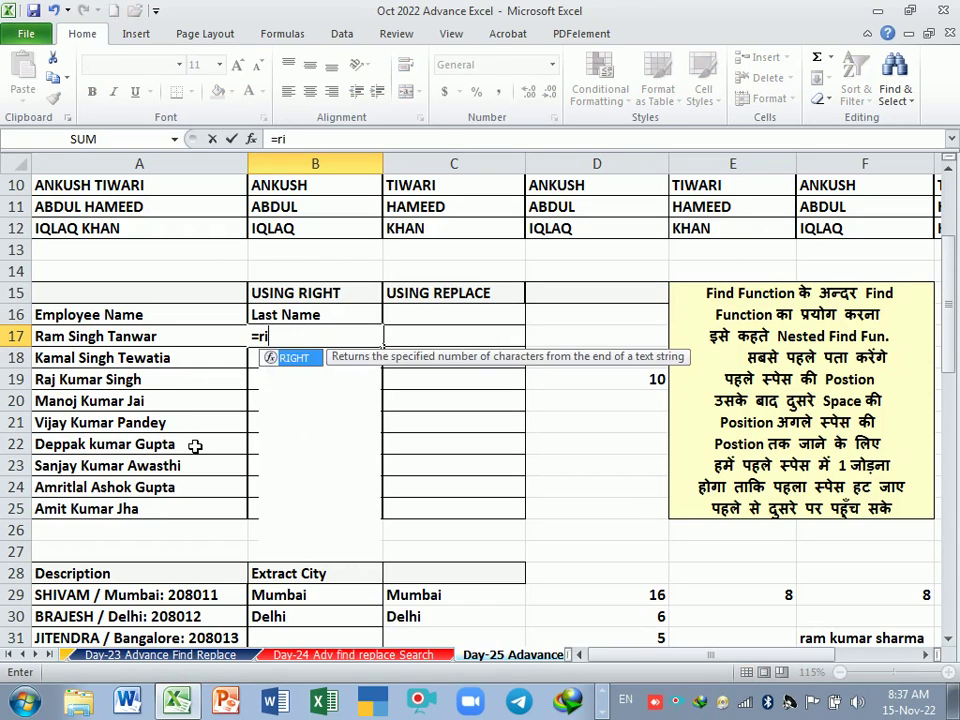
{"action": "key", "text": "Tab"}
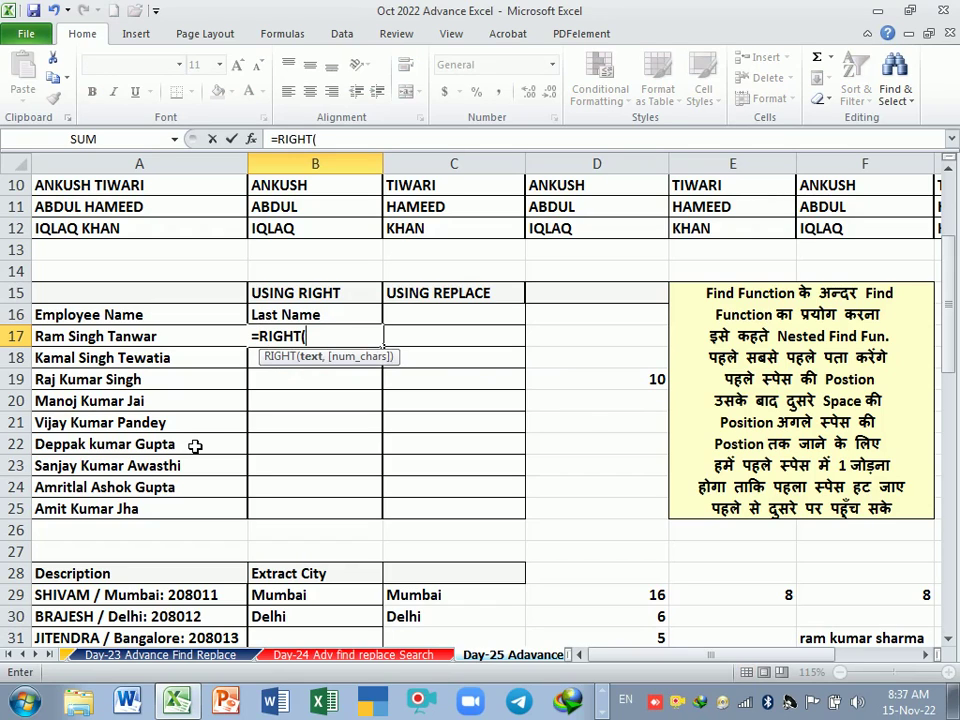
{"action": "left_click", "coordinate": [166, 338]}
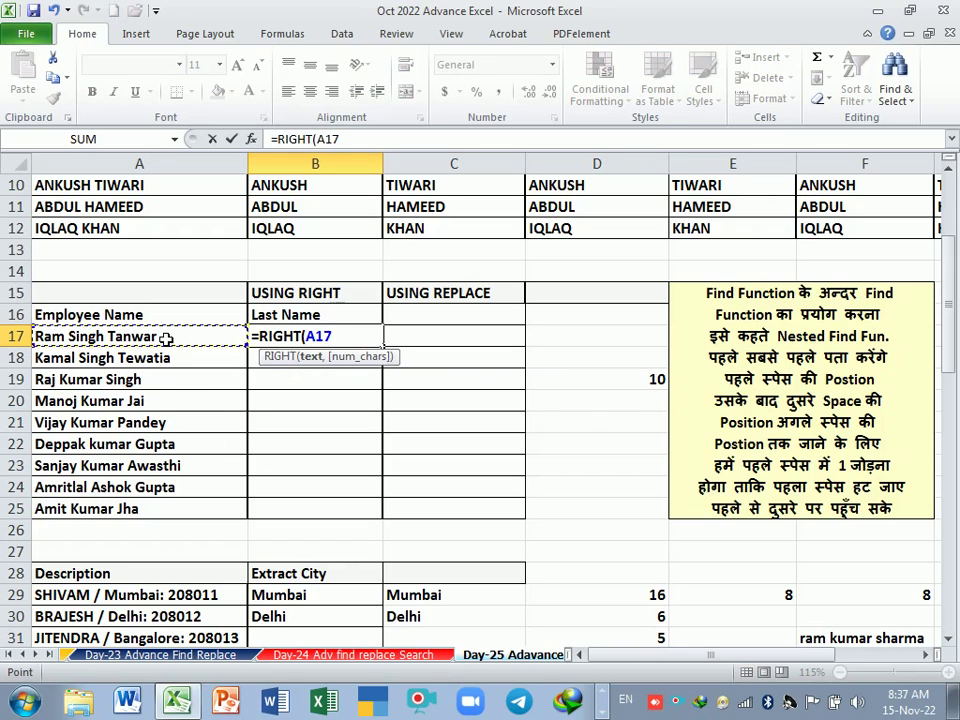
{"action": "type", "text": ","}
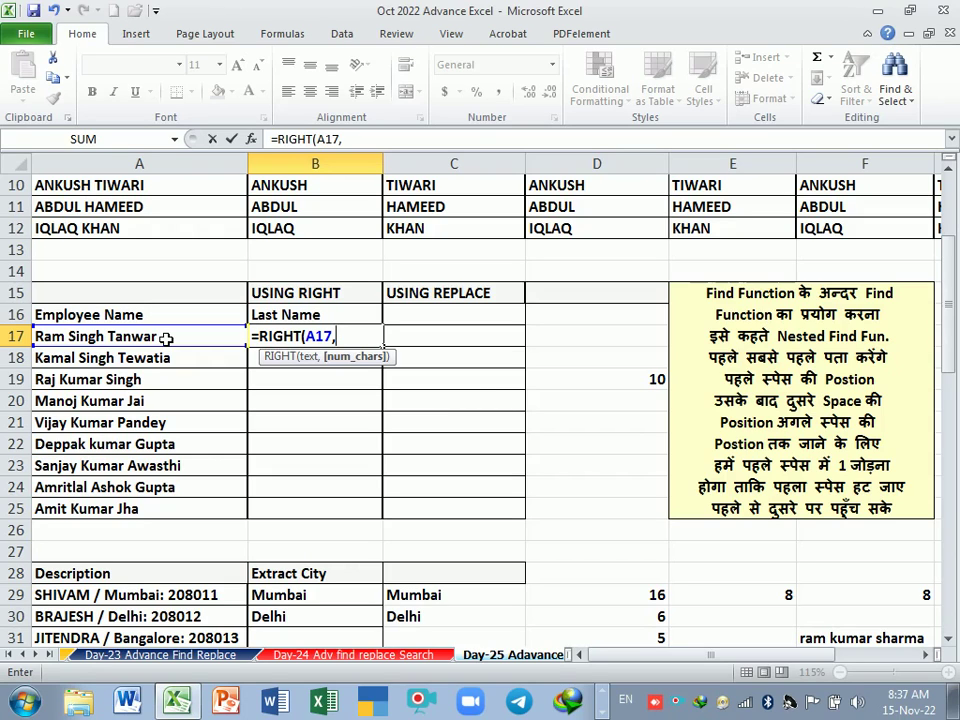
{"action": "type", "text": "len("}
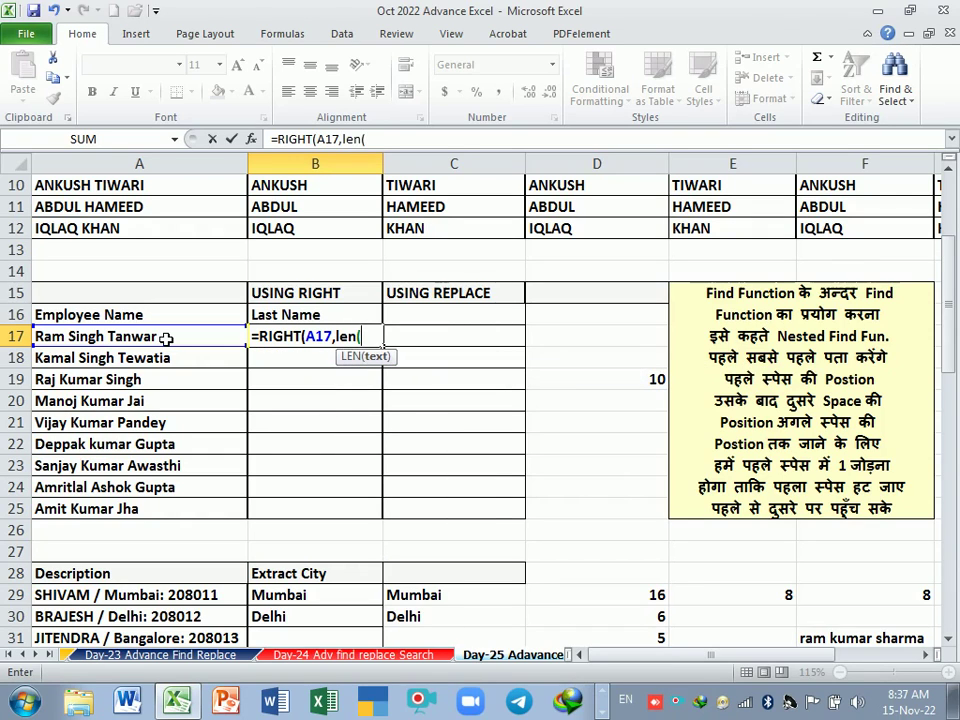
{"action": "left_click", "coordinate": [166, 340]}
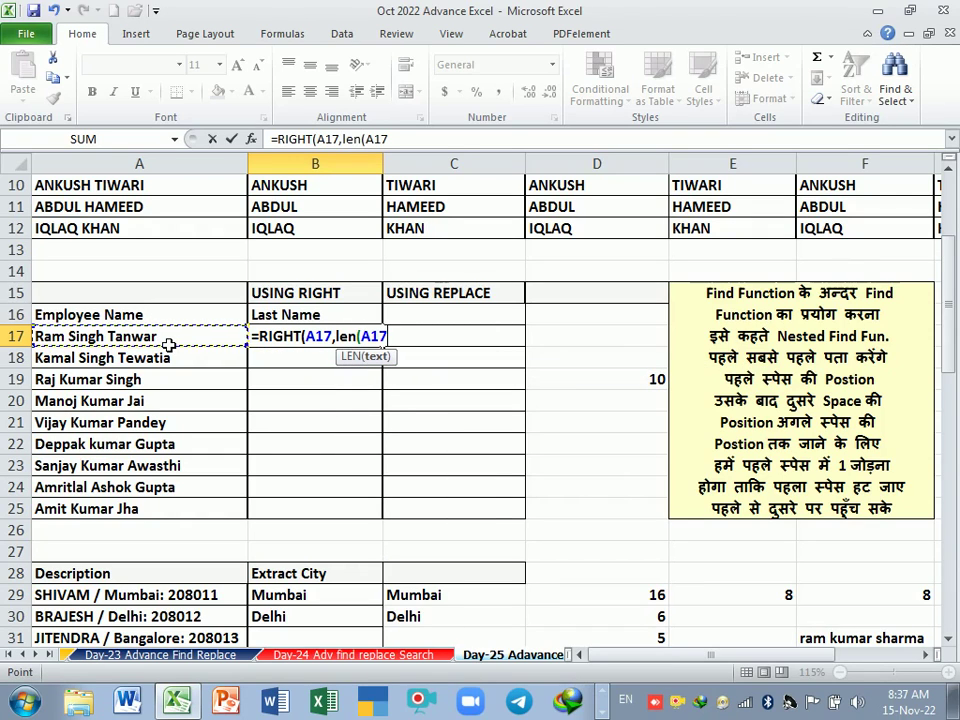
{"action": "type", "text": ")-"}
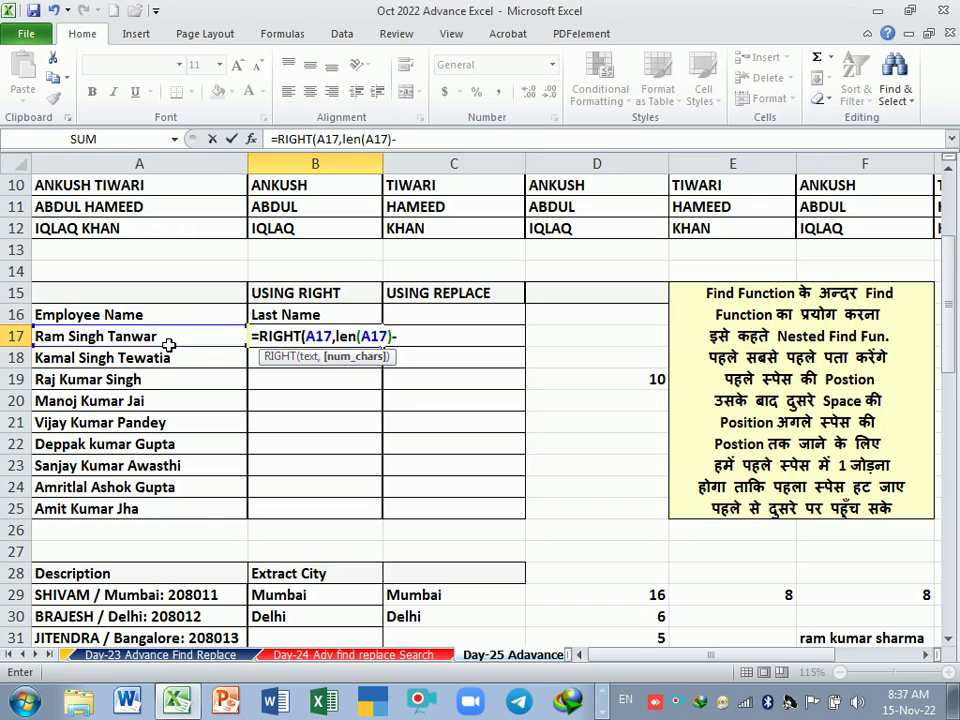
{"action": "type", "text": "find"}
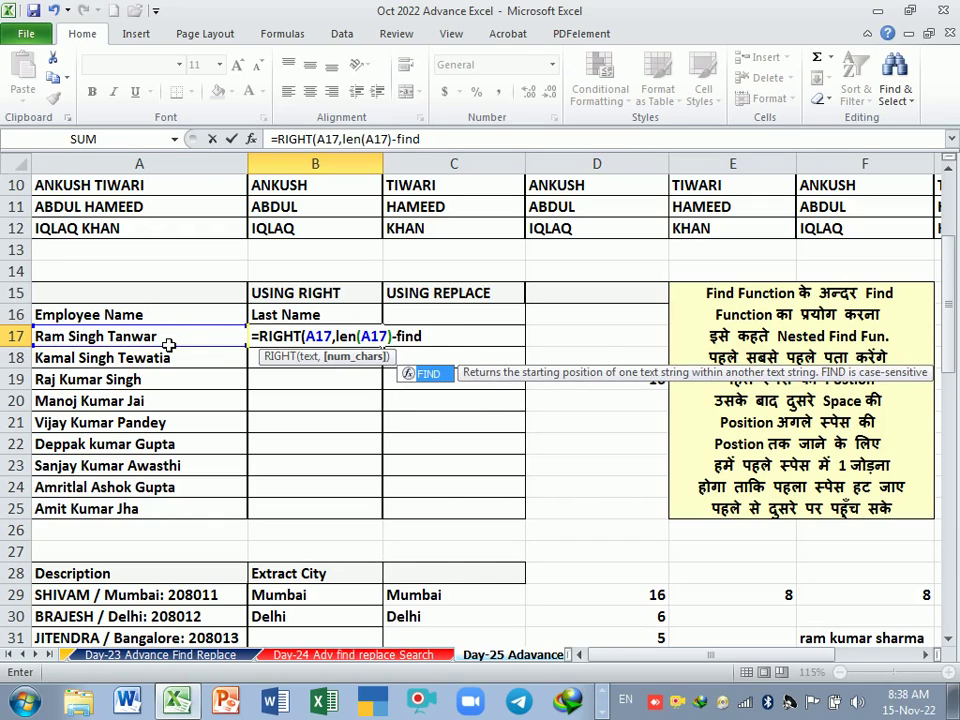
{"action": "type", "text": "(\" \","}
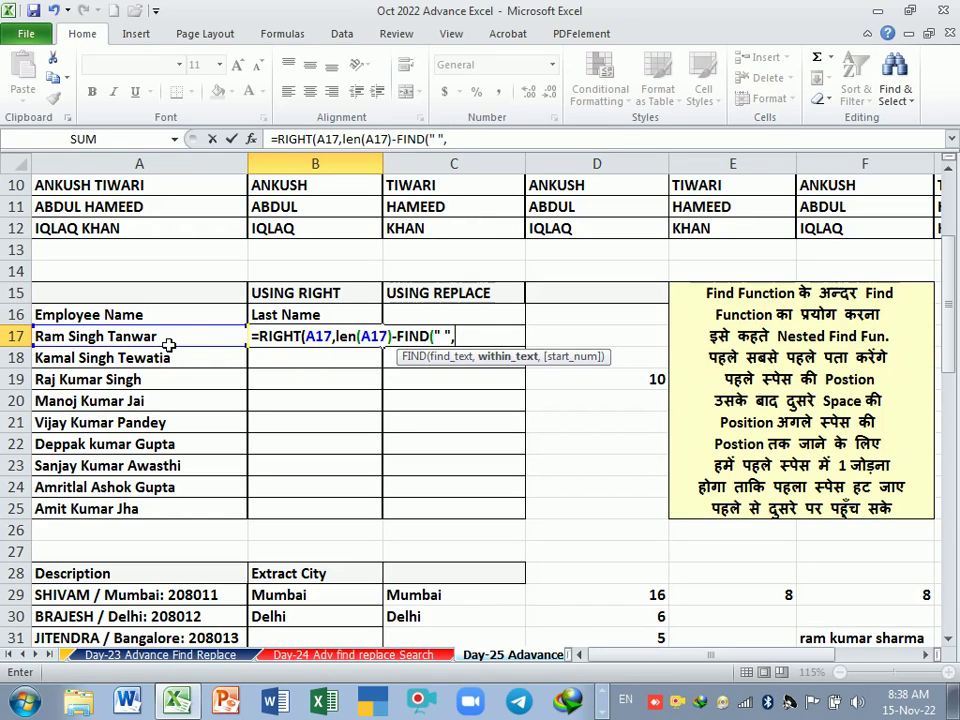
Finish with FIND(" ",A17,FIND(" ",A17)+1) and fill B17's formula down to B25.
{"action": "left_click", "coordinate": [169, 345]}
{"action": "type", "text": ","}
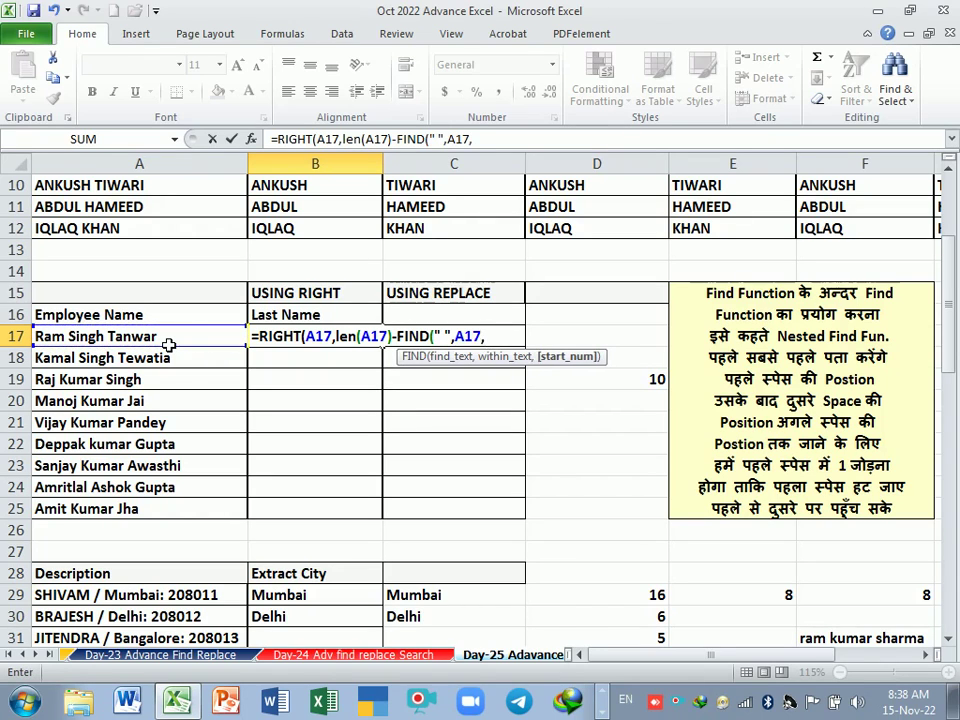
{"action": "type", "text": "find("}
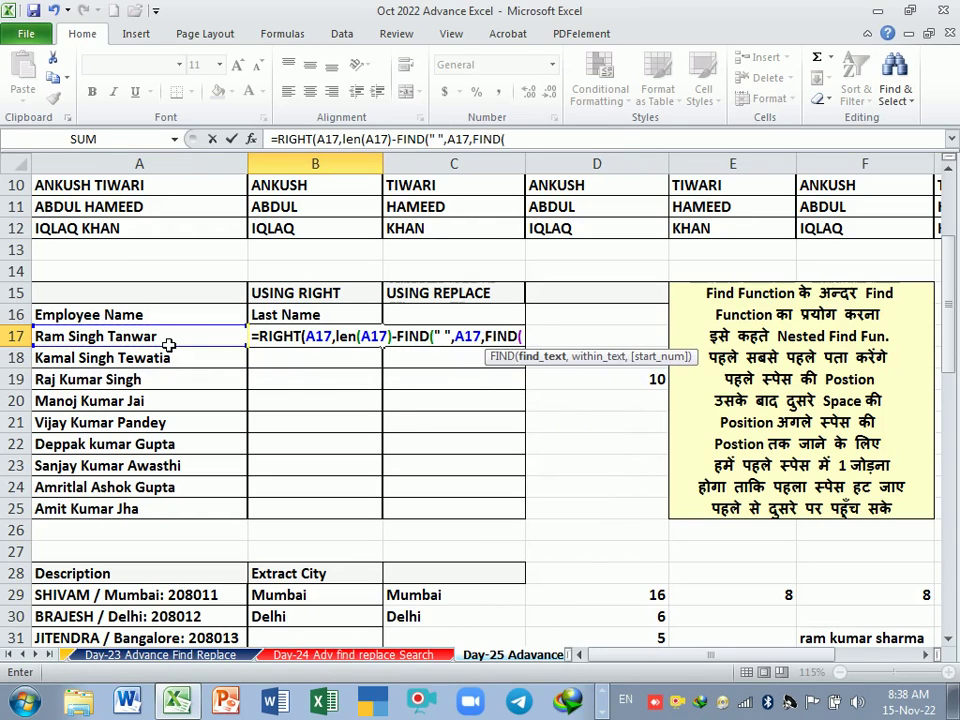
{"action": "type", "text": "\" \","}
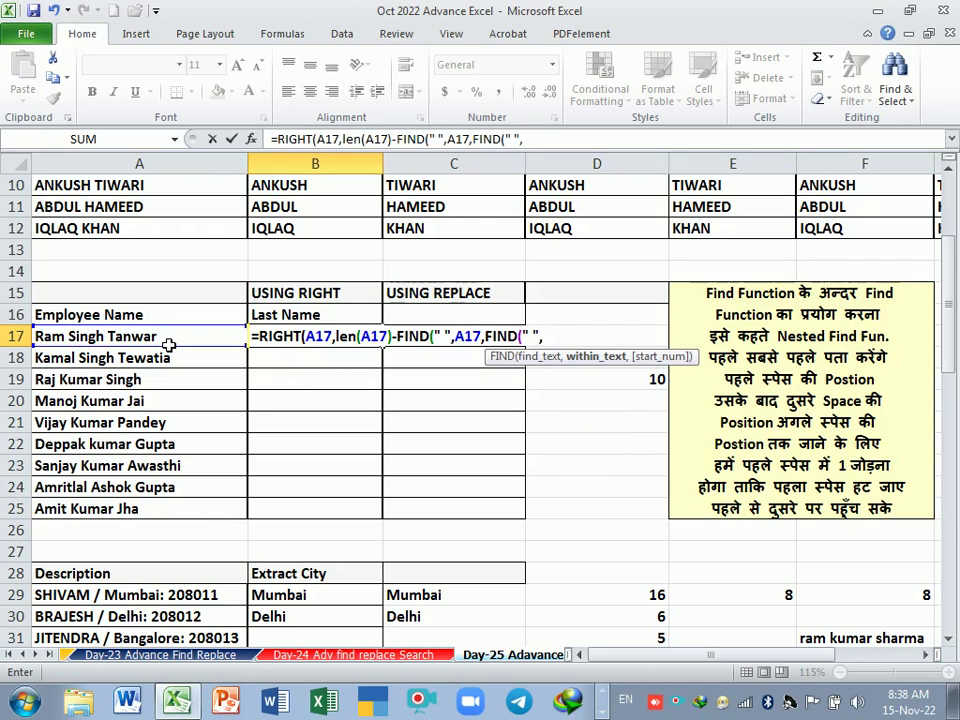
{"action": "left_click", "coordinate": [169, 345]}
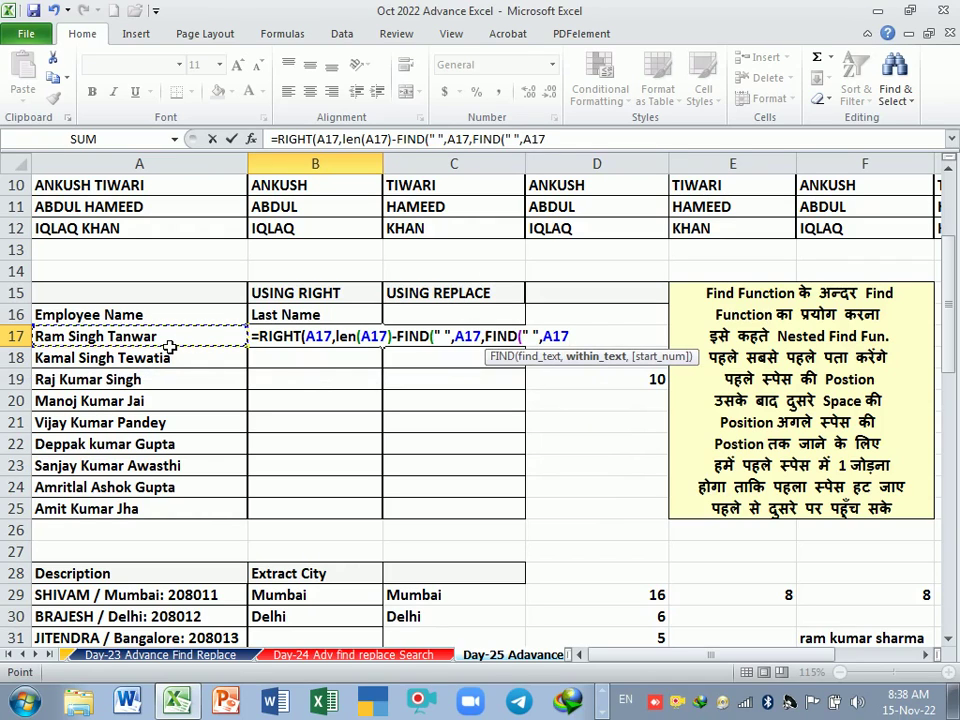
{"action": "type", "text": ")+"}
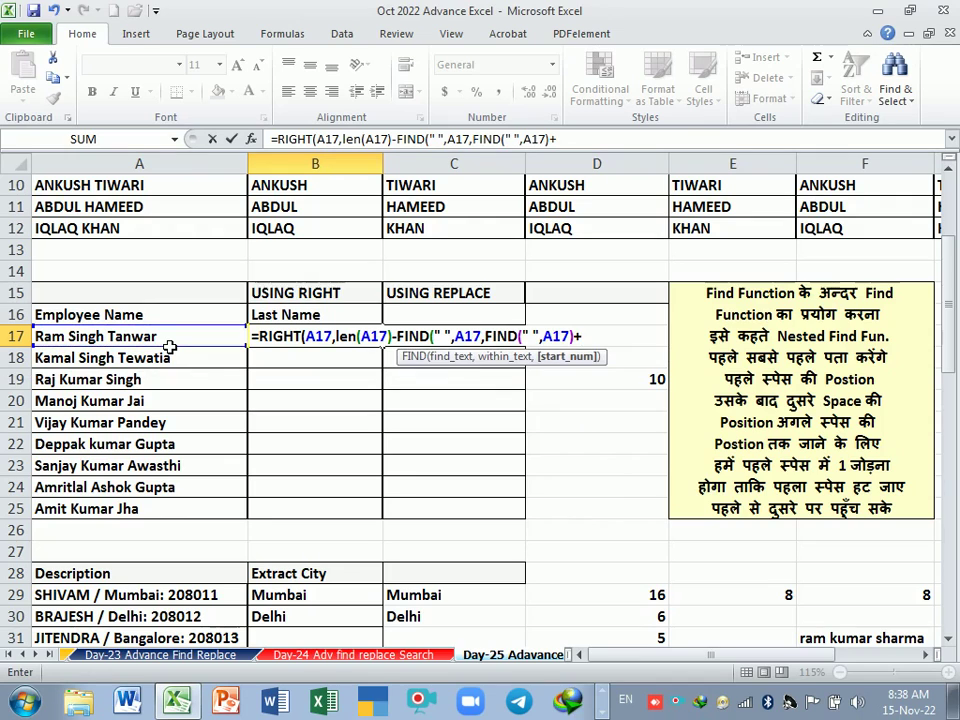
{"action": "type", "text": "1"}
{"action": "key", "text": "Return"}
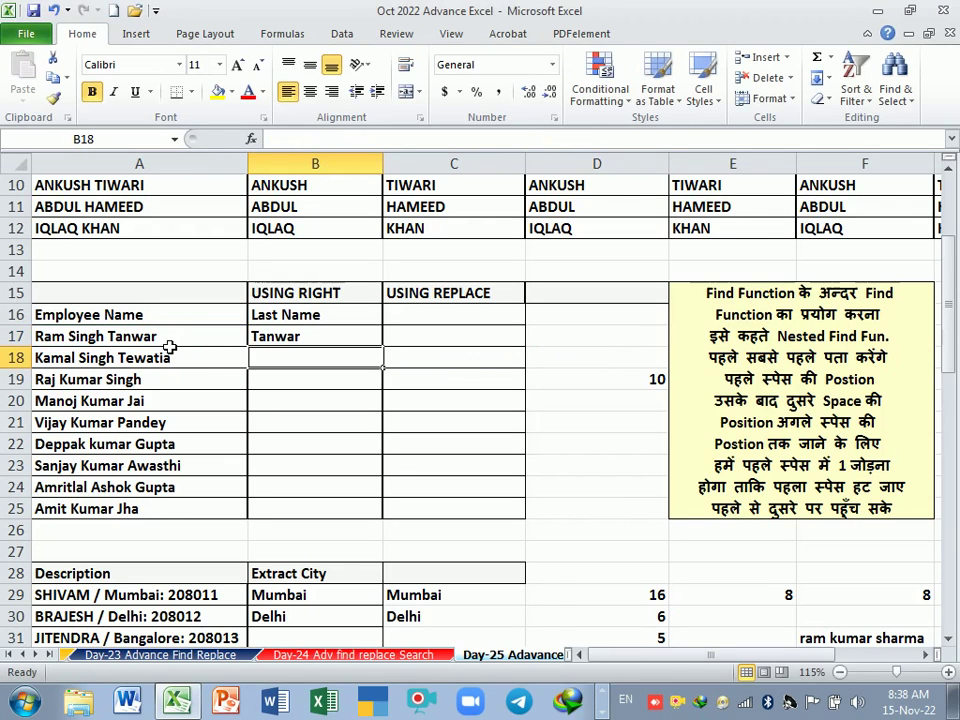
{"action": "left_click", "coordinate": [309, 342]}
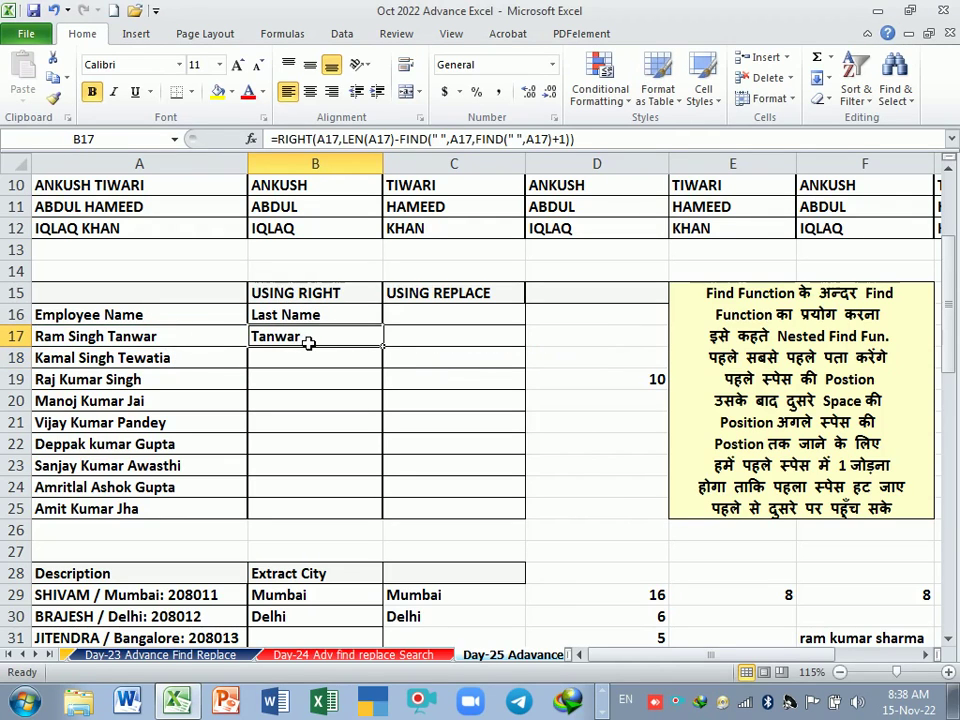
{"action": "left_click_drag", "start_coordinate": [382, 347], "coordinate": [365, 520]}
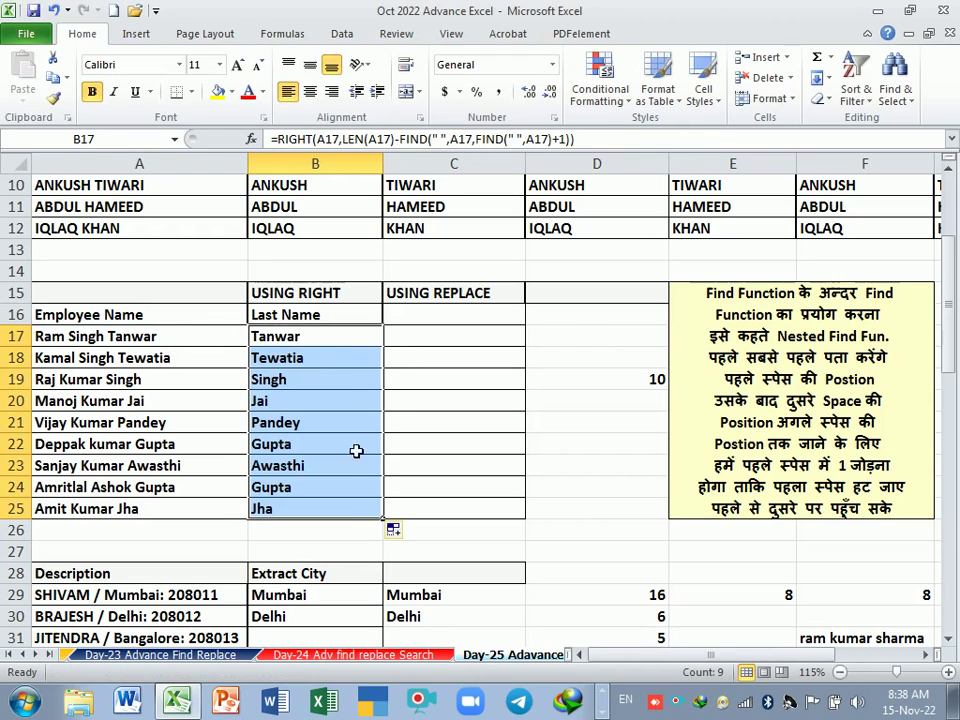
{"action": "left_click", "coordinate": [343, 317]}
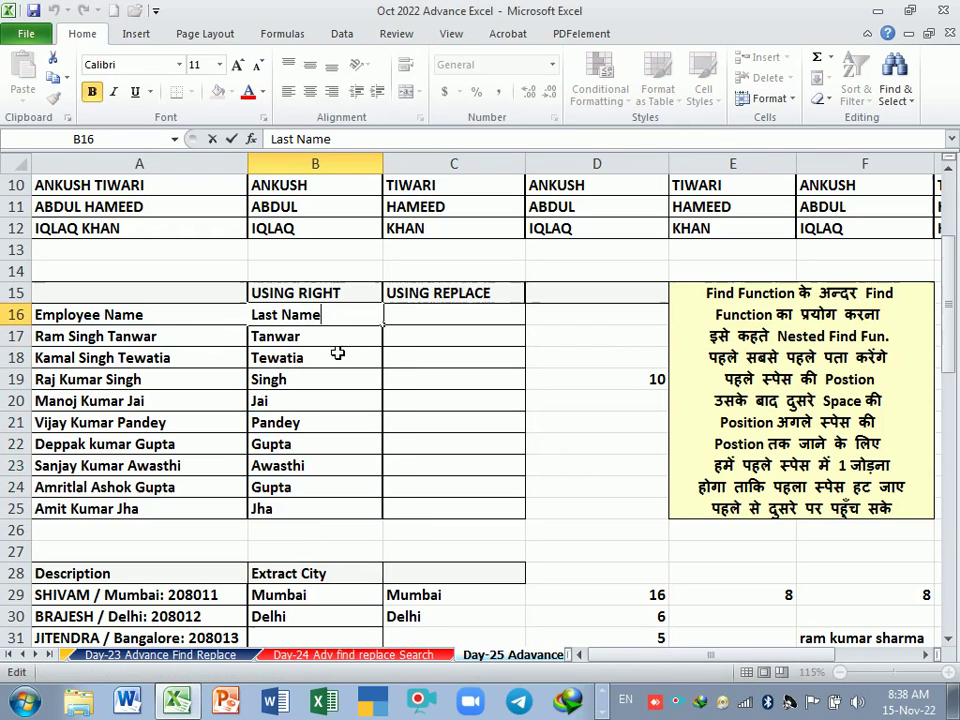
{"action": "left_click", "coordinate": [338, 346]}
{"action": "double_click", "coordinate": [338, 346]}
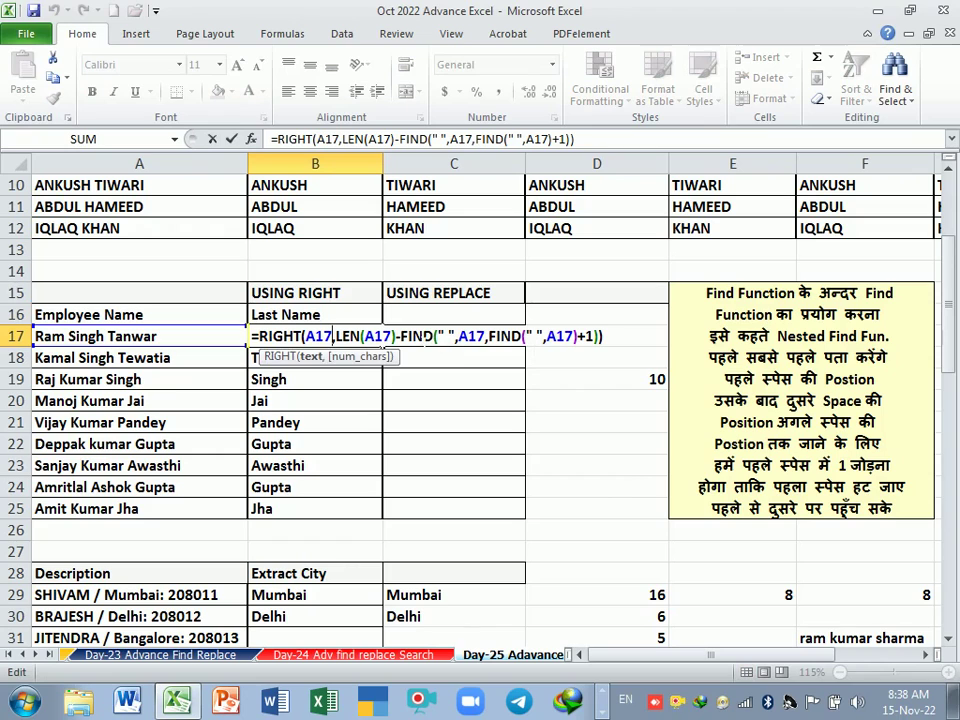
{"action": "left_click_drag", "start_coordinate": [399, 337], "coordinate": [603, 337]}
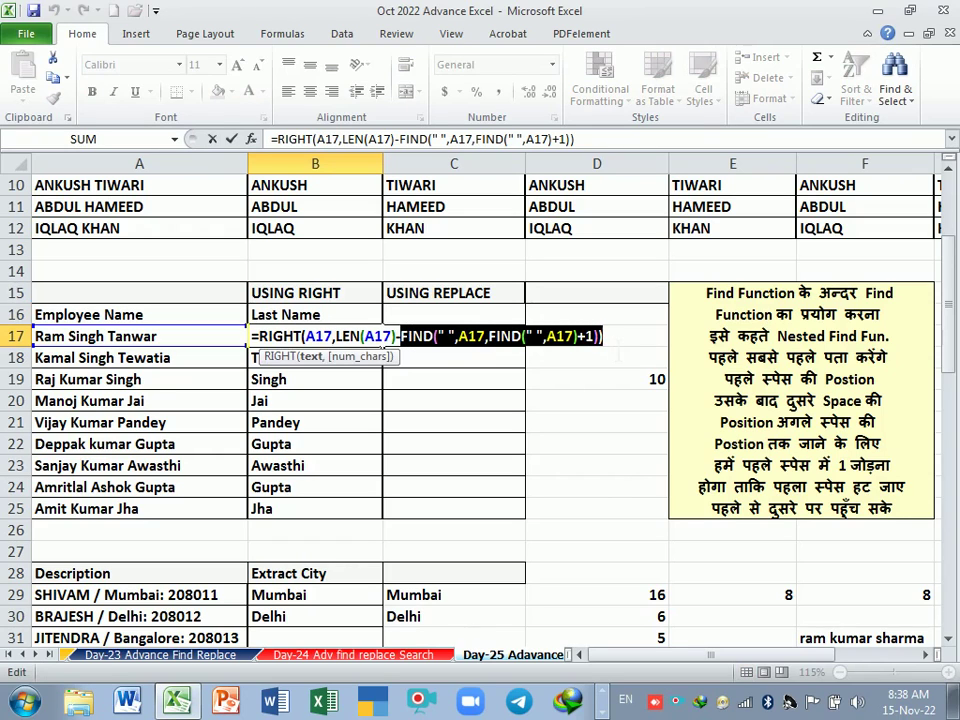
{"action": "key", "text": "shift+Left"}
{"action": "key", "text": "shift+Left"}
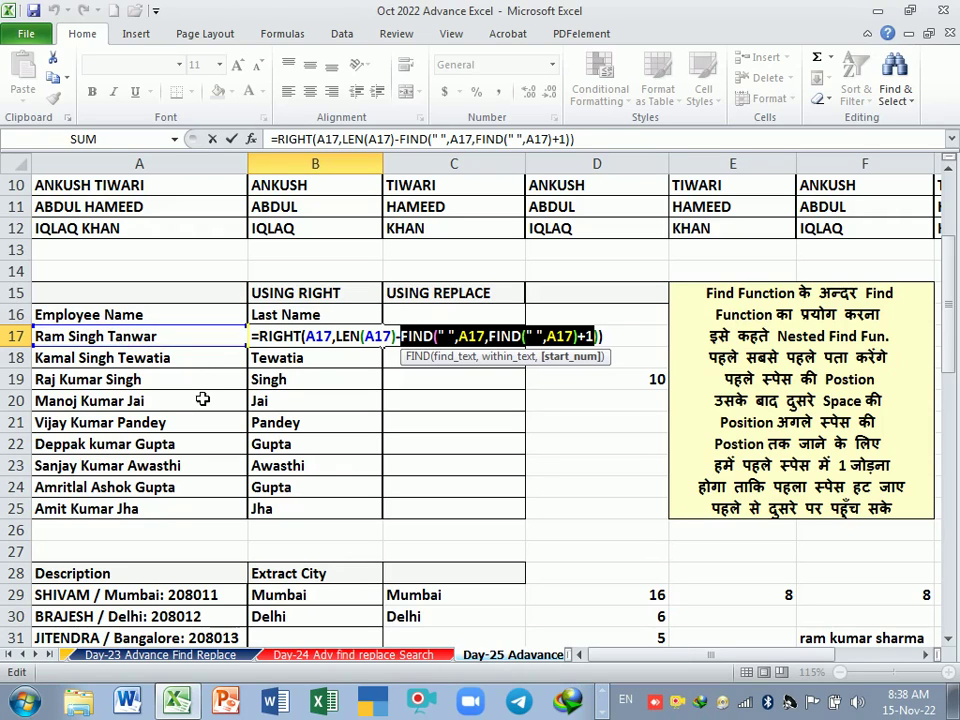
{"action": "key", "text": "Return"}
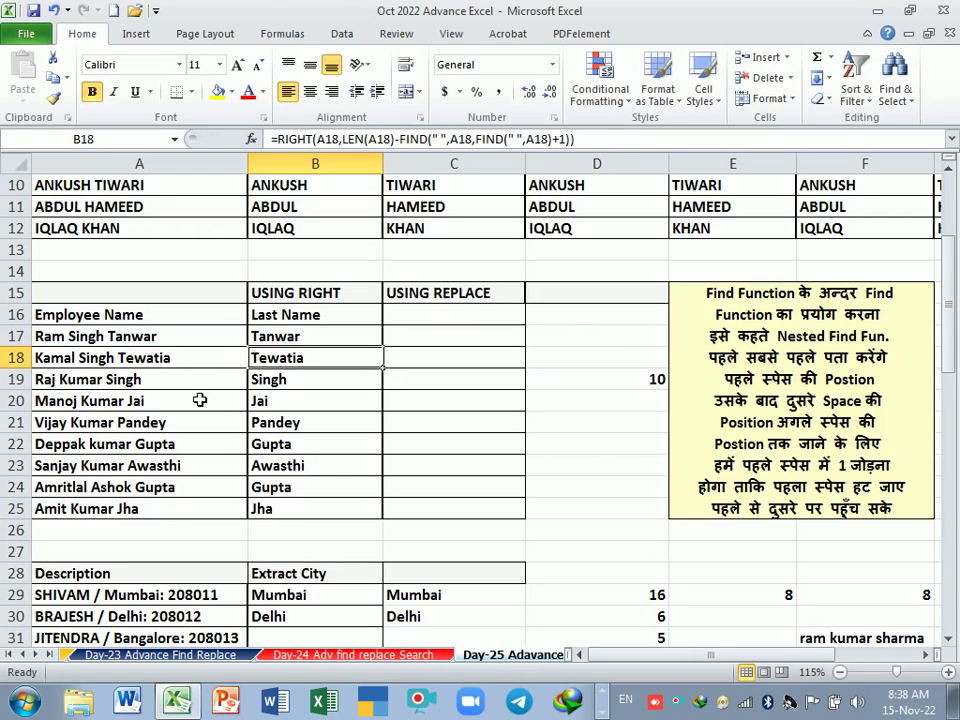
{"action": "left_click", "coordinate": [446, 341]}
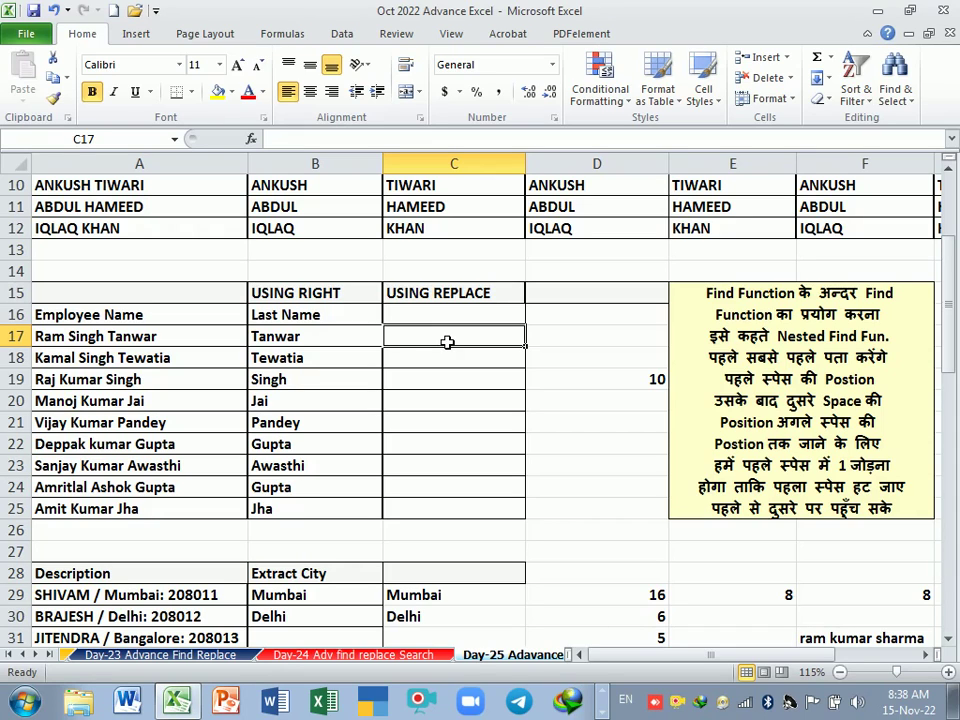
Begin the C17 formula as =REPLACE(A17,1, with a FIND to follow.
{"action": "type", "text": "=rp"}
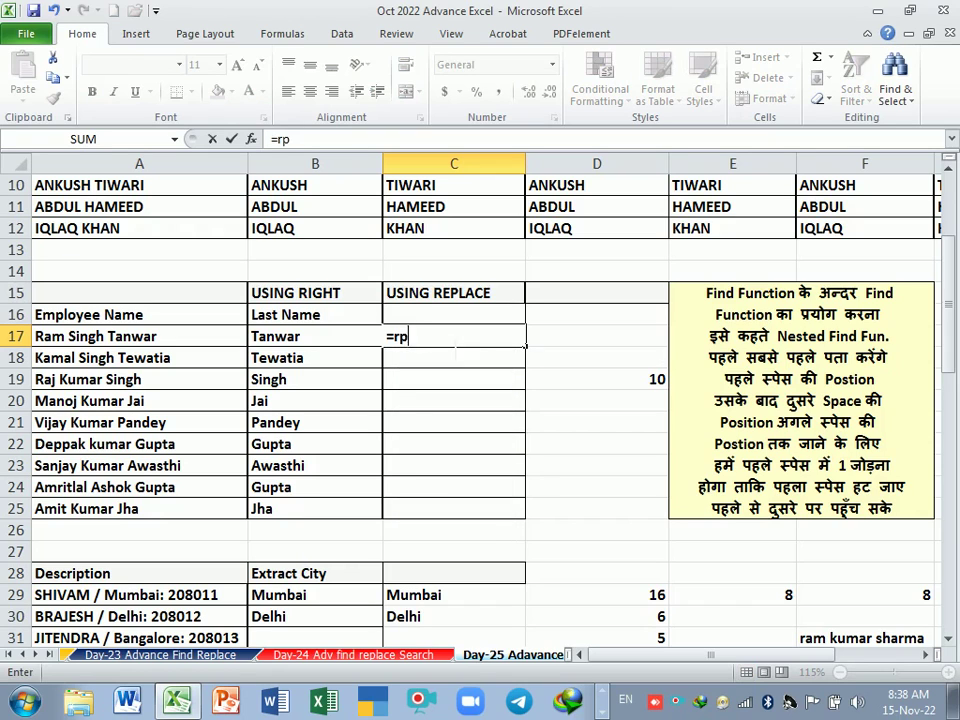
{"action": "key", "text": "BackSpace"}
{"action": "key", "text": "BackSpace"}
{"action": "type", "text": "r"}
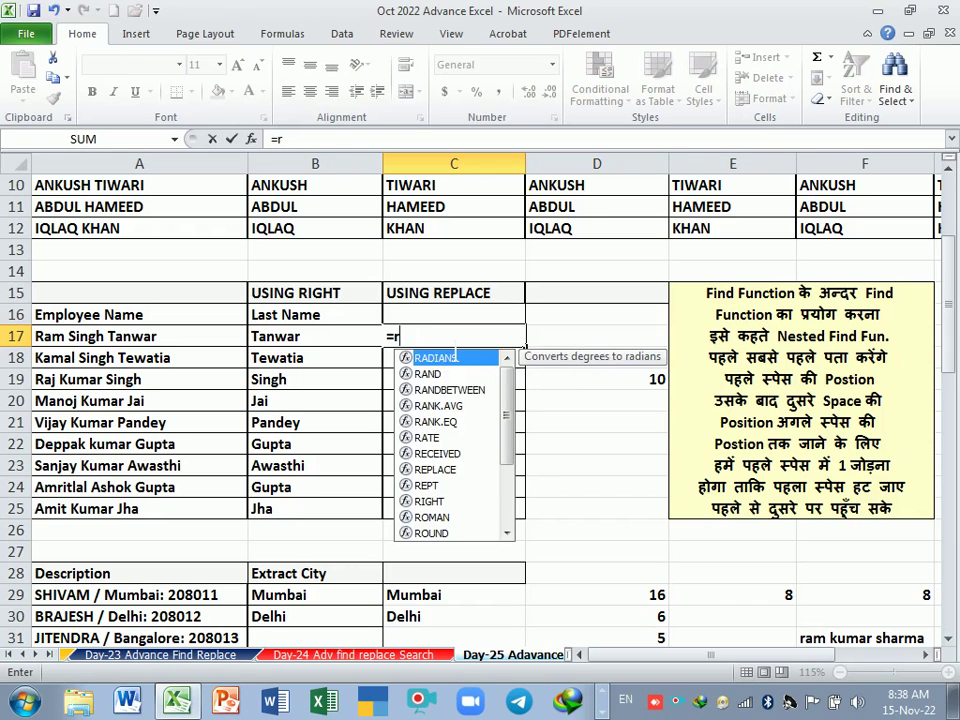
{"action": "type", "text": "ep"}
{"action": "key", "text": "Tab"}
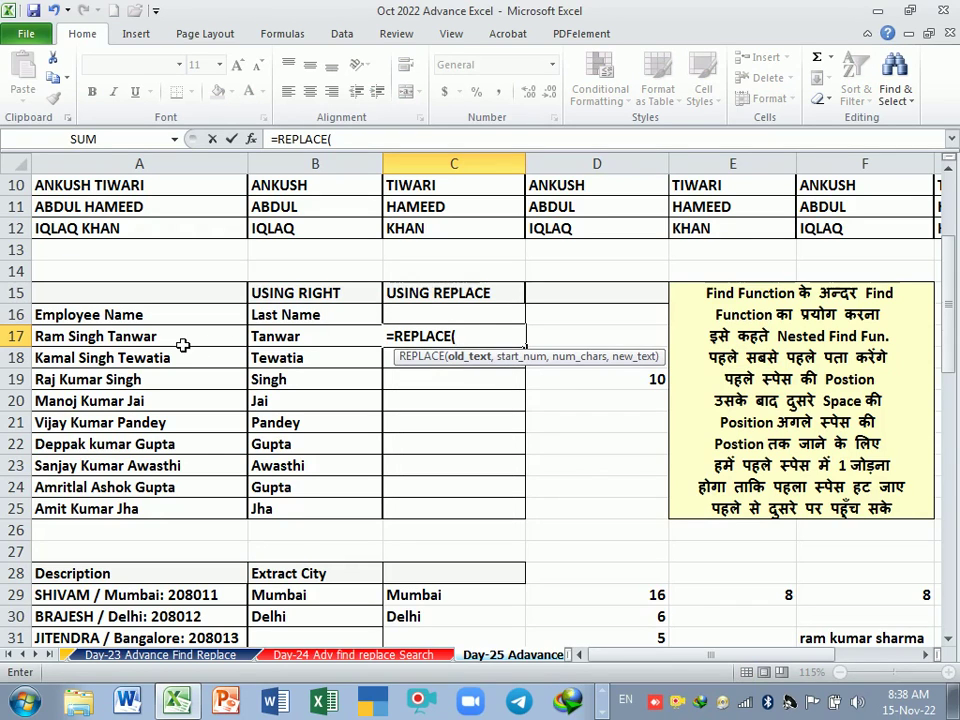
{"action": "left_click", "coordinate": [183, 344]}
{"action": "type", "text": ","}
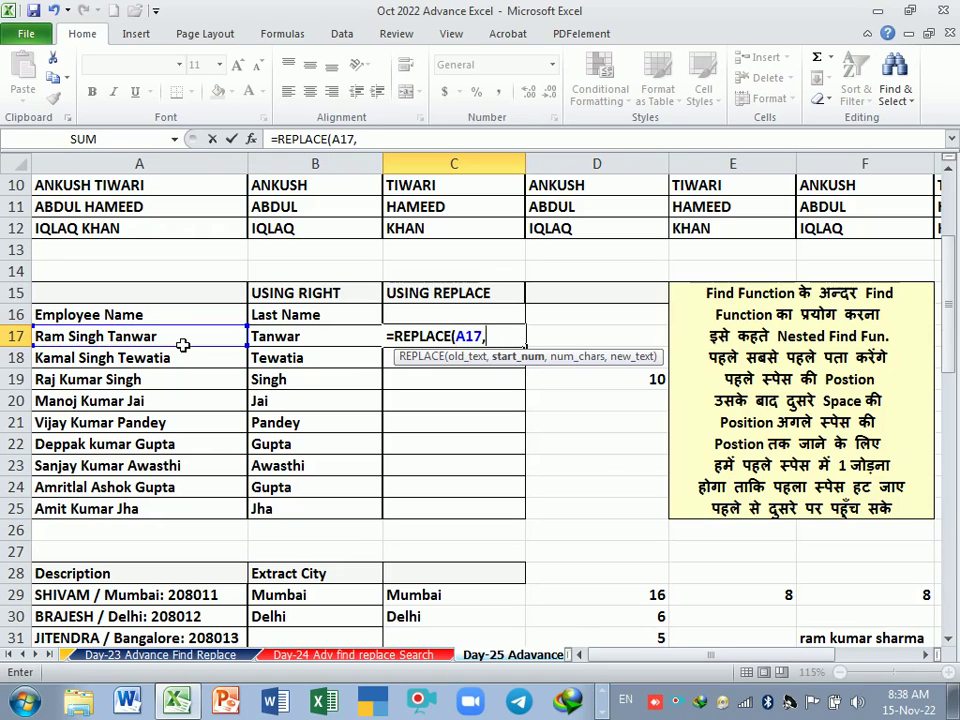
{"action": "type", "text": "1,"}
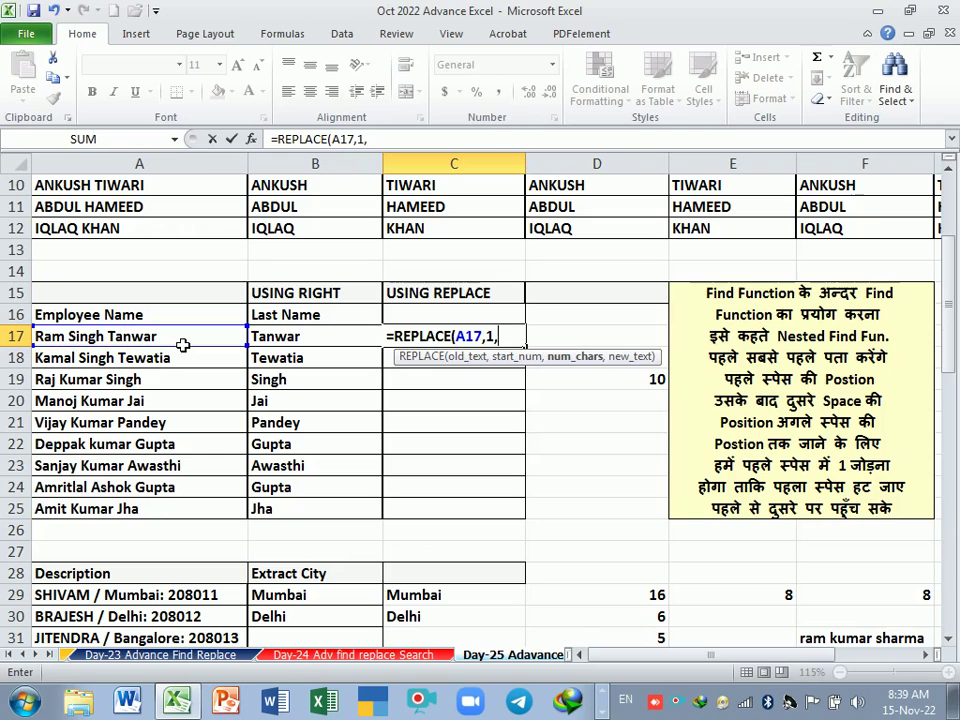
{"action": "type", "text": "find"}
Complete it with FIND(" ",A17,FIND(" ",A17)+1) and an empty replacement so C17 returns Tanwar.
{"action": "key", "text": "Tab"}
{"action": "type", "text": "\""}
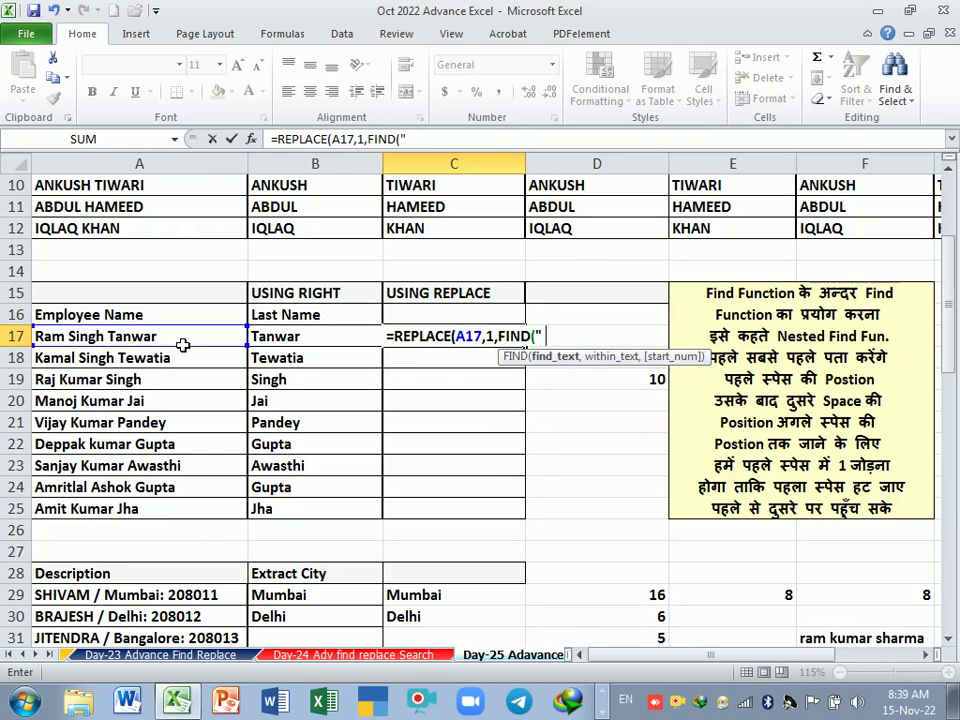
{"action": "type", "text": " \",fi"}
{"action": "key", "text": "BackSpace"}
{"action": "key", "text": "BackSpace"}
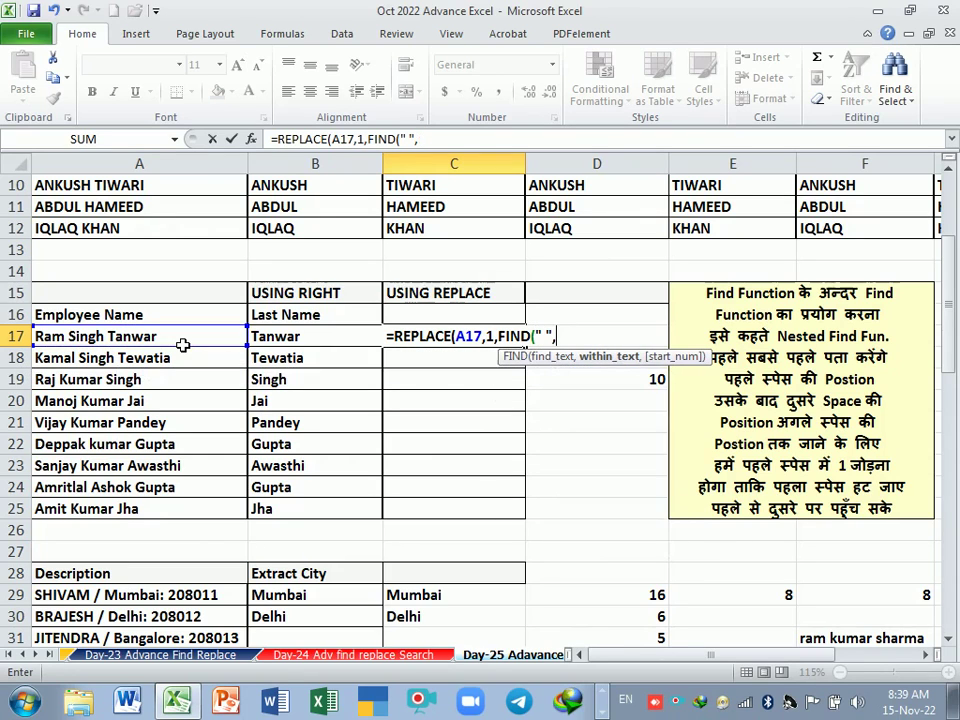
{"action": "type", "text": "a17,"}
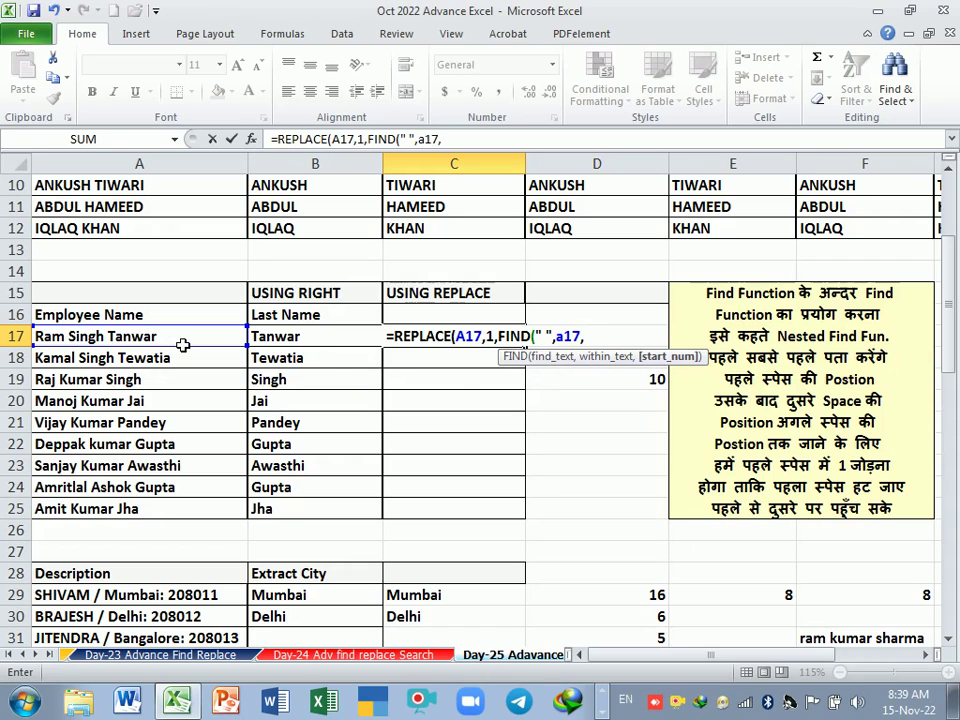
{"action": "type", "text": "fid"}
{"action": "key", "text": "BackSpace"}
{"action": "key", "text": "BackSpace"}
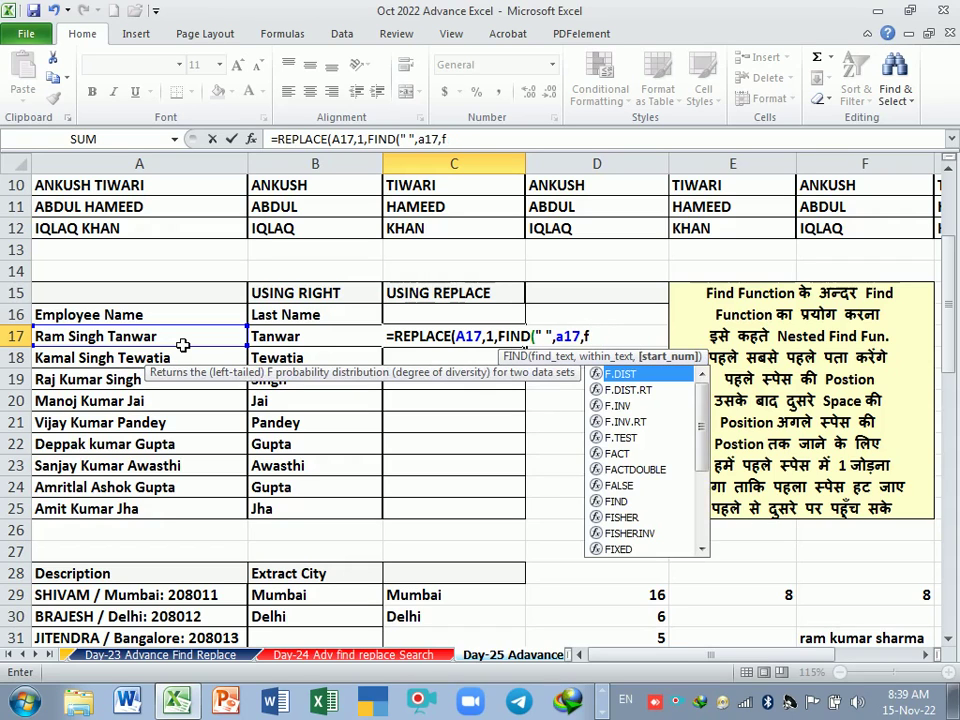
{"action": "type", "text": "ind"}
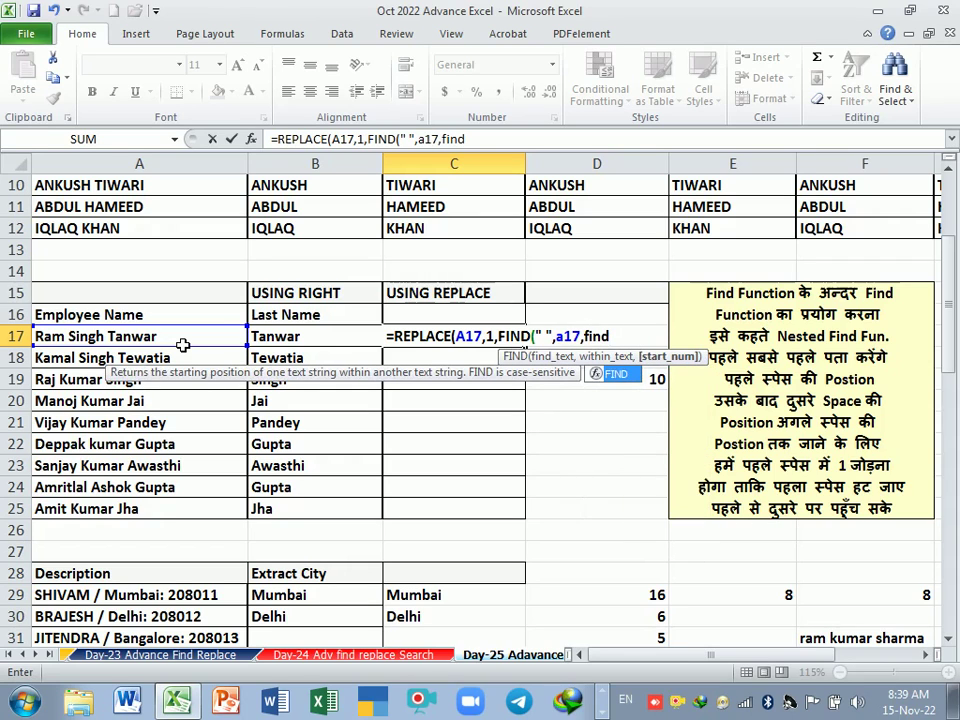
{"action": "key", "text": "Tab"}
{"action": "type", "text": "\" \","}
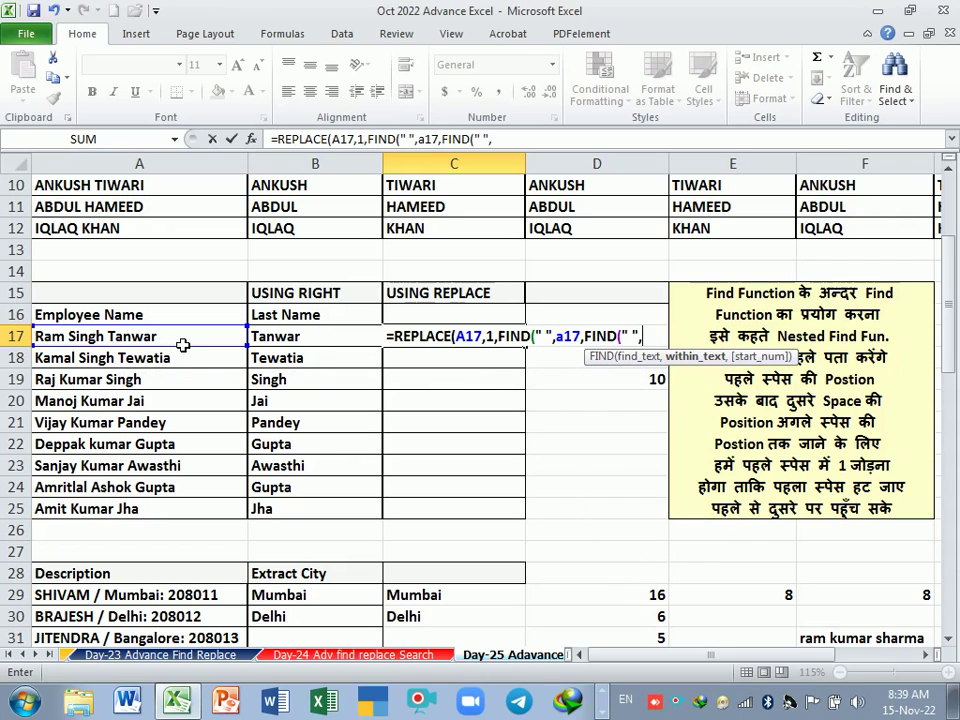
{"action": "left_click", "coordinate": [183, 345]}
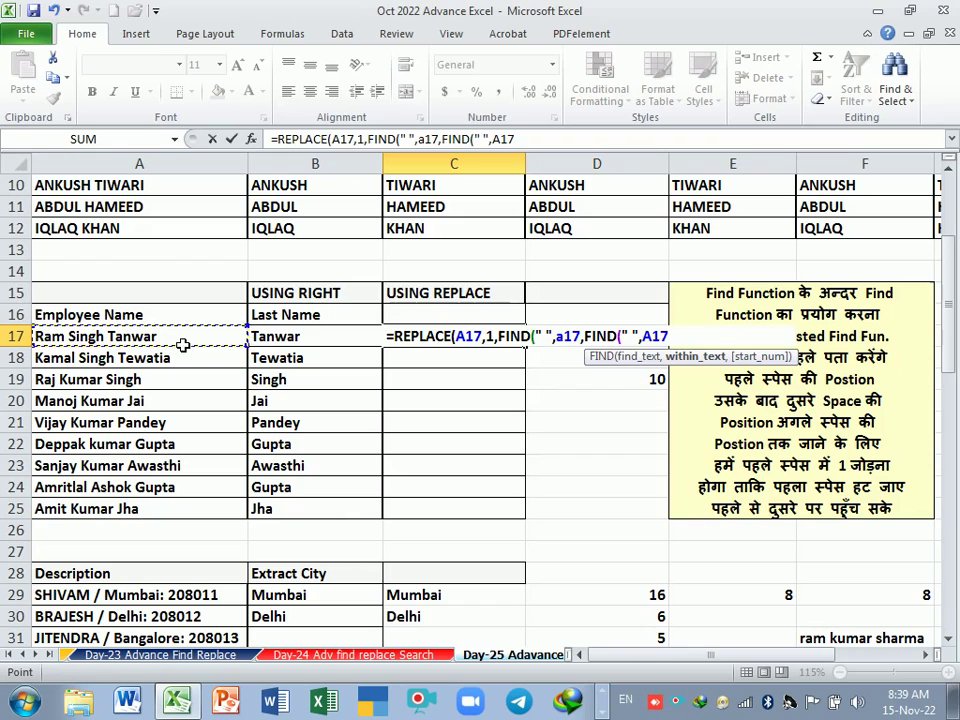
{"action": "type", "text": ")"}
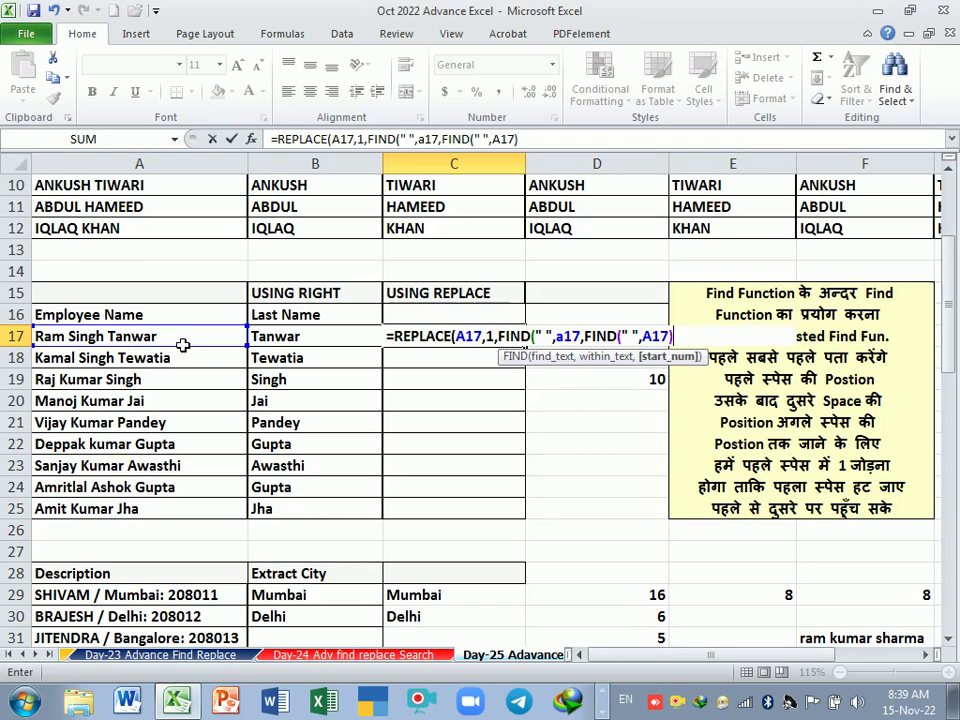
{"action": "type", "text": "+1"}
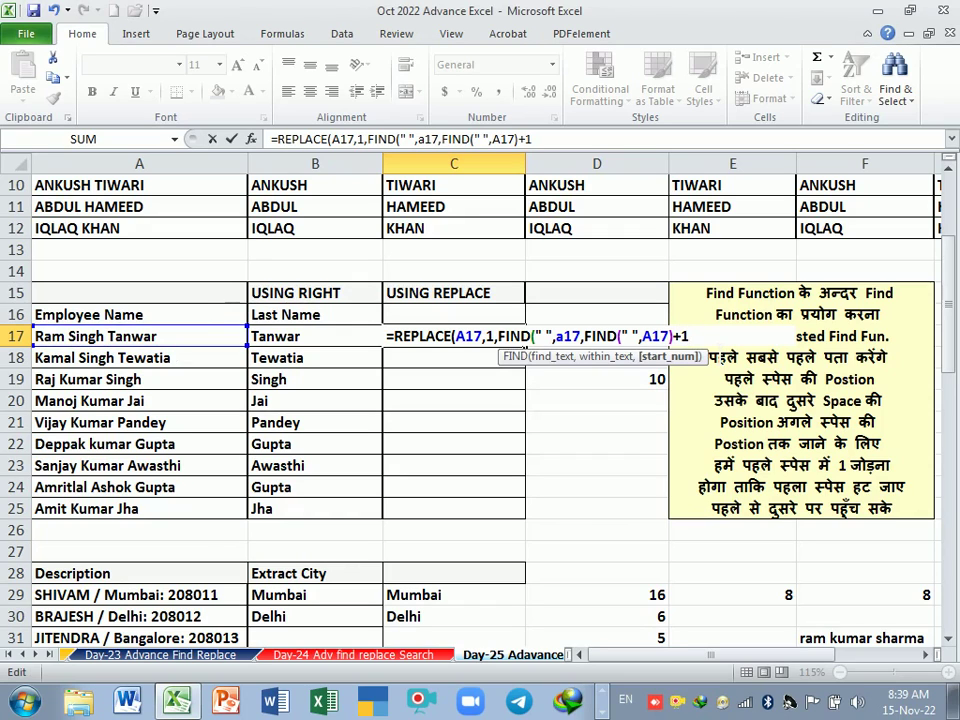
{"action": "type", "text": ","}
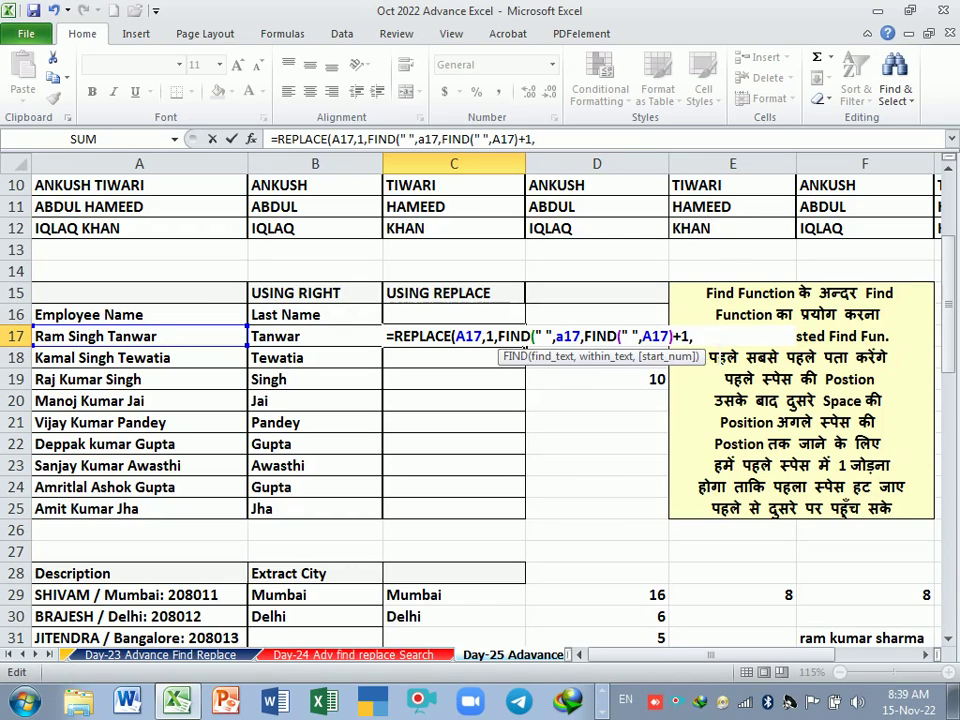
{"action": "key", "text": "BackSpace"}
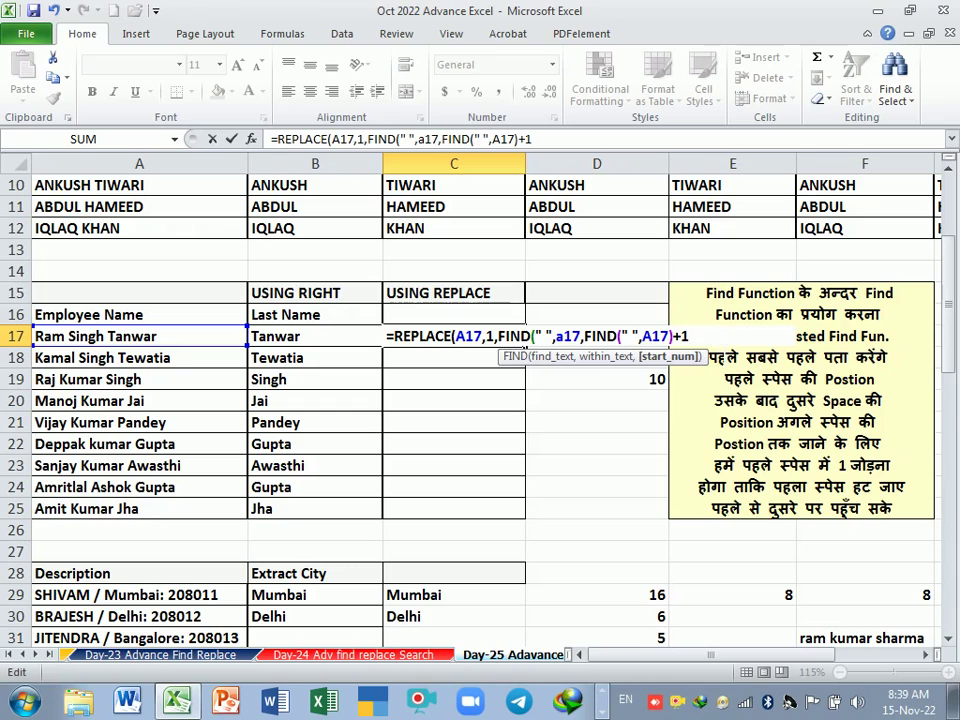
{"action": "type", "text": ")"}
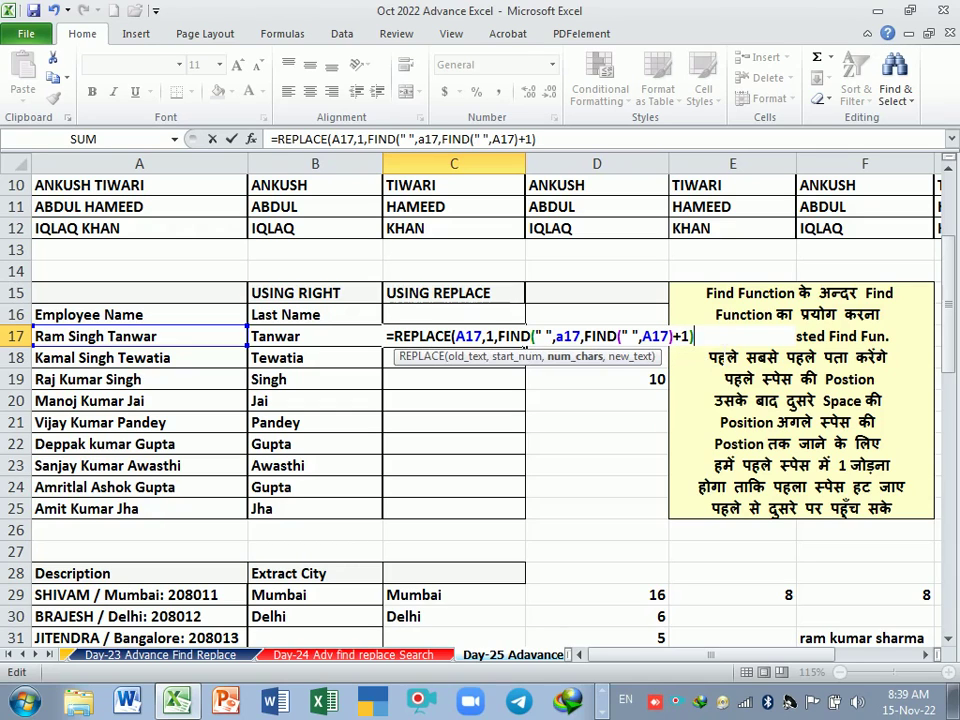
{"action": "type", "text": ","}
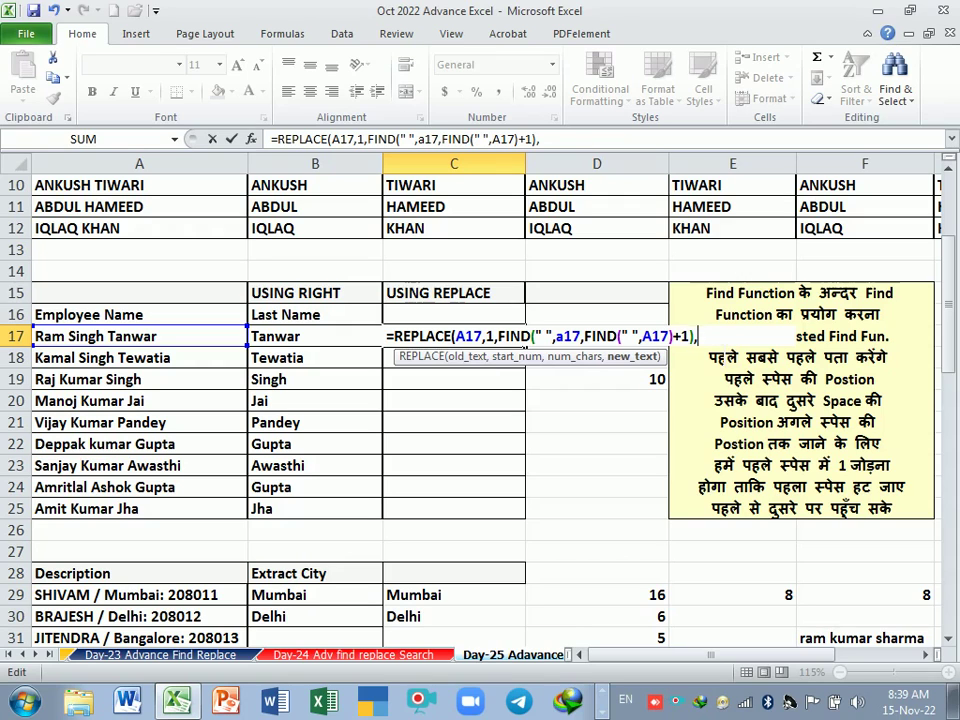
{"action": "type", "text": "\"\")"}
{"action": "key", "text": "Return"}
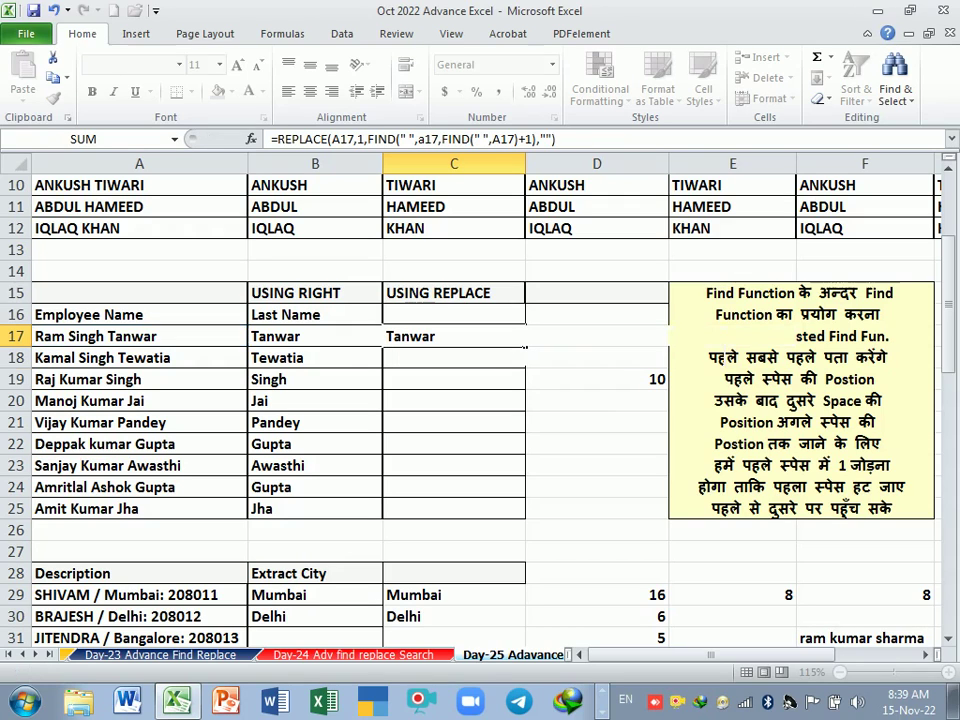
Fill the REPLACE formula down to C25, then copy the table block A15:C21.
{"action": "left_click", "coordinate": [502, 340]}
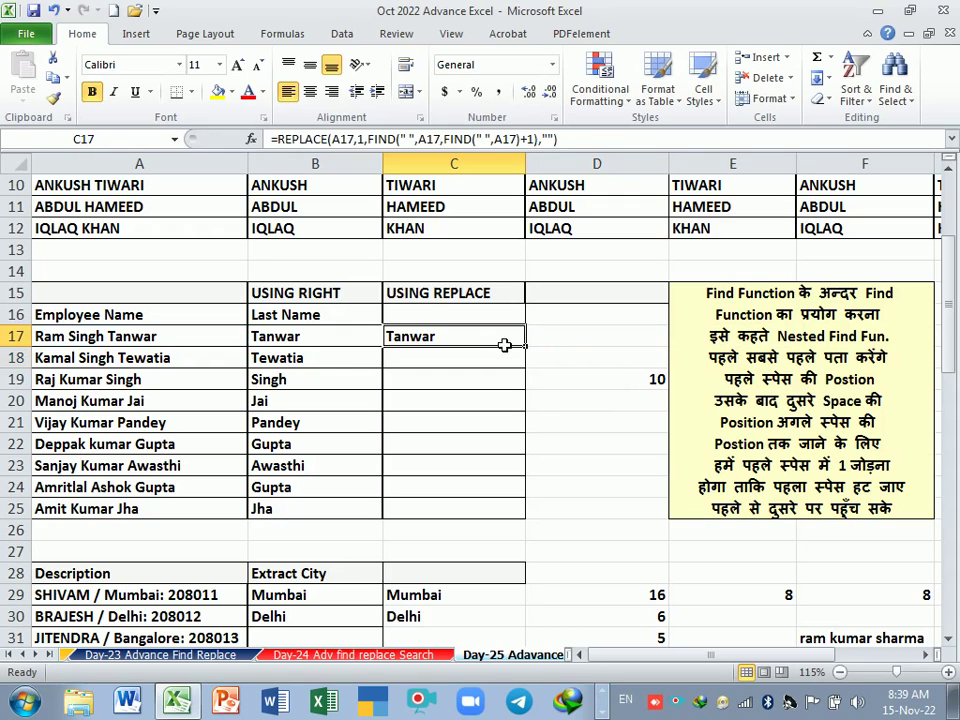
{"action": "left_click_drag", "start_coordinate": [533, 354], "coordinate": [527, 521]}
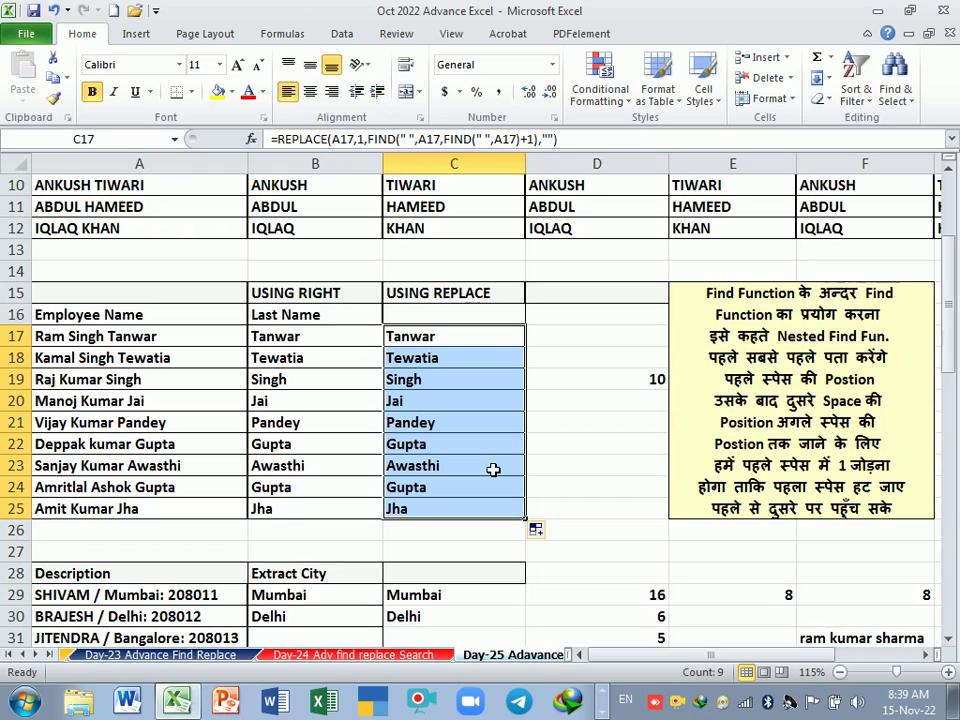
{"action": "scroll", "coordinate": [493, 469], "scroll_direction": "down", "scroll_amount": 1}
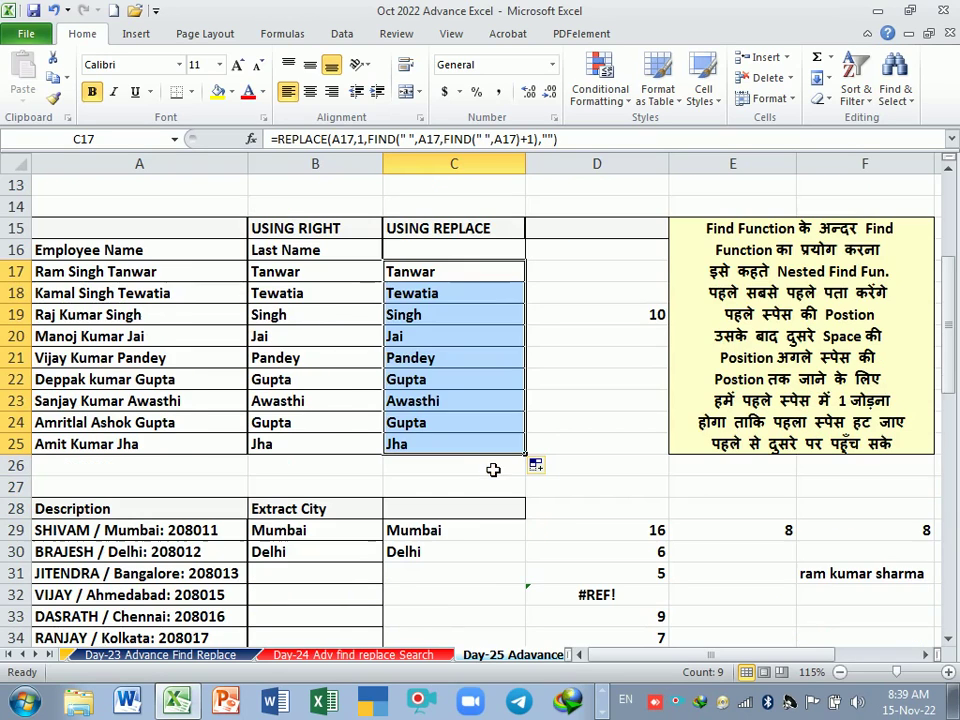
{"action": "left_click_drag", "start_coordinate": [136, 236], "coordinate": [466, 374]}
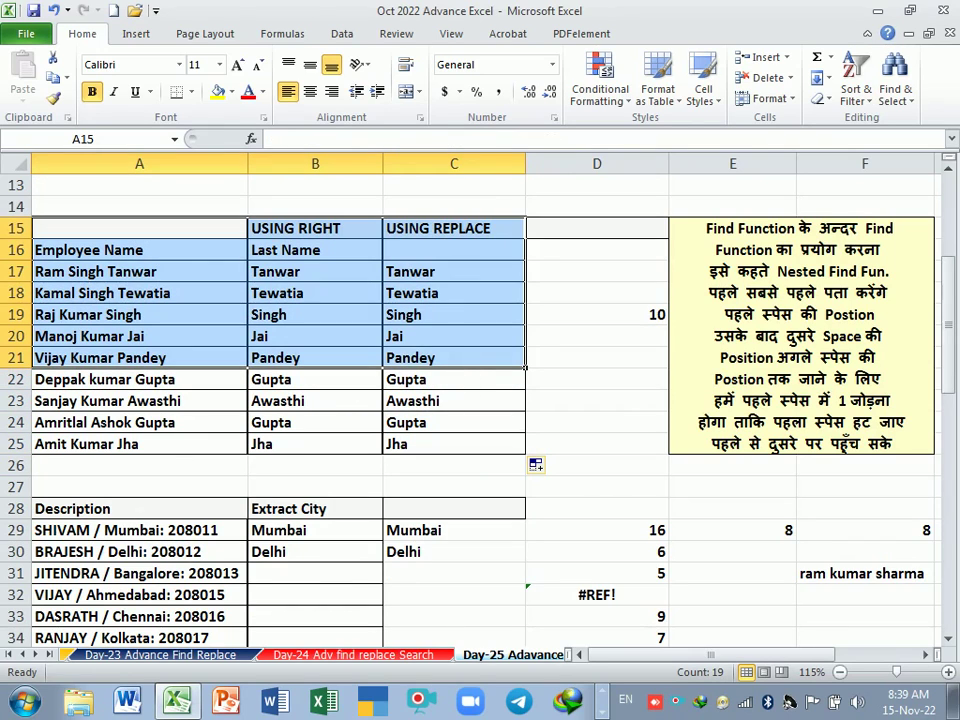
{"action": "key", "text": "ctrl+c"}
Paste the copied name table at A73.
{"action": "scroll", "coordinate": [426, 416], "scroll_direction": "down", "scroll_amount": 8}
{"action": "scroll", "coordinate": [410, 420], "scroll_direction": "down", "scroll_amount": 9}
{"action": "scroll", "coordinate": [410, 420], "scroll_direction": "down", "scroll_amount": 1}
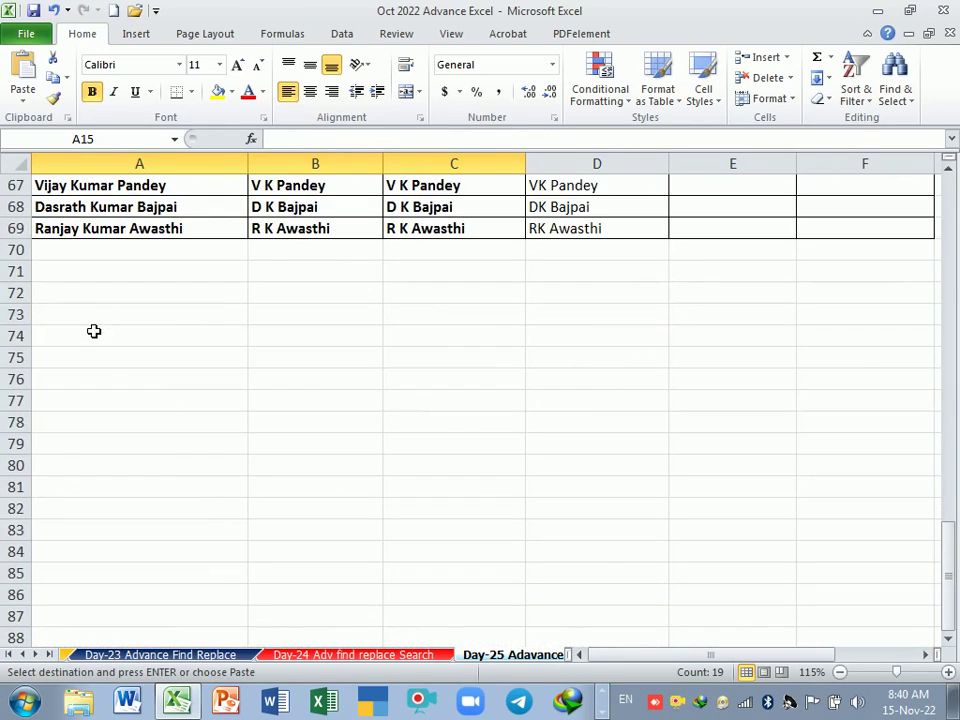
{"action": "left_click", "coordinate": [97, 316]}
{"action": "key", "text": "ctrl+v"}
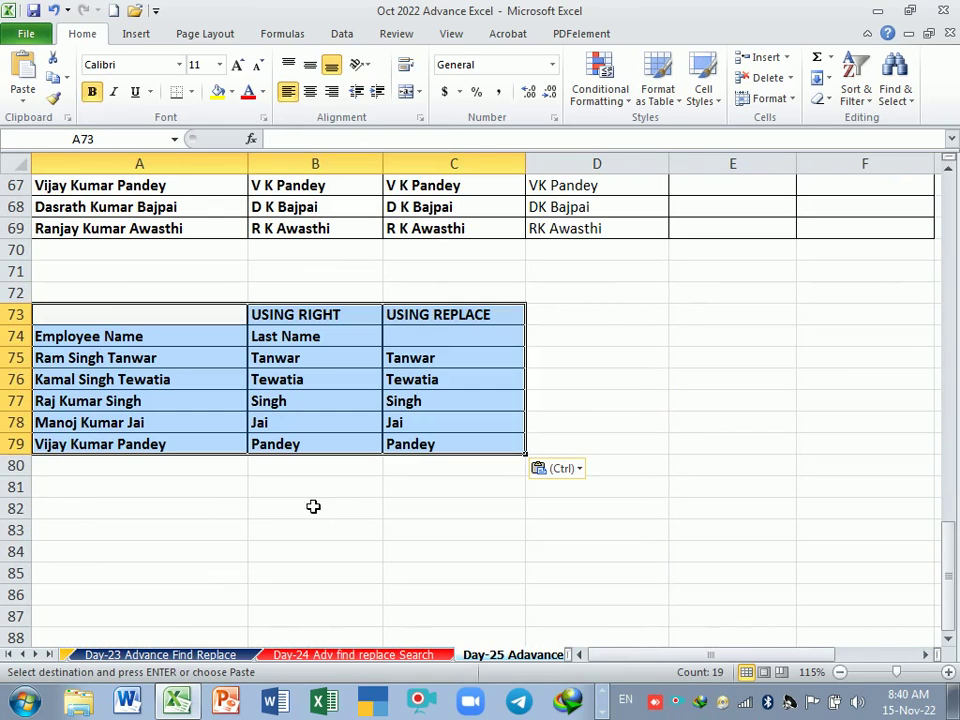
{"action": "left_click", "coordinate": [319, 530]}
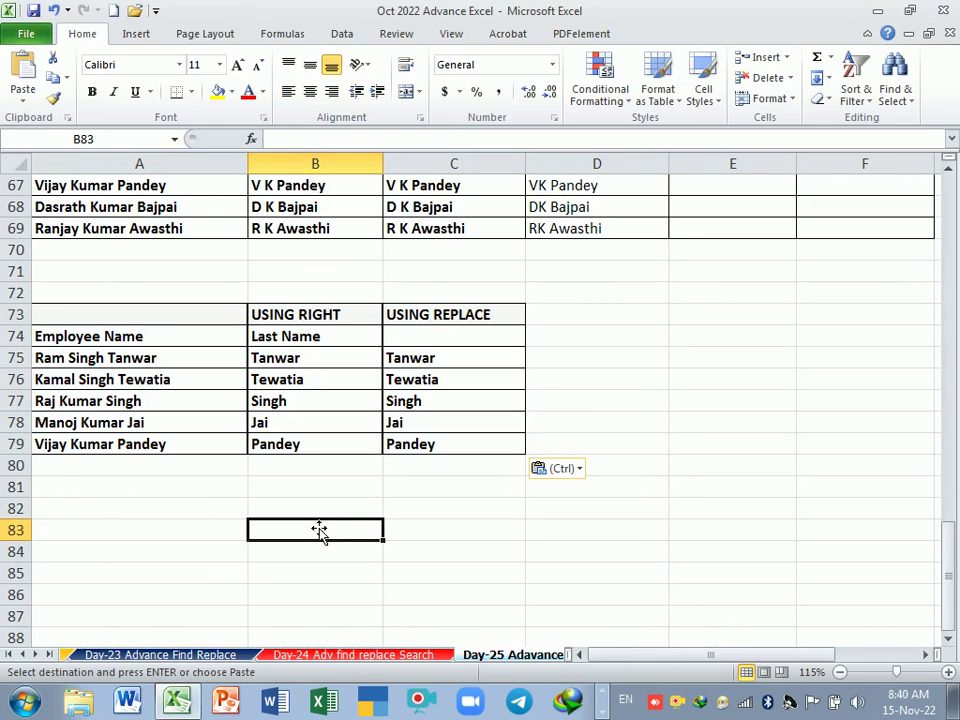
Retitle the B74 header as First Name.
{"action": "left_click", "coordinate": [310, 316]}
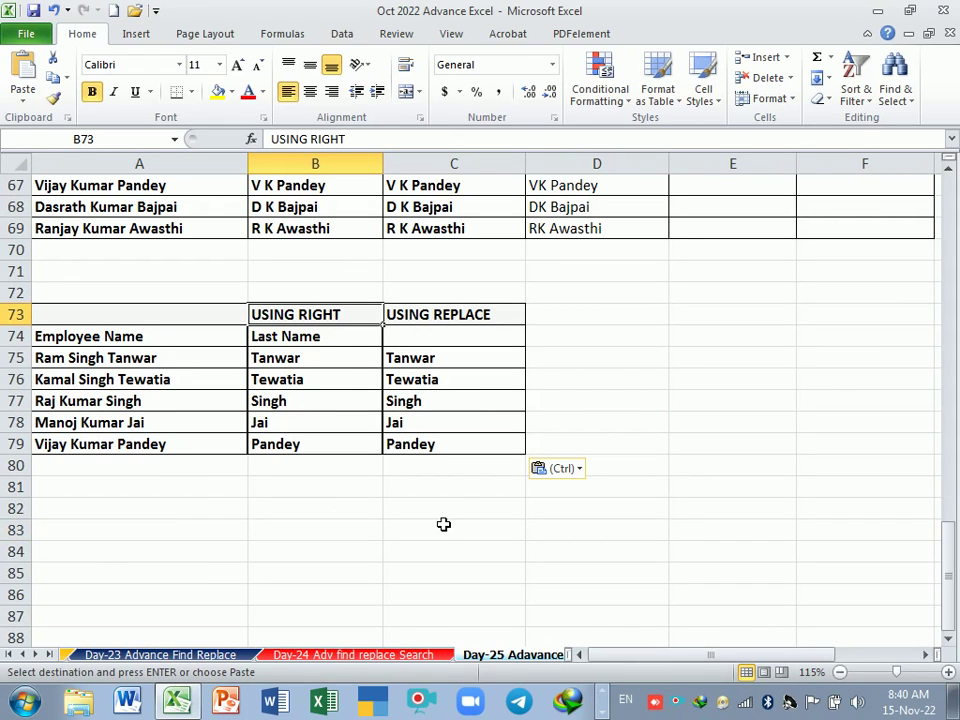
{"action": "key", "text": "Down"}
{"action": "type", "text": "Mi"}
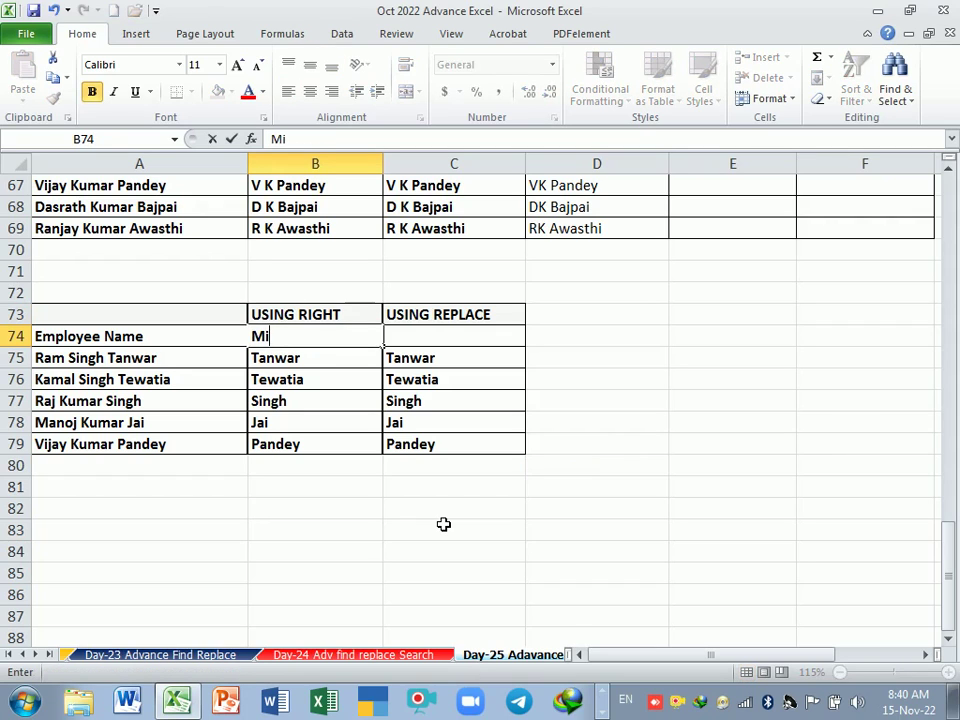
{"action": "key", "text": "BackSpace"}
{"action": "key", "text": "BackSpace"}
{"action": "type", "text": "Fior"}
{"action": "key", "text": "BackSpace"}
{"action": "key", "text": "BackSpace"}
{"action": "type", "text": "st Np"}
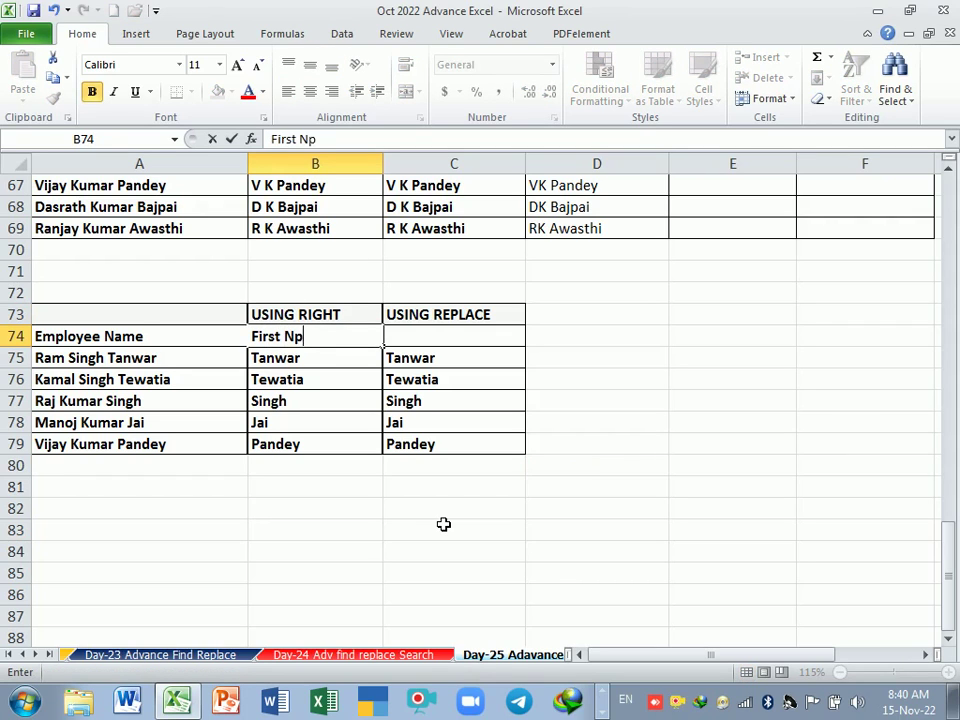
{"action": "key", "text": "BackSpace"}
{"action": "type", "text": "ame"}
{"action": "key", "text": "Tab"}
Enter the Middle and Last Name headers in C74 and D74, and select the old results below.
{"action": "type", "text": "Mild"}
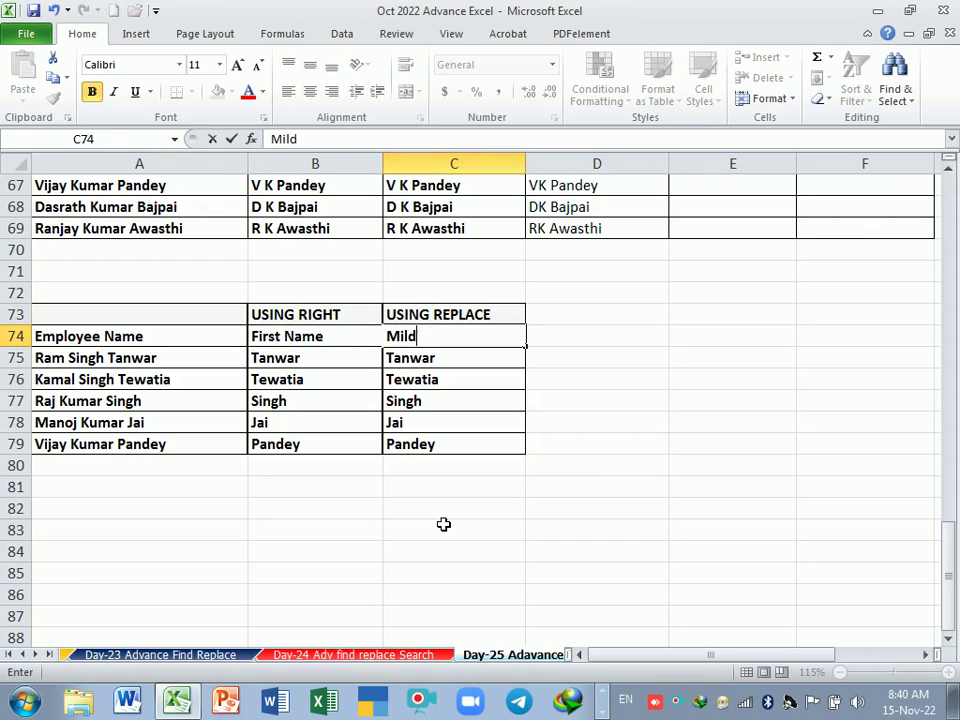
{"action": "type", "text": "e"}
{"action": "key", "text": "BackSpace"}
{"action": "key", "text": "BackSpace"}
{"action": "key", "text": "BackSpace"}
{"action": "type", "text": "d"}
{"action": "type", "text": "dle"}
{"action": "key", "text": "Tab"}
{"action": "type", "text": "La"}
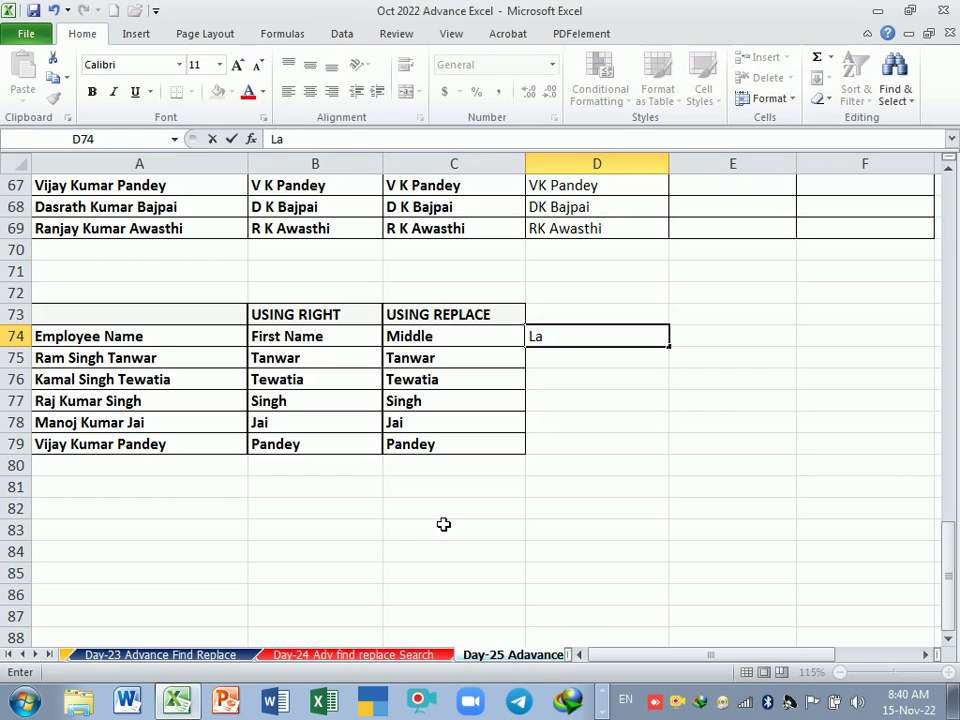
{"action": "type", "text": "st Name"}
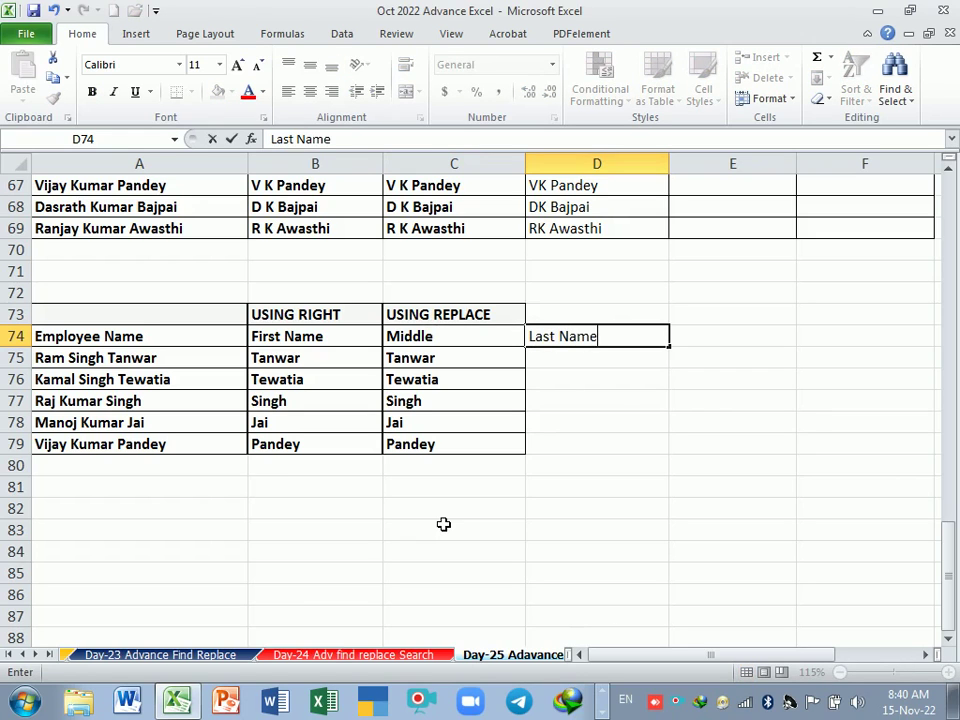
{"action": "key", "text": "Return"}
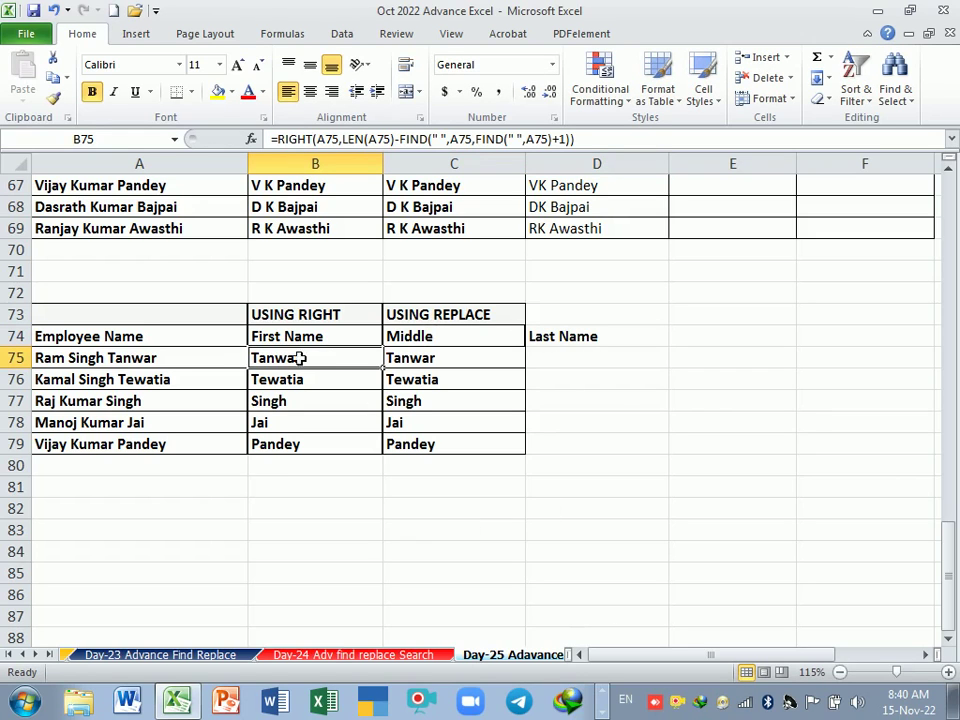
{"action": "left_click_drag", "start_coordinate": [288, 359], "coordinate": [454, 470]}
Clear the old results and enter =LEFT(A75,FIND(" ",A75)) in B75.
{"action": "key", "text": "Delete"}
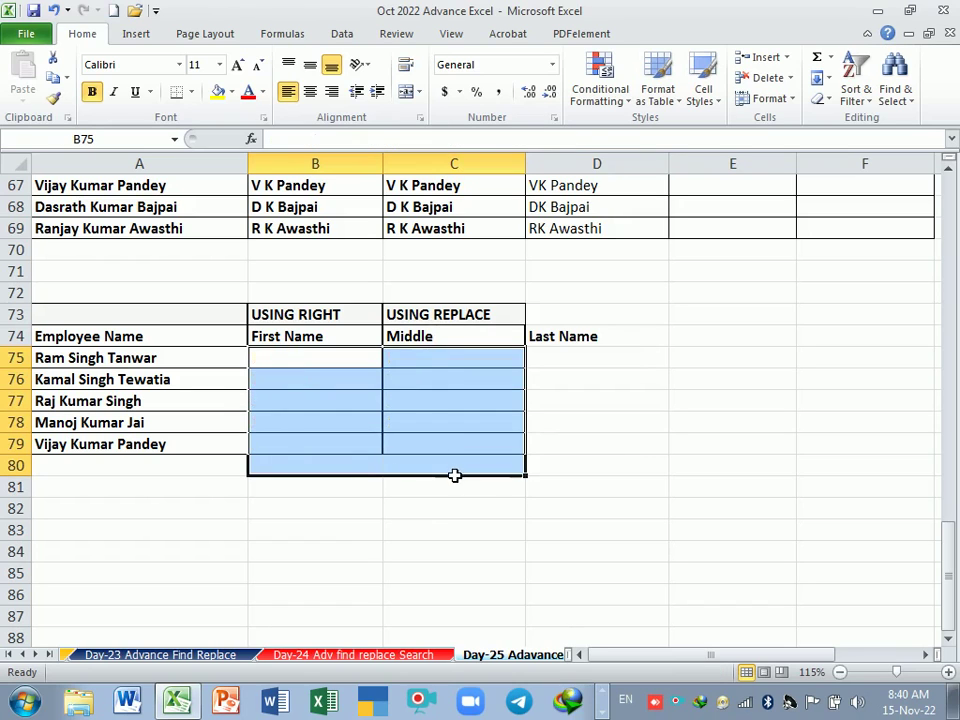
{"action": "left_click", "coordinate": [315, 444]}
{"action": "left_click", "coordinate": [311, 362]}
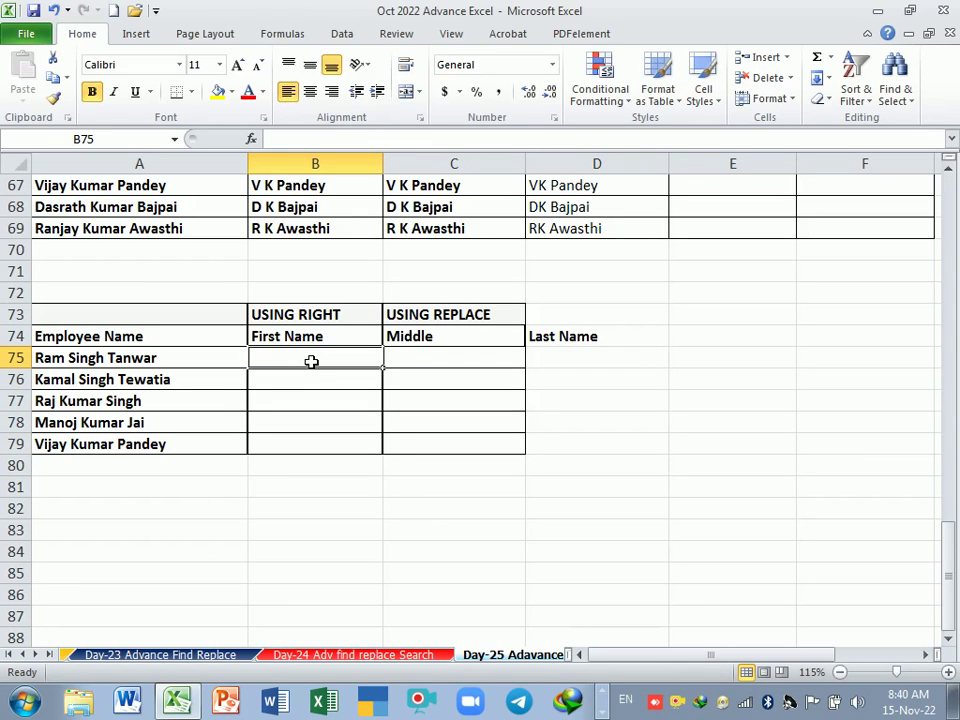
{"action": "type", "text": "=lef"}
{"action": "key", "text": "Tab"}
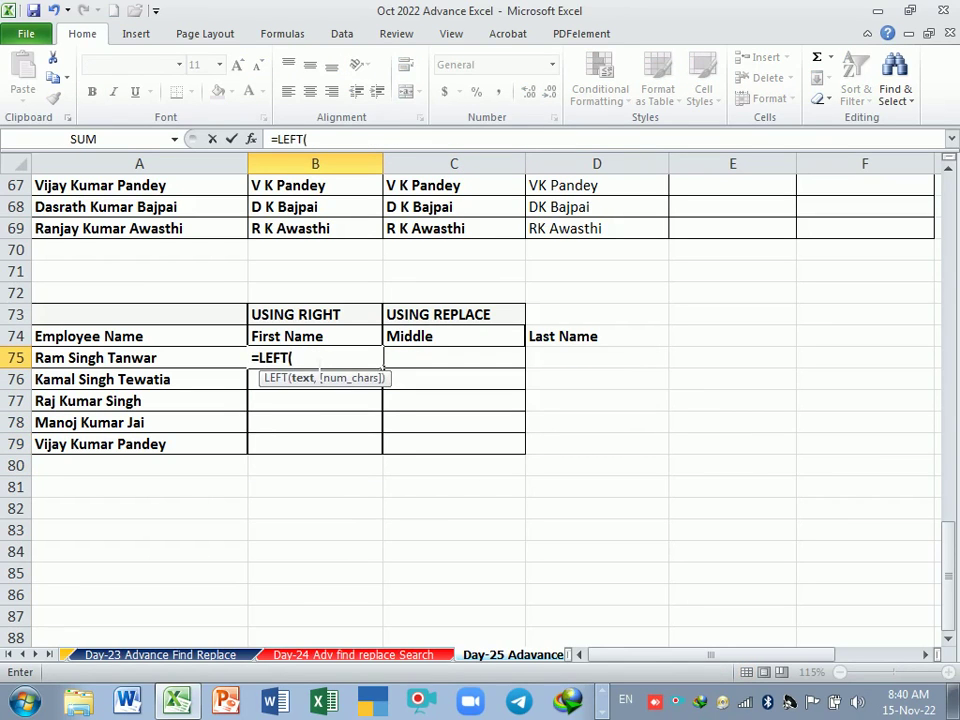
{"action": "left_click", "coordinate": [124, 361]}
{"action": "type", "text": ","}
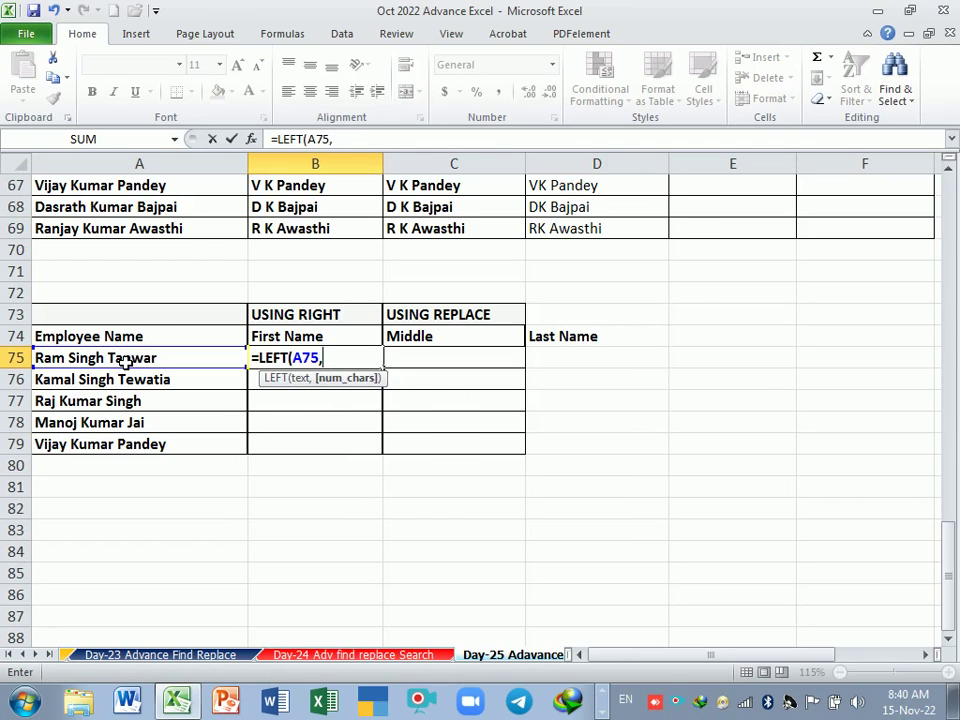
{"action": "type", "text": "find"}
{"action": "key", "text": "Tab"}
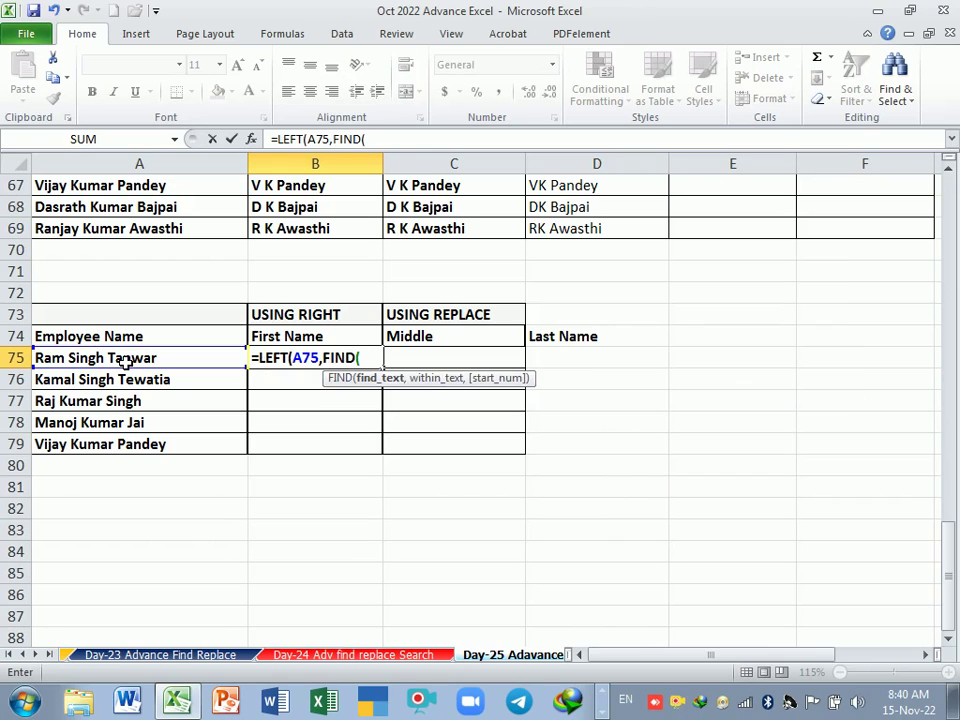
{"action": "type", "text": "\" \","}
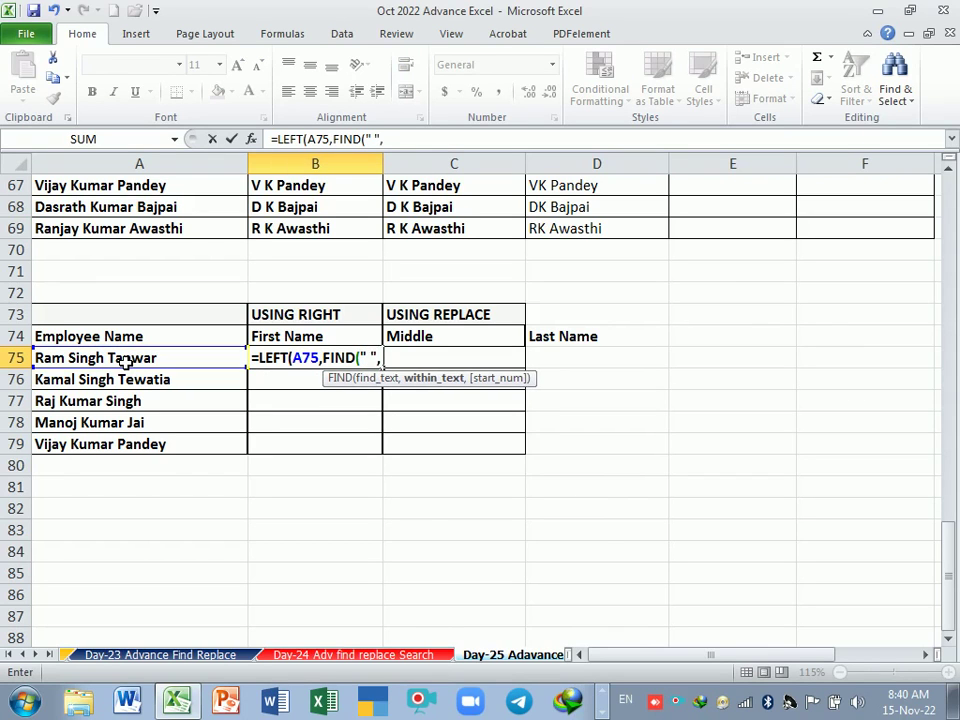
{"action": "left_click", "coordinate": [130, 362]}
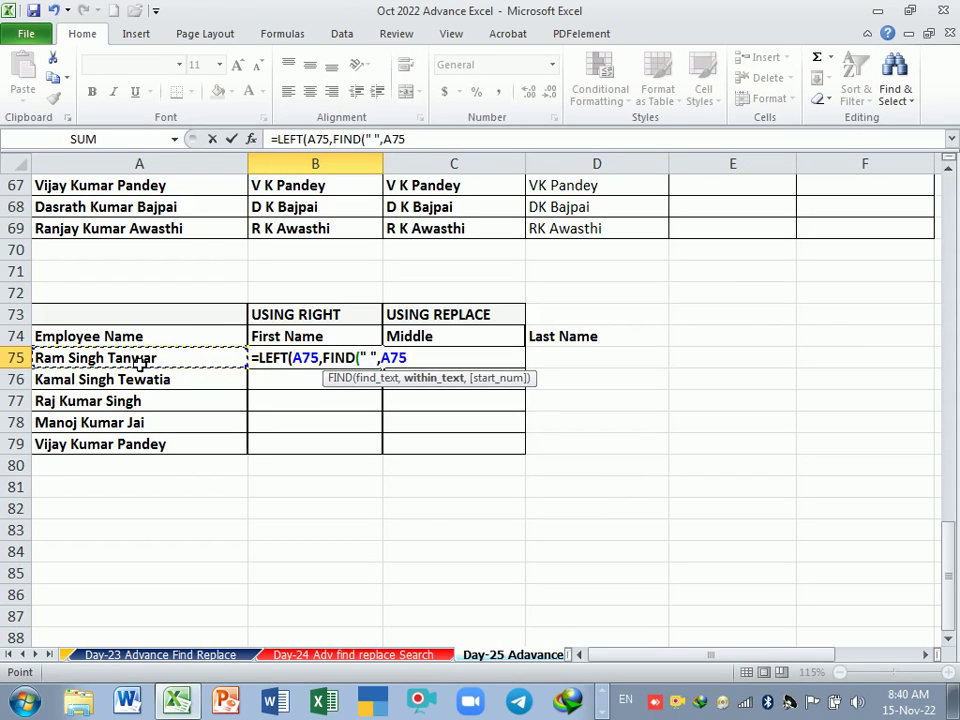
{"action": "key", "text": "Return"}
{"action": "key", "text": "Return"}
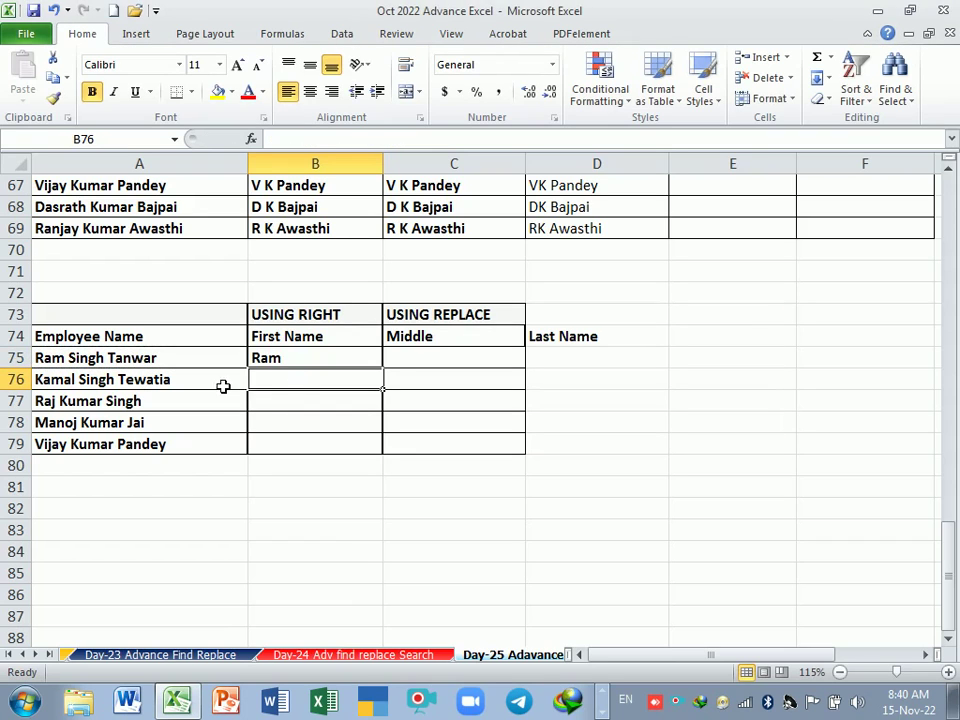
Accept Excel's formula correction and fill the first-name formula down to B79.
{"action": "left_click", "coordinate": [315, 362]}
{"action": "left_click_drag", "start_coordinate": [384, 370], "coordinate": [371, 458]}
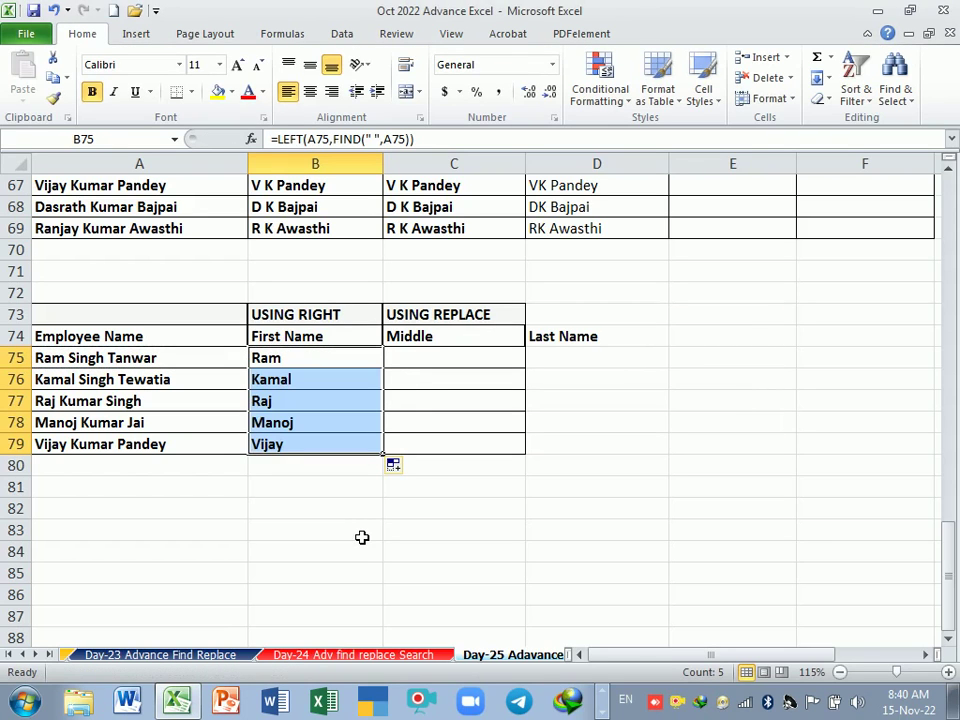
{"action": "left_click", "coordinate": [438, 362]}
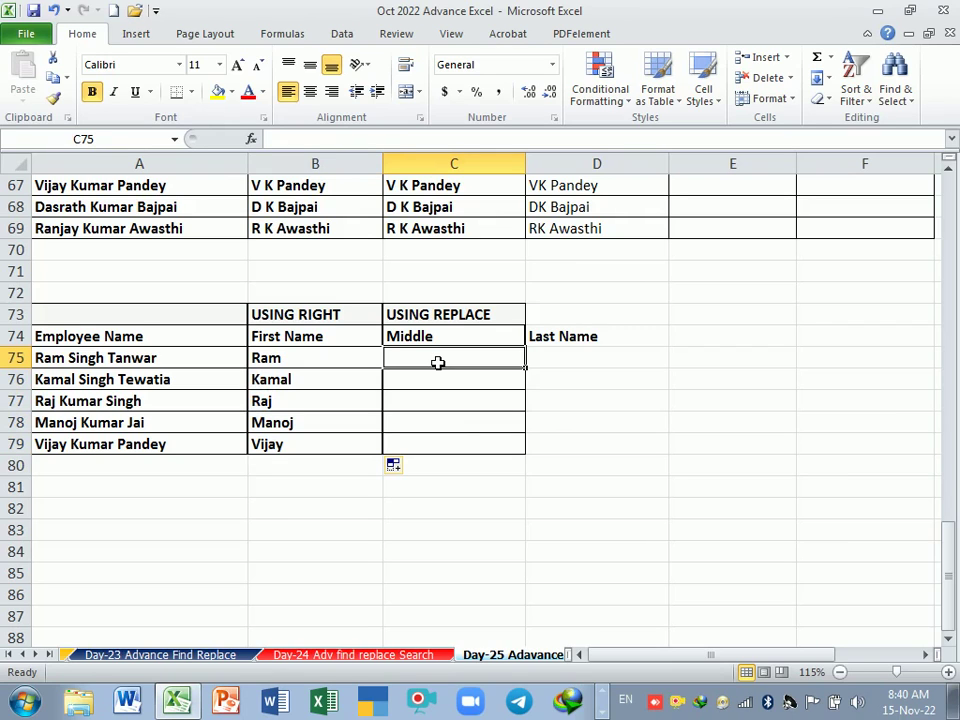
Start C75's middle-name formula as =MID(A75, leaving the next argument pending.
{"action": "type", "text": "="}
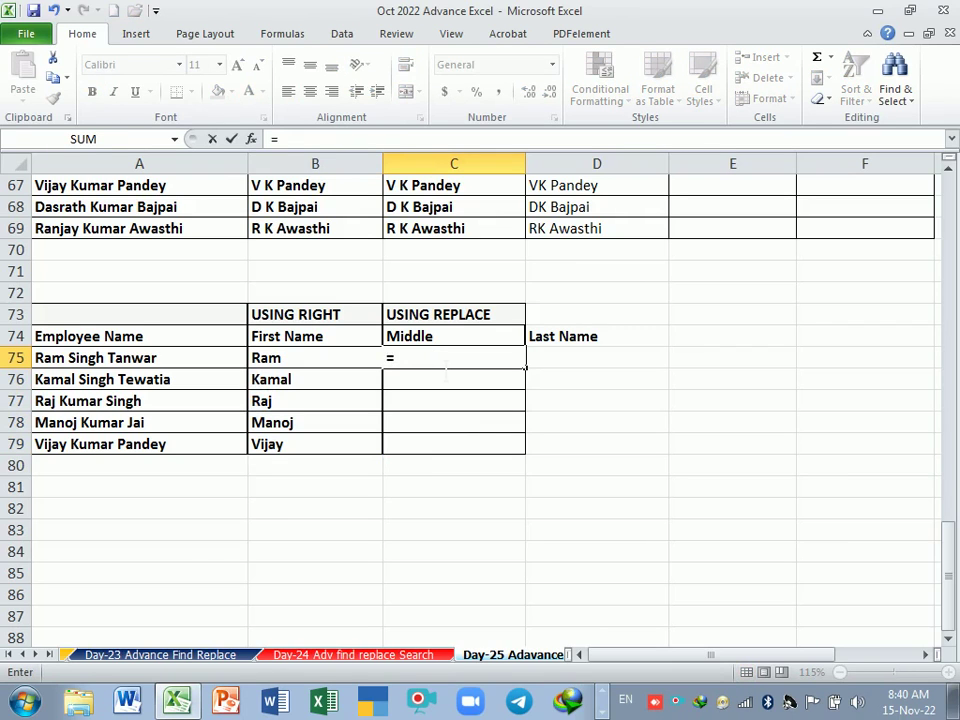
{"action": "type", "text": "mi"}
{"action": "key", "text": "Tab"}
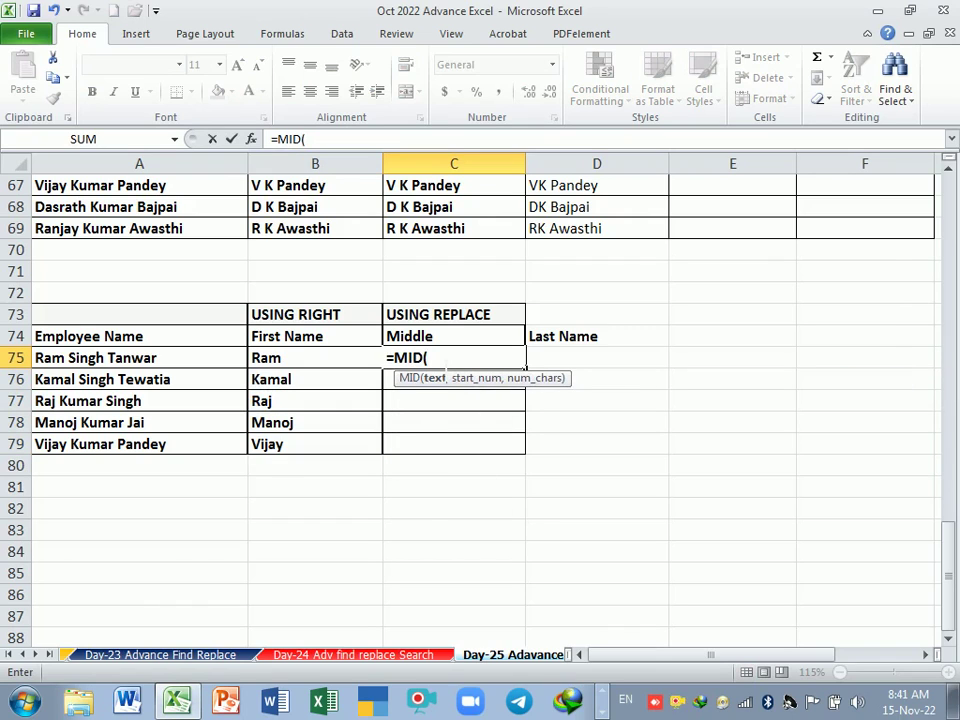
{"action": "left_click", "coordinate": [152, 358]}
{"action": "type", "text": ","}
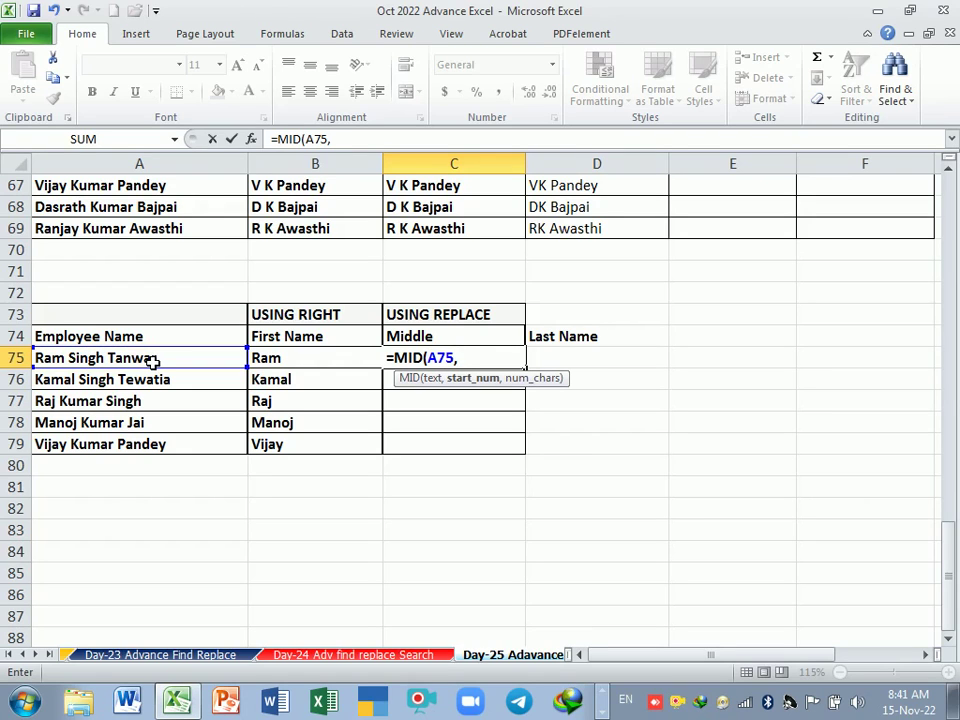
Extend C75's MID formula with start FIND(" ",A75)+1 and length FIND(" ",A75)+1, referencing A75.
{"action": "type", "text": "fin"}
{"action": "key", "text": "Tab"}
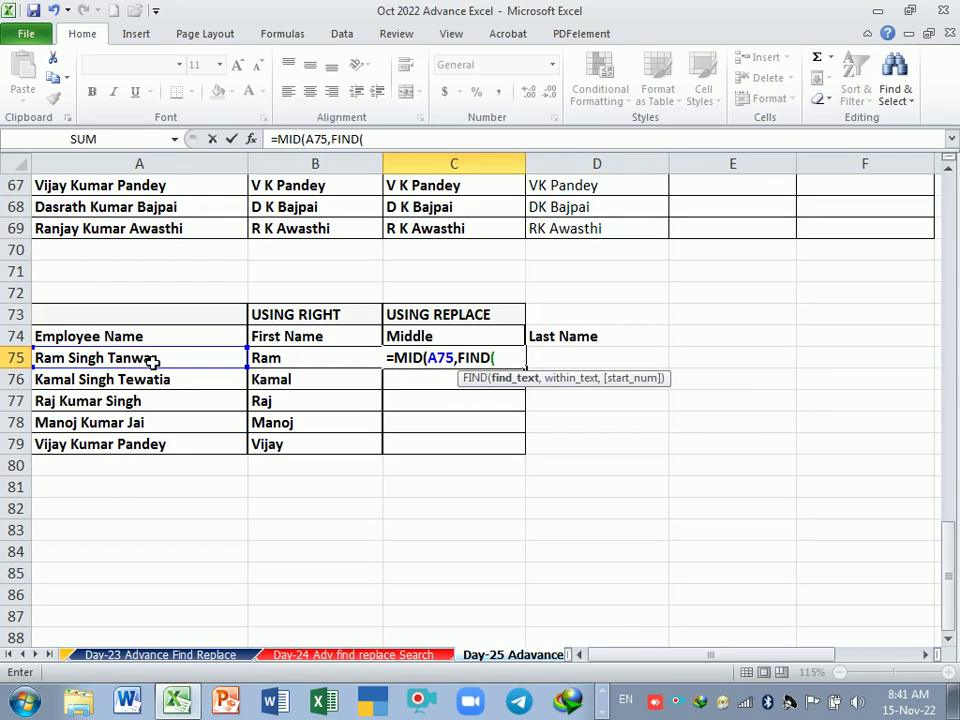
{"action": "type", "text": "\" \","}
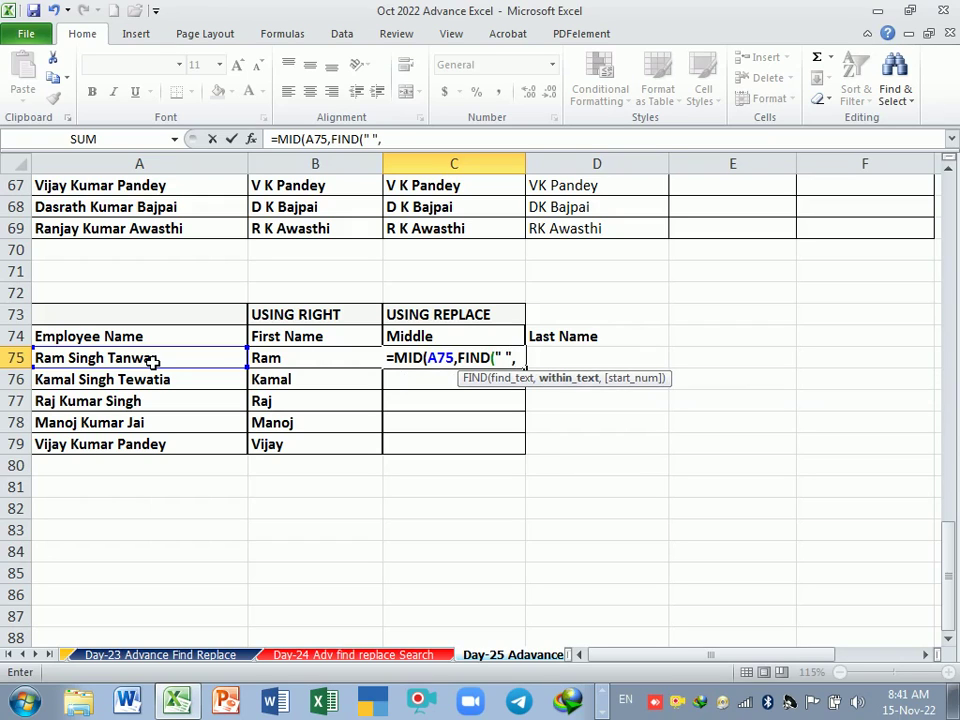
{"action": "left_click", "coordinate": [152, 362]}
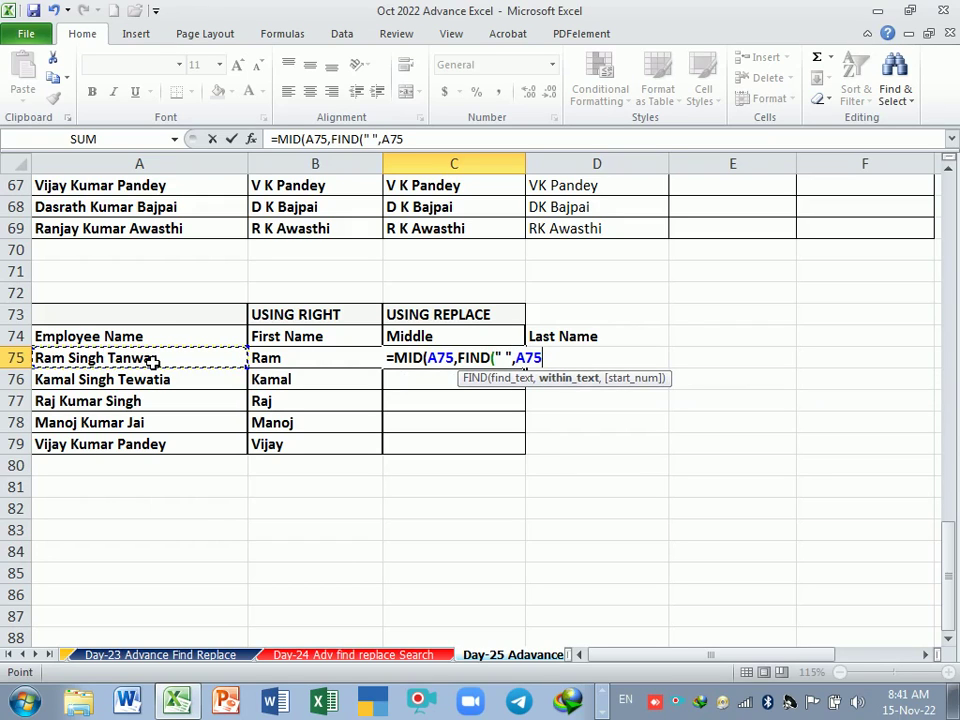
{"action": "type", "text": ")+1"}
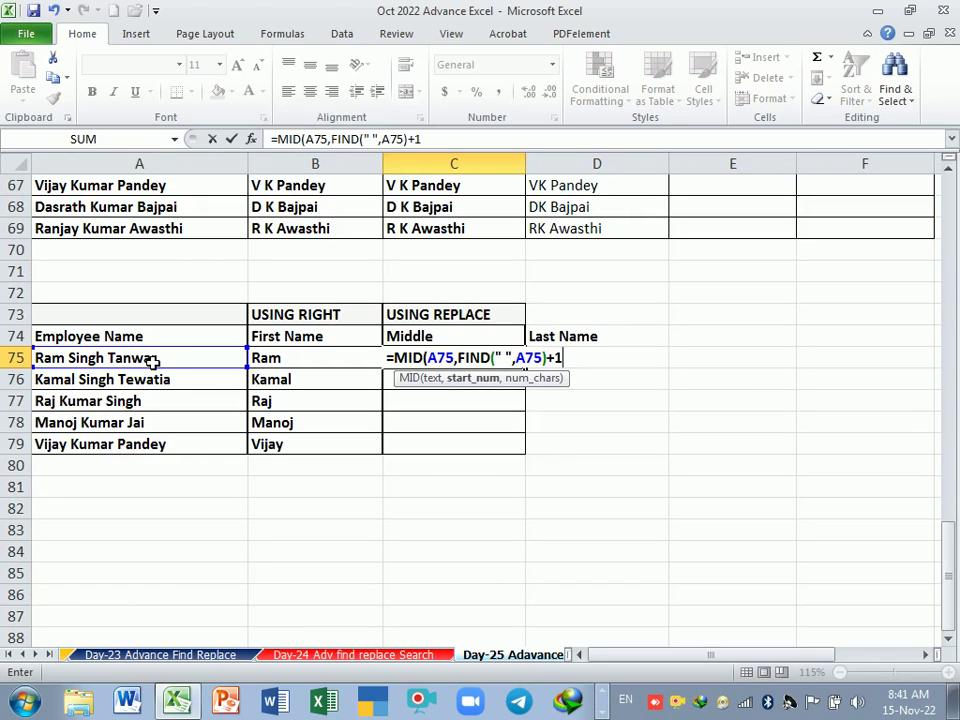
{"action": "type", "text": ","}
{"action": "type", "text": "find"}
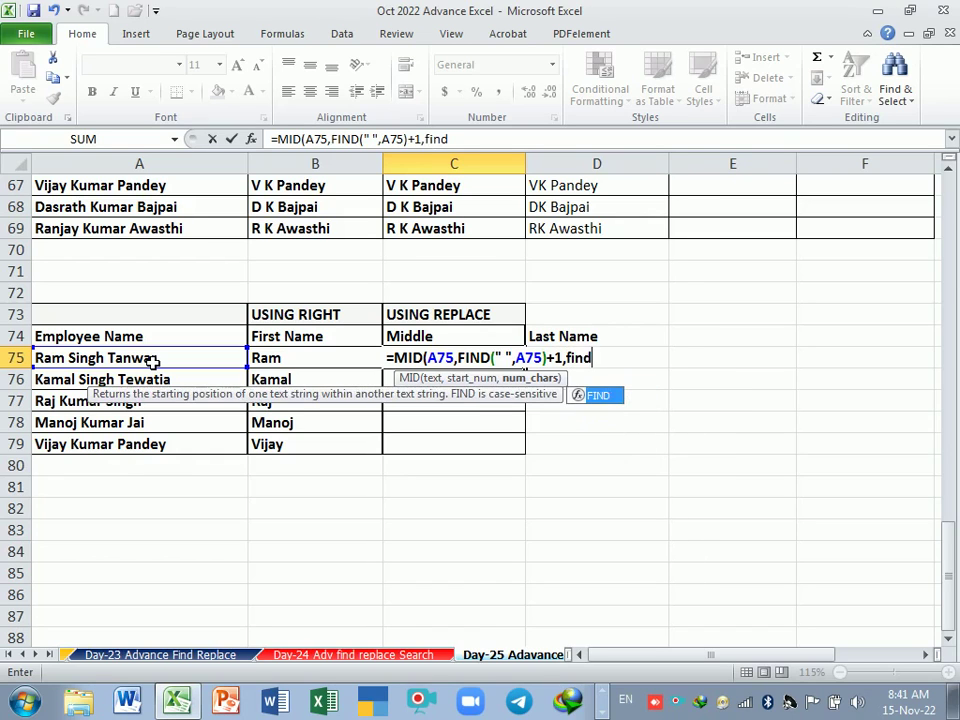
{"action": "key", "text": "Tab"}
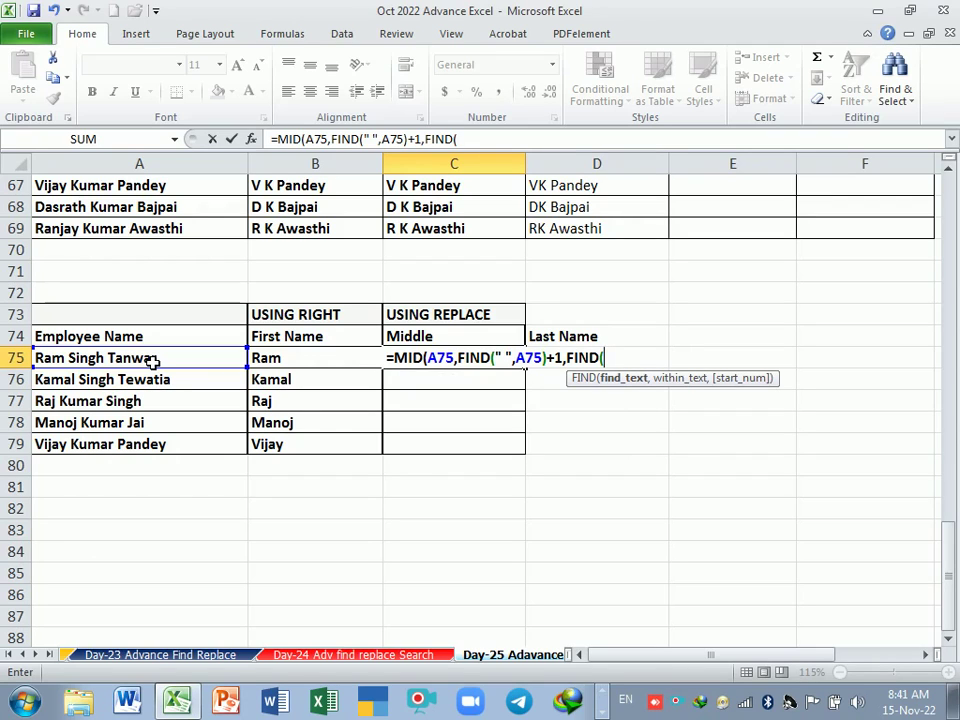
{"action": "type", "text": "\""}
{"action": "type", "text": " \","}
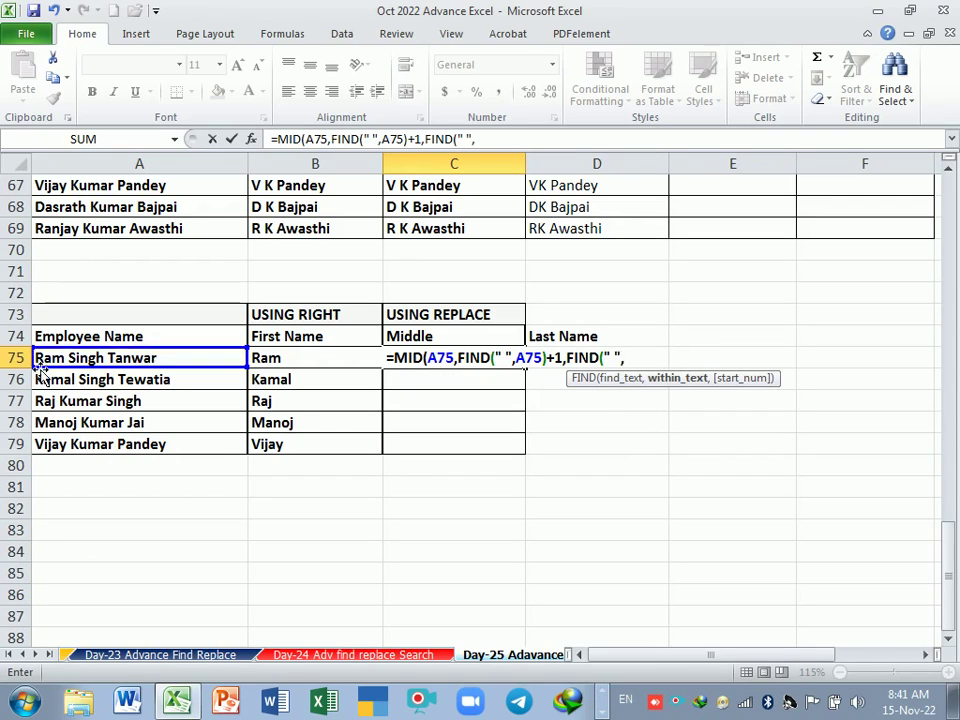
{"action": "left_click", "coordinate": [140, 365]}
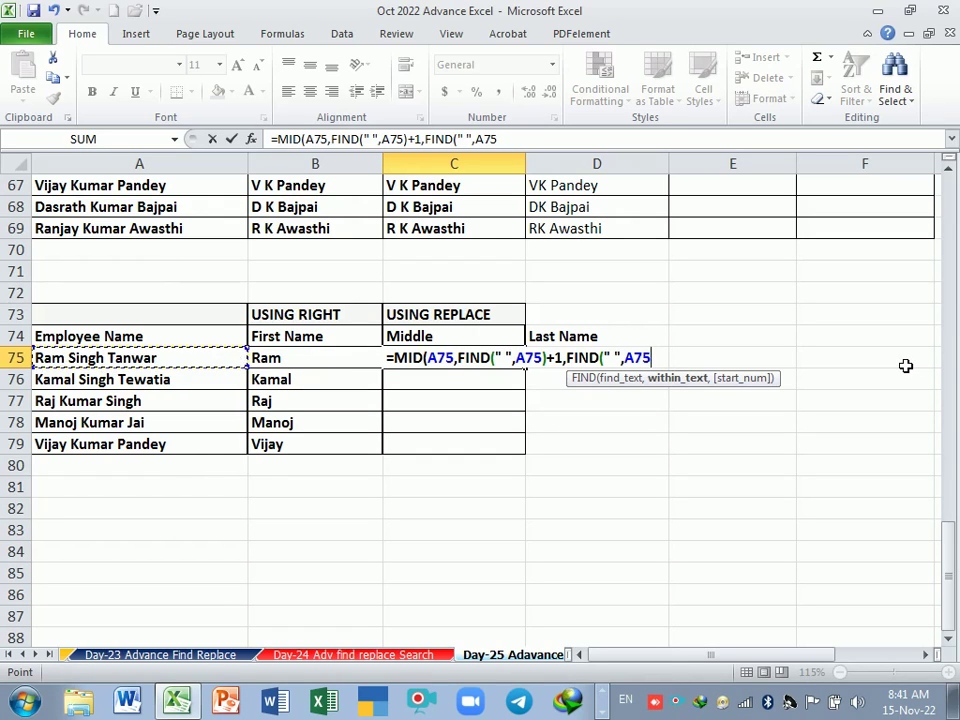
{"action": "type", "text": ")+"}
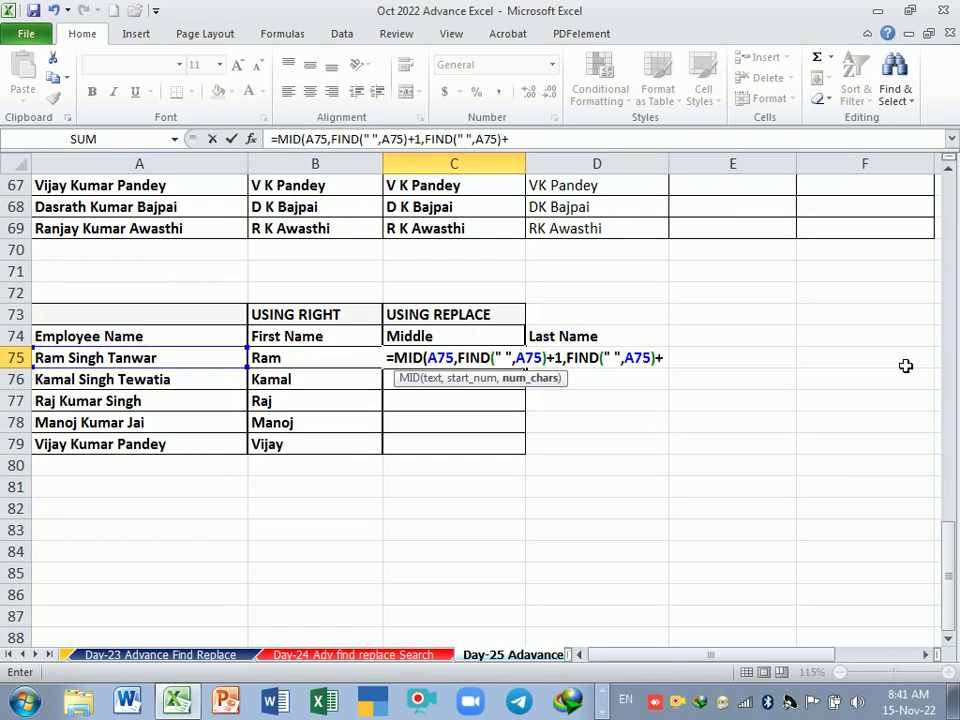
{"action": "type", "text": "1"}
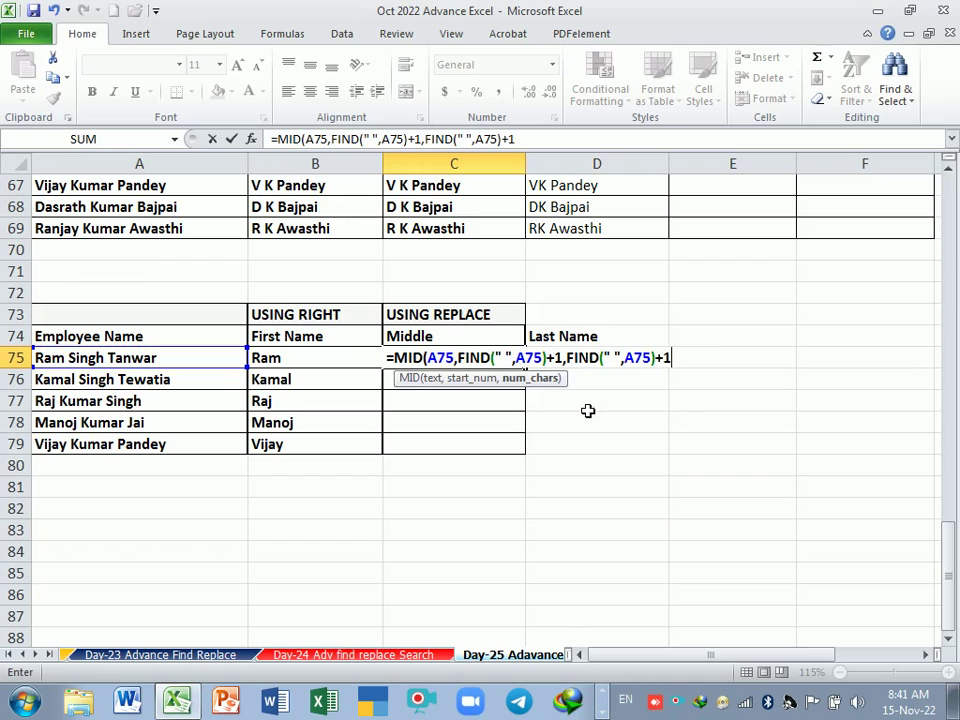
{"action": "left_click", "coordinate": [533, 382]}
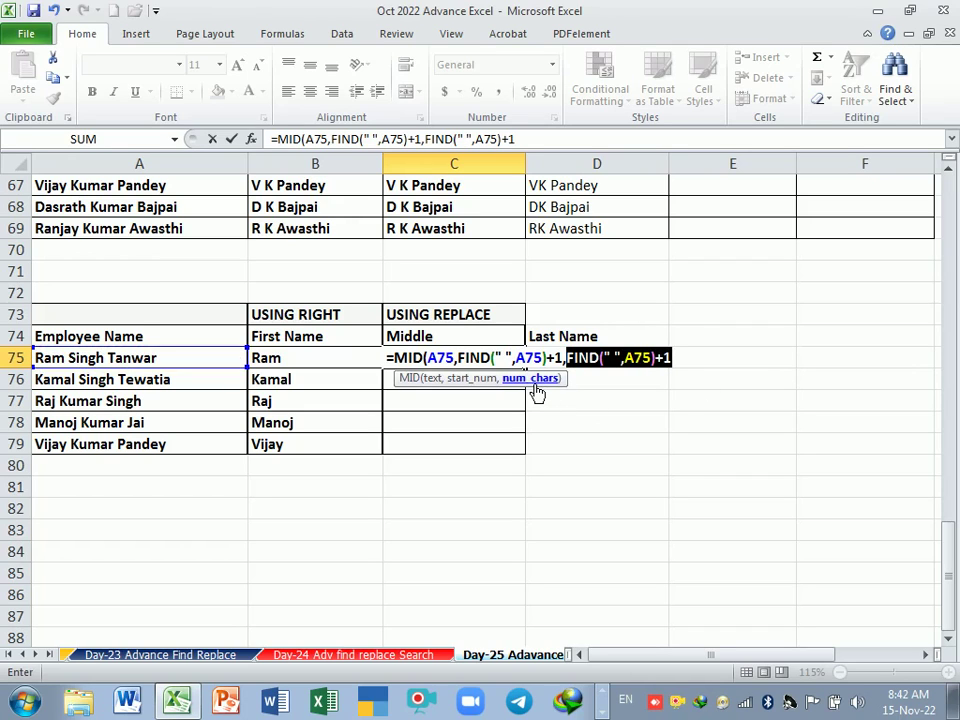
Restore the FIND length, append )-FIND(" ",A75) and enter the formula, which shows #VALUE!
{"action": "type", "text": "5"}
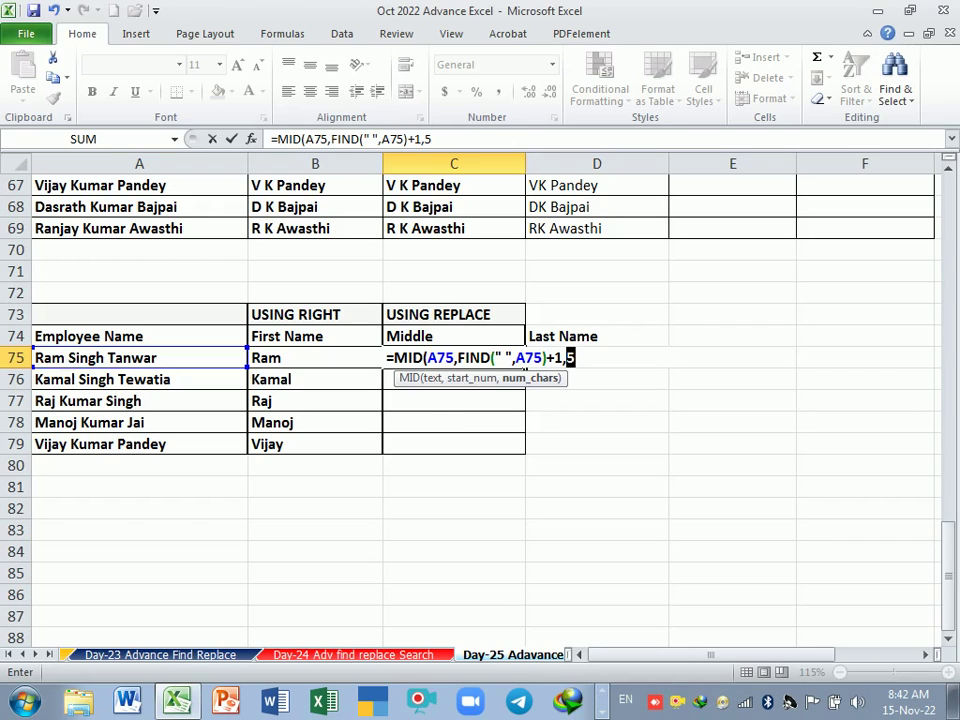
{"action": "key", "text": "ctrl+v"}
{"action": "key", "text": "F2"}
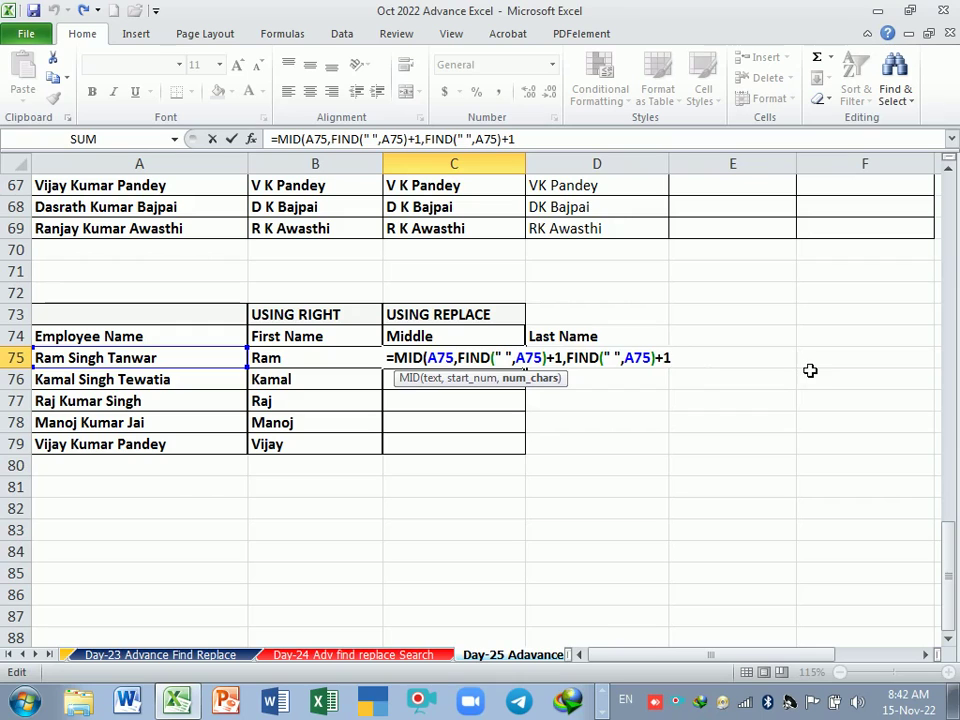
{"action": "type", "text": ")"}
{"action": "type", "text": "-"}
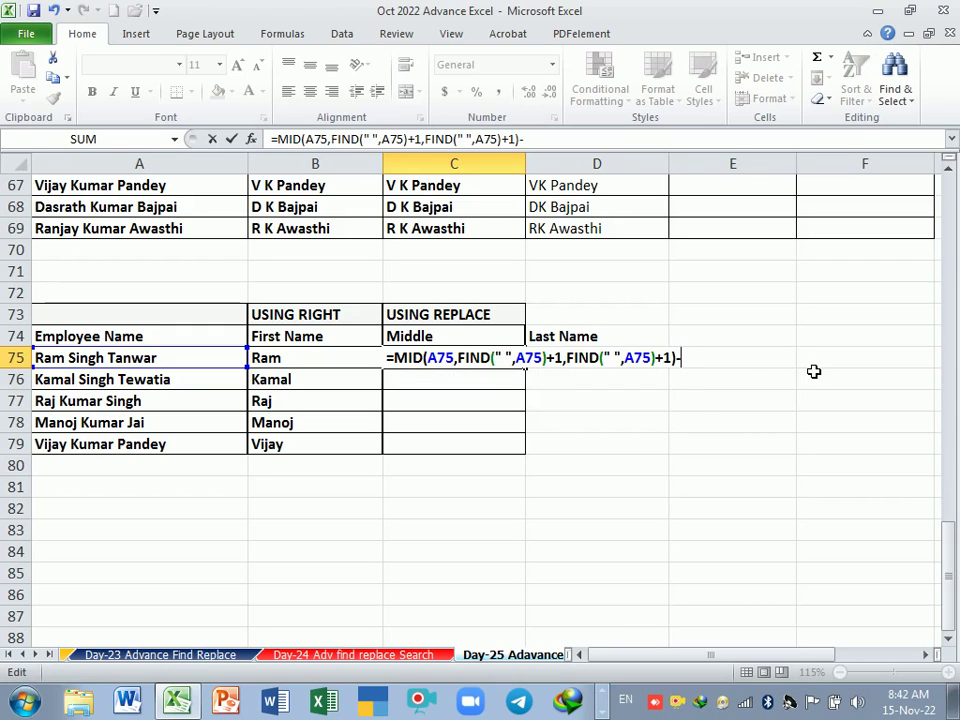
{"action": "type", "text": "find(\" \""}
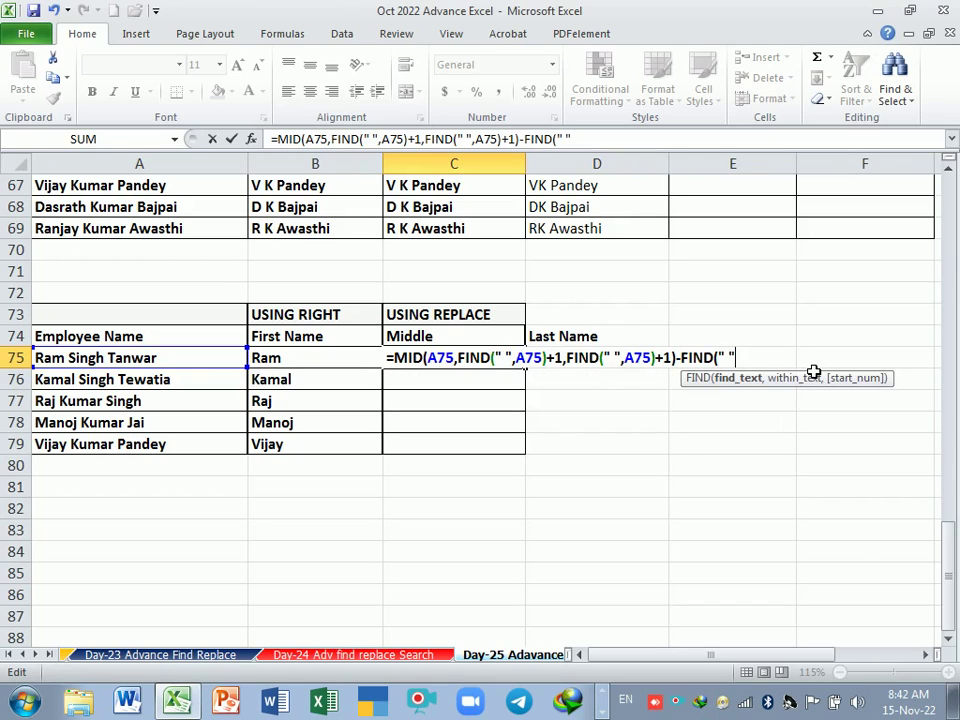
{"action": "type", "text": ","}
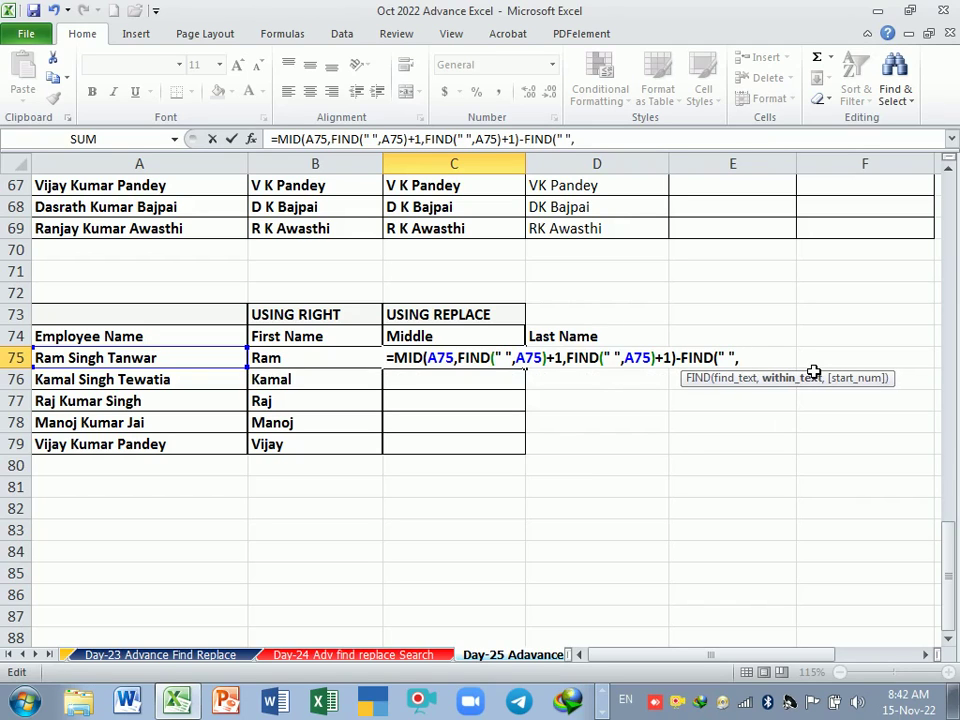
{"action": "left_click", "coordinate": [167, 364]}
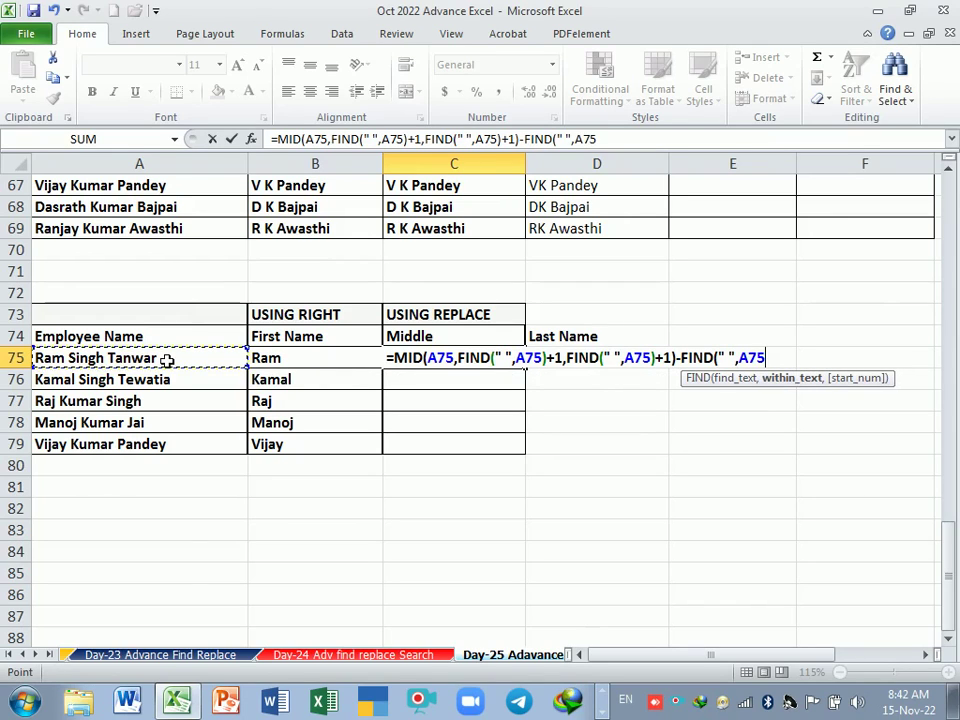
{"action": "key", "text": "Return"}
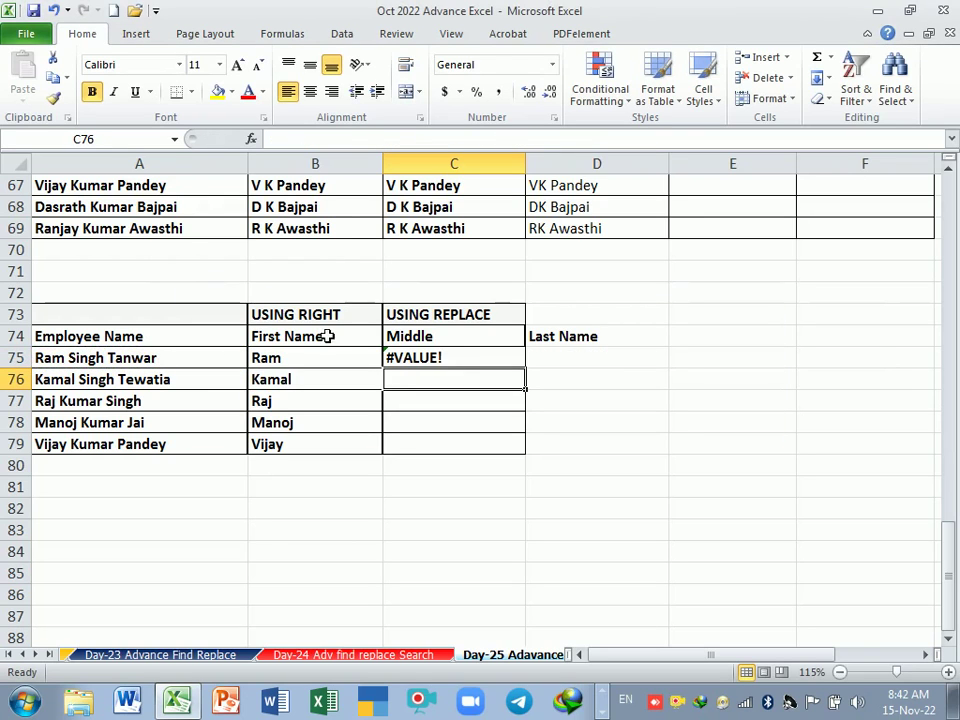
Inspect C75's MID arguments by evaluating start_num to 5 with F9, then undo it.
{"action": "double_click", "coordinate": [452, 362]}
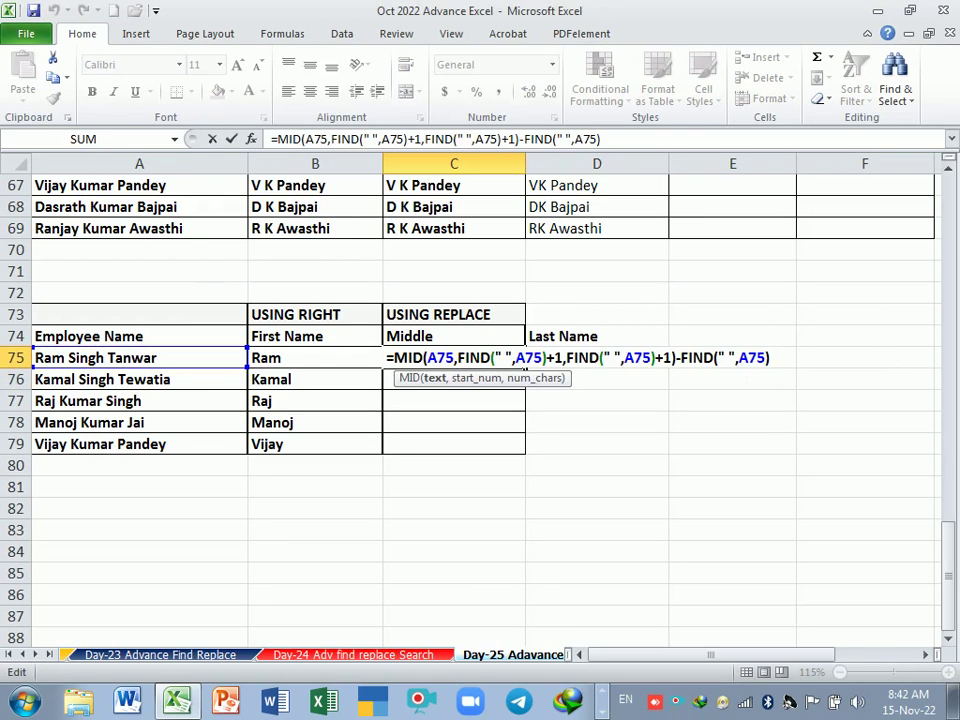
{"action": "left_click", "coordinate": [476, 380]}
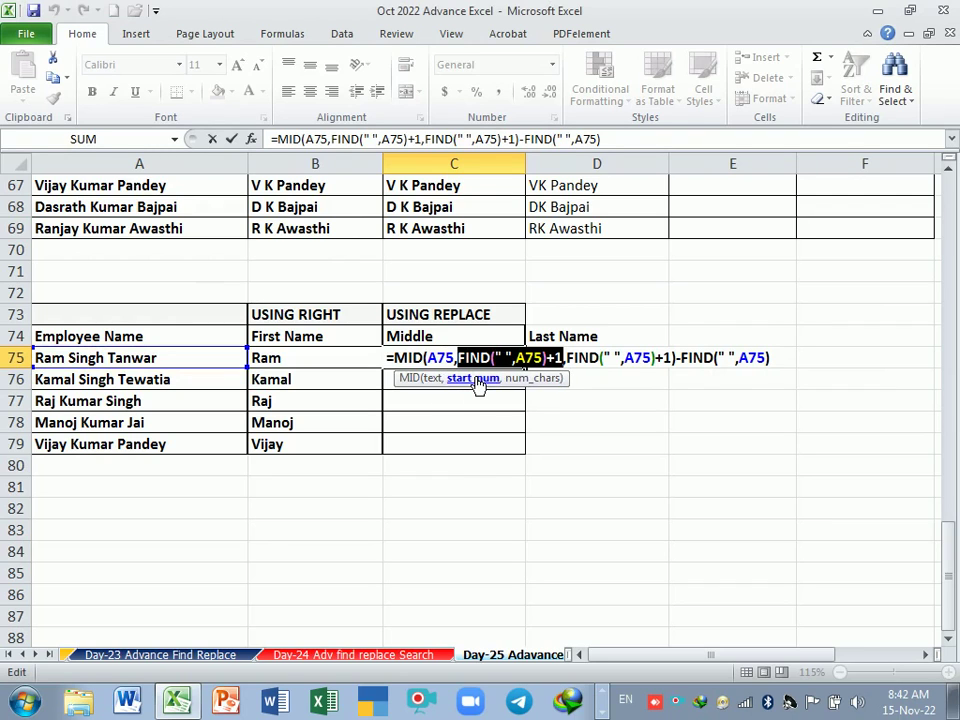
{"action": "key", "text": "F5"}
{"action": "left_click", "coordinate": [481, 333]}
{"action": "key", "text": "F9"}
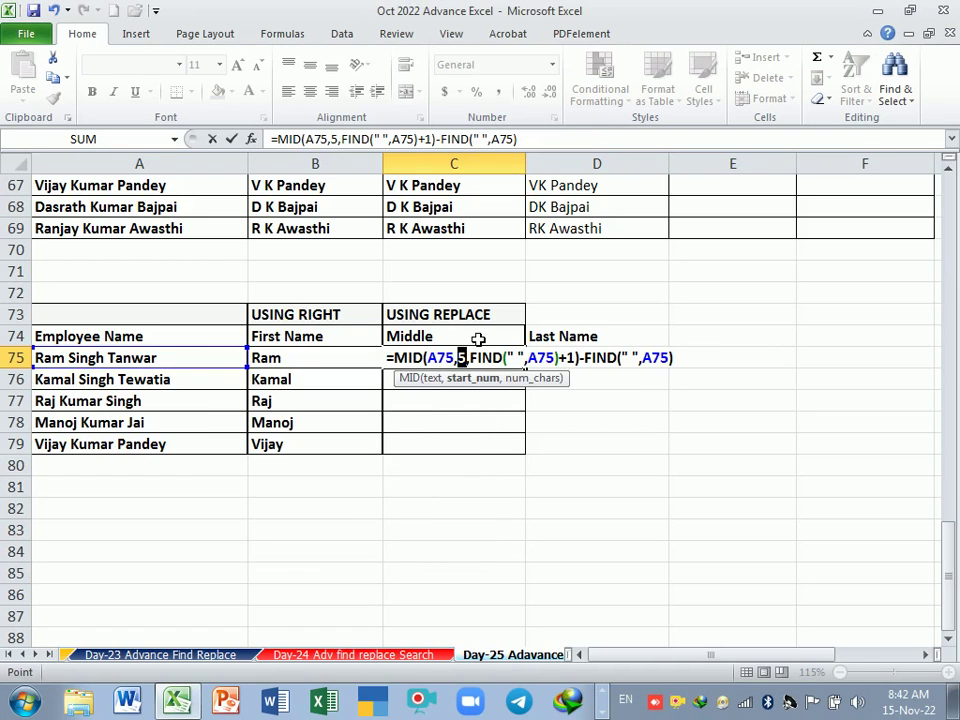
{"action": "key", "text": "ctrl+z"}
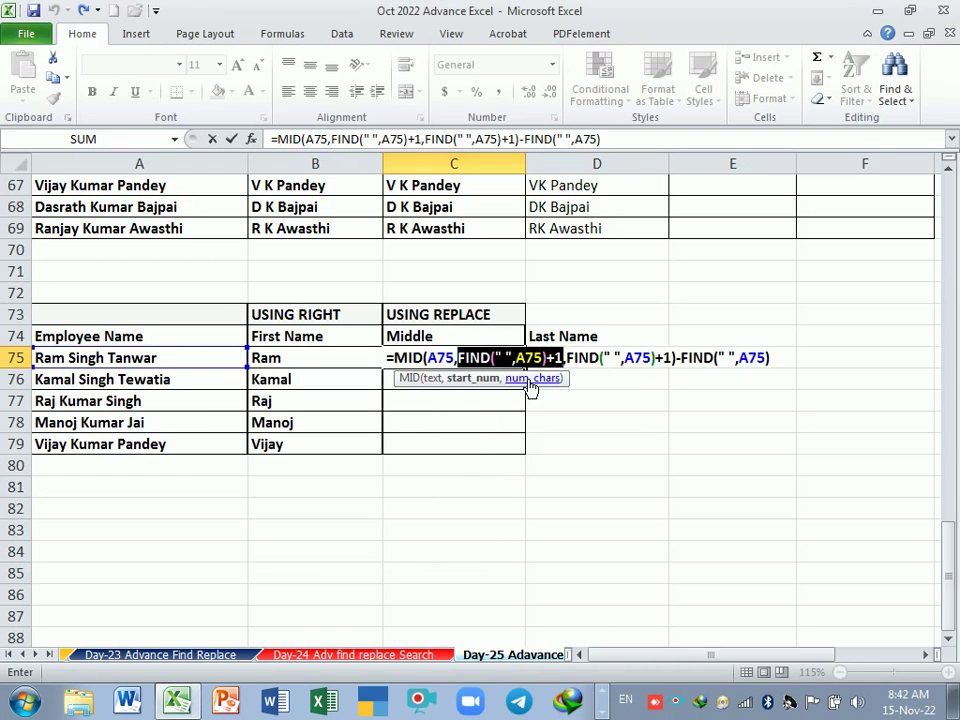
{"action": "left_click", "coordinate": [531, 379]}
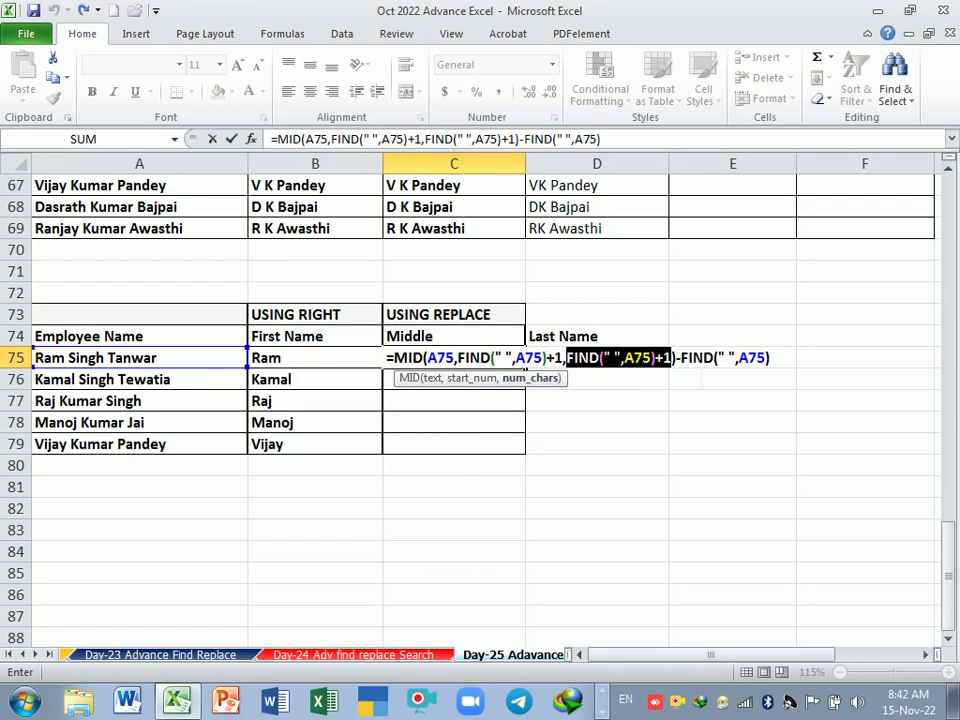
{"action": "left_click", "coordinate": [696, 378]}
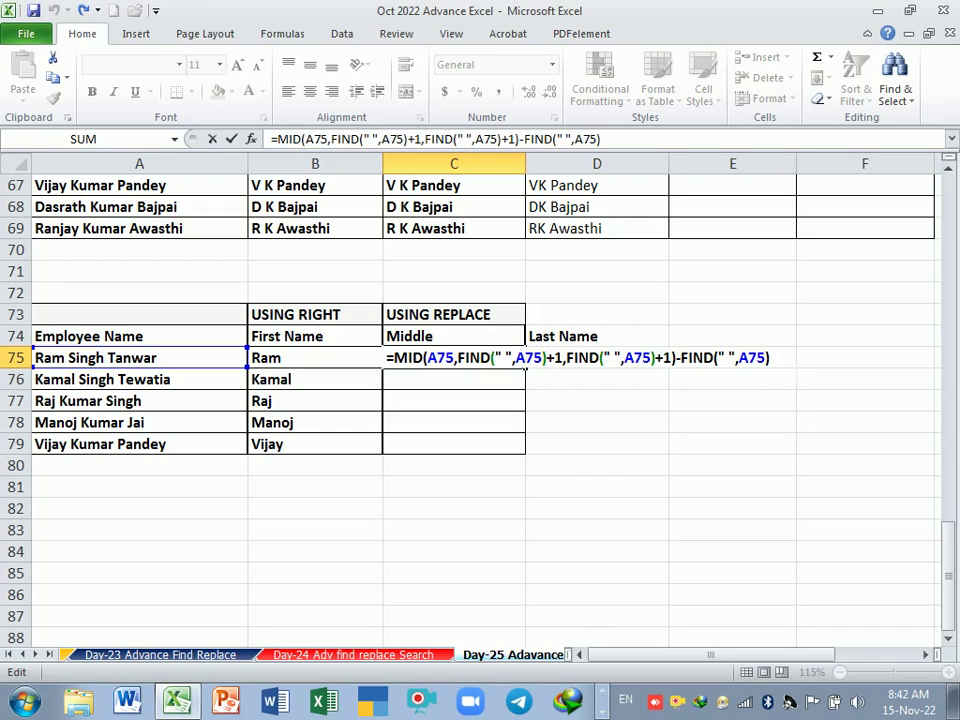
Rework the formula's tail to end FIND(" ",A75)+1) and recommit it, still returning #VALUE!
{"action": "key", "text": "BackSpace"}
{"action": "key", "text": "BackSpace"}
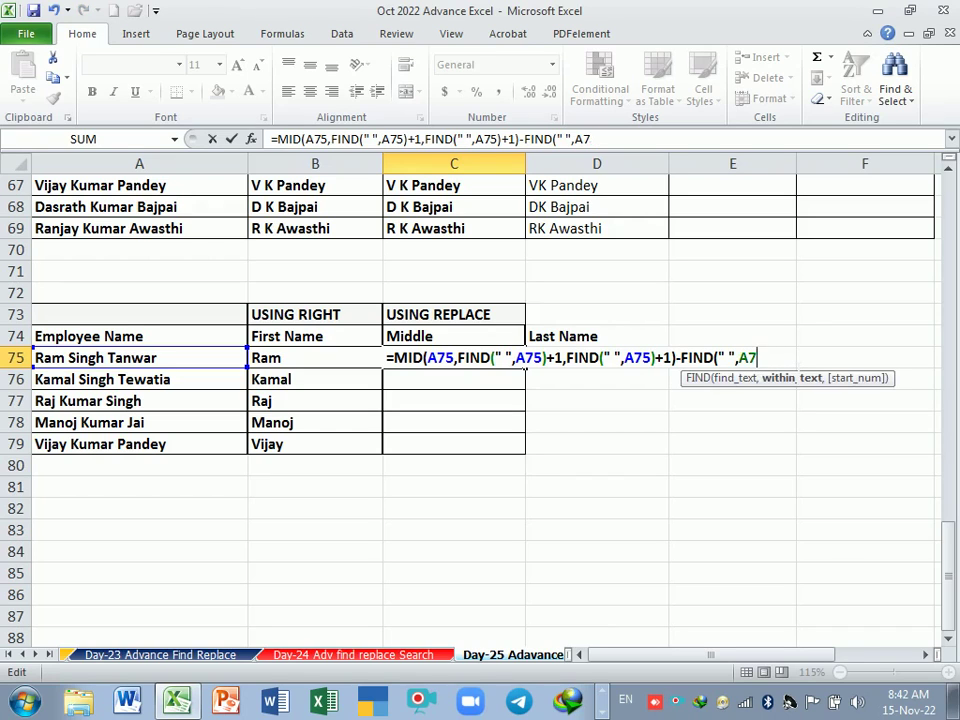
{"action": "key", "text": "BackSpace"}
{"action": "key", "text": "BackSpace"}
{"action": "key", "text": "BackSpace"}
{"action": "type", "text": ","}
{"action": "left_click", "coordinate": [146, 362]}
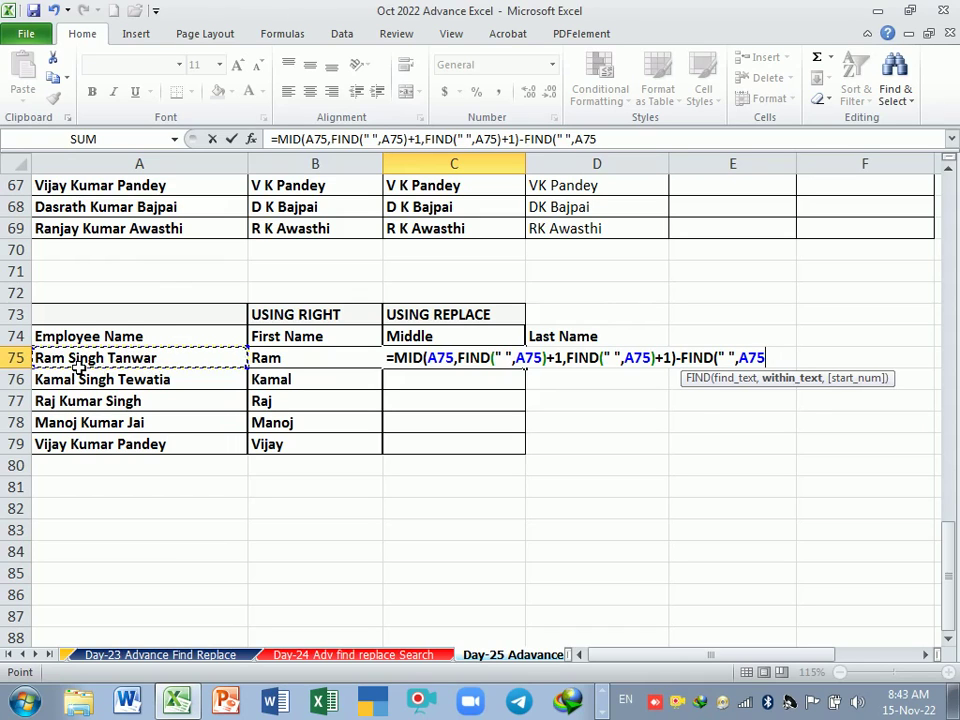
{"action": "type", "text": "+"}
{"action": "key", "text": "BackSpace"}
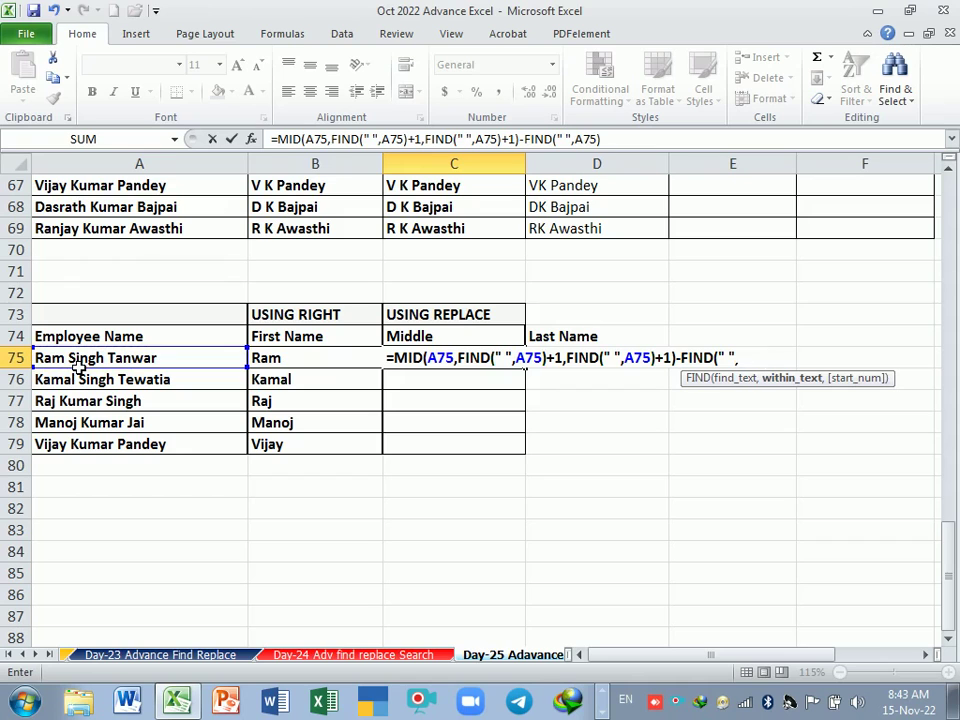
{"action": "type", "text": ")+1"}
{"action": "key", "text": "Return"}
{"action": "key", "text": "Return"}
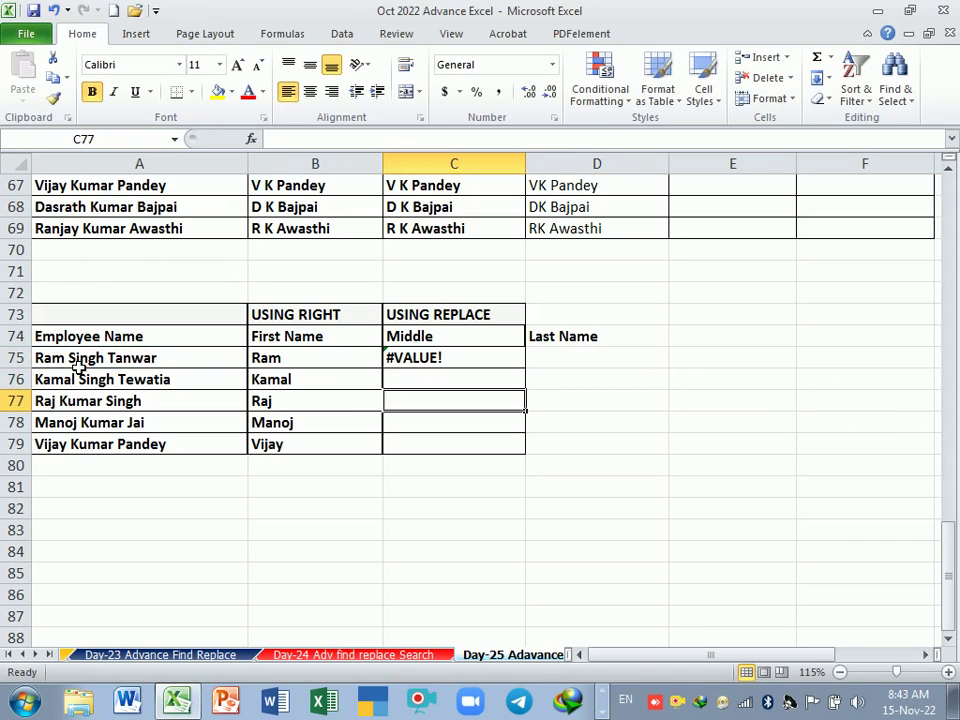
{"action": "double_click", "coordinate": [455, 360]}
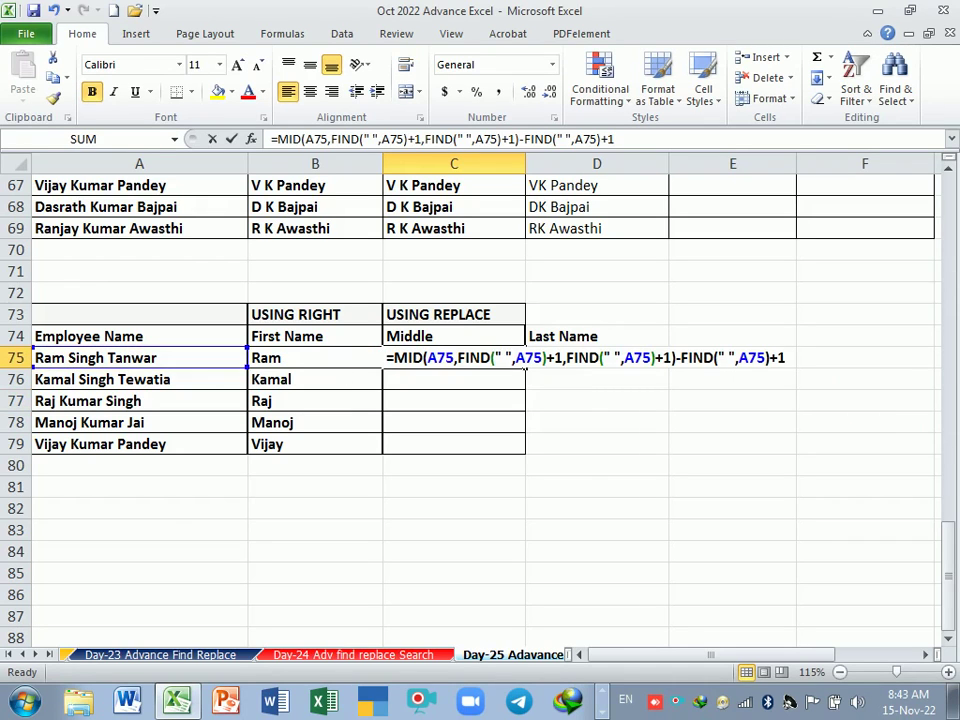
{"action": "key", "text": "End"}
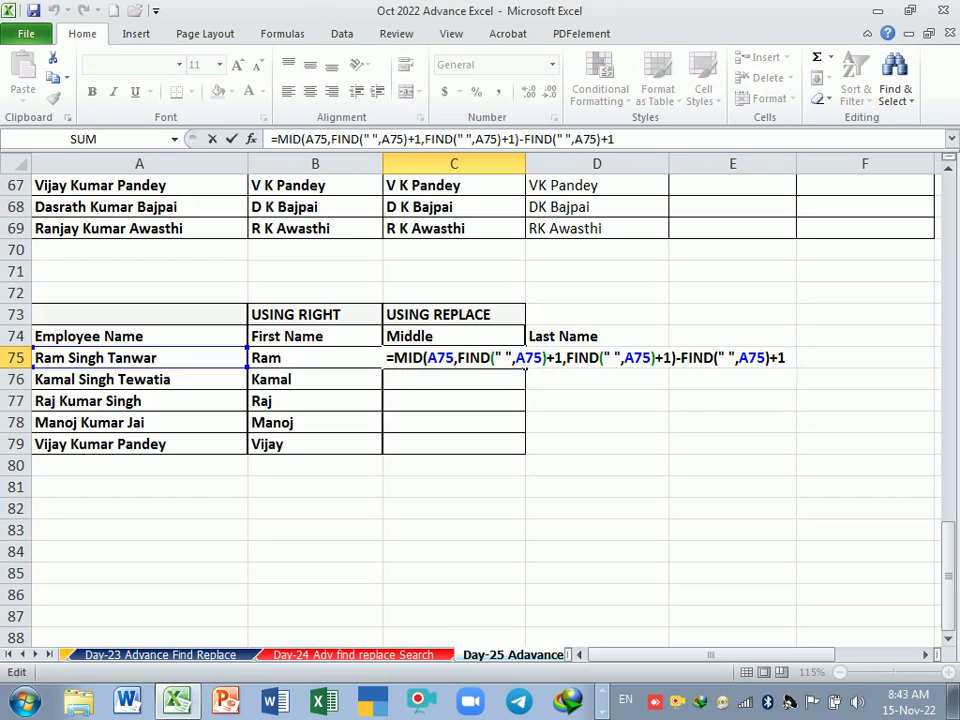
{"action": "key", "text": "Return"}
{"action": "left_click", "coordinate": [576, 360]}
Begin D75's last-name formula as =RIGHT(A75,LEN(A75), referencing A75.
{"action": "type", "text": "="}
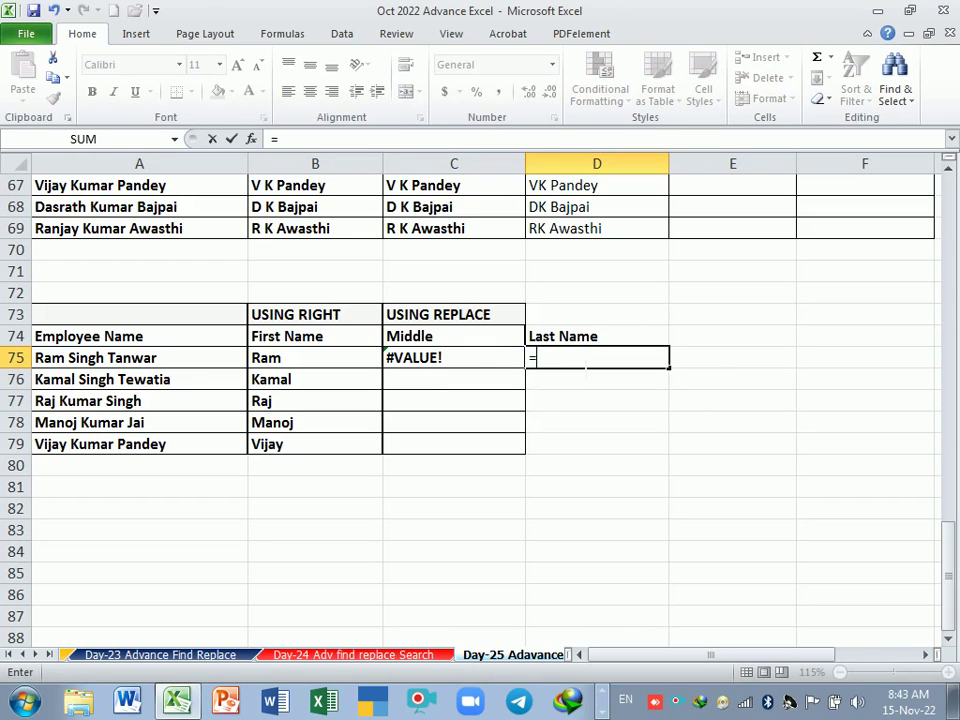
{"action": "type", "text": "ri"}
{"action": "key", "text": "BackSpace"}
{"action": "key", "text": "BackSpace"}
{"action": "type", "text": "ri"}
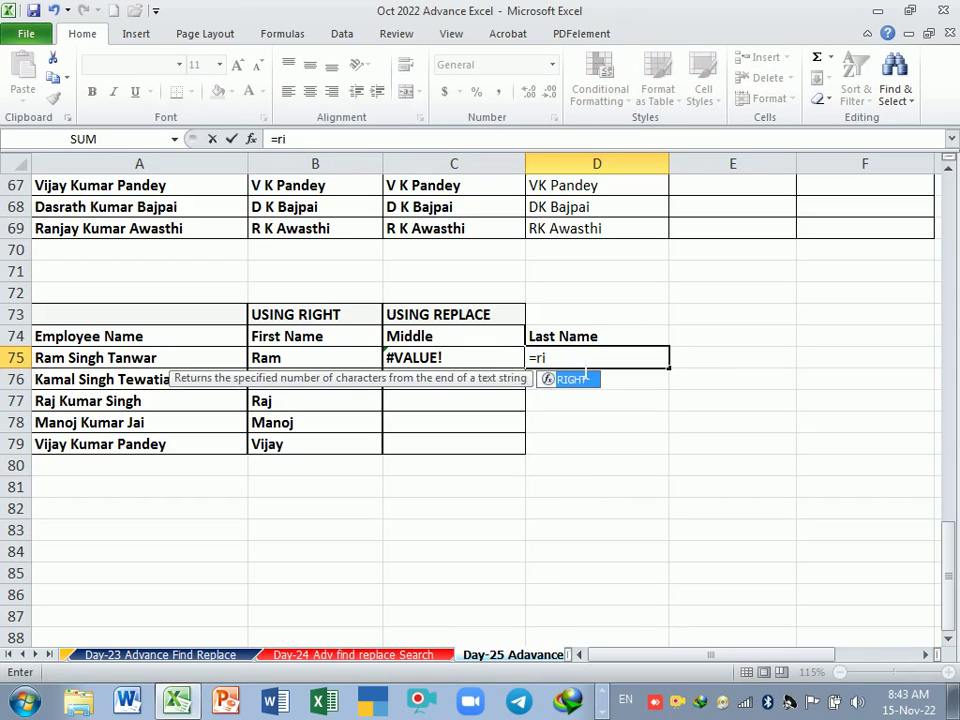
{"action": "double_click", "coordinate": [585, 377]}
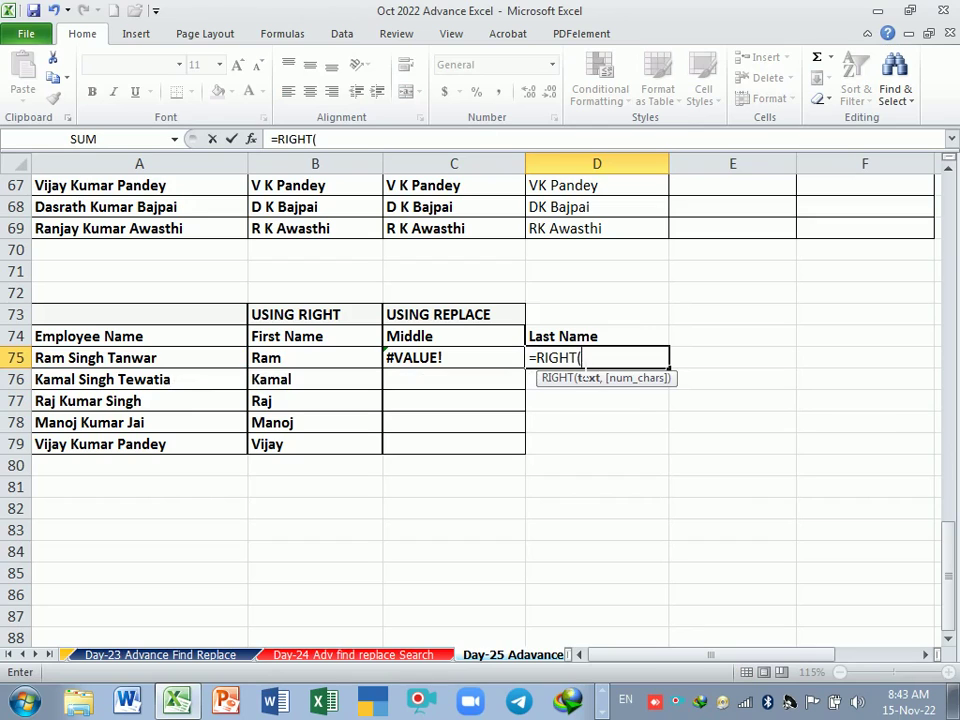
{"action": "left_click", "coordinate": [139, 361]}
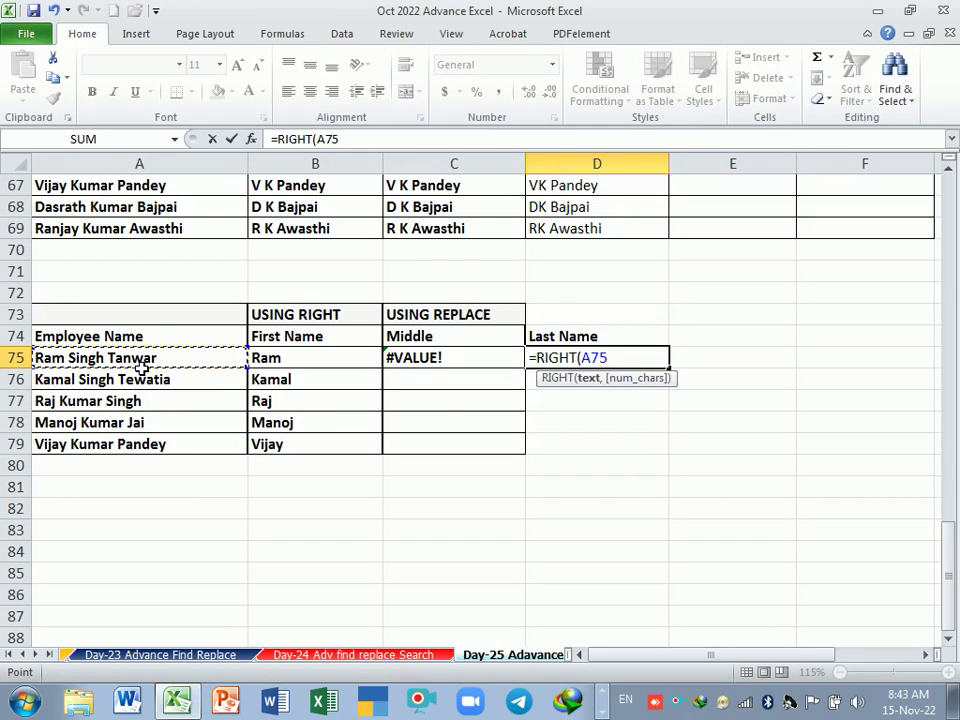
{"action": "type", "text": ","}
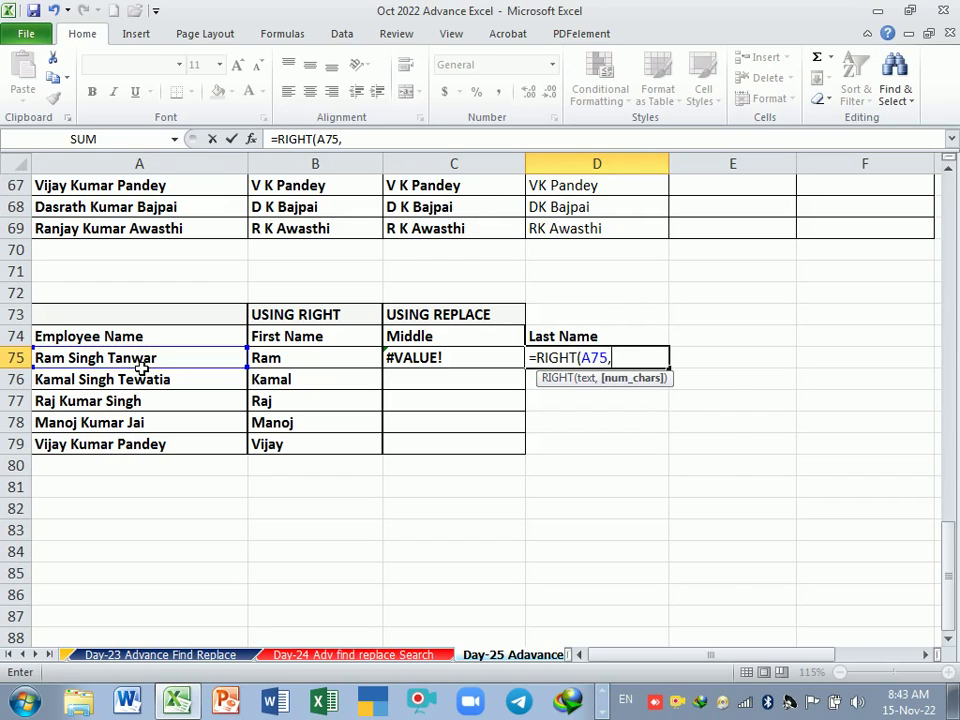
{"action": "type", "text": "len("}
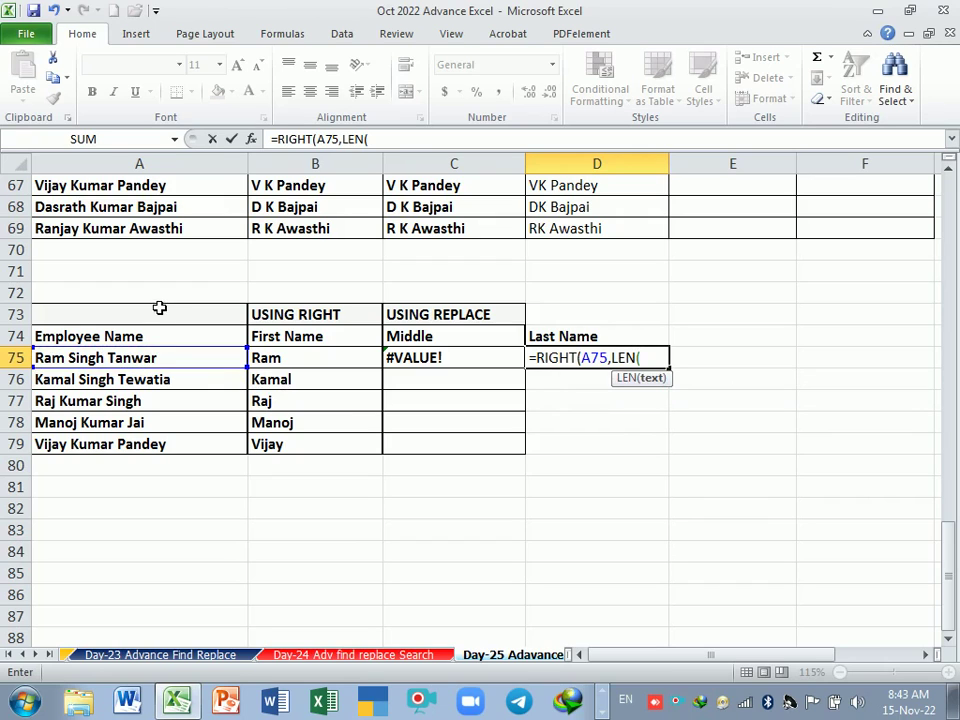
{"action": "left_click", "coordinate": [167, 364]}
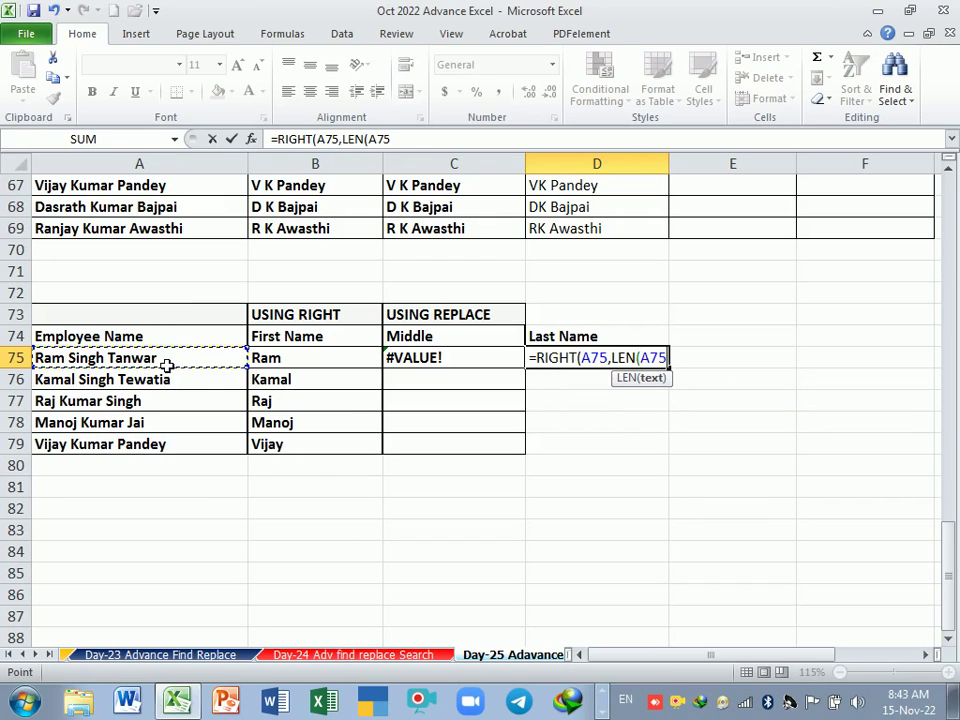
Finish it with -FIND(" ",A75)) after dismissing an error warning, returning 'Singh Tanwar'.
{"action": "type", "text": ")-"}
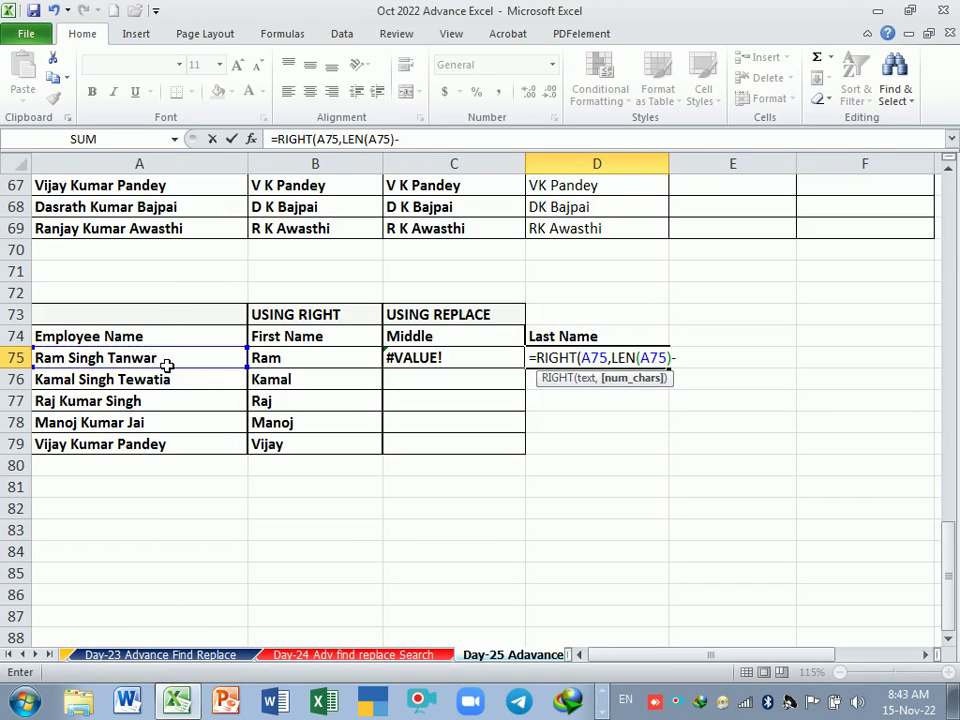
{"action": "type", "text": "fi"}
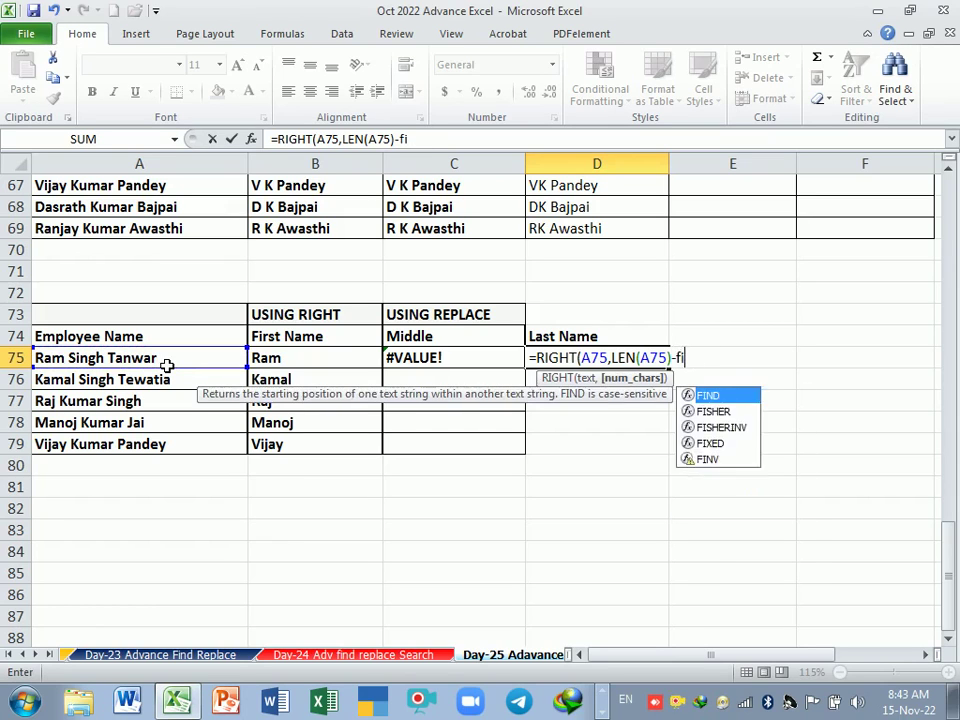
{"action": "key", "text": "Tab"}
{"action": "type", "text": "\""}
{"action": "key", "text": "Return"}
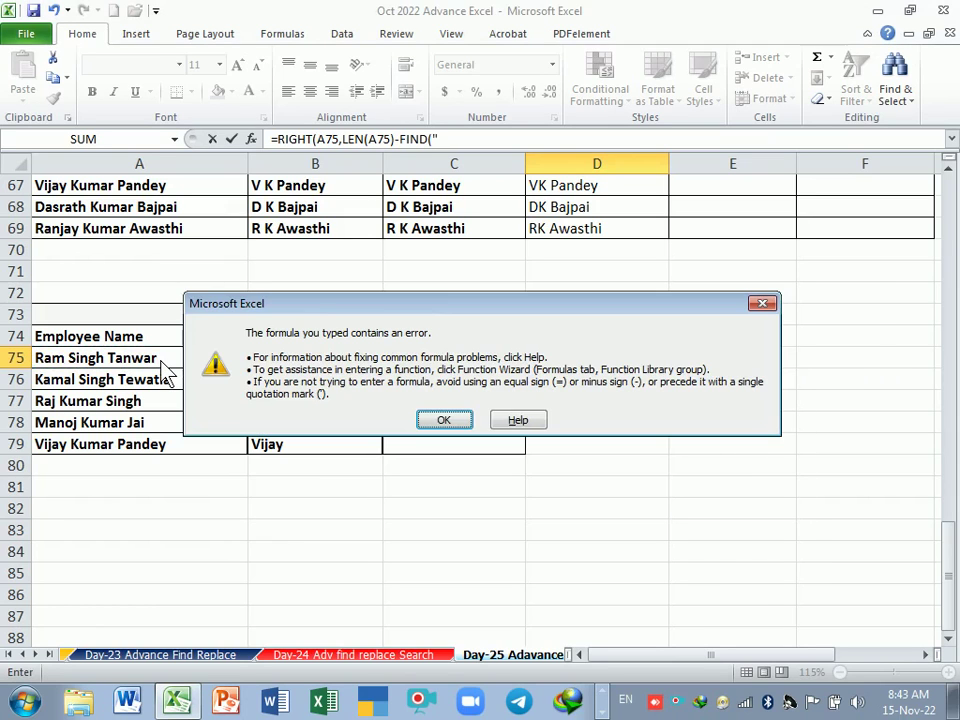
{"action": "key", "text": "Return"}
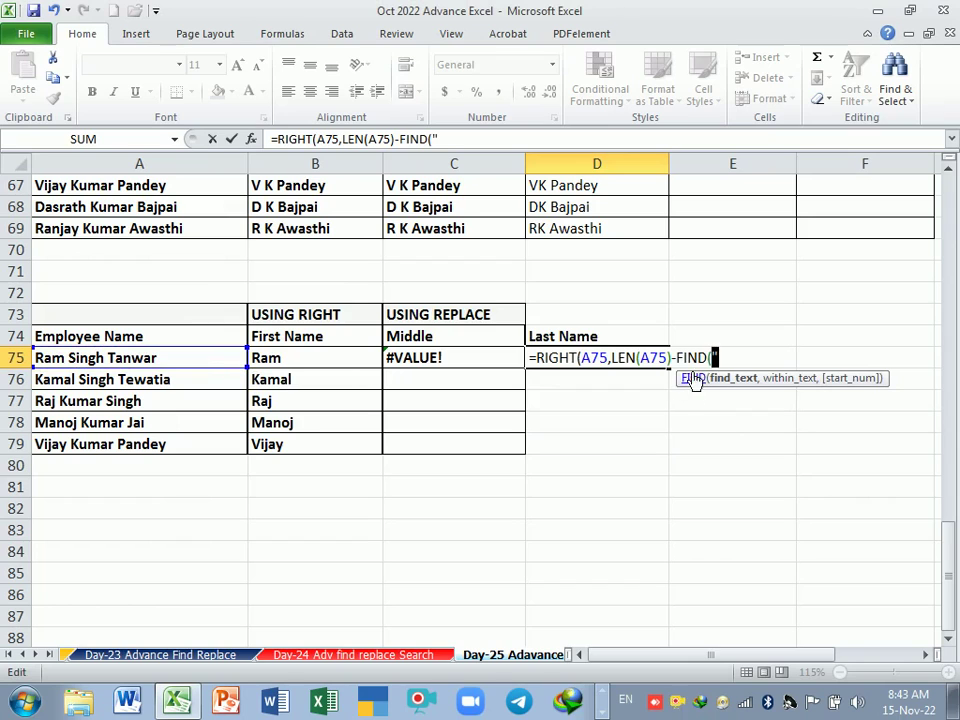
{"action": "key", "text": "Right"}
{"action": "type", "text": "\""}
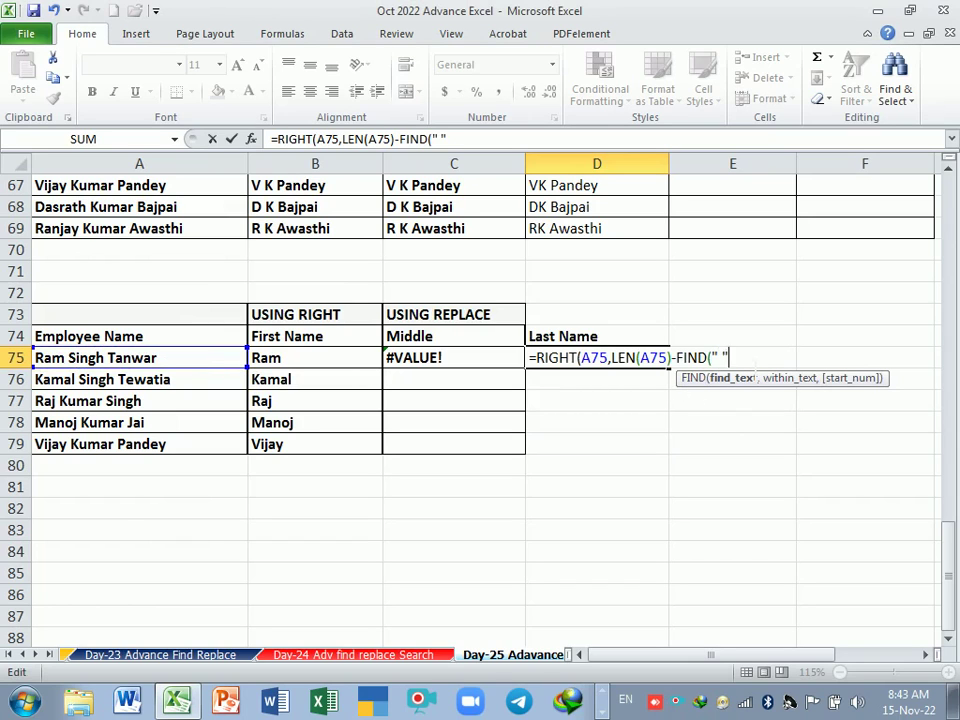
{"action": "type", "text": ","}
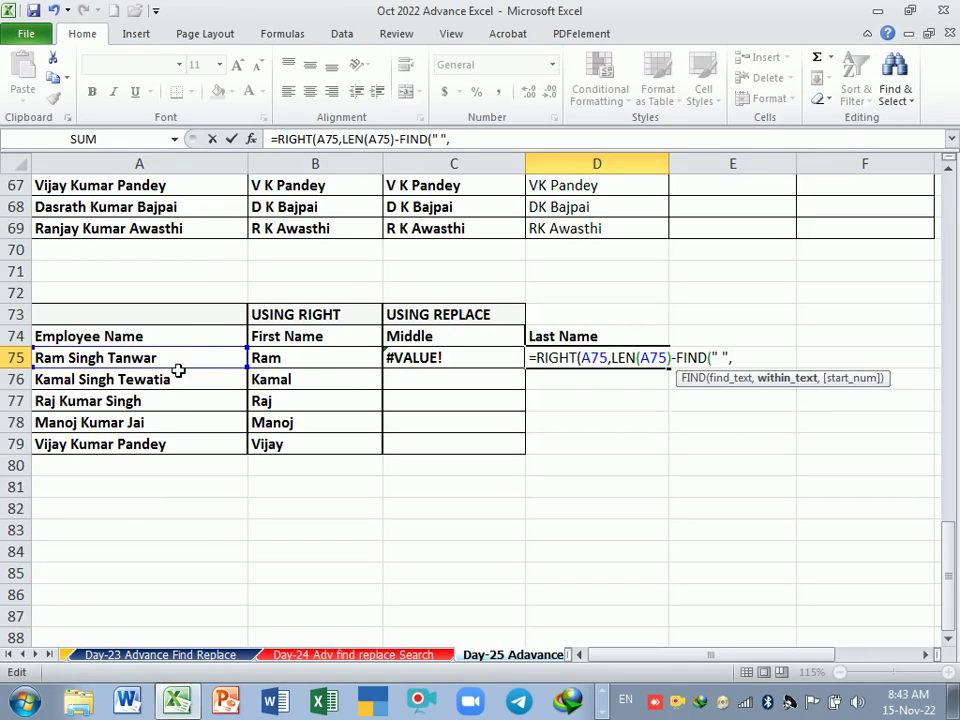
{"action": "left_click", "coordinate": [178, 366]}
{"action": "key", "text": "Return"}
{"action": "key", "text": "Return"}
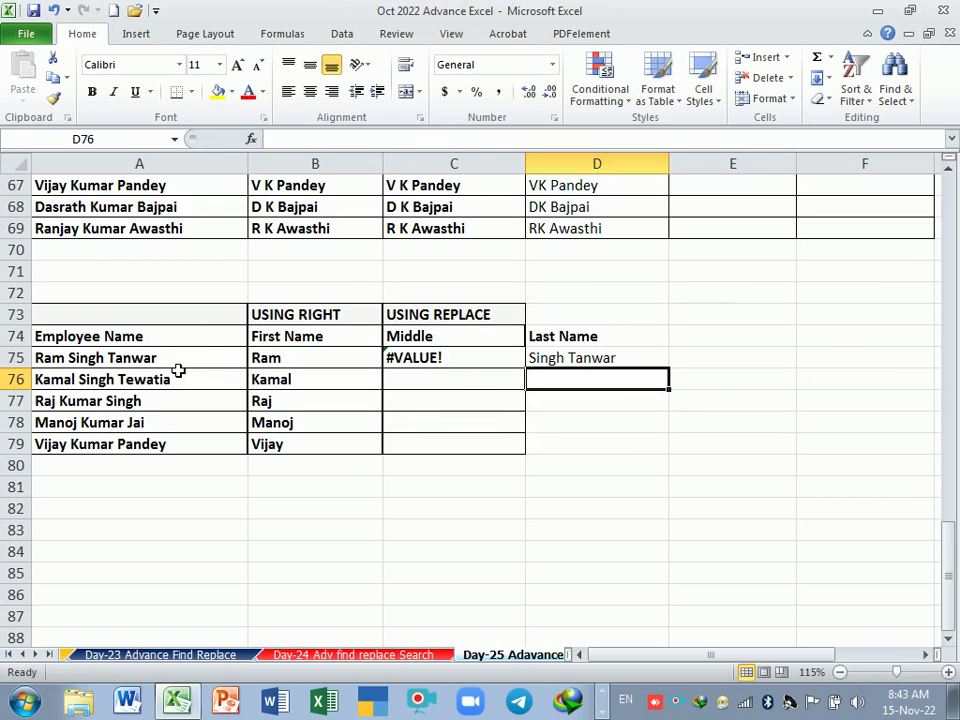
{"action": "left_click", "coordinate": [613, 362]}
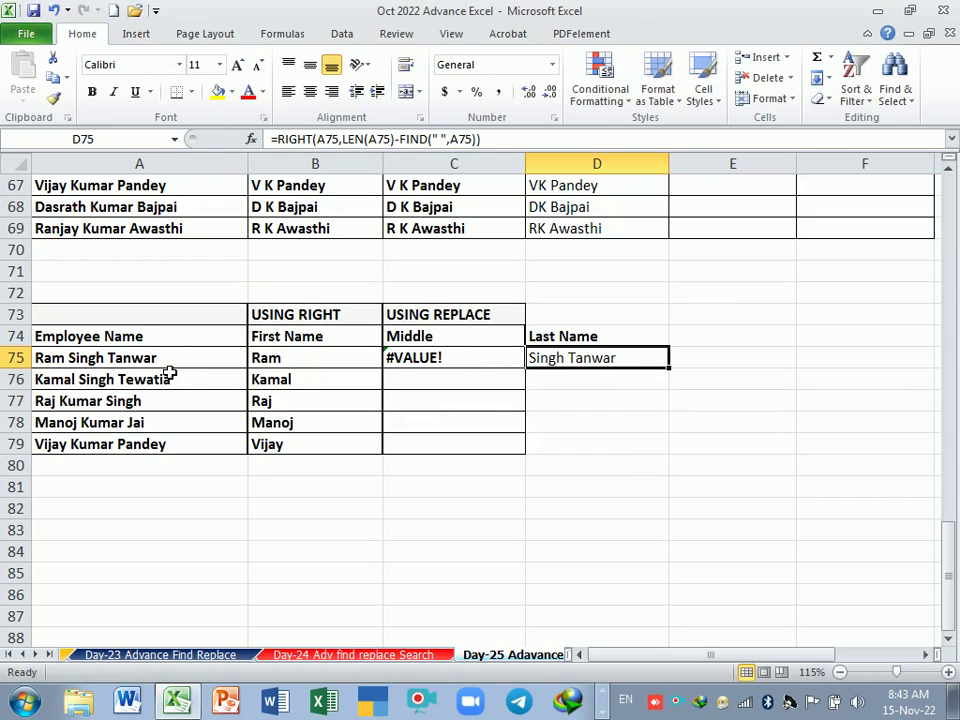
Change D75 to =RIGHT(A75,LEN(A75)-FIND(" ",A75,FIND(" ",A75)+1)) so it returns 'Tanwar'.
{"action": "double_click", "coordinate": [600, 365]}
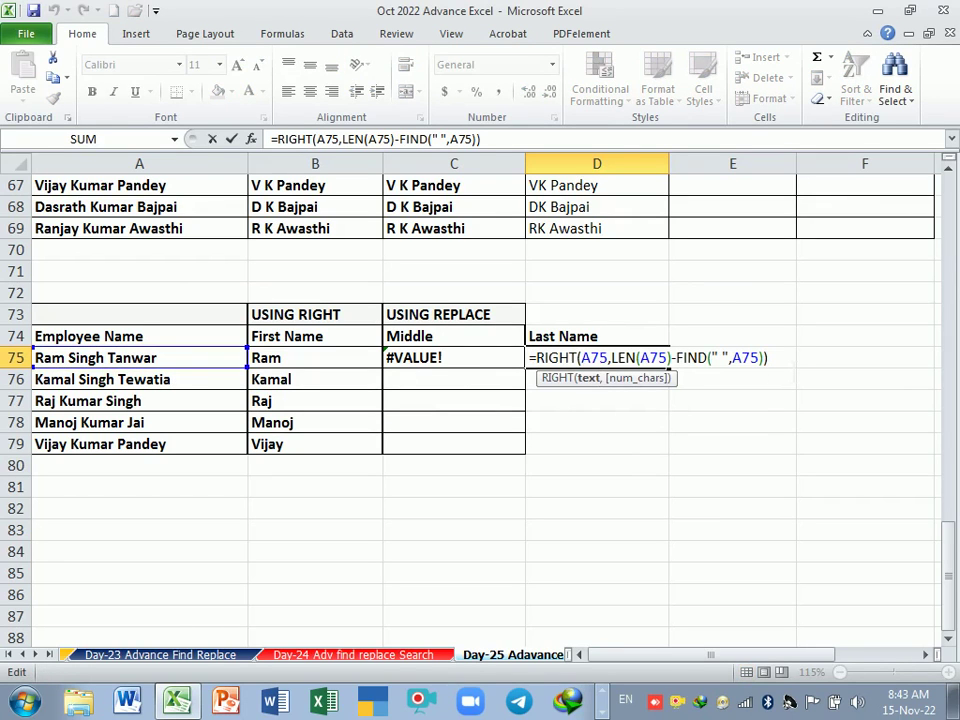
{"action": "left_click", "coordinate": [767, 357]}
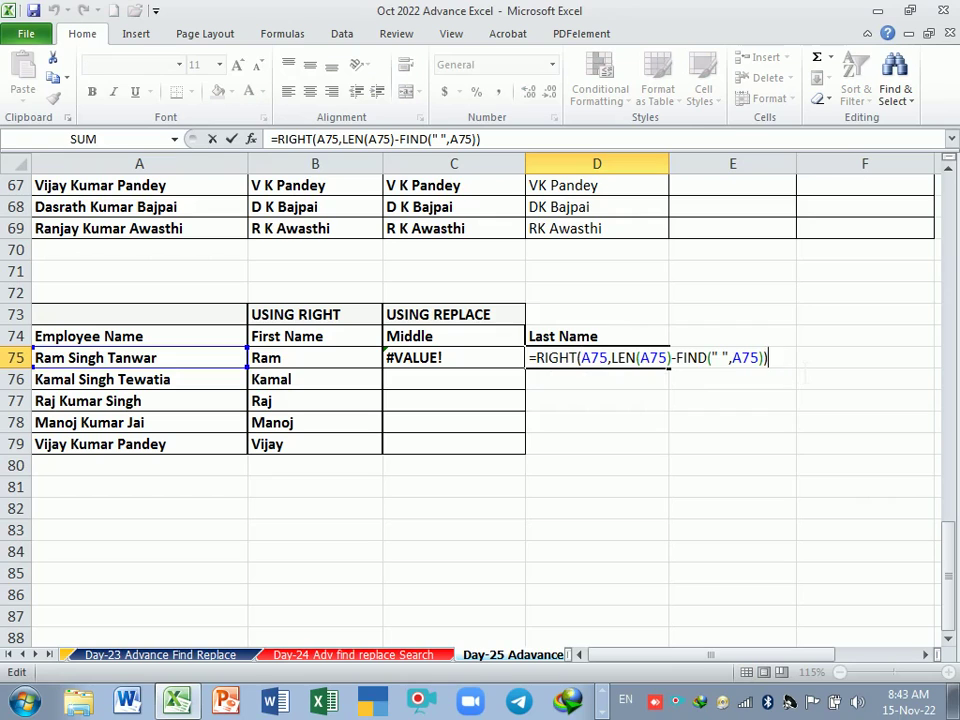
{"action": "key", "text": "BackSpace"}
{"action": "type", "text": "+"}
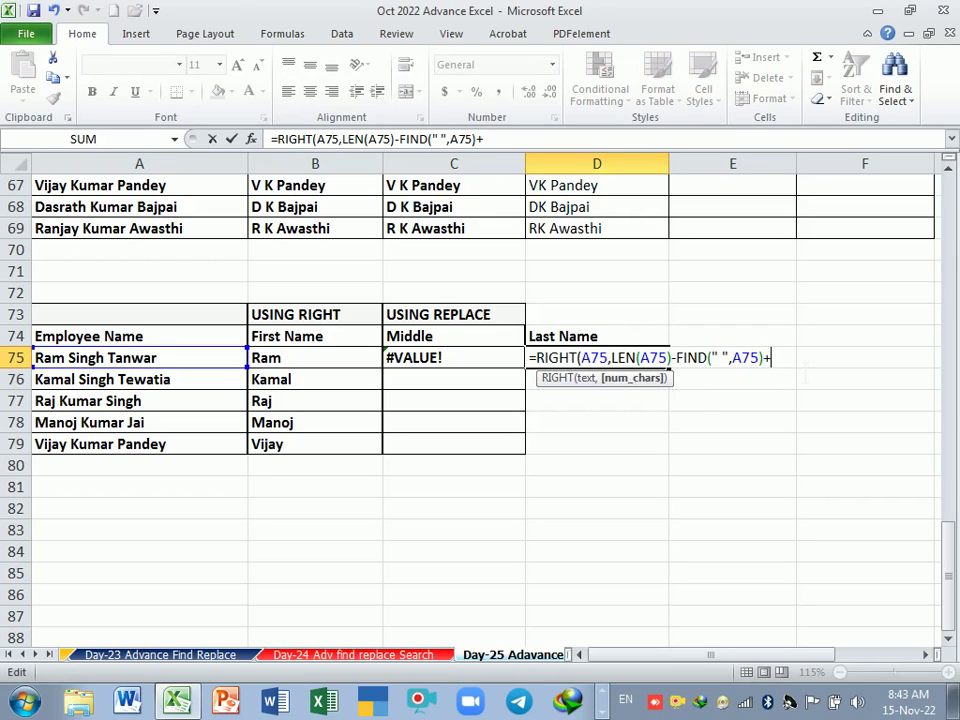
{"action": "type", "text": "1"}
{"action": "key", "text": "BackSpace"}
{"action": "key", "text": "BackSpace"}
{"action": "key", "text": "BackSpace"}
{"action": "key", "text": "BackSpace"}
{"action": "key", "text": "BackSpace"}
{"action": "key", "text": "BackSpace"}
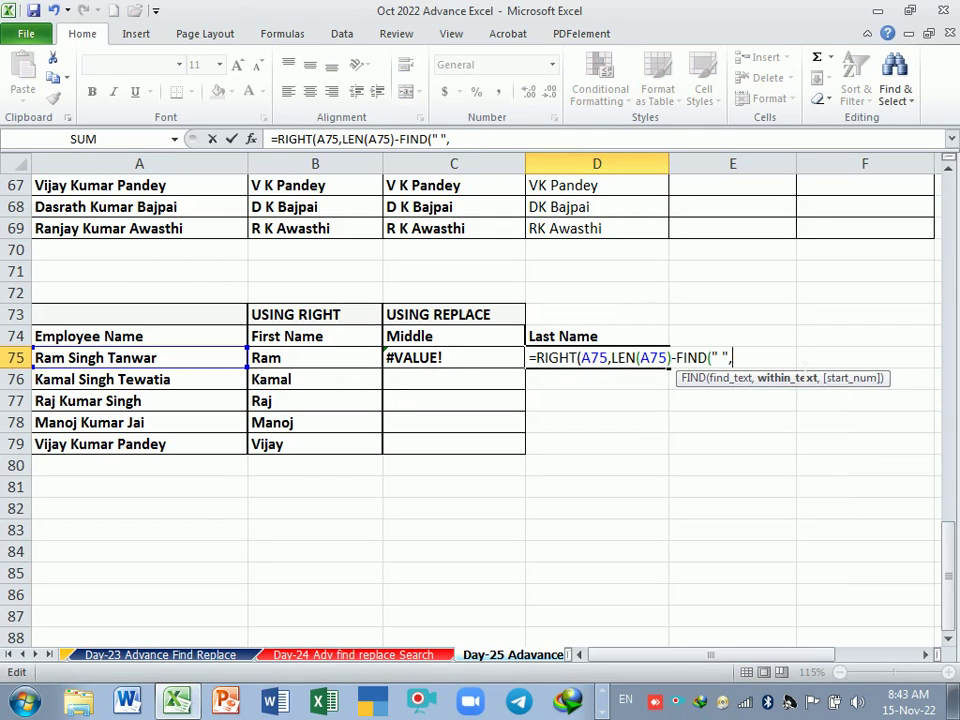
{"action": "left_click", "coordinate": [139, 359]}
{"action": "type", "text": ",fin"}
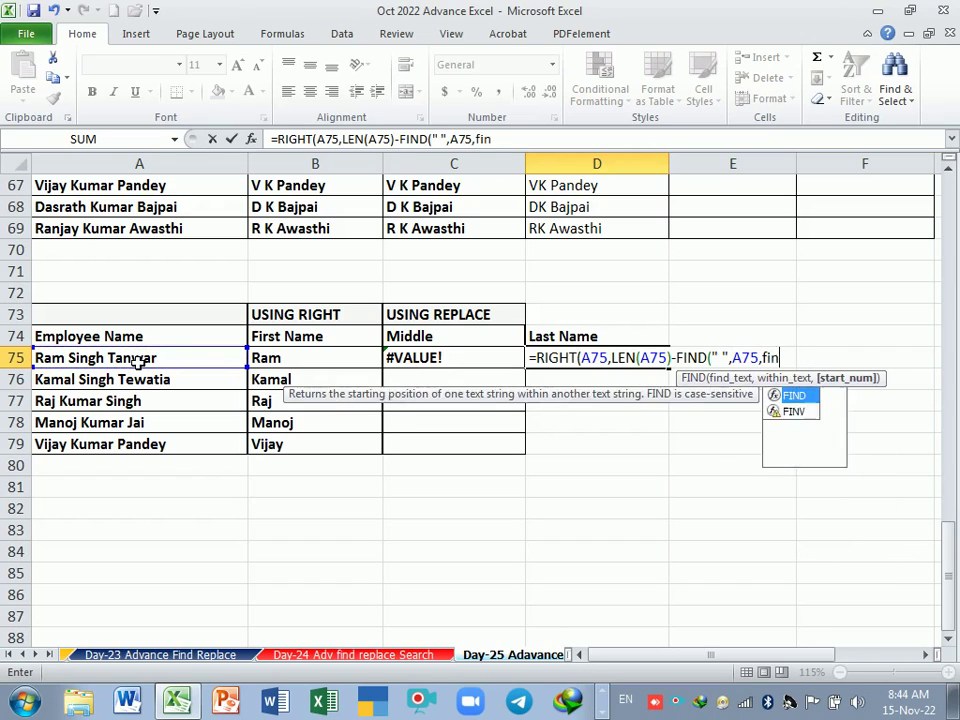
{"action": "key", "text": "Tab"}
{"action": "type", "text": "\" \","}
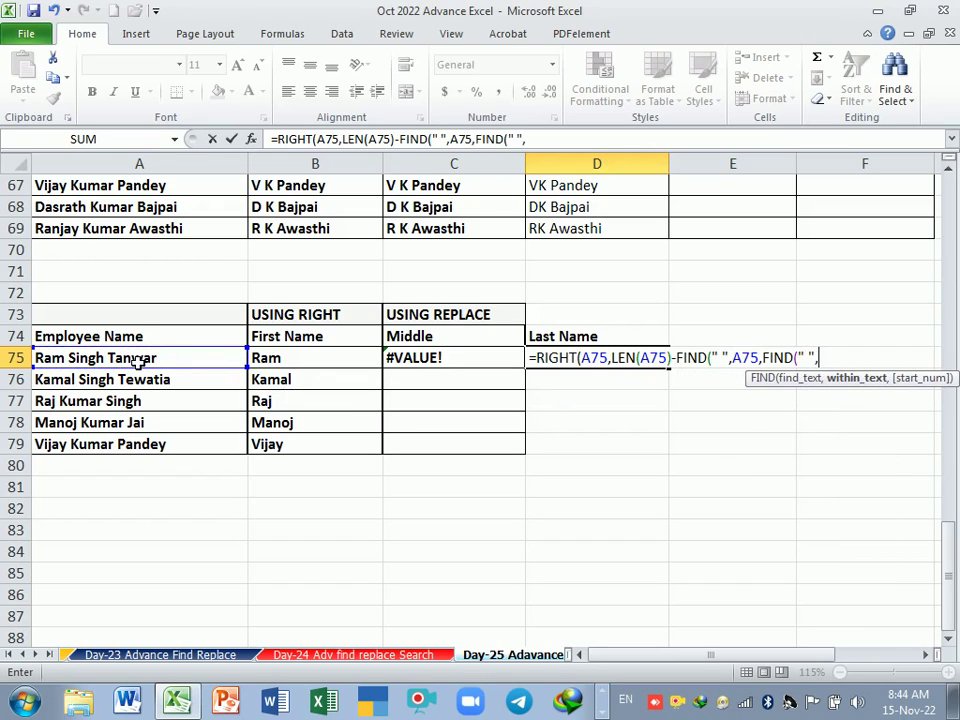
{"action": "left_click", "coordinate": [139, 363]}
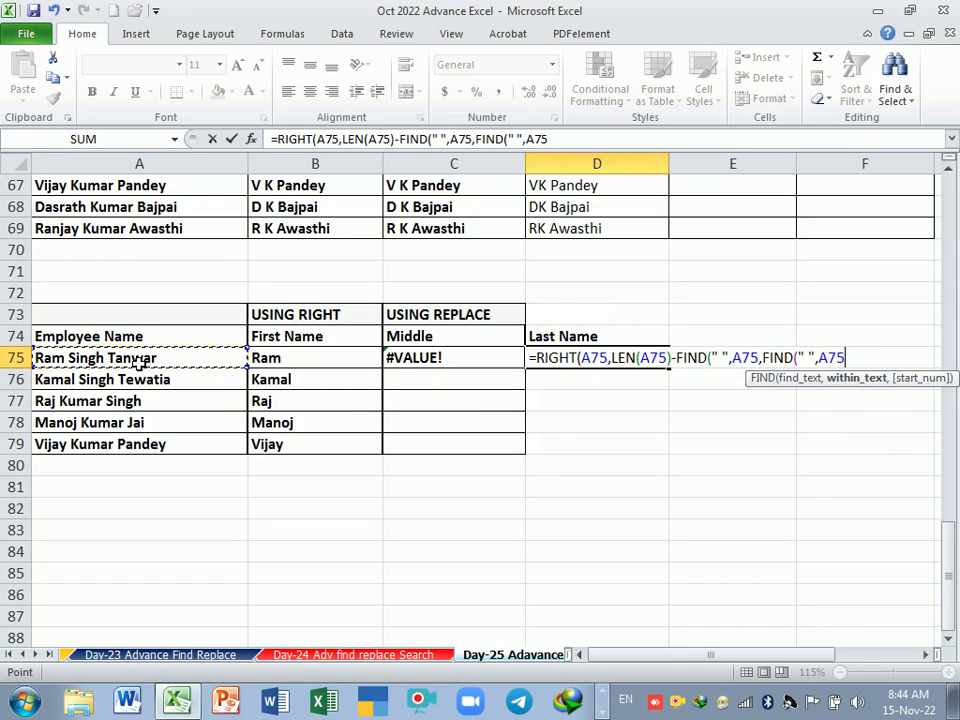
{"action": "type", "text": ")+1"}
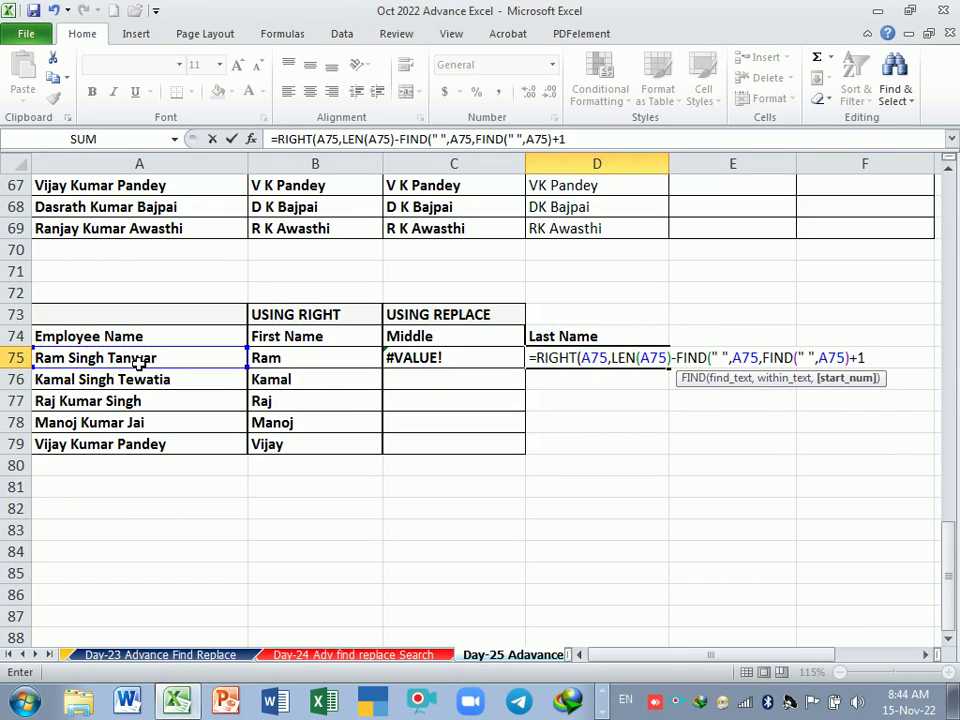
{"action": "type", "text": "),"}
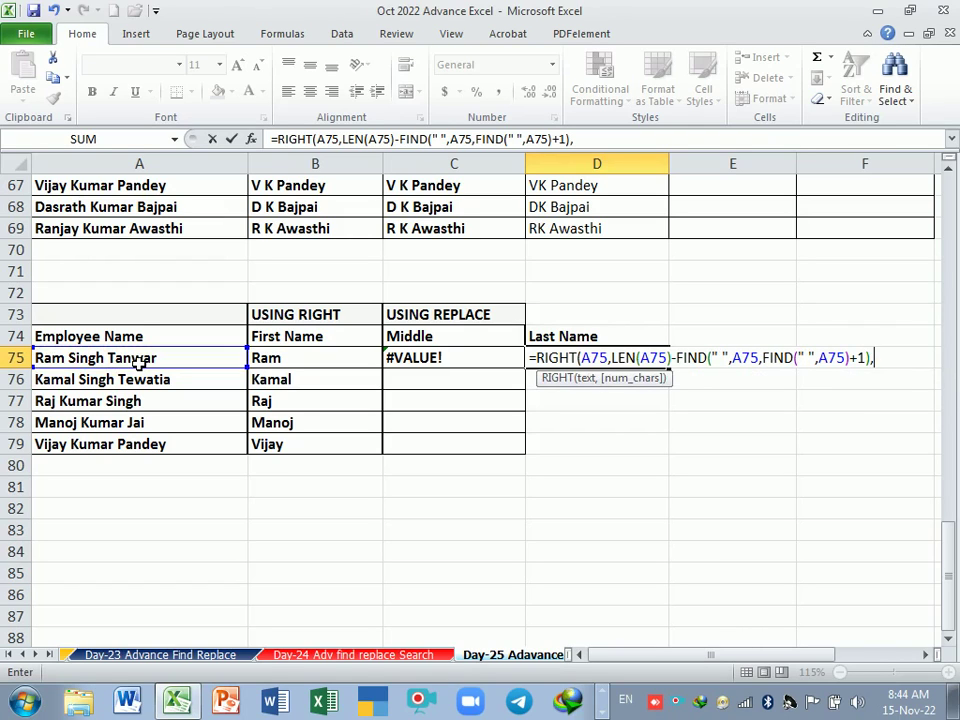
{"action": "key", "text": "BackSpace"}
{"action": "key", "text": "Return"}
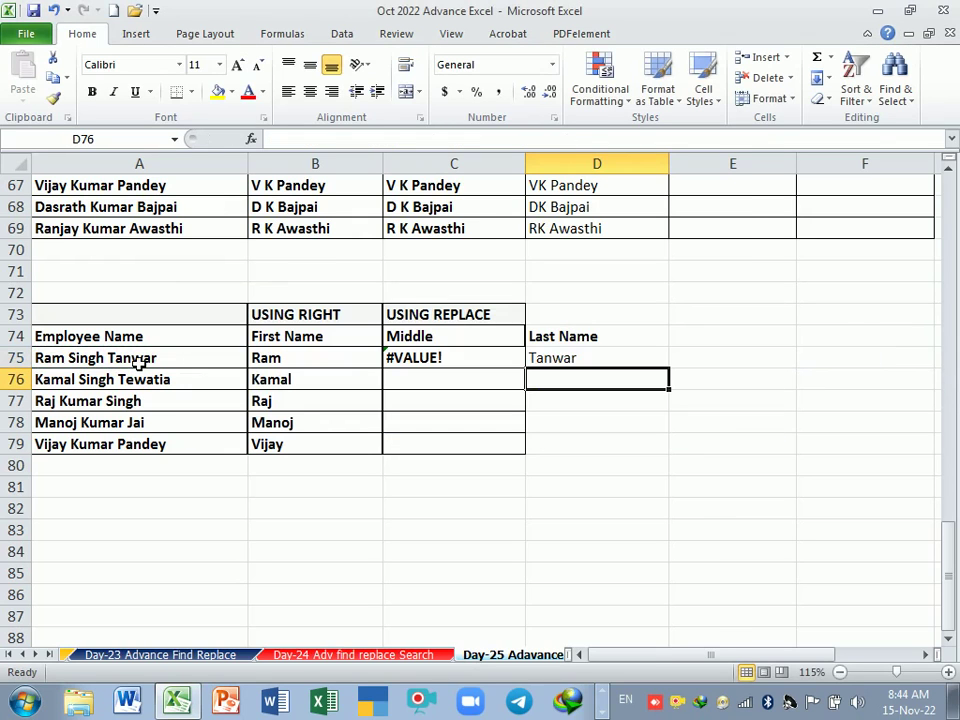
Fill the last-name formula down from D75 to D79 and review it.
{"action": "left_click", "coordinate": [620, 358]}
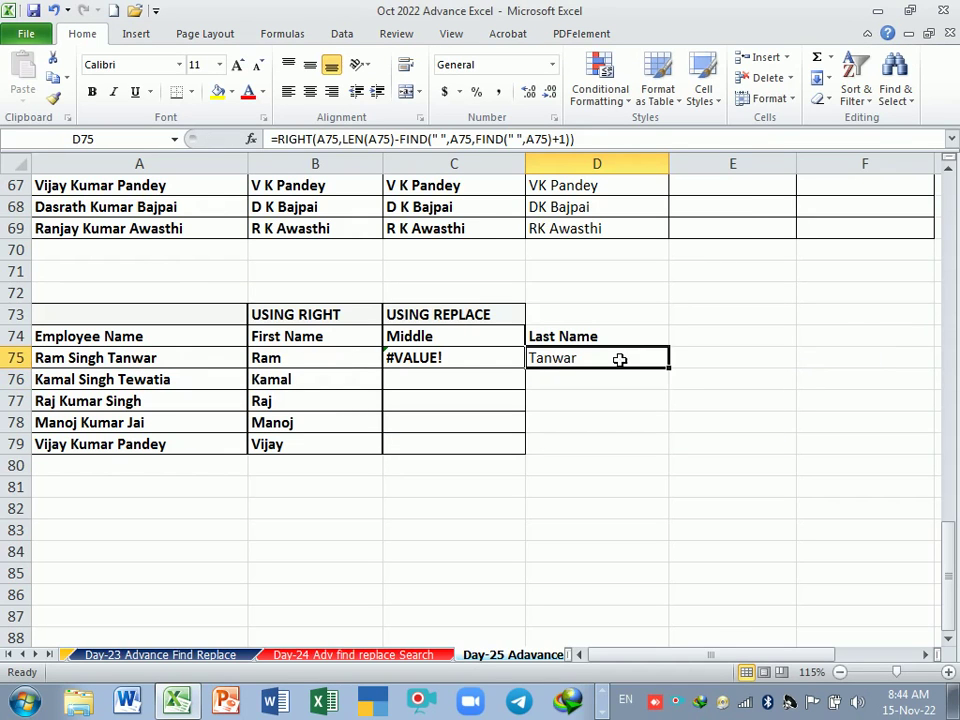
{"action": "left_click_drag", "start_coordinate": [676, 377], "coordinate": [674, 455]}
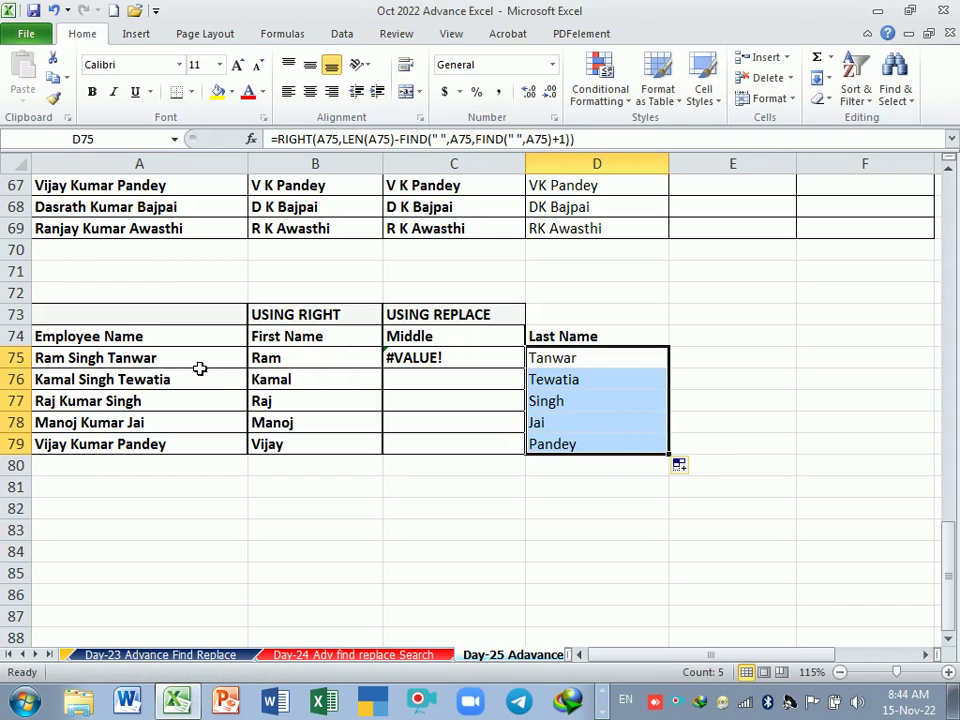
{"action": "left_click", "coordinate": [75, 360]}
{"action": "double_click", "coordinate": [577, 358]}
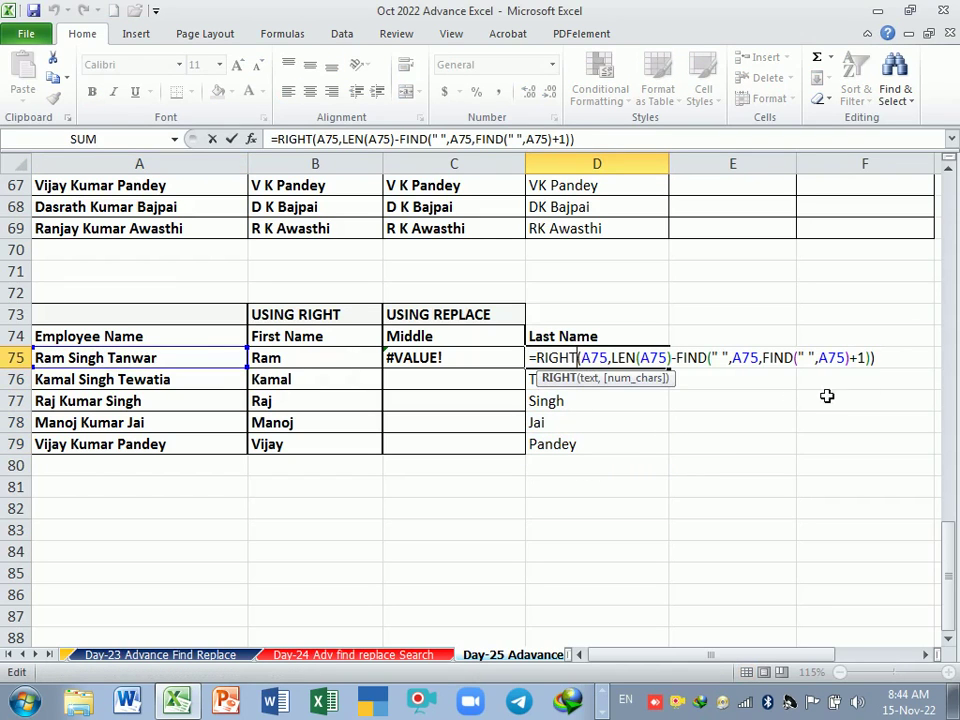
{"action": "left_click", "coordinate": [875, 358]}
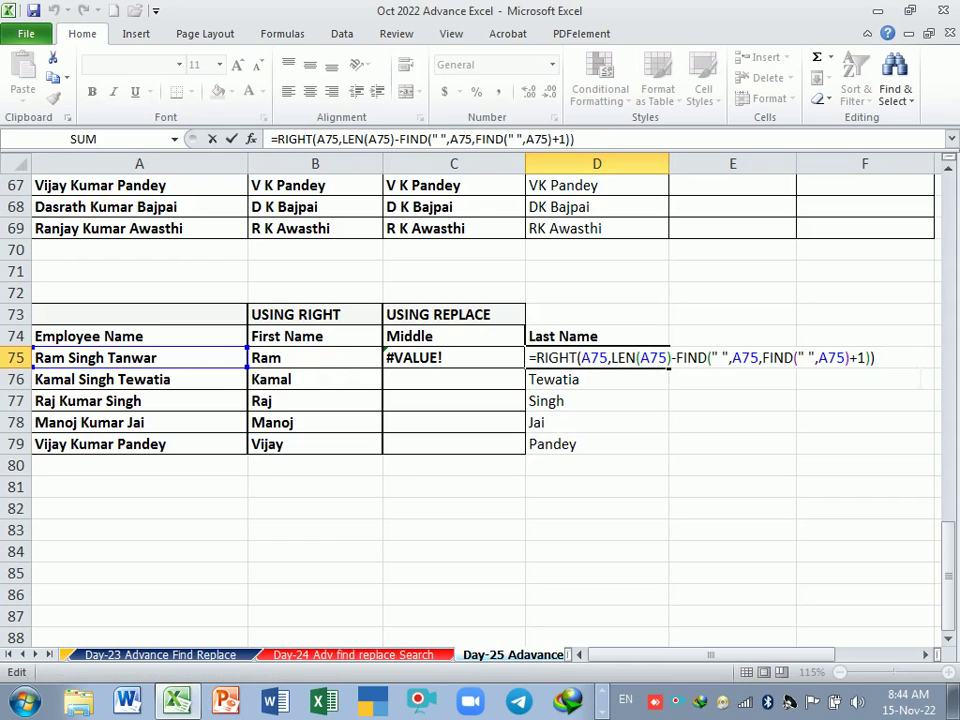
{"action": "key", "text": "Return"}
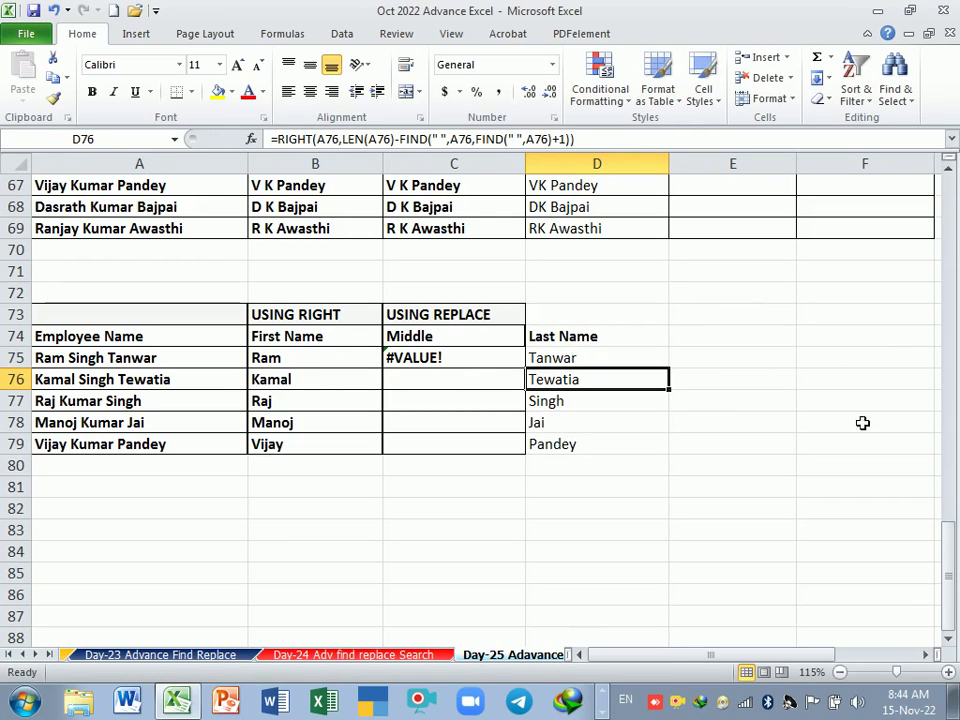
Delete the trailing FIND term and stray minus from C75's middle-name formula.
{"action": "double_click", "coordinate": [448, 360]}
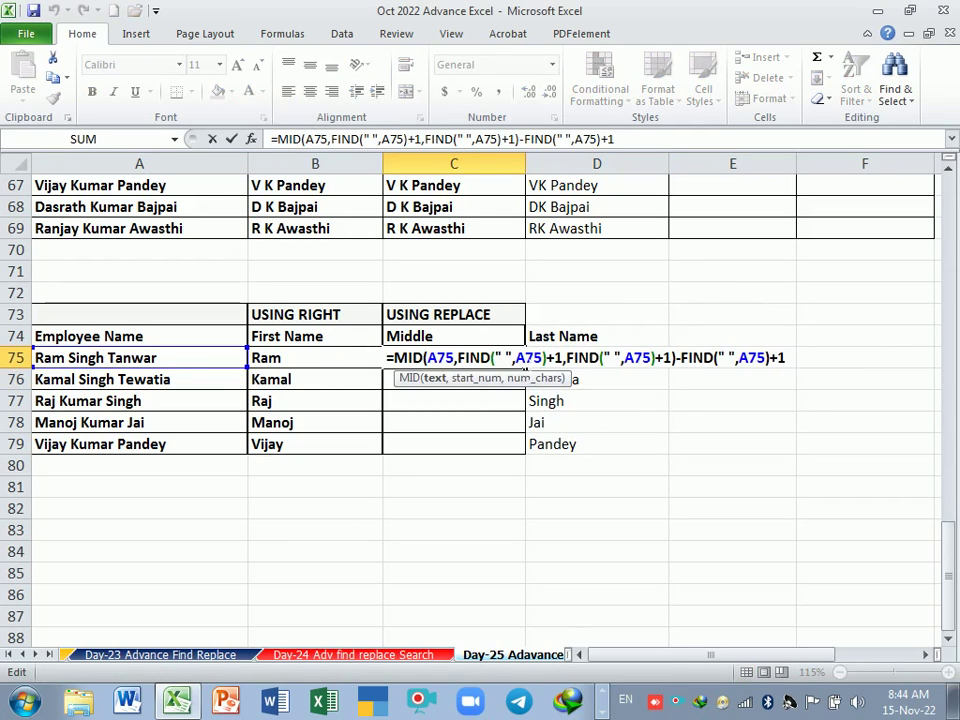
{"action": "left_click", "coordinate": [792, 358]}
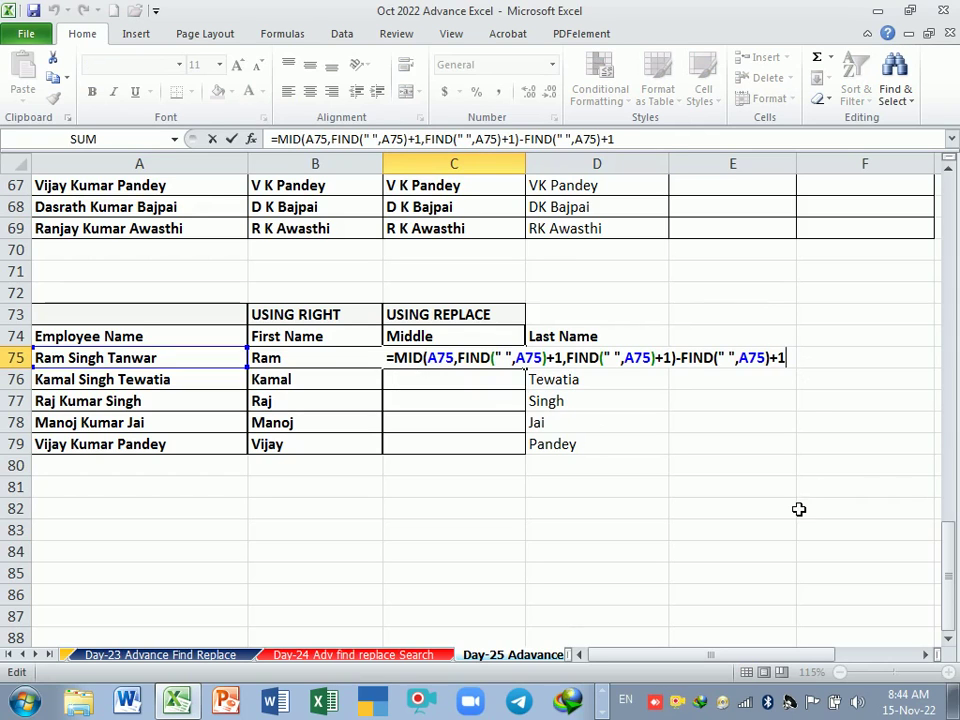
{"action": "key", "text": "BackSpace"}
{"action": "key", "text": "BackSpace"}
{"action": "key", "text": "BackSpace"}
{"action": "key", "text": "BackSpace"}
{"action": "key", "text": "BackSpace"}
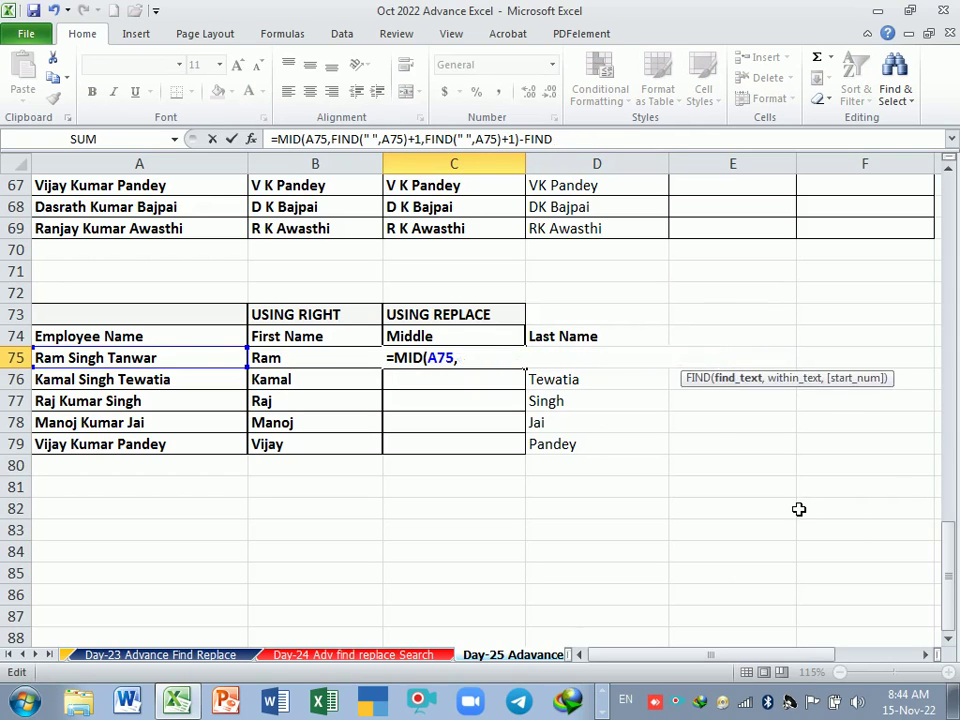
{"action": "key", "text": "BackSpace"}
{"action": "key", "text": "BackSpace"}
{"action": "key", "text": "BackSpace"}
{"action": "key", "text": "BackSpace"}
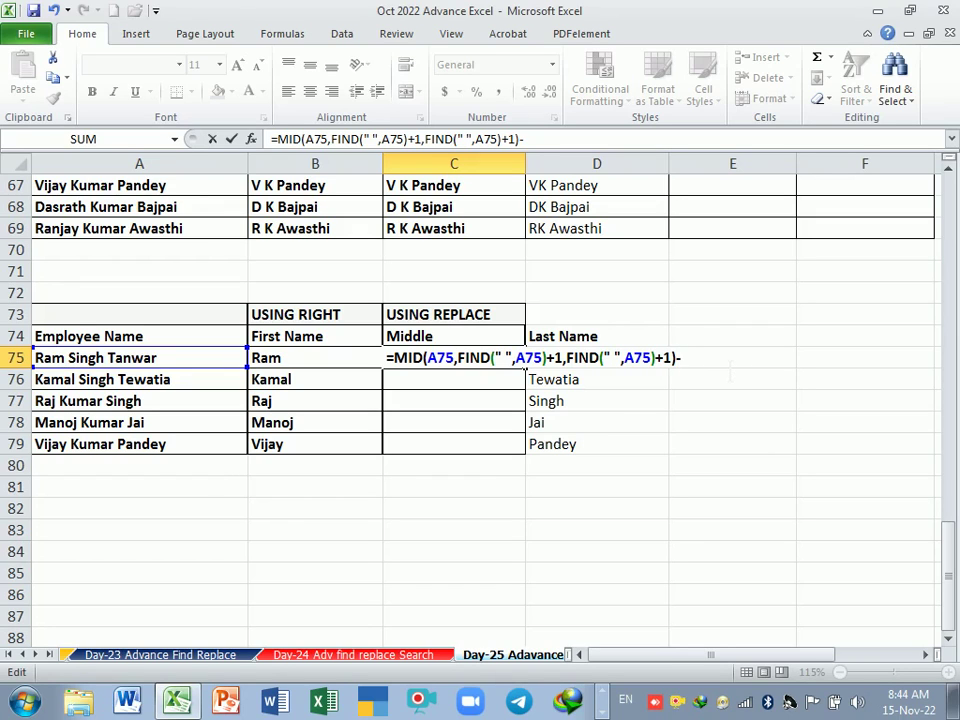
{"action": "key", "text": "BackSpace"}
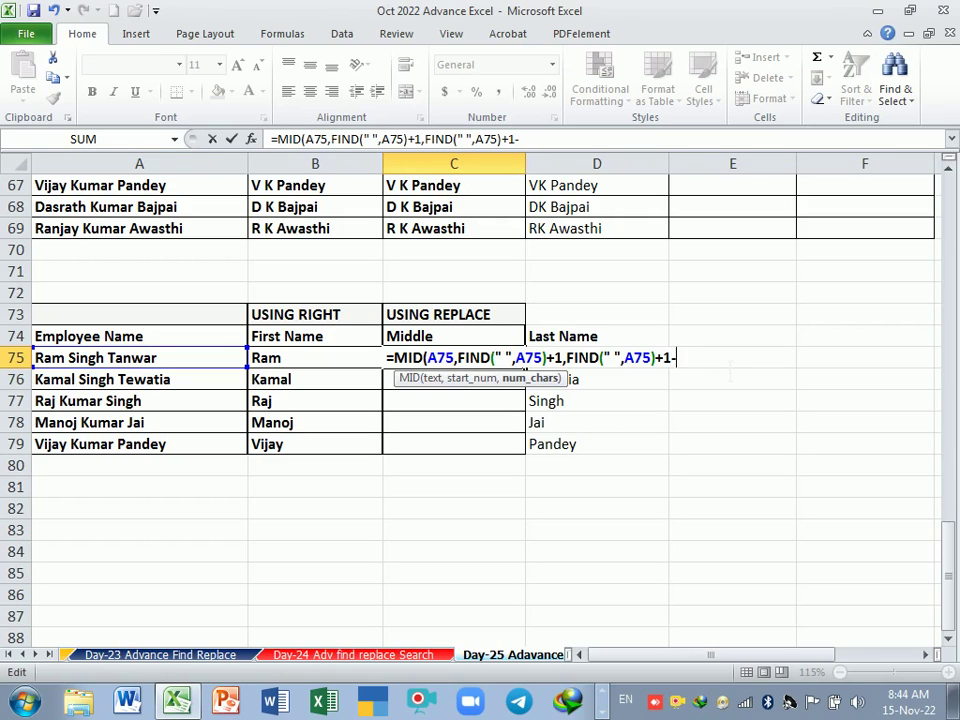
{"action": "key", "text": "BackSpace"}
Append )-FIND(" ",A75,FIND(" ",A75)) and commit; C75 still shows #VALUE!
{"action": "type", "text": ")-find"}
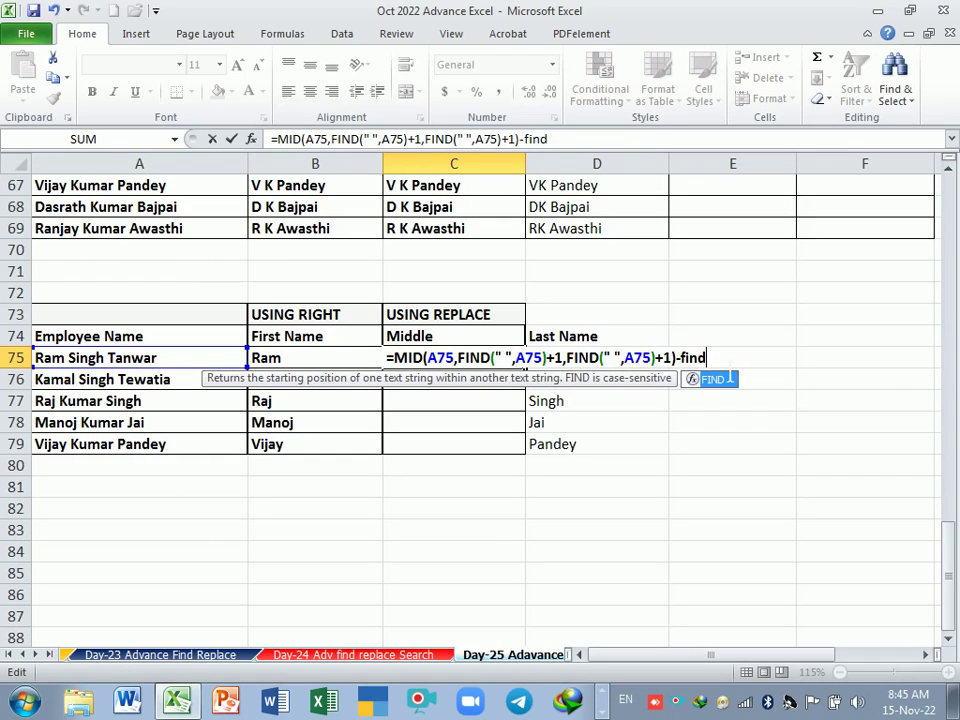
{"action": "key", "text": "Tab"}
{"action": "type", "text": "\""}
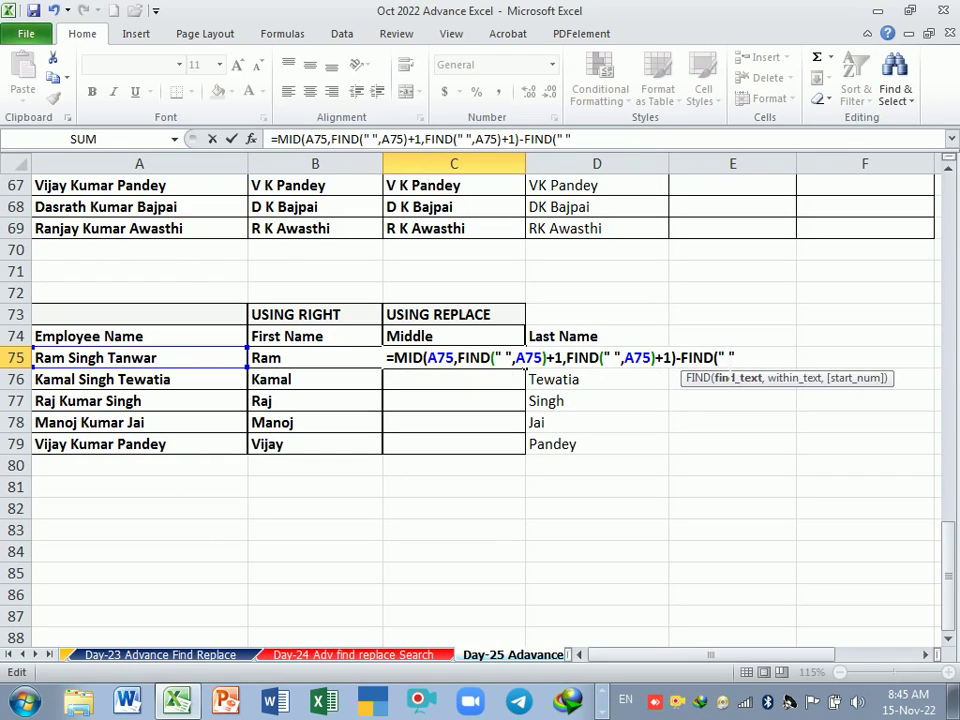
{"action": "type", "text": ","}
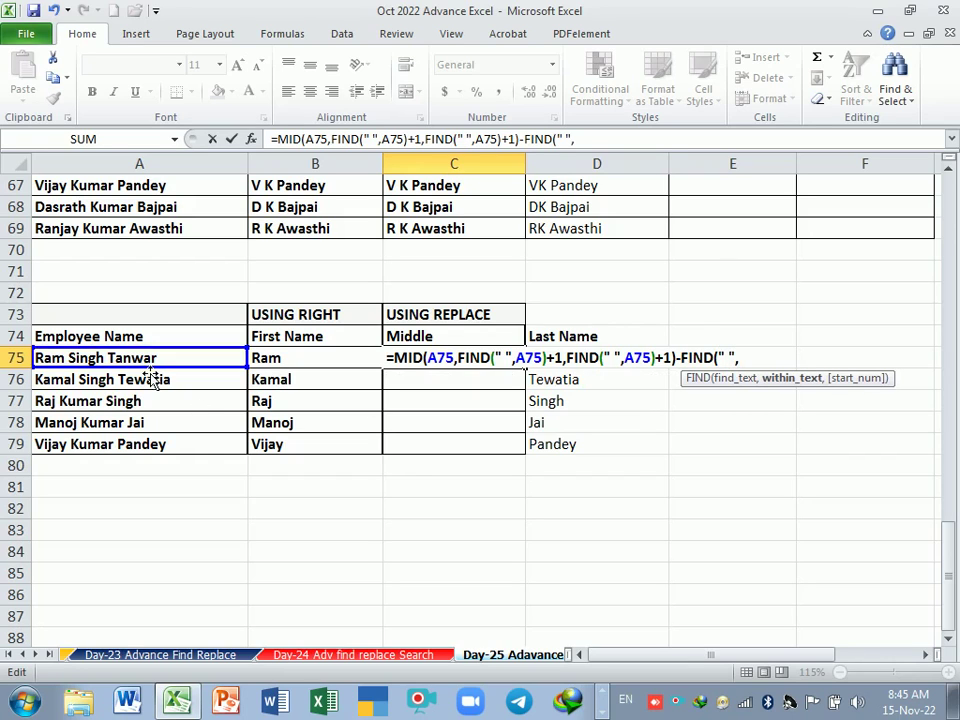
{"action": "left_click", "coordinate": [149, 366]}
{"action": "type", "text": ",FIND"}
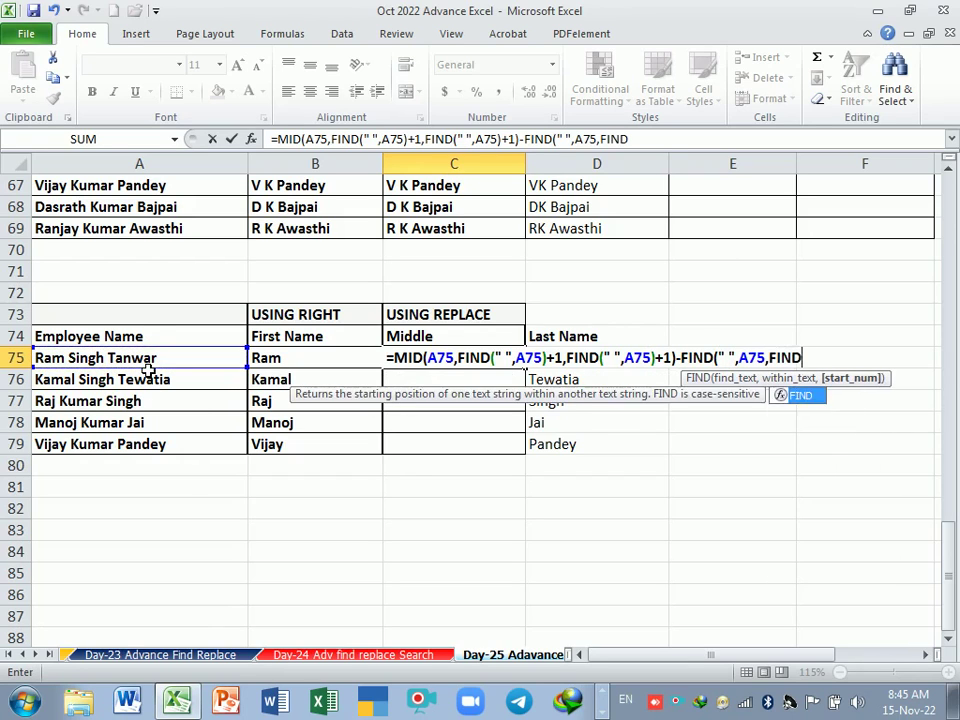
{"action": "type", "text": "(\" \""}
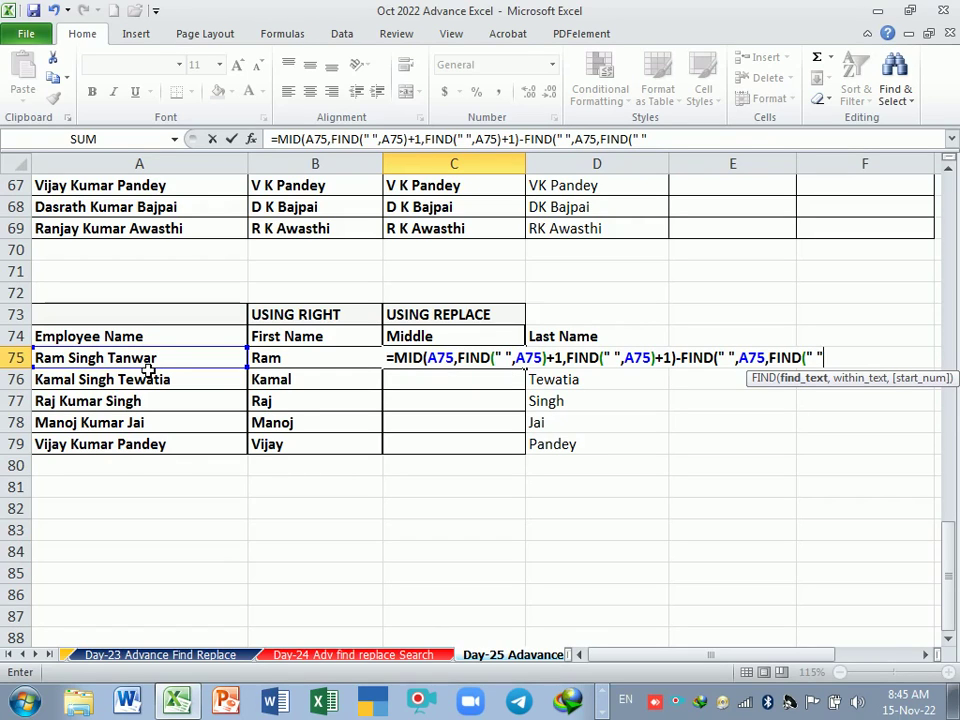
{"action": "type", "text": "M"}
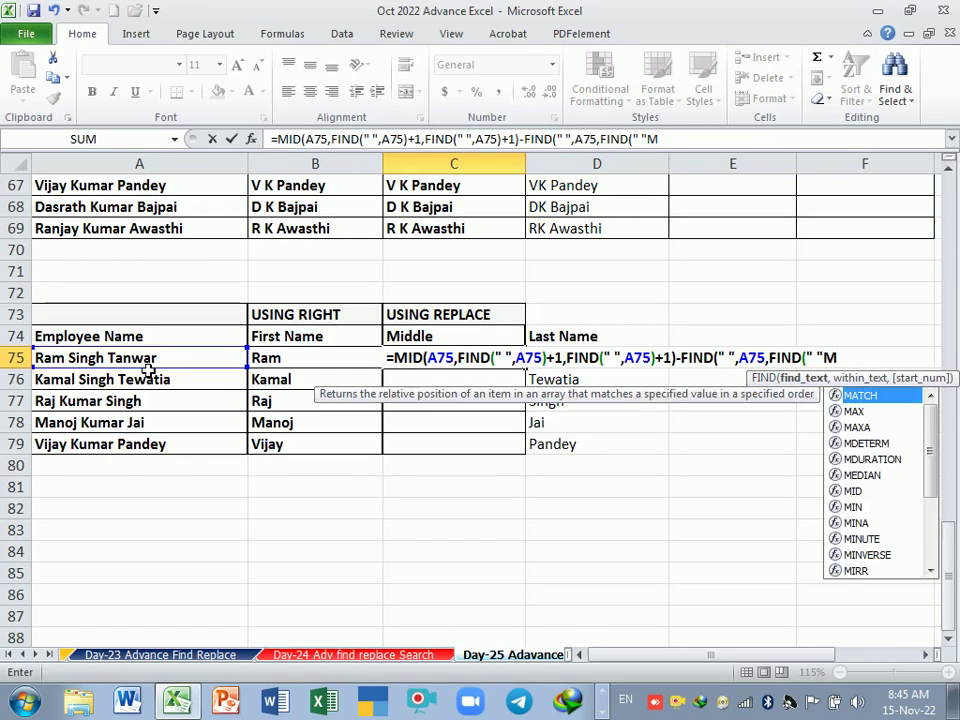
{"action": "key", "text": "BackSpace"}
{"action": "type", "text": ","}
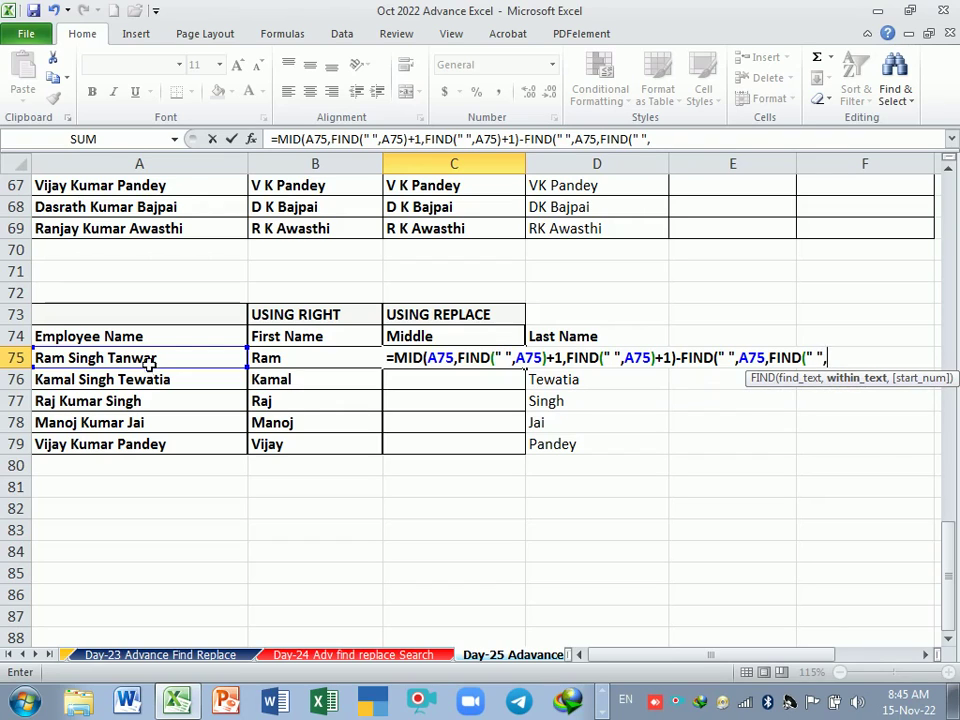
{"action": "left_click", "coordinate": [150, 362]}
{"action": "type", "text": ")"}
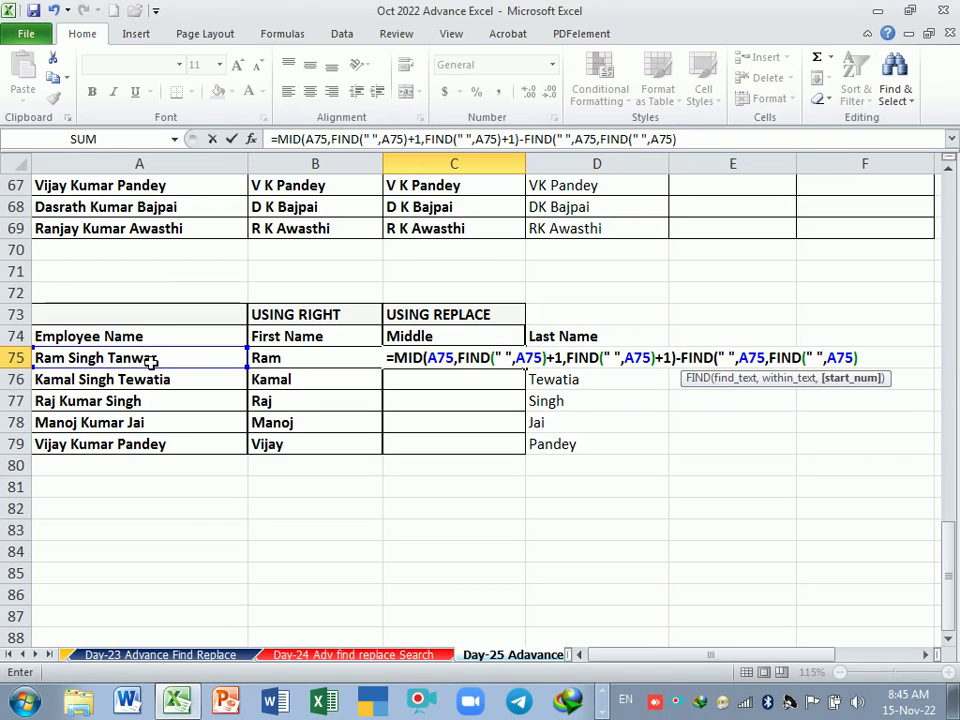
{"action": "type", "text": ")"}
{"action": "key", "text": "Return"}
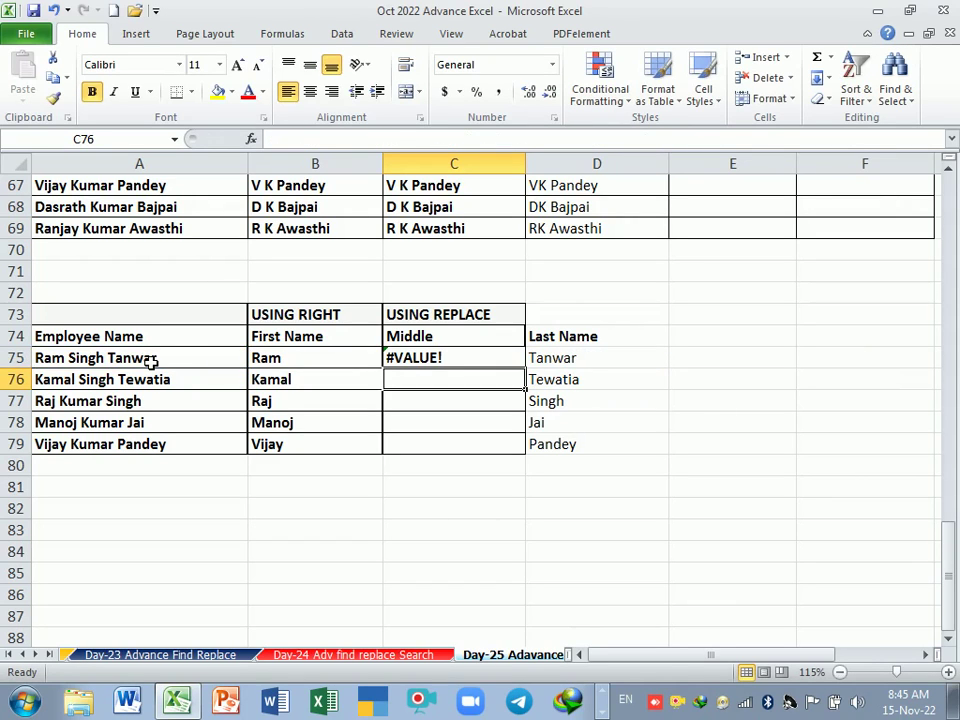
Trim the final parenthesis and replace MID's start_num in C75 with 5.
{"action": "double_click", "coordinate": [450, 363]}
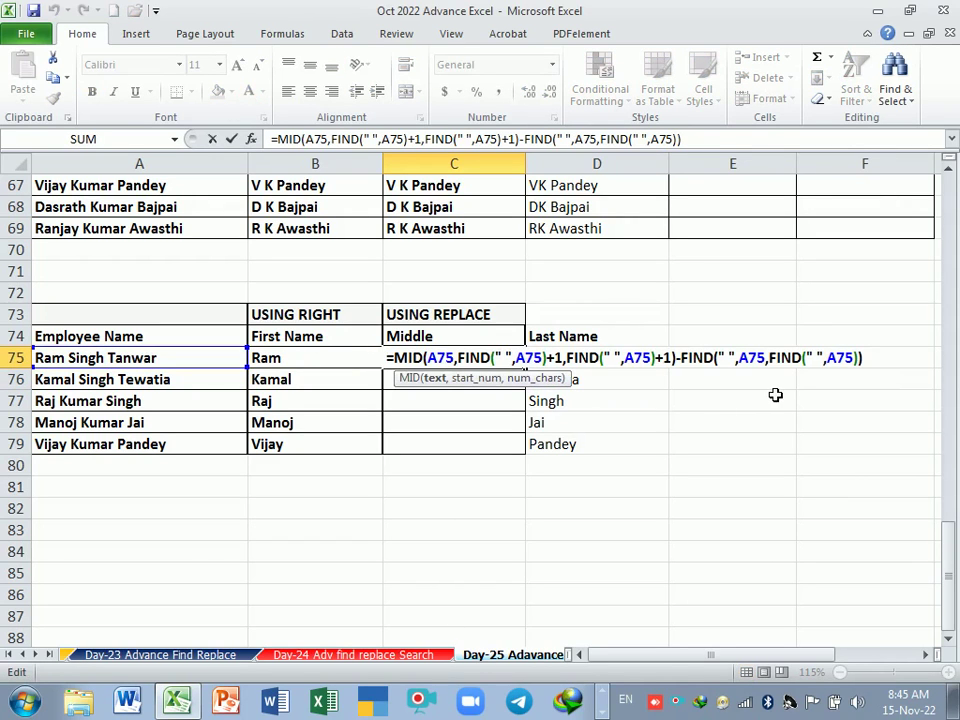
{"action": "key", "text": "End"}
{"action": "key", "text": "BackSpace"}
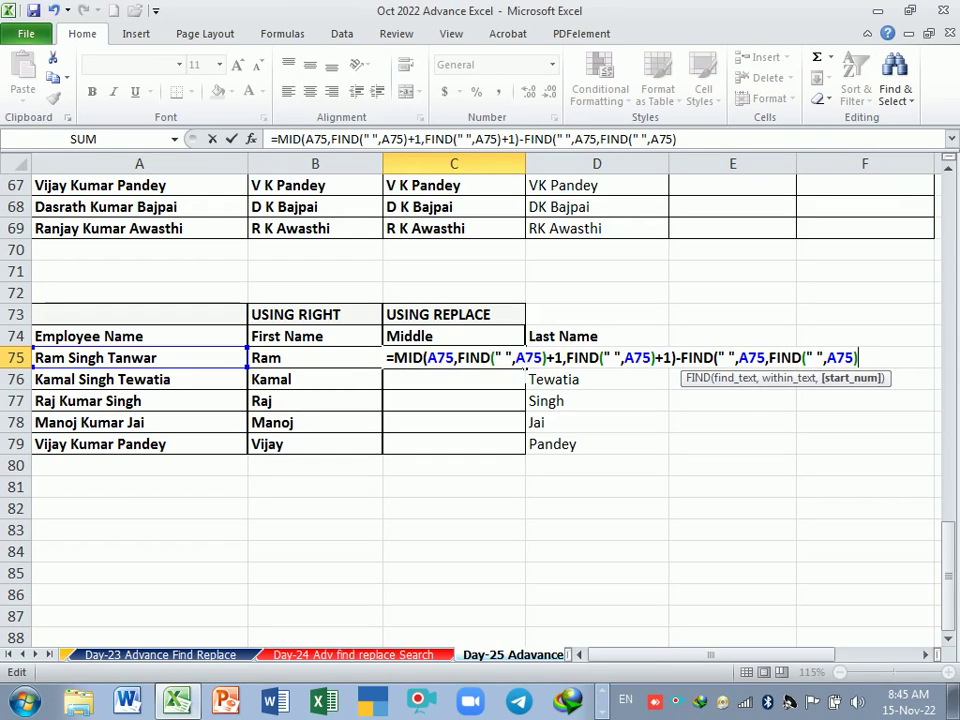
{"action": "left_click_drag", "start_coordinate": [502, 358], "coordinate": [563, 358]}
{"action": "left_click", "coordinate": [560, 358]}
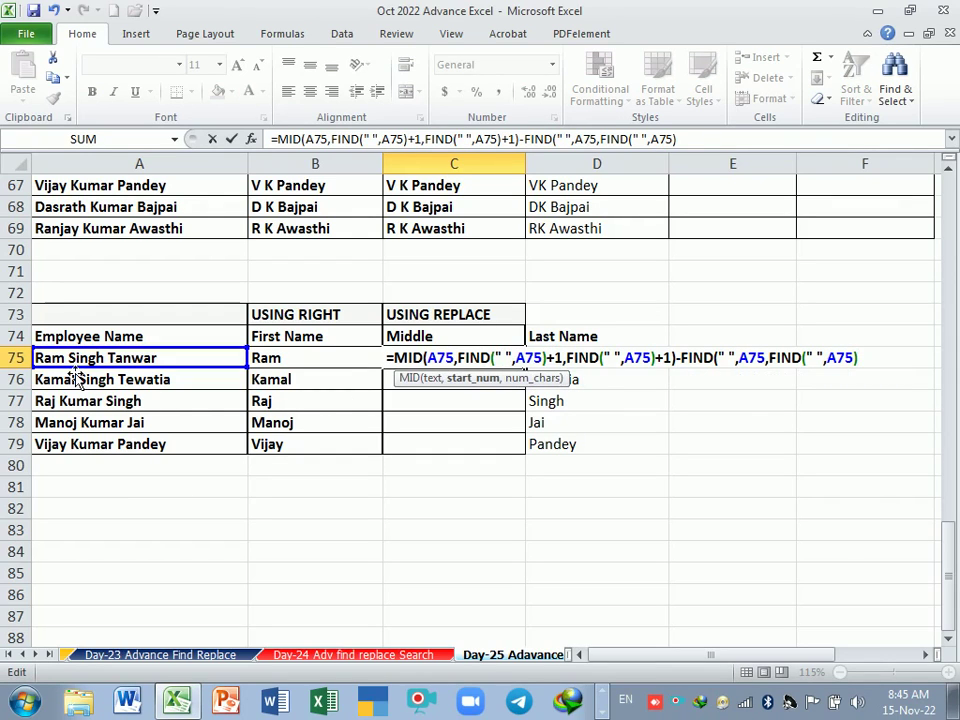
{"action": "key", "text": "Right"}
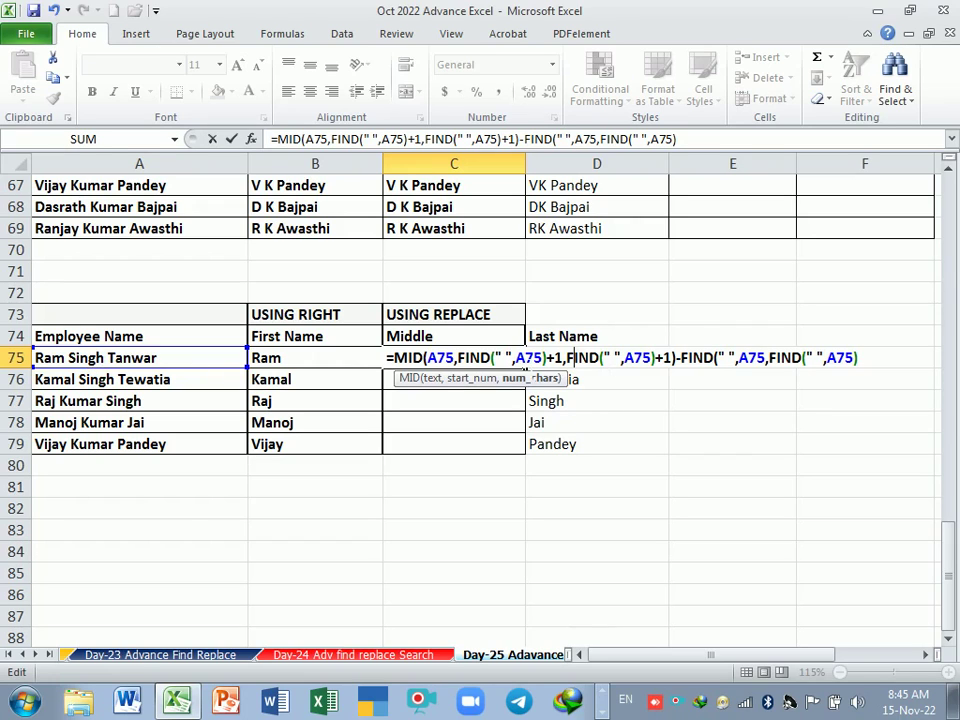
{"action": "left_click", "coordinate": [497, 357]}
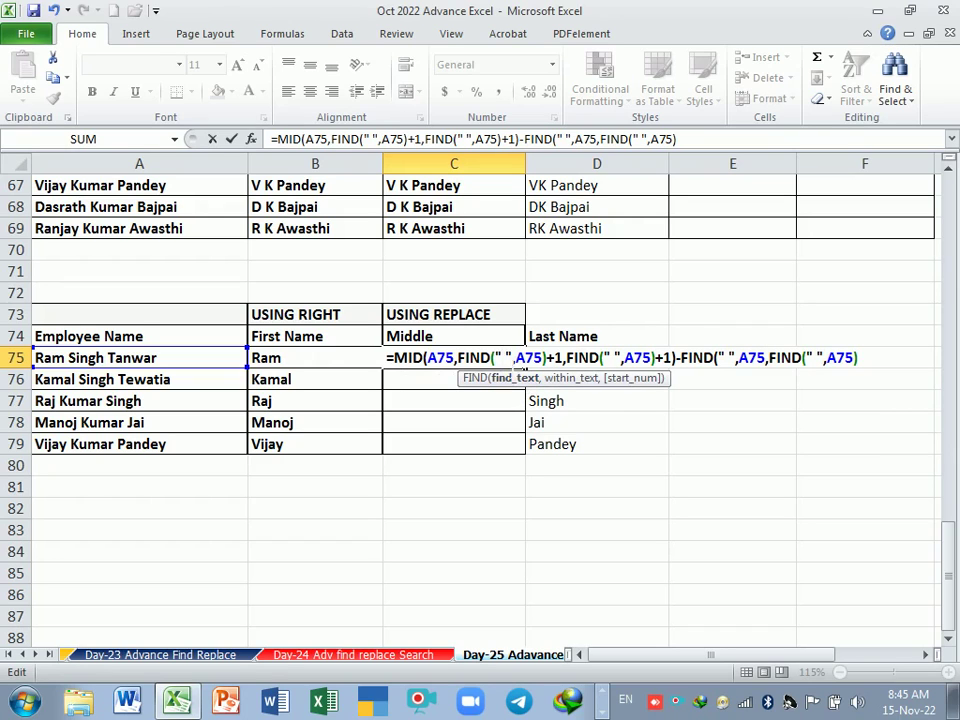
{"action": "left_click", "coordinate": [470, 357]}
{"action": "left_click", "coordinate": [480, 380]}
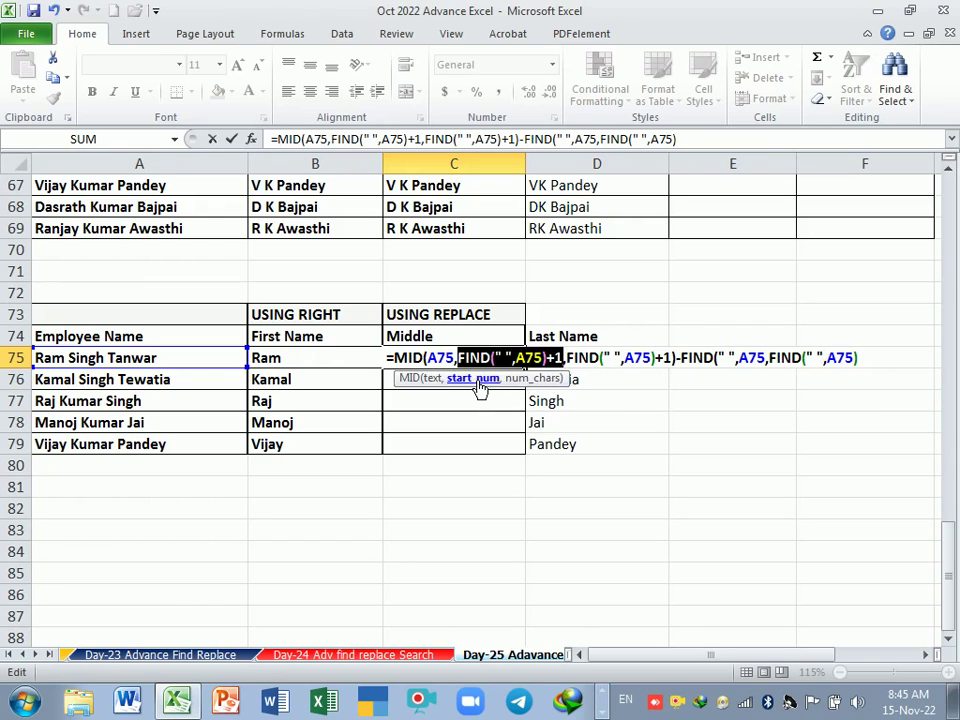
{"action": "type", "text": "5"}
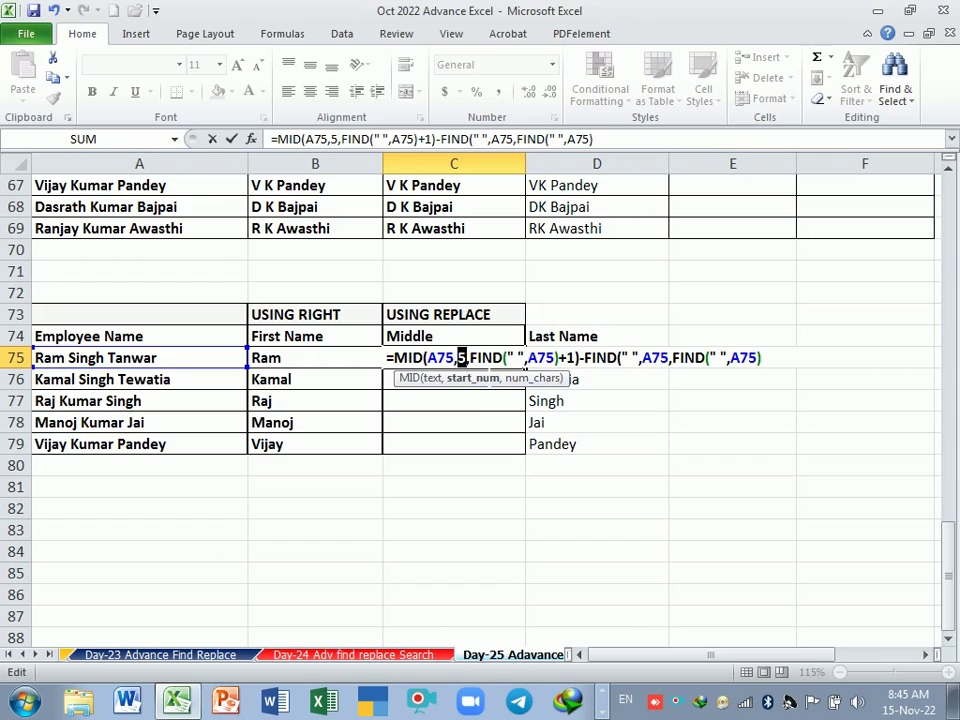
Open Excel Help's FIND, FINDB article from the formula's argument tooltip.
{"action": "left_click", "coordinate": [518, 357]}
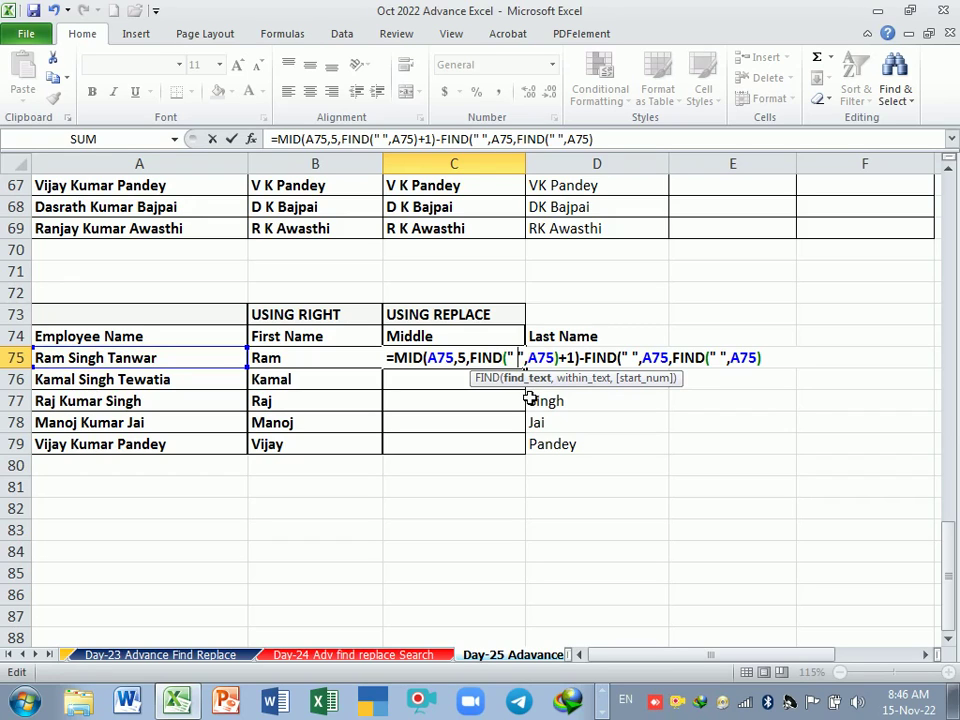
{"action": "left_click", "coordinate": [586, 378]}
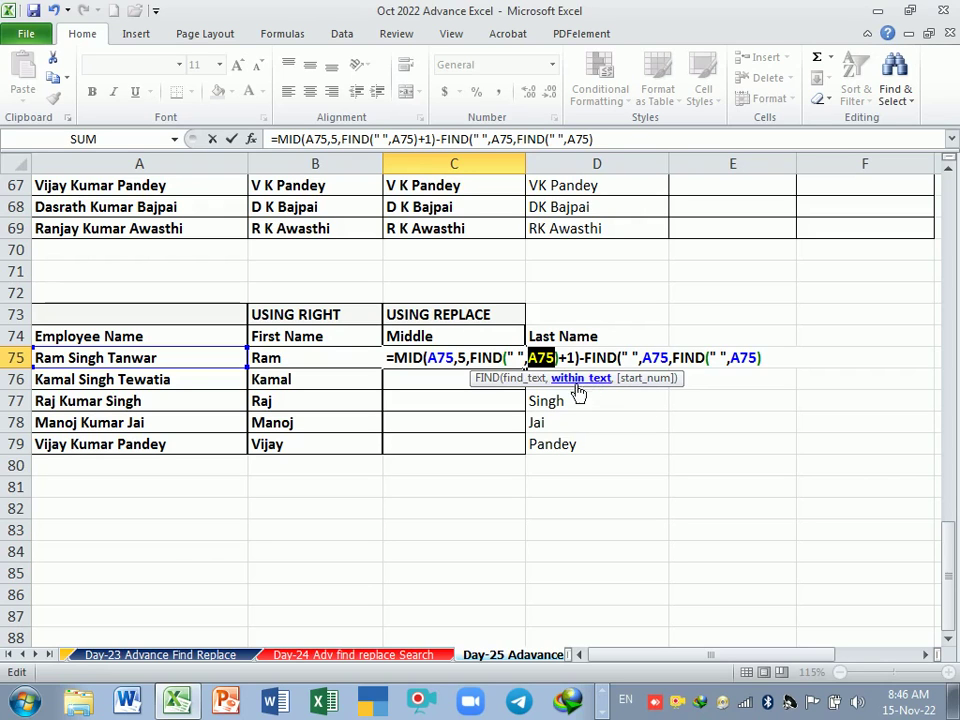
{"action": "left_click", "coordinate": [494, 386]}
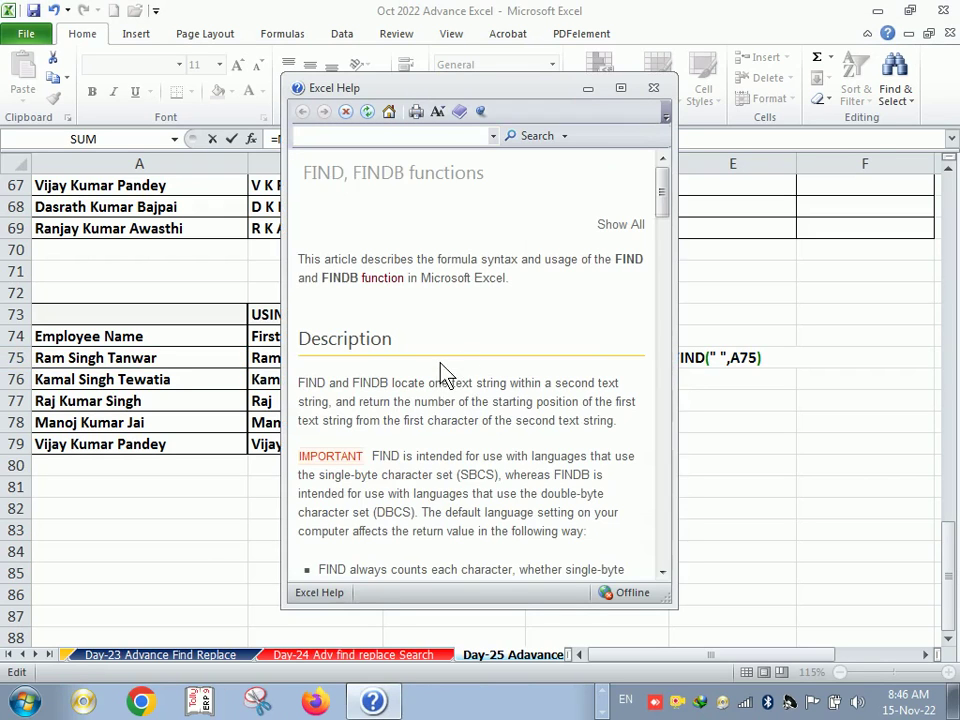
Close the FIND help article and delete C75's middle-name formula, leaving the cell empty.
{"action": "left_click", "coordinate": [648, 89]}
{"action": "left_click", "coordinate": [450, 358]}
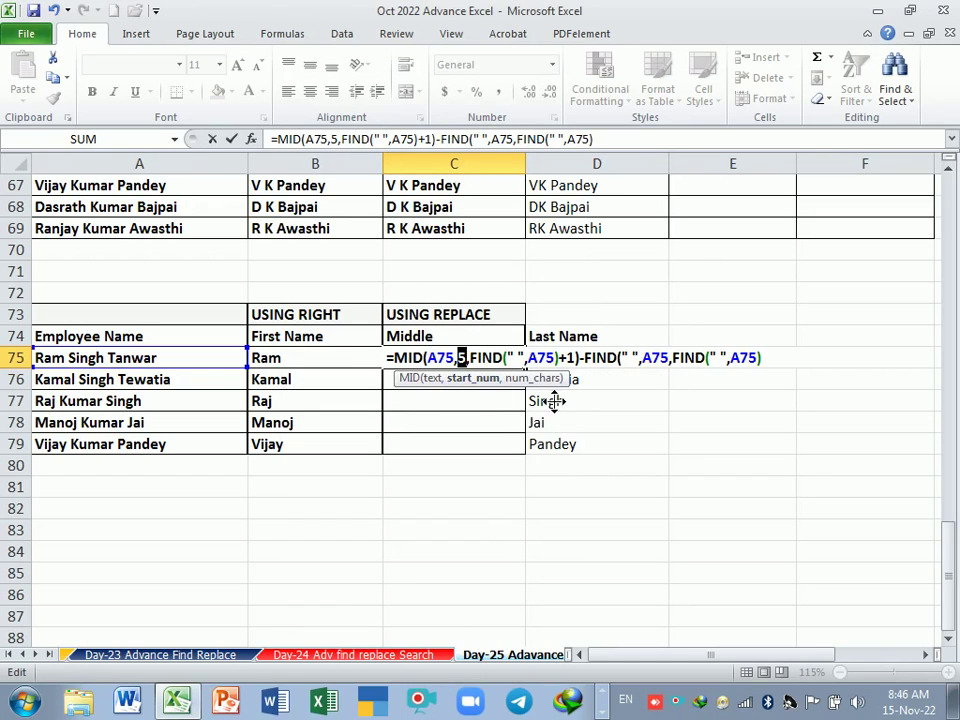
{"action": "left_click", "coordinate": [537, 382]}
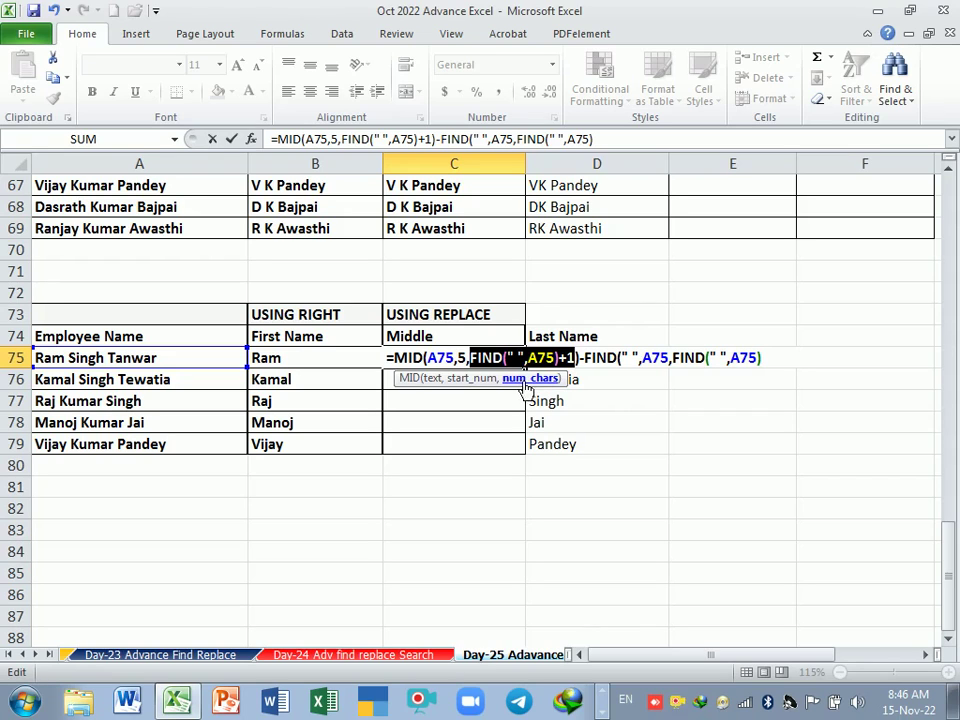
{"action": "key", "text": "Right"}
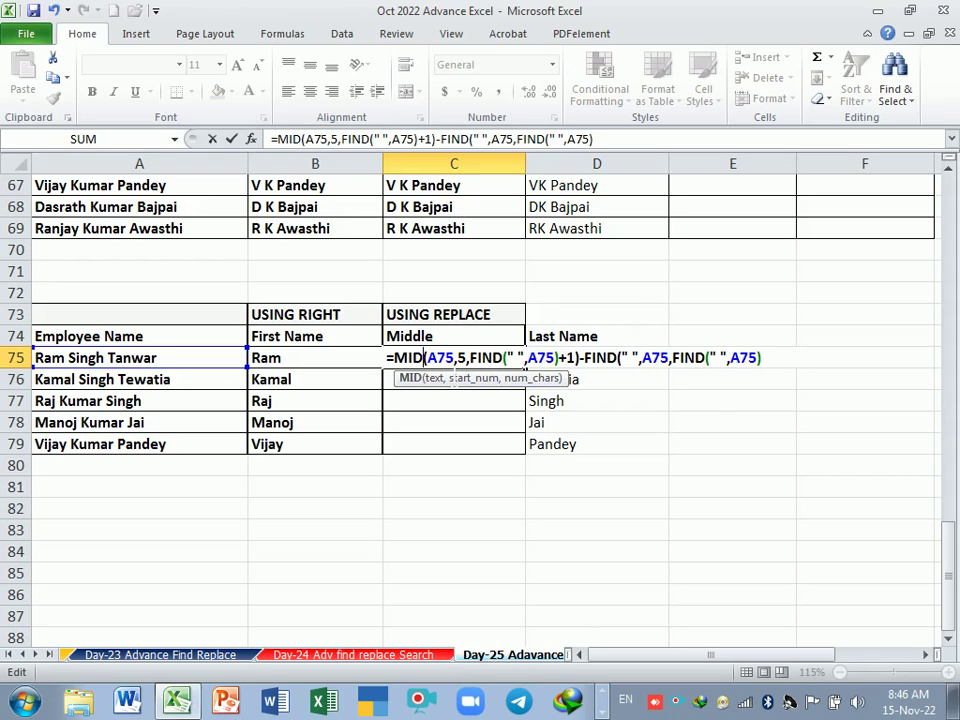
{"action": "key", "text": "End"}
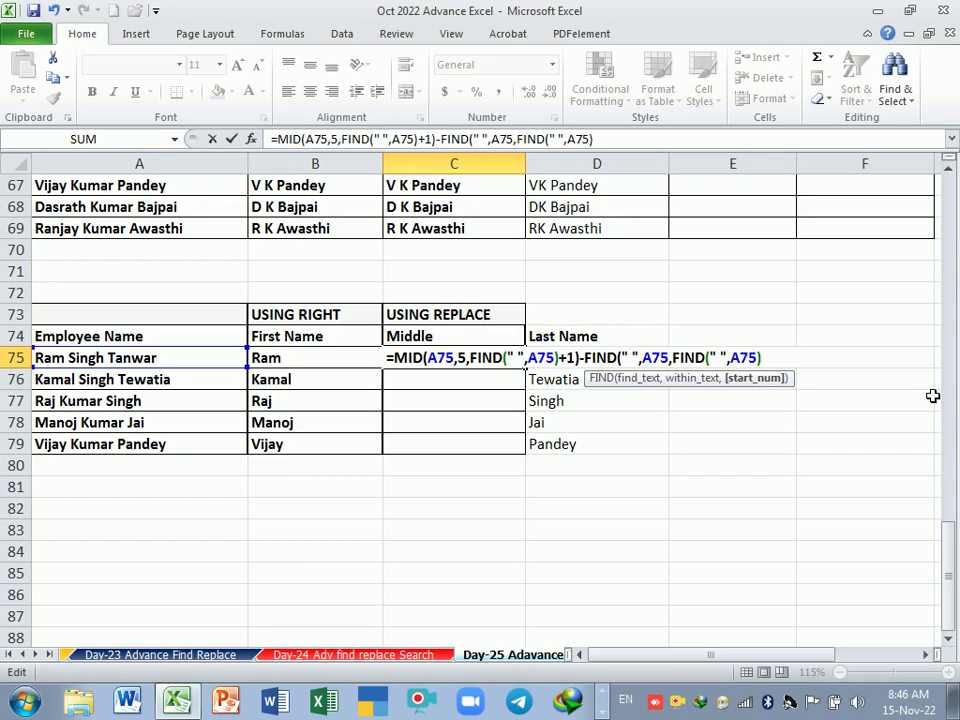
{"action": "key", "text": "BackSpace"}
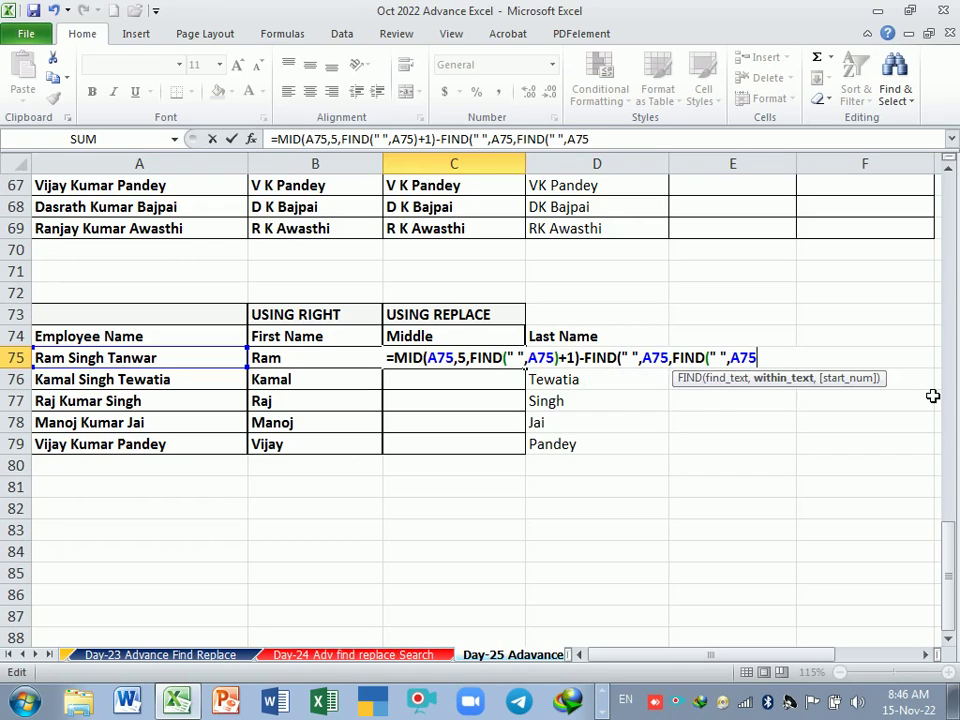
{"action": "key", "text": "BackSpace"}
{"action": "key", "text": "BackSpace"}
{"action": "key", "text": "BackSpace"}
{"action": "key", "text": "BackSpace"}
{"action": "key", "text": "BackSpace"}
{"action": "key", "text": "BackSpace"}
{"action": "key", "text": "BackSpace"}
{"action": "key", "text": "BackSpace"}
{"action": "key", "text": "BackSpace"}
{"action": "key", "text": "BackSpace"}
{"action": "key", "text": "BackSpace"}
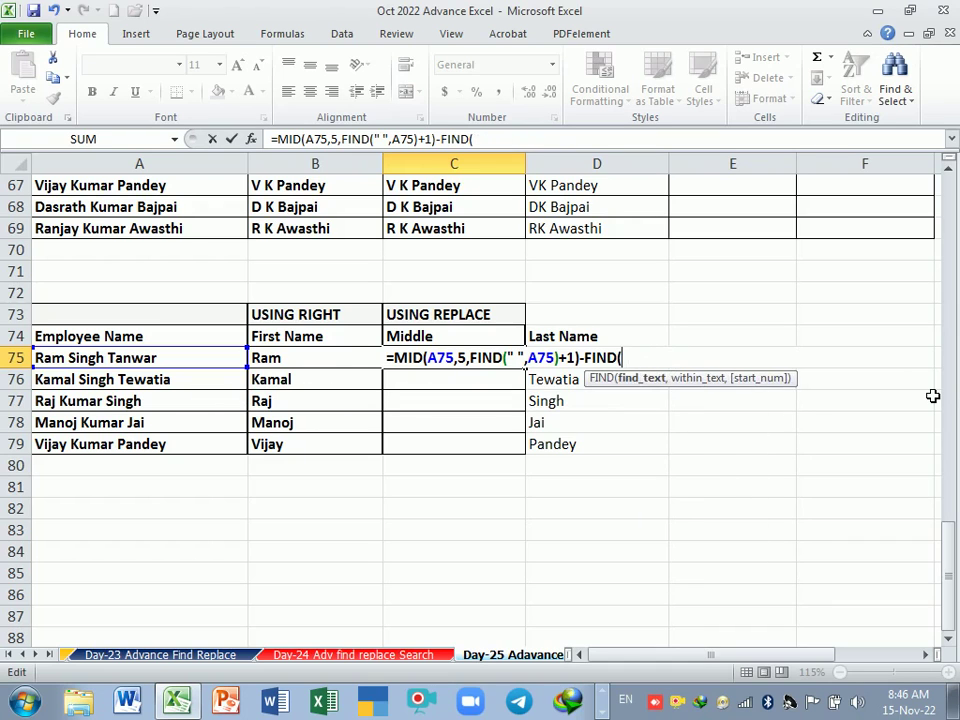
{"action": "key", "text": "BackSpace"}
{"action": "key", "text": "BackSpace"}
{"action": "key", "text": "BackSpace"}
{"action": "key", "text": "BackSpace"}
{"action": "key", "text": "BackSpace"}
{"action": "key", "text": "BackSpace"}
{"action": "key", "text": "BackSpace"}
{"action": "key", "text": "BackSpace"}
{"action": "key", "text": "BackSpace"}
{"action": "key", "text": "BackSpace"}
{"action": "key", "text": "BackSpace"}
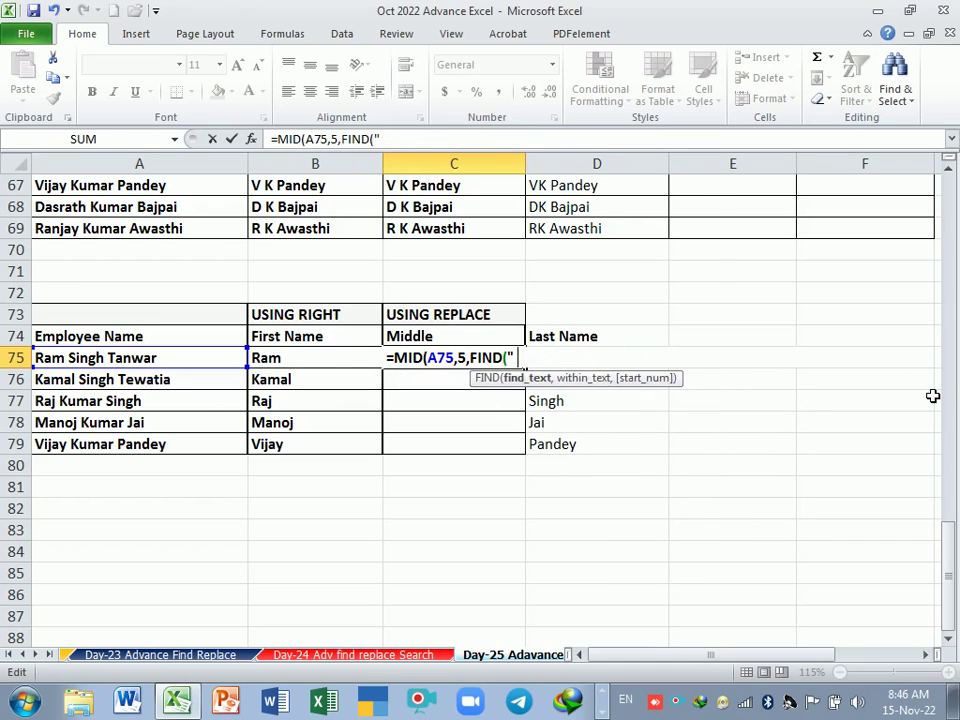
{"action": "key", "text": "BackSpace"}
{"action": "key", "text": "BackSpace"}
{"action": "key", "text": "BackSpace"}
{"action": "key", "text": "Escape"}
{"action": "key", "text": "Down"}
{"action": "key", "text": "Down"}
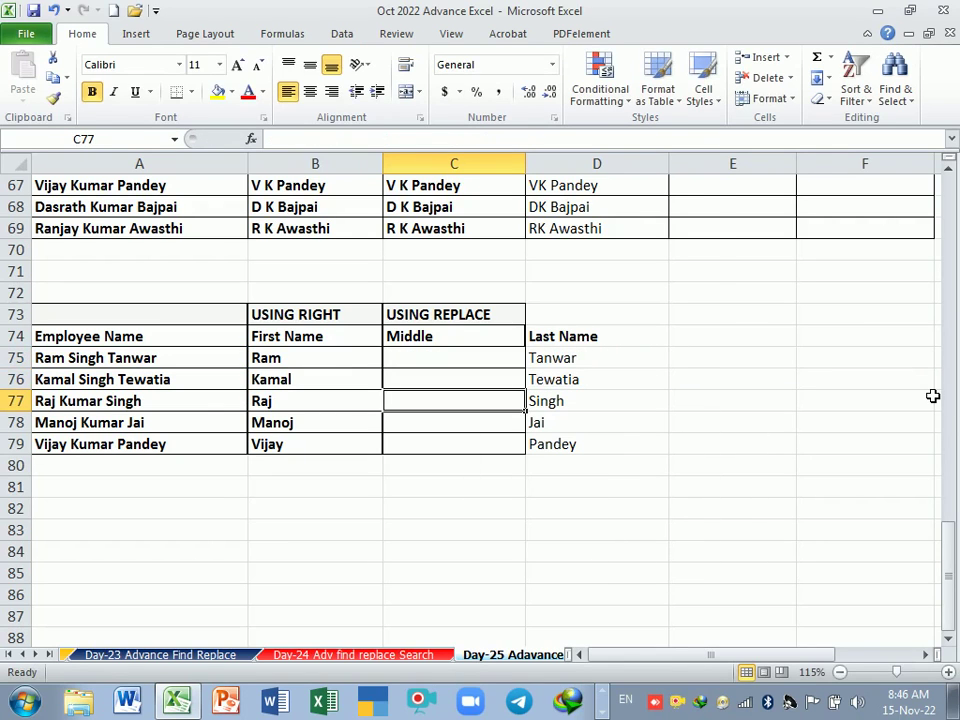
Enter =FIND(" ",A75,FIND(" ",A75)+1) in B82, giving the second space's position, 10.
{"action": "left_click", "coordinate": [308, 512]}
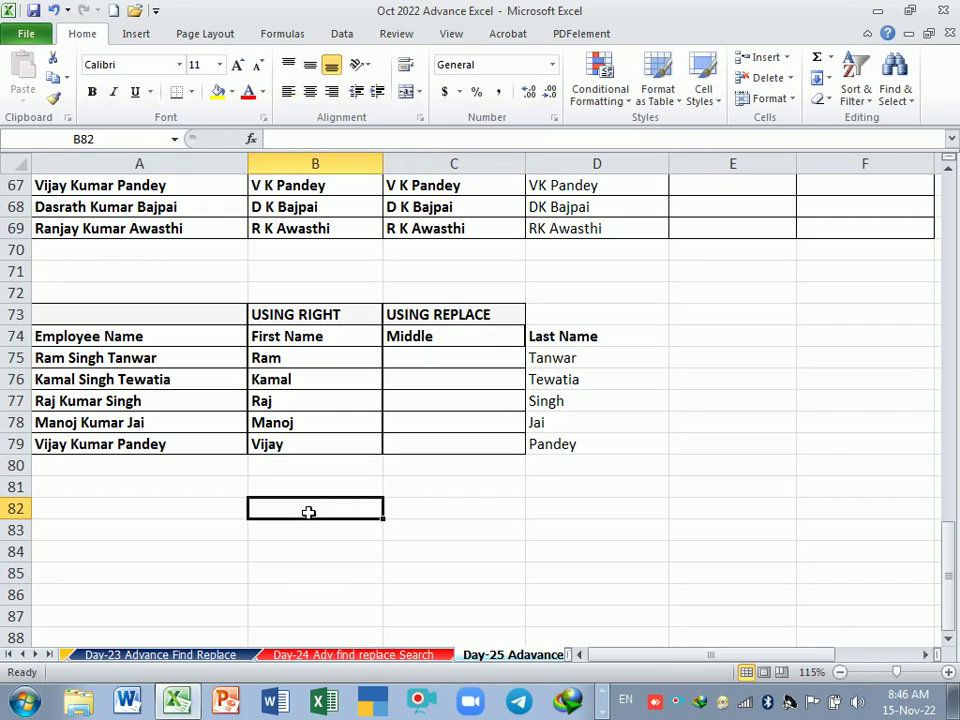
{"action": "type", "text": "="}
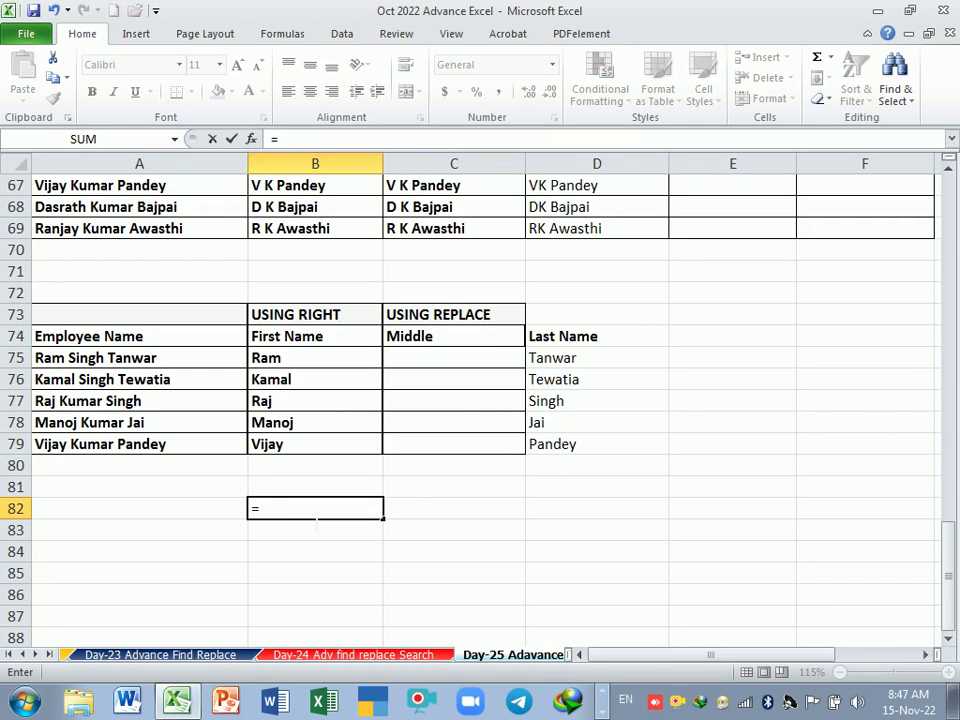
{"action": "type", "text": "FIND("}
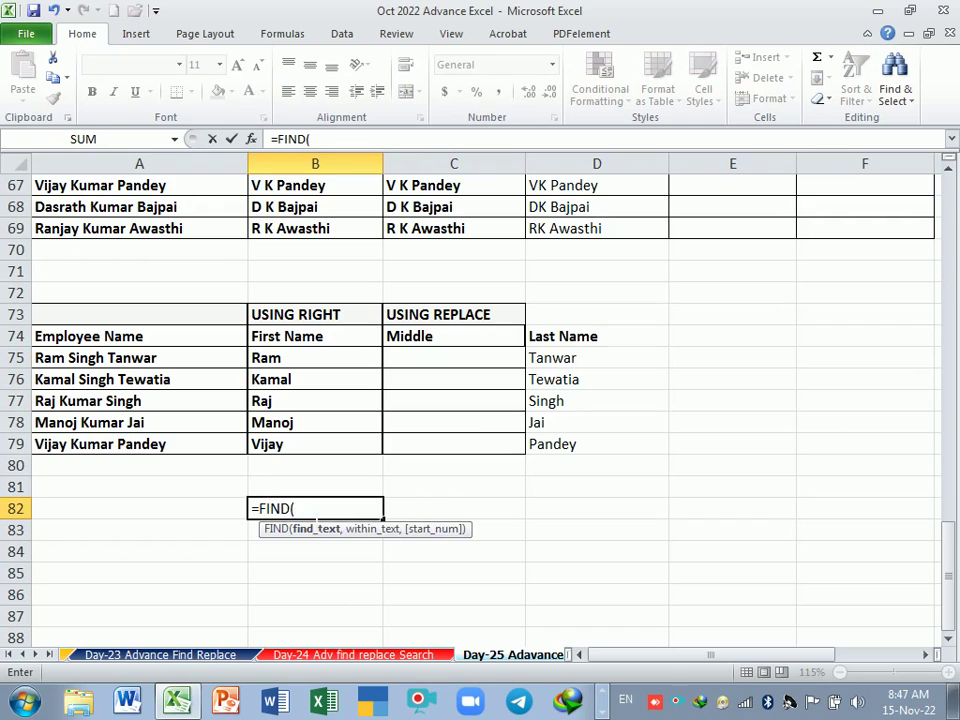
{"action": "key", "text": "BackSpace"}
{"action": "key", "text": "BackSpace"}
{"action": "key", "text": "BackSpace"}
{"action": "double_click", "coordinate": [316, 527]}
{"action": "type", "text": "\" \""}
{"action": "type", "text": ","}
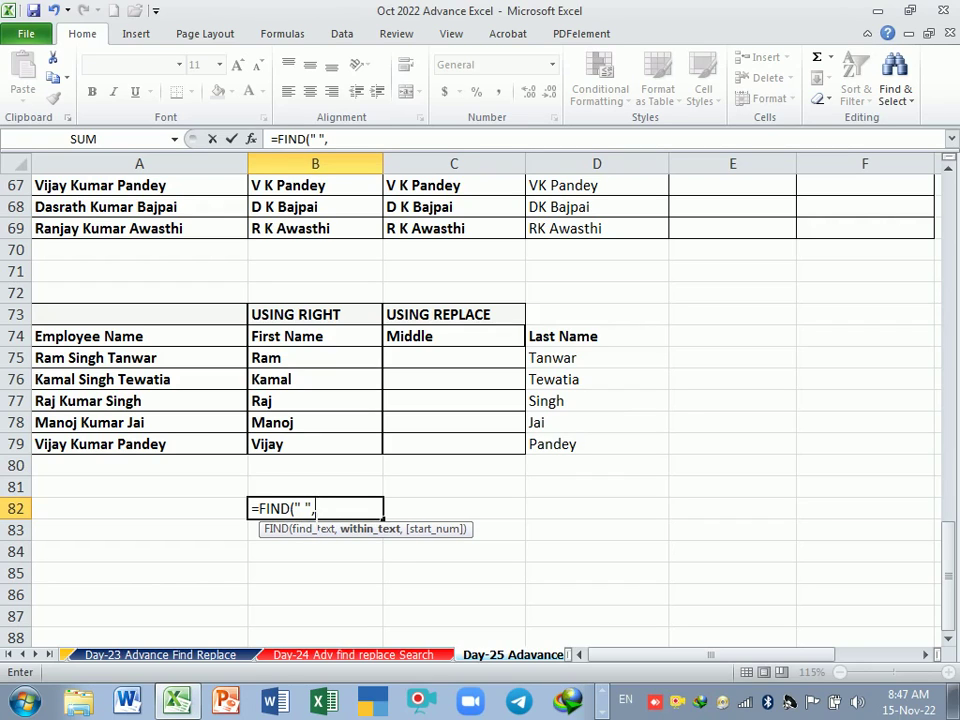
{"action": "left_click", "coordinate": [130, 362]}
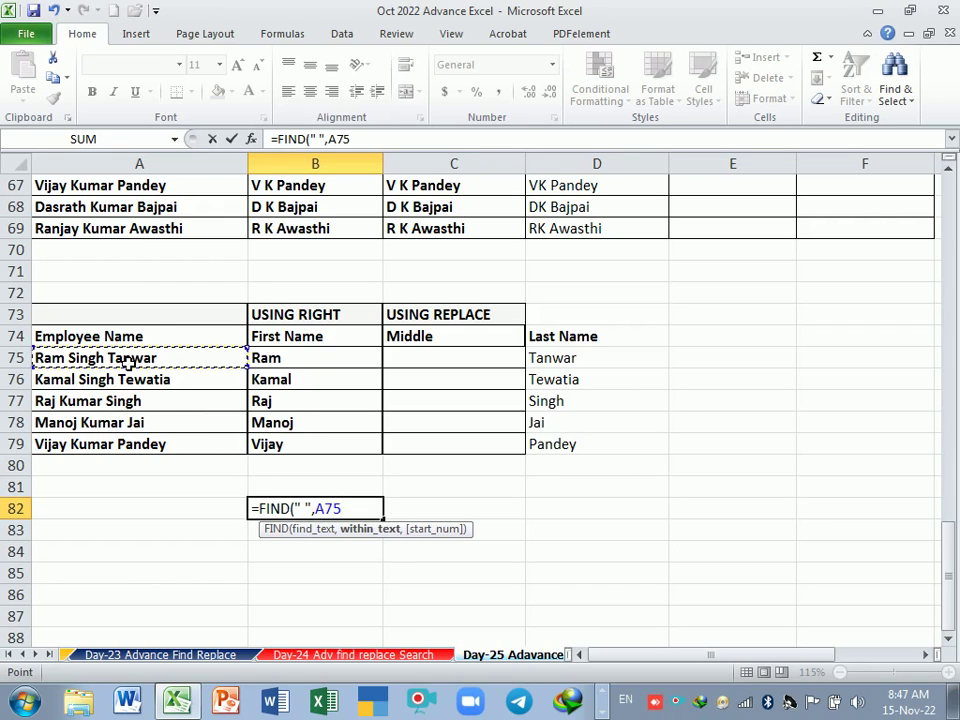
{"action": "type", "text": ",FIND"}
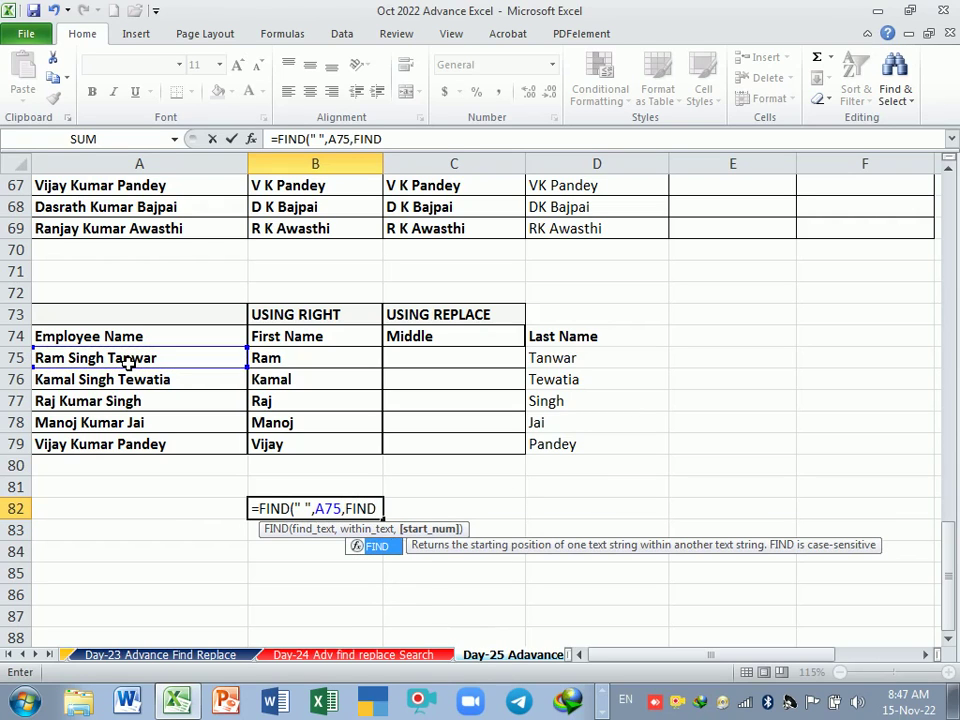
{"action": "type", "text": "(\" \""}
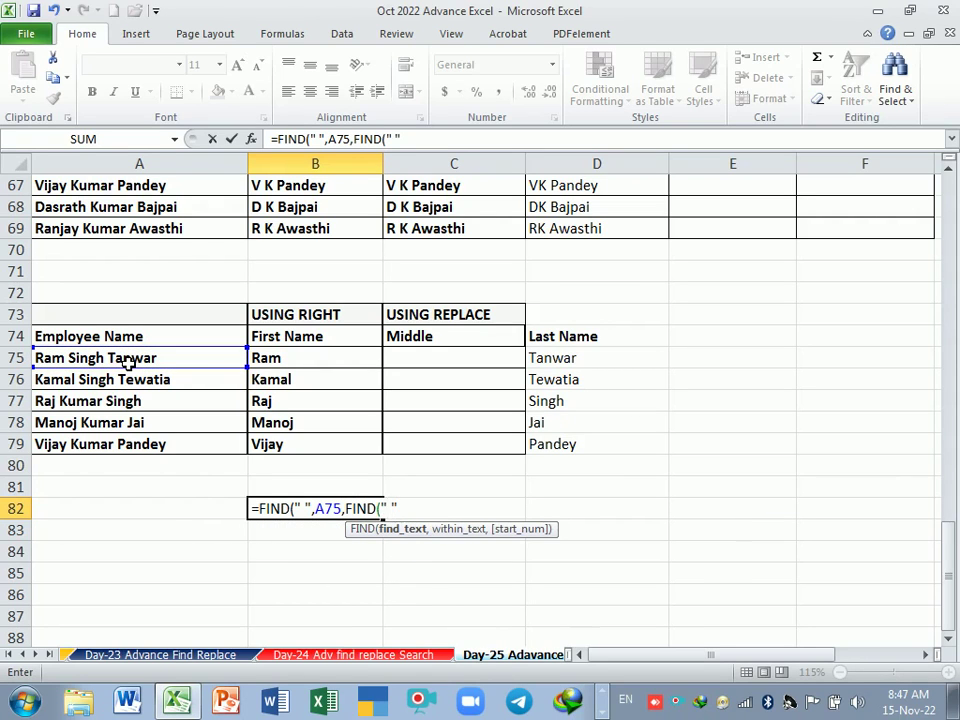
{"action": "type", "text": ","}
{"action": "left_click", "coordinate": [130, 362]}
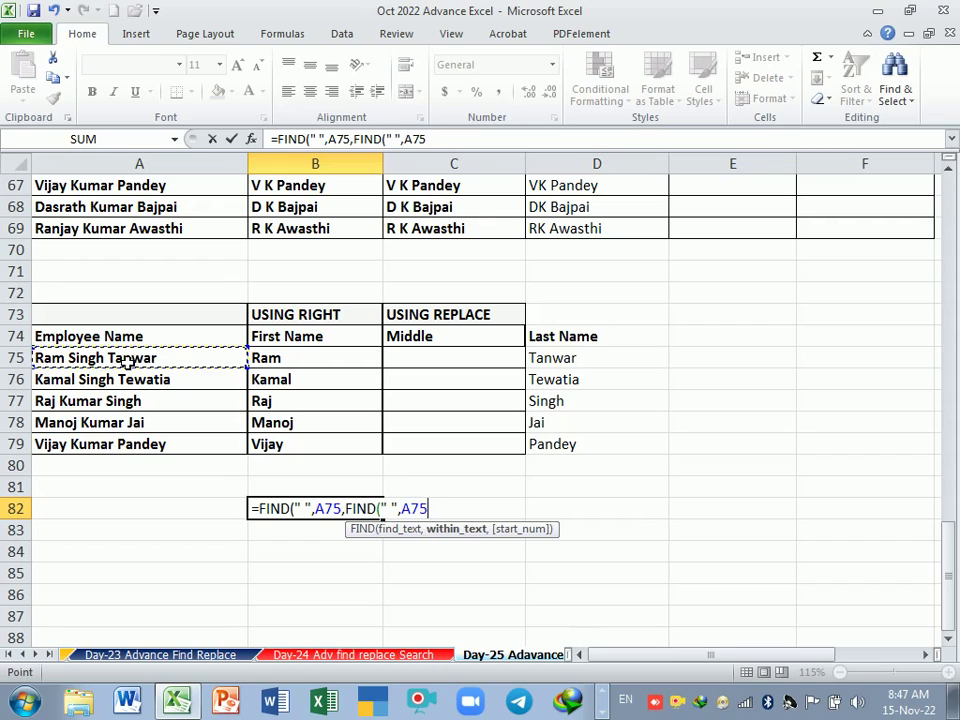
{"action": "type", "text": ")"}
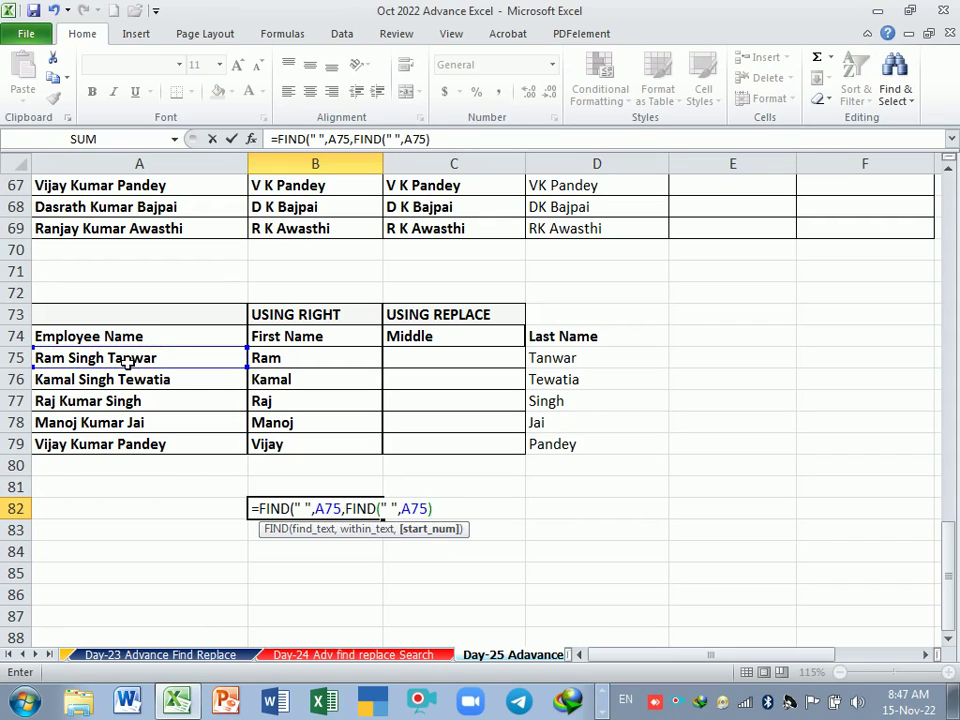
{"action": "type", "text": "1"}
{"action": "key", "text": "BackSpace"}
{"action": "type", "text": "+"}
{"action": "type", "text": "1"}
{"action": "key", "text": "Return"}
{"action": "key", "text": "Return"}
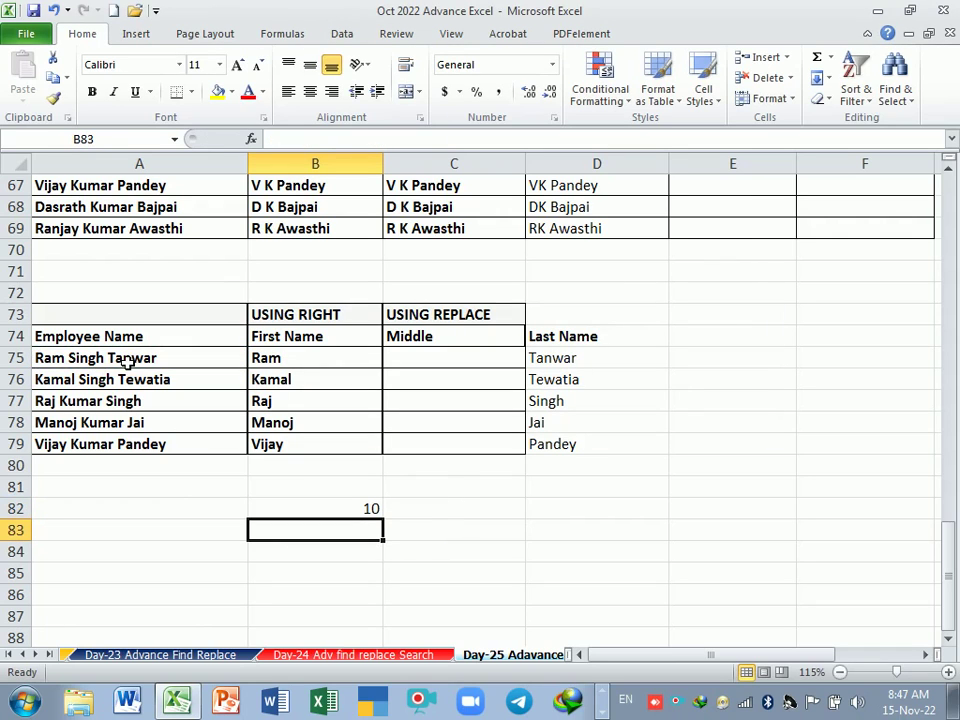
Reopen B82, copy its formula text and confirm it still shows 10.
{"action": "left_click", "coordinate": [369, 510]}
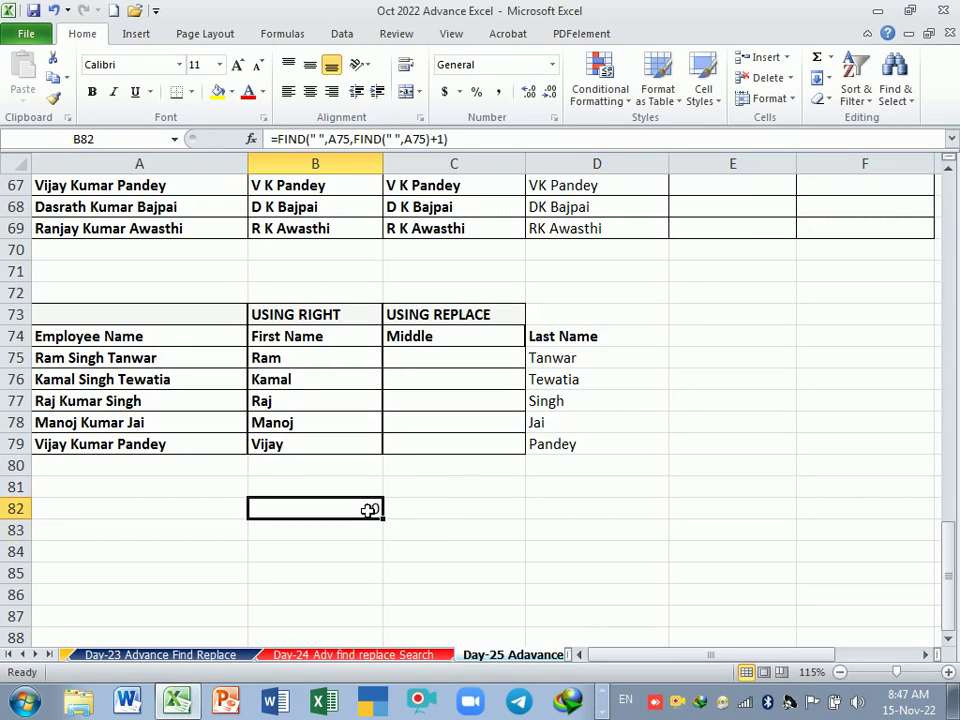
{"action": "double_click", "coordinate": [369, 510]}
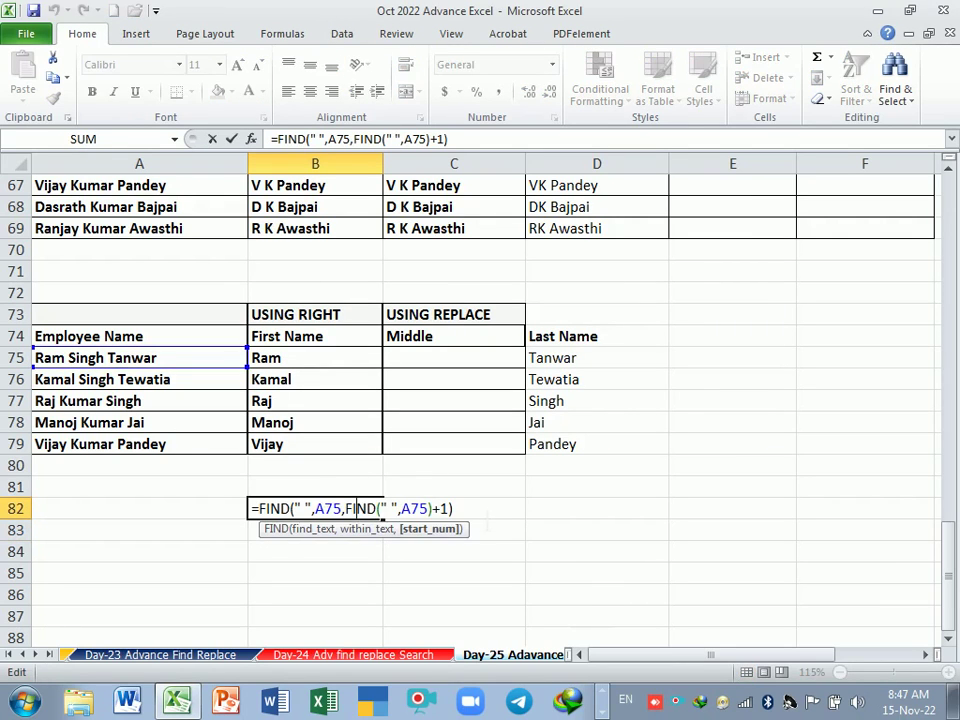
{"action": "left_click_drag", "start_coordinate": [453, 509], "coordinate": [254, 509]}
{"action": "left_click_drag", "start_coordinate": [453, 509], "coordinate": [254, 508]}
{"action": "key", "text": "ctrl+c"}
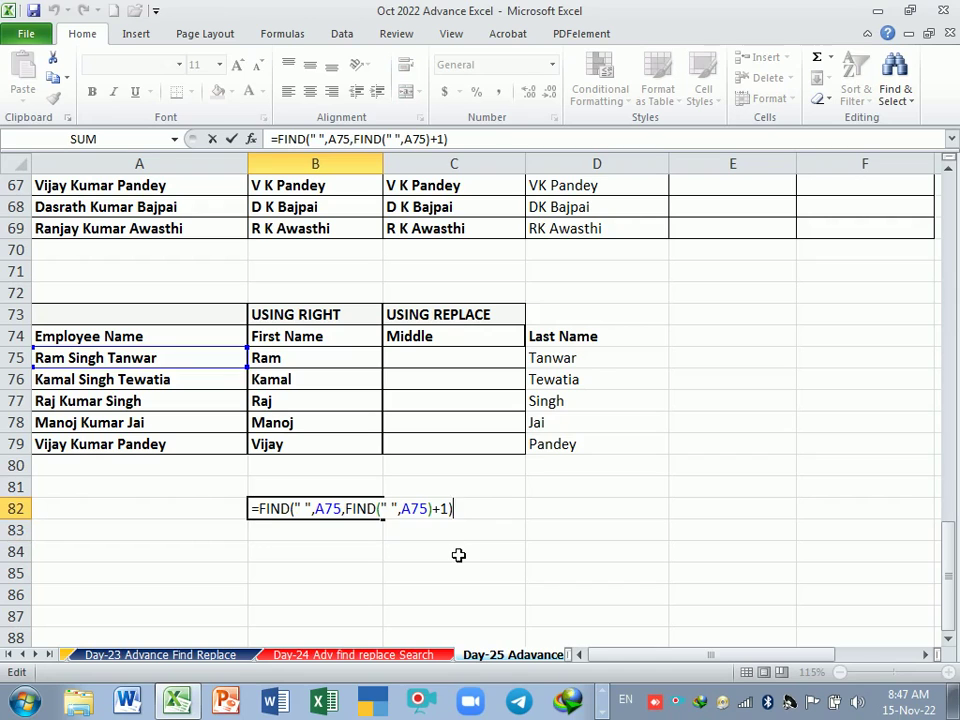
{"action": "key", "text": "Return"}
Enter =FIND(" ",A75) in C82 to get the first space's position, 4.
{"action": "left_click", "coordinate": [456, 516]}
{"action": "type", "text": "="}
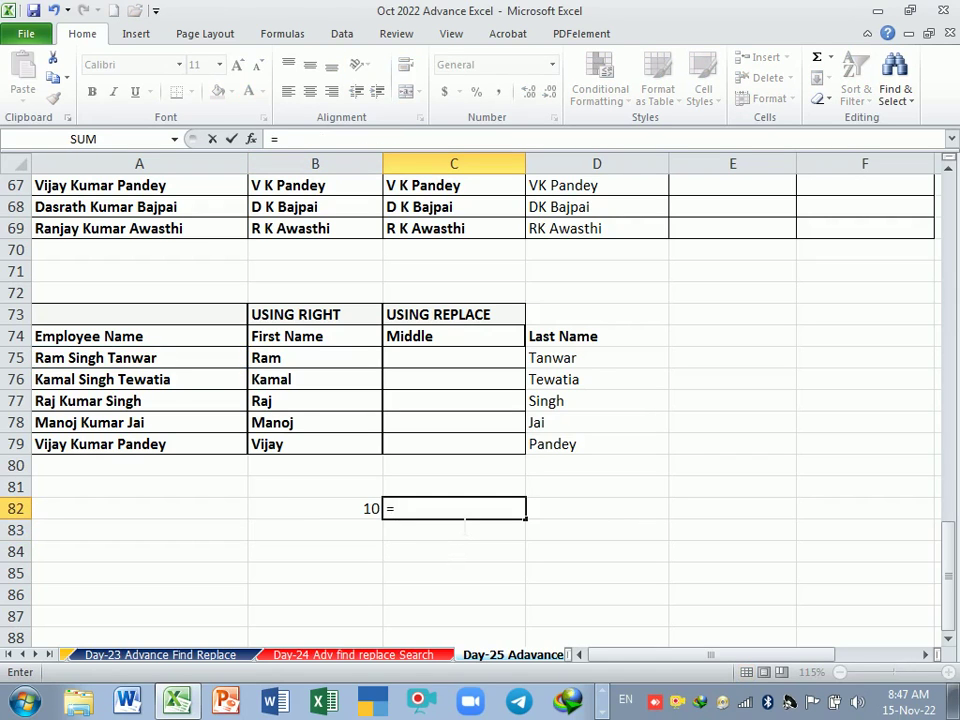
{"action": "type", "text": "FIND"}
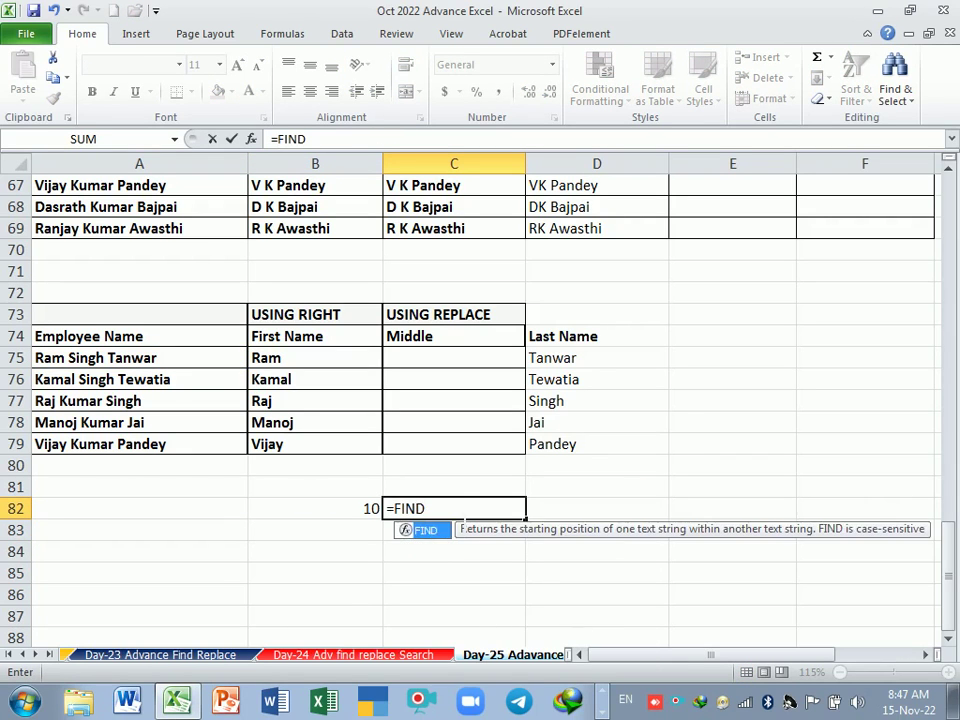
{"action": "type", "text": "( :\""}
{"action": "key", "text": "BackSpace"}
{"action": "key", "text": "BackSpace"}
{"action": "type", "text": "\""}
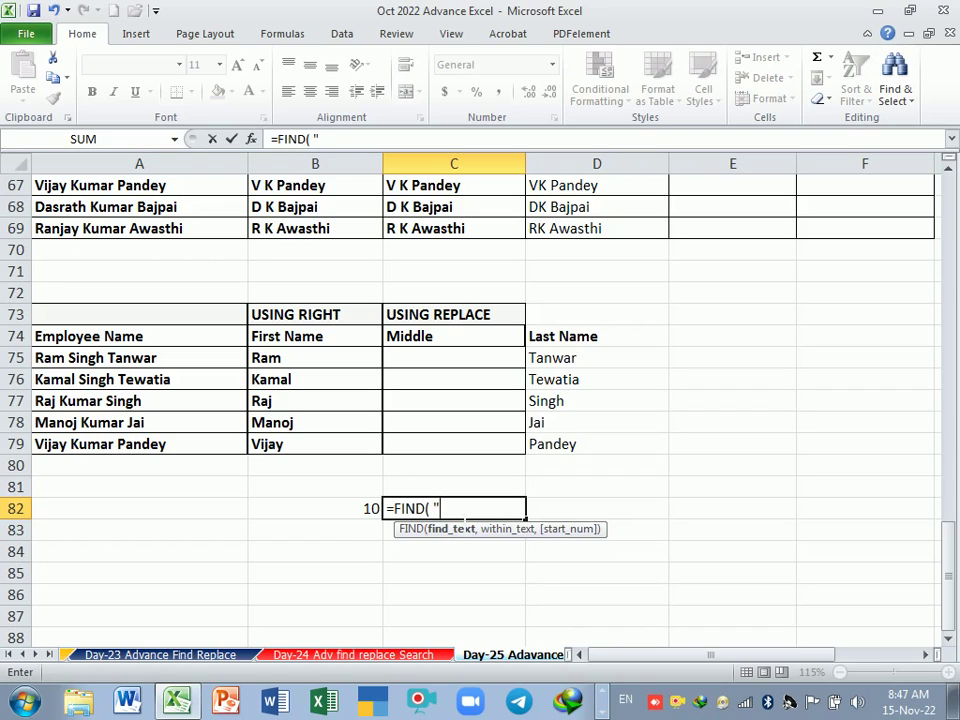
{"action": "type", "text": " \","}
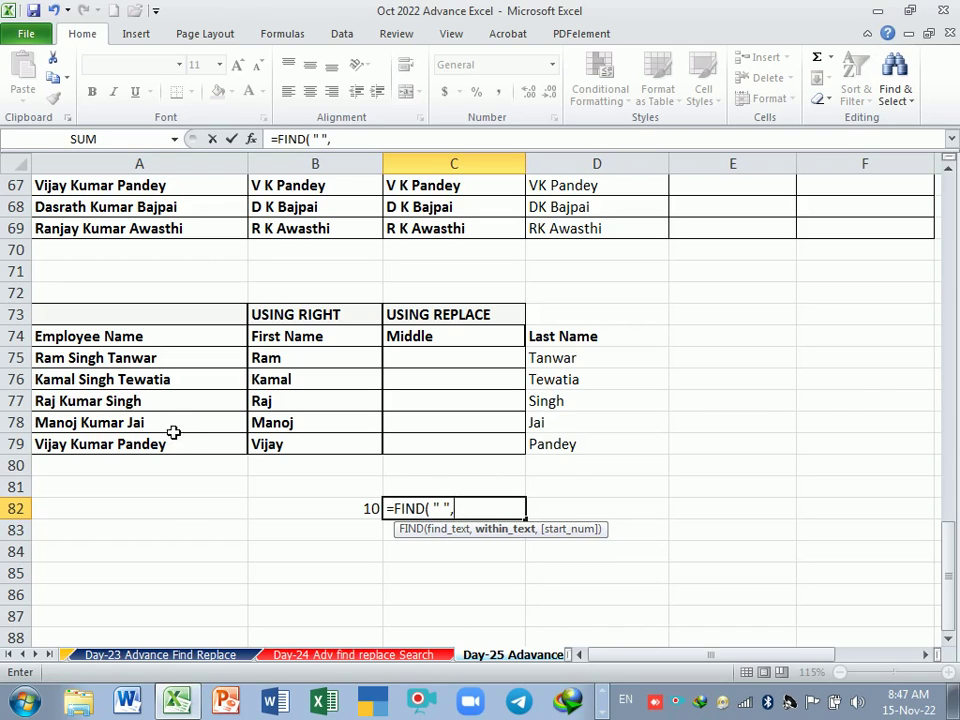
{"action": "left_click", "coordinate": [148, 358]}
{"action": "key", "text": "Return"}
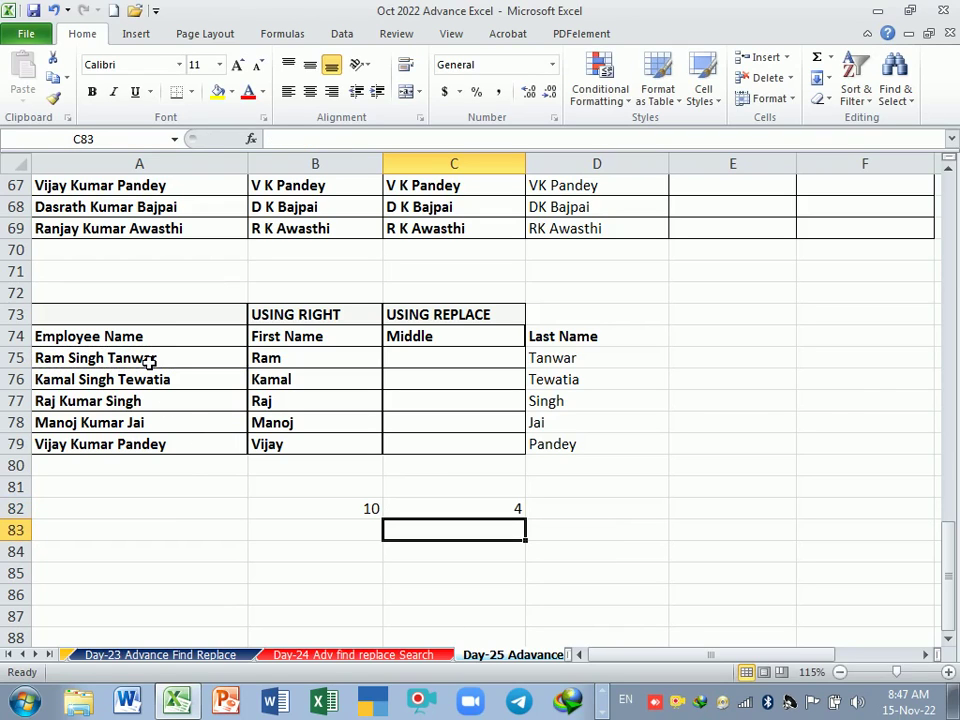
Review C82's FIND formula, leaving it unchanged and showing 4.
{"action": "left_click", "coordinate": [370, 508]}
{"action": "left_click", "coordinate": [429, 510]}
{"action": "double_click", "coordinate": [441, 508]}
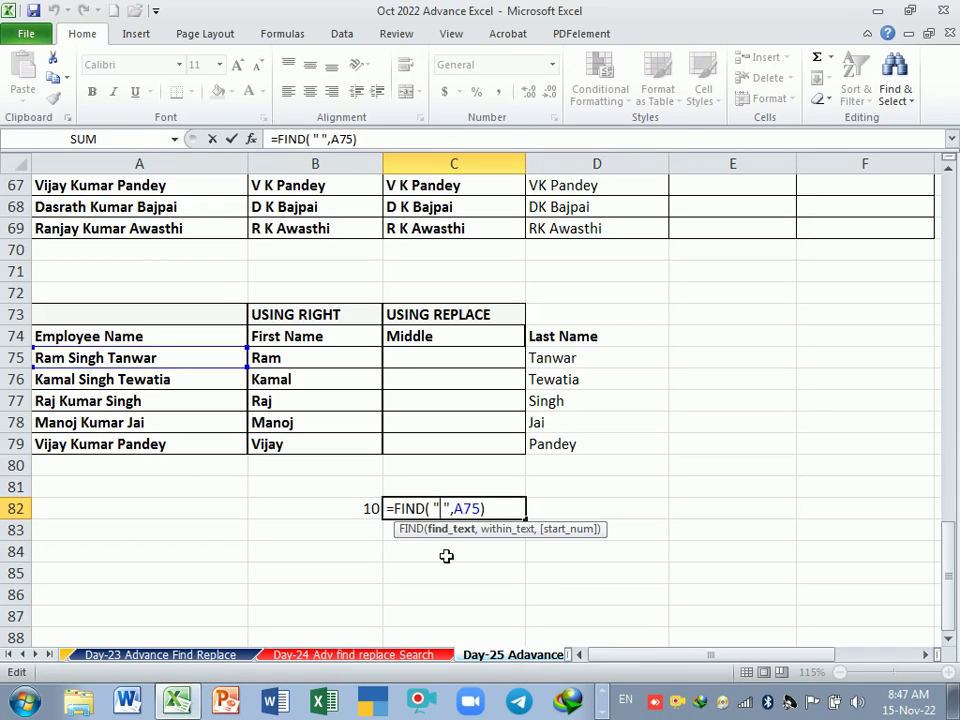
{"action": "left_click", "coordinate": [446, 556]}
{"action": "double_click", "coordinate": [481, 509]}
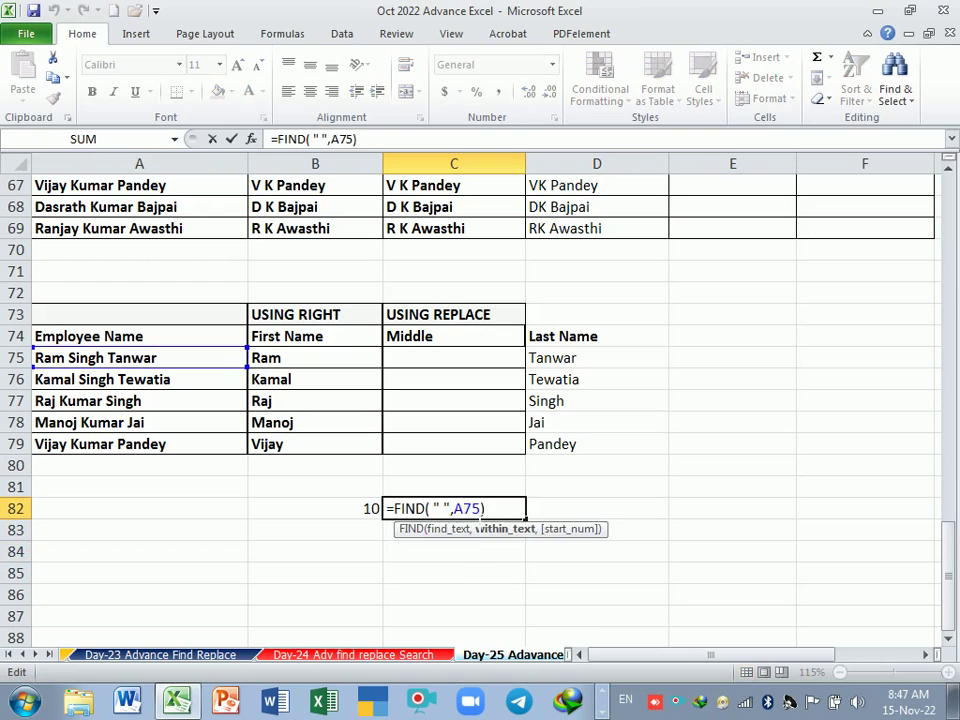
{"action": "left_click", "coordinate": [471, 549]}
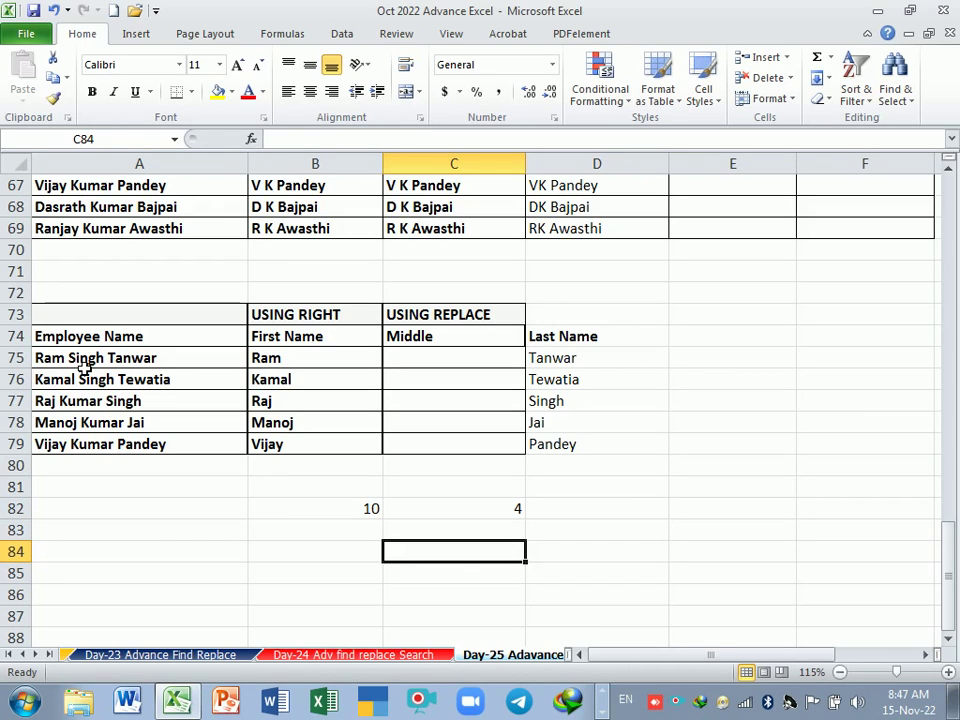
Enter =B82-C82-1 in D82 so the middle name's length reads 5.
{"action": "left_click", "coordinate": [563, 509]}
{"action": "type", "text": "="}
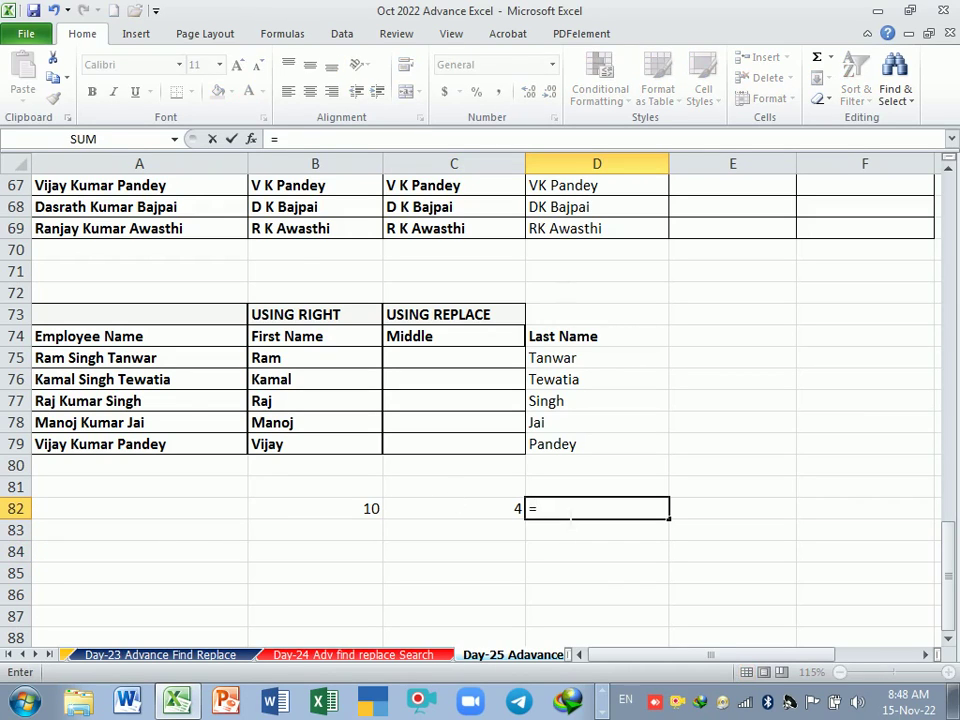
{"action": "key", "text": "Left"}
{"action": "key", "text": "Left"}
{"action": "type", "text": "-"}
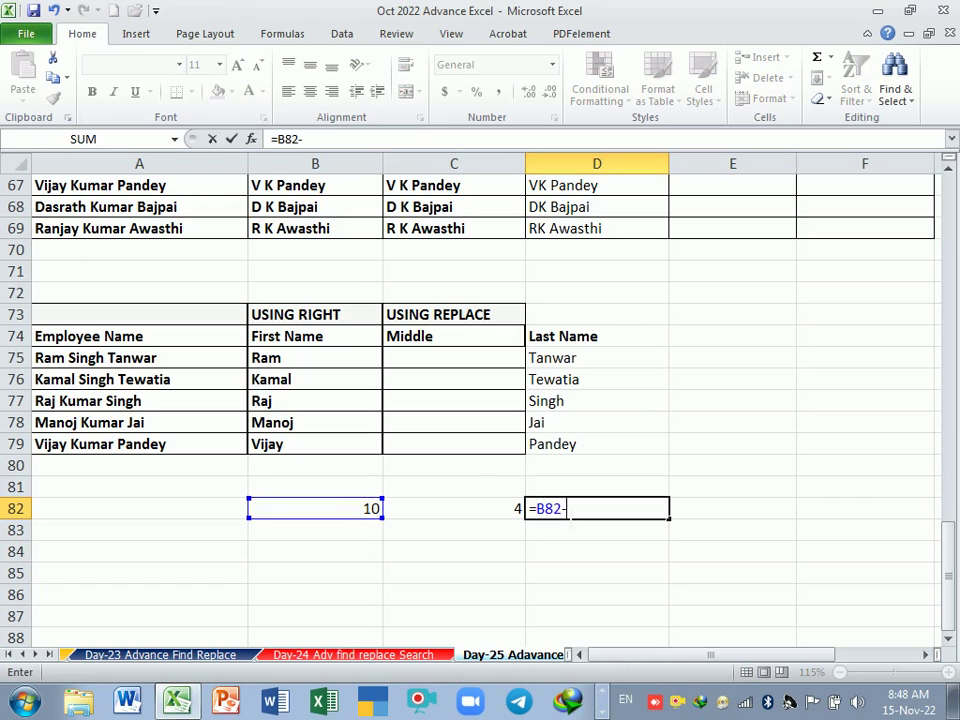
{"action": "key", "text": "Left"}
{"action": "key", "text": "Return"}
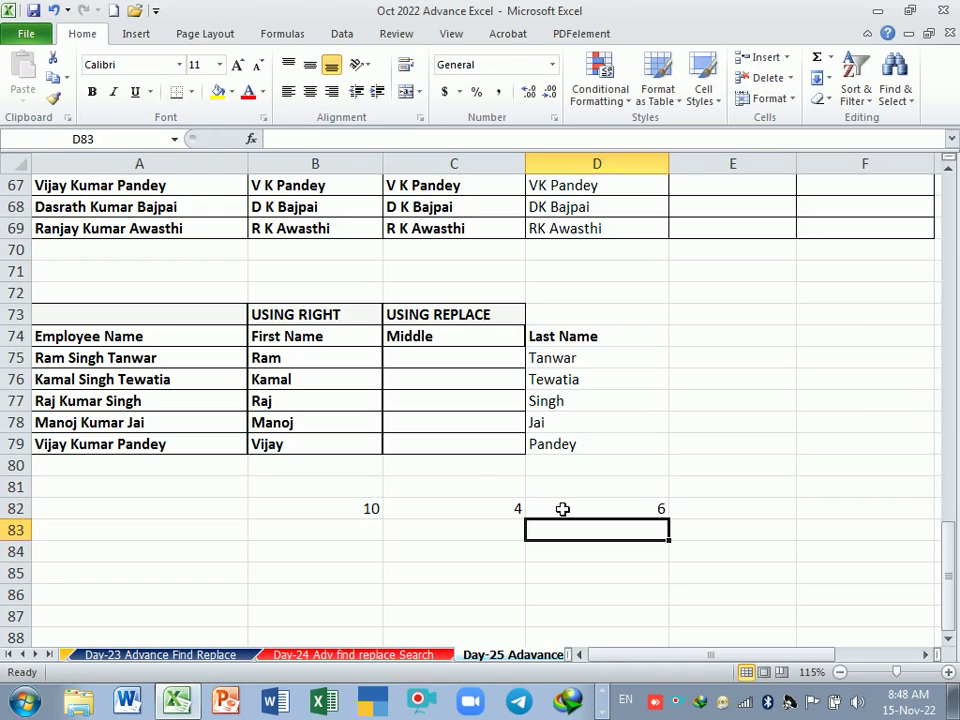
{"action": "left_click", "coordinate": [563, 509]}
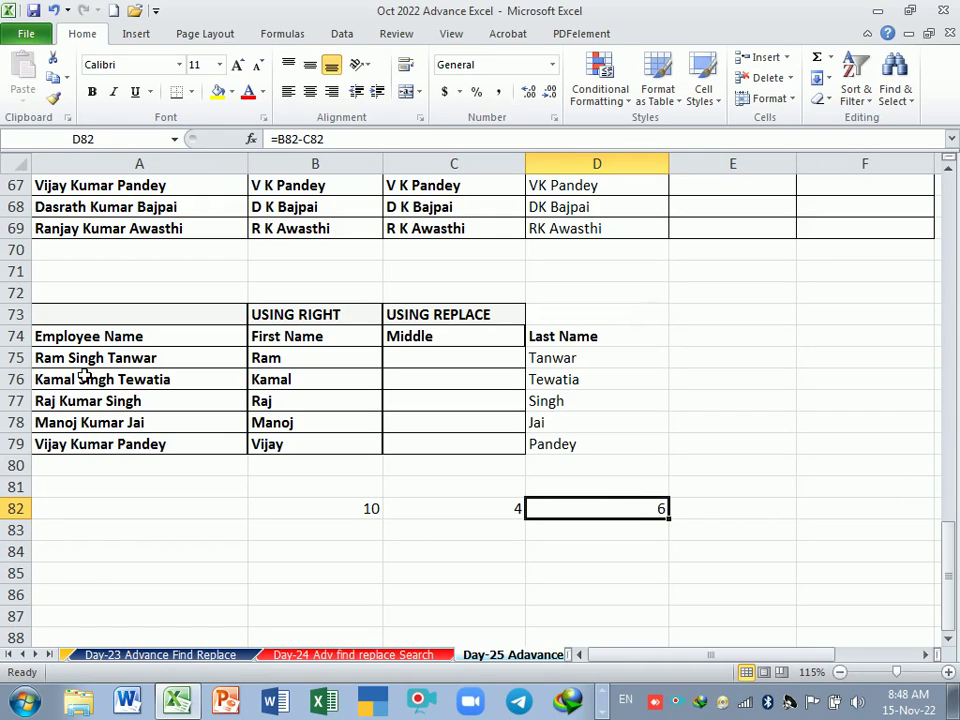
{"action": "double_click", "coordinate": [628, 512]}
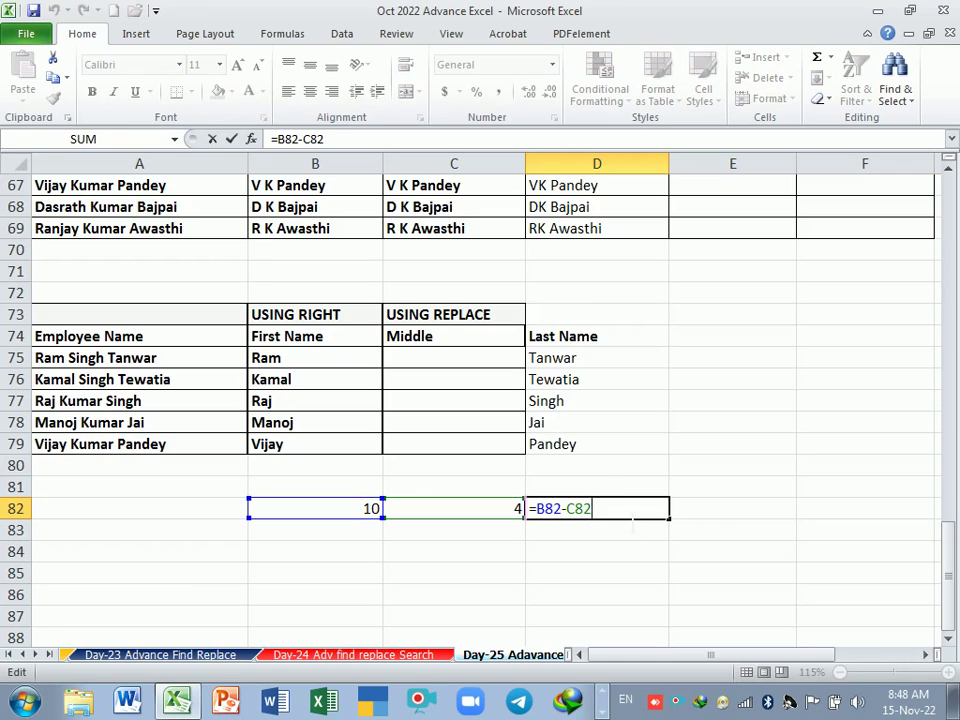
{"action": "type", "text": "-1"}
{"action": "key", "text": "Return"}
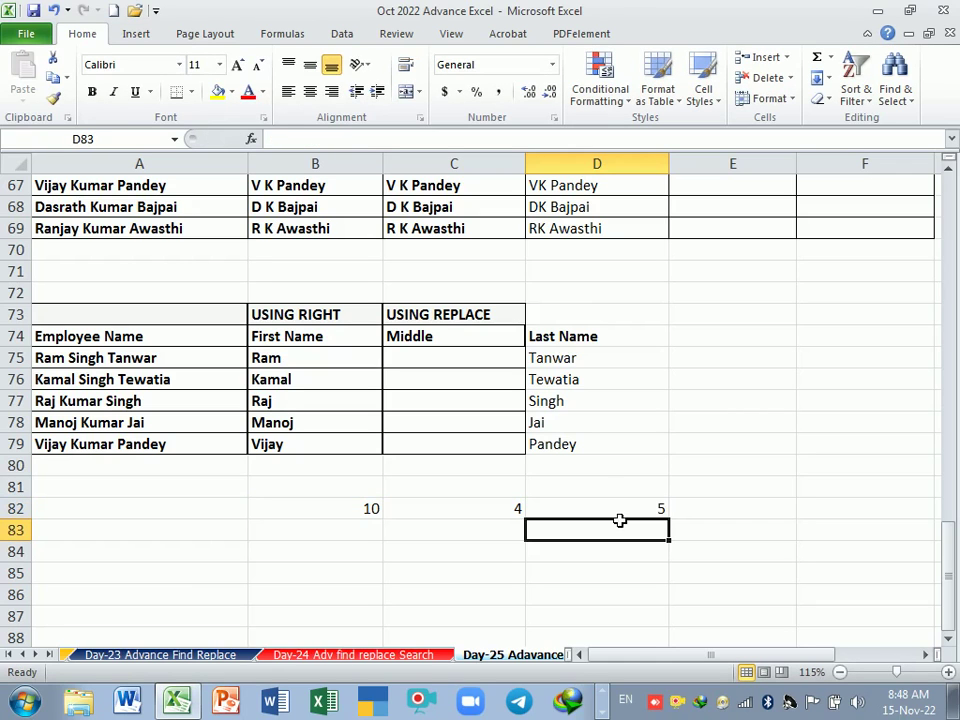
{"action": "double_click", "coordinate": [624, 513]}
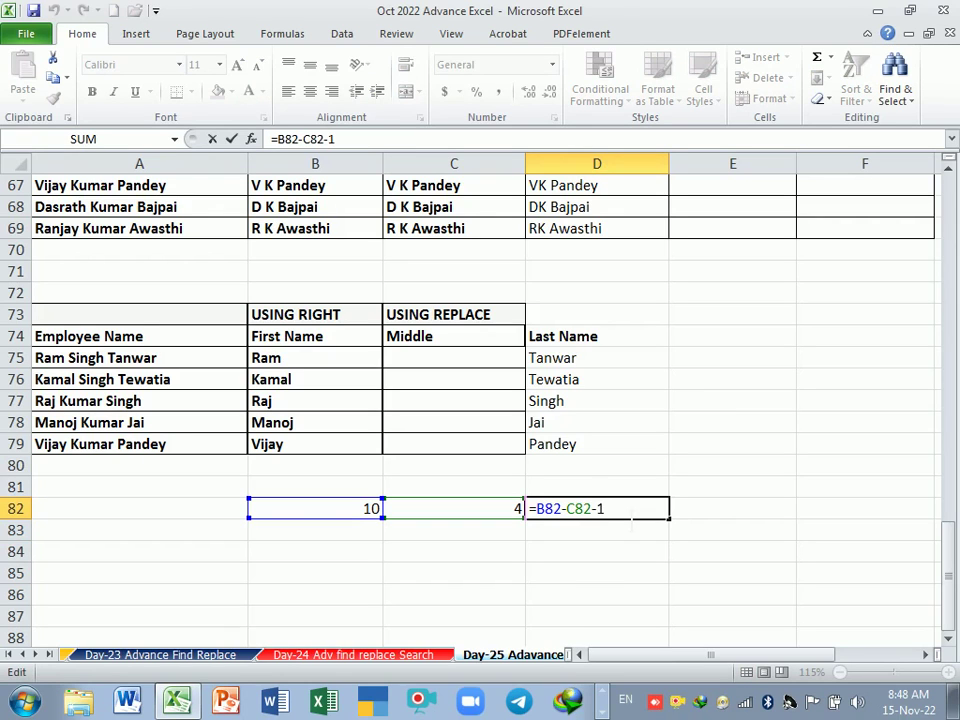
{"action": "key", "text": "Return"}
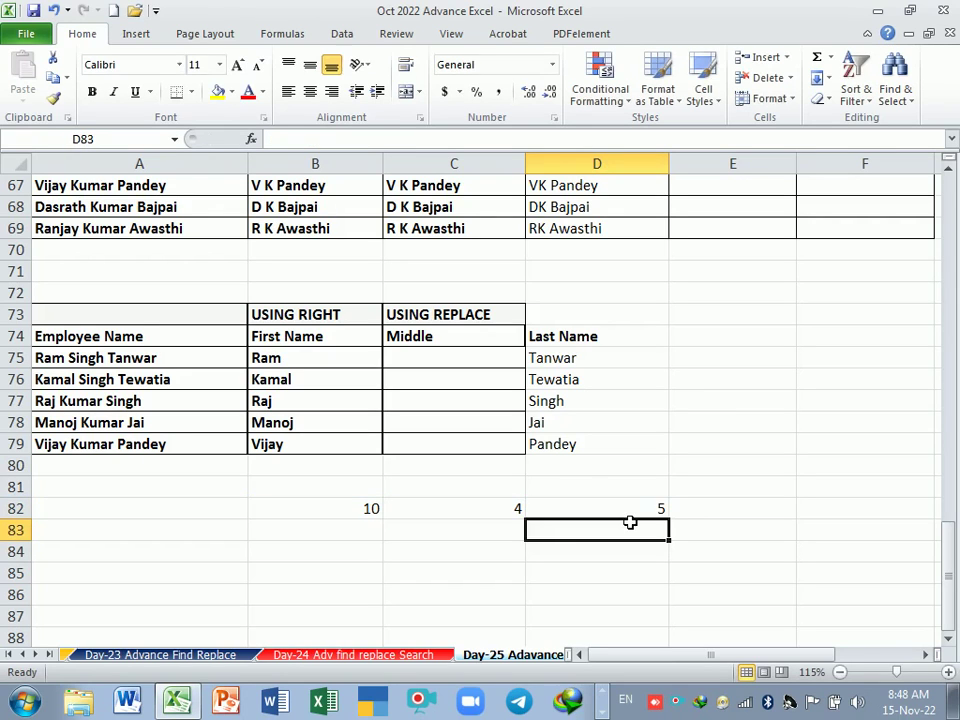
Check the FIND formulas in B82 and C82, keeping their values 10 and 4.
{"action": "double_click", "coordinate": [354, 512]}
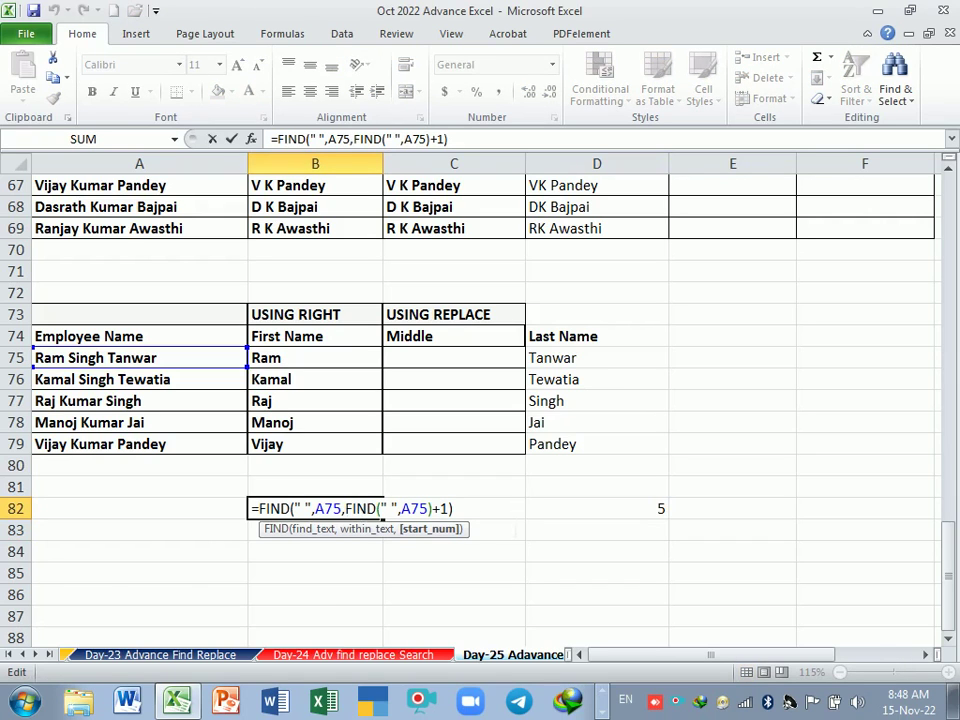
{"action": "key", "text": "Return"}
{"action": "double_click", "coordinate": [501, 516]}
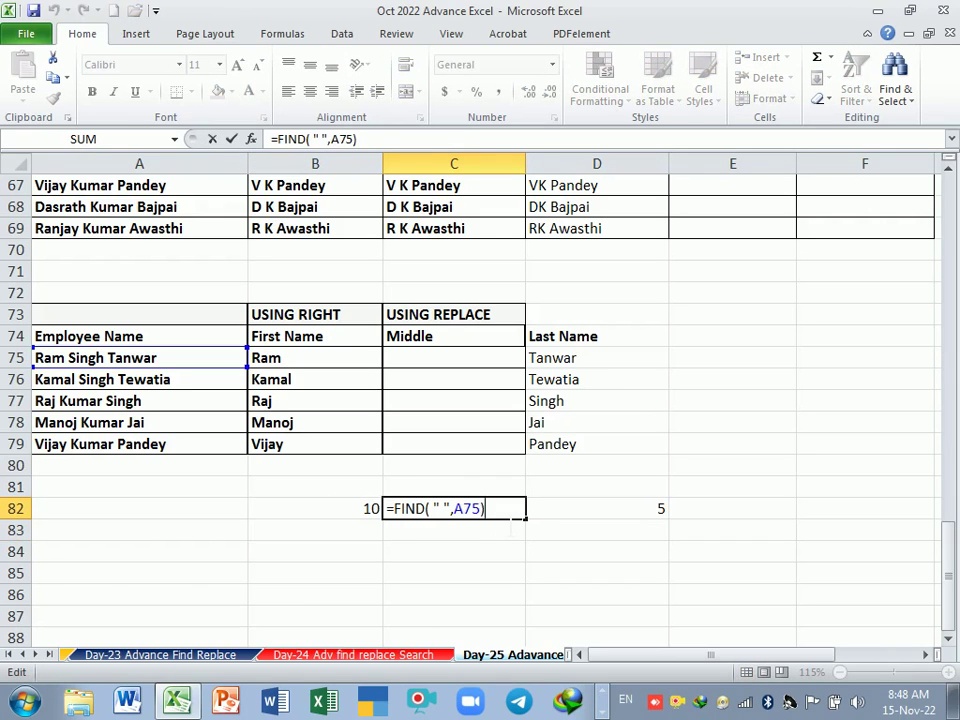
{"action": "key", "text": "Return"}
{"action": "double_click", "coordinate": [358, 512]}
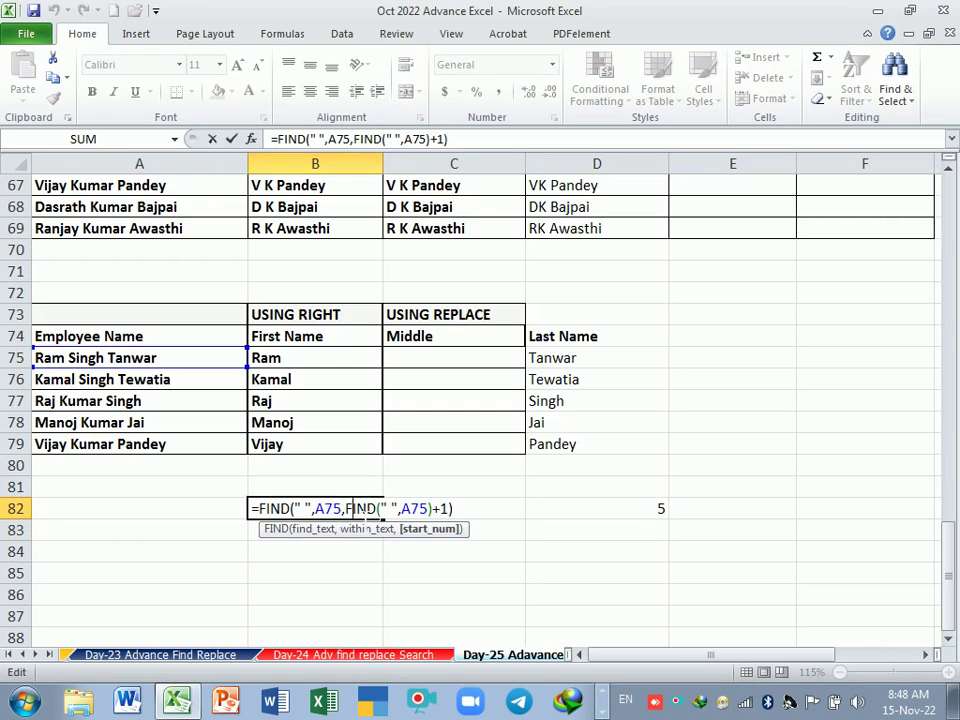
{"action": "key", "text": "Return"}
{"action": "double_click", "coordinate": [500, 514]}
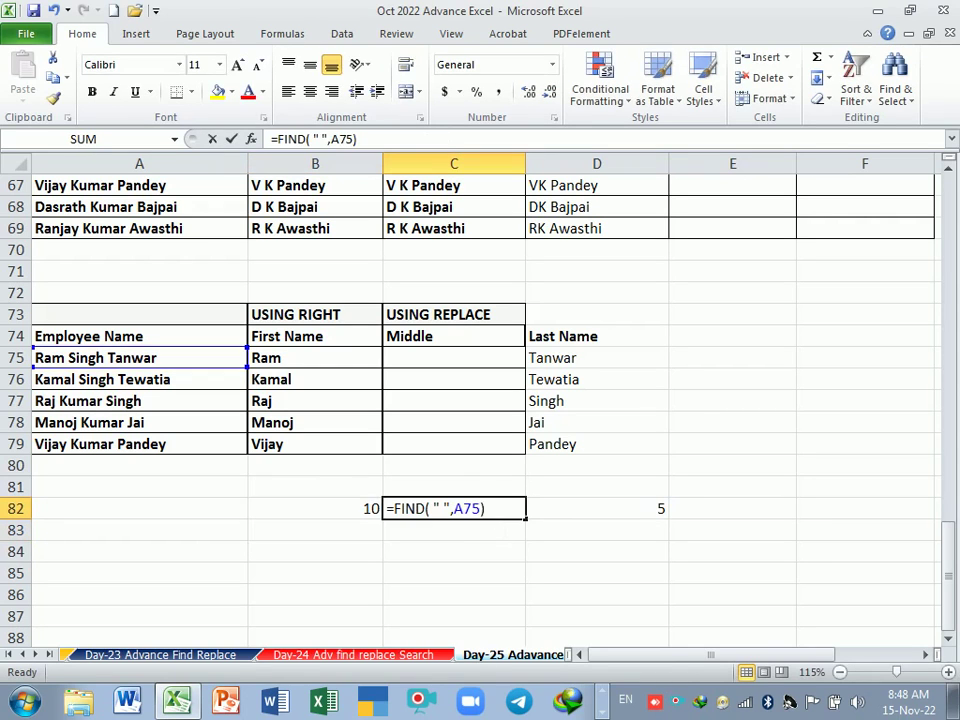
{"action": "key", "text": "Return"}
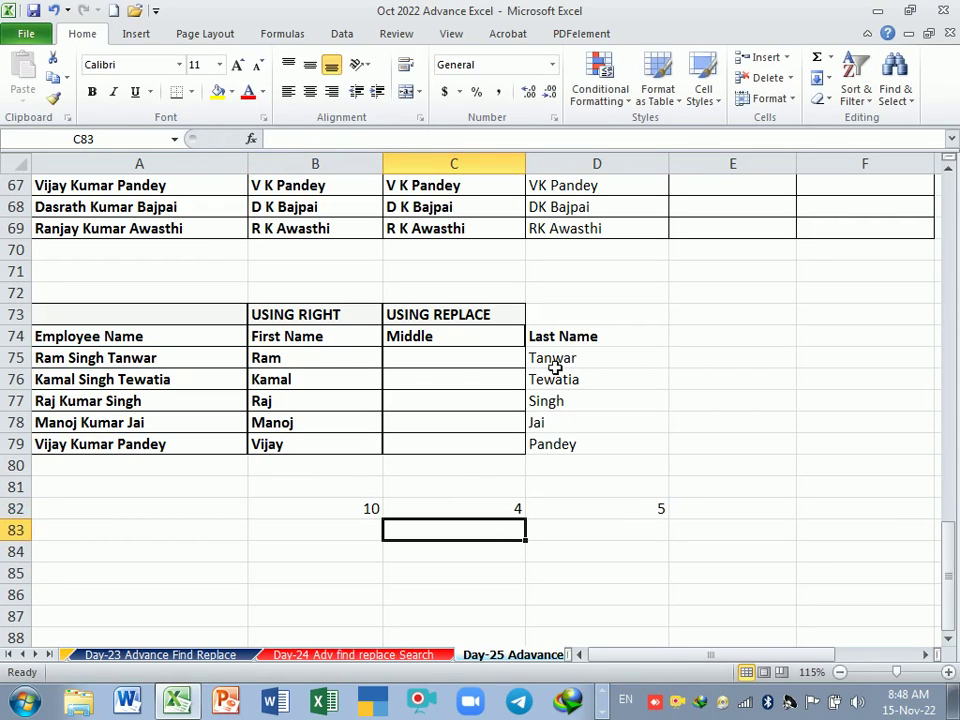
Start C75's formula as =MID(A75,FIND(" ",A75)+1, for the middle name's start position.
{"action": "left_click", "coordinate": [418, 360]}
{"action": "type", "text": "="}
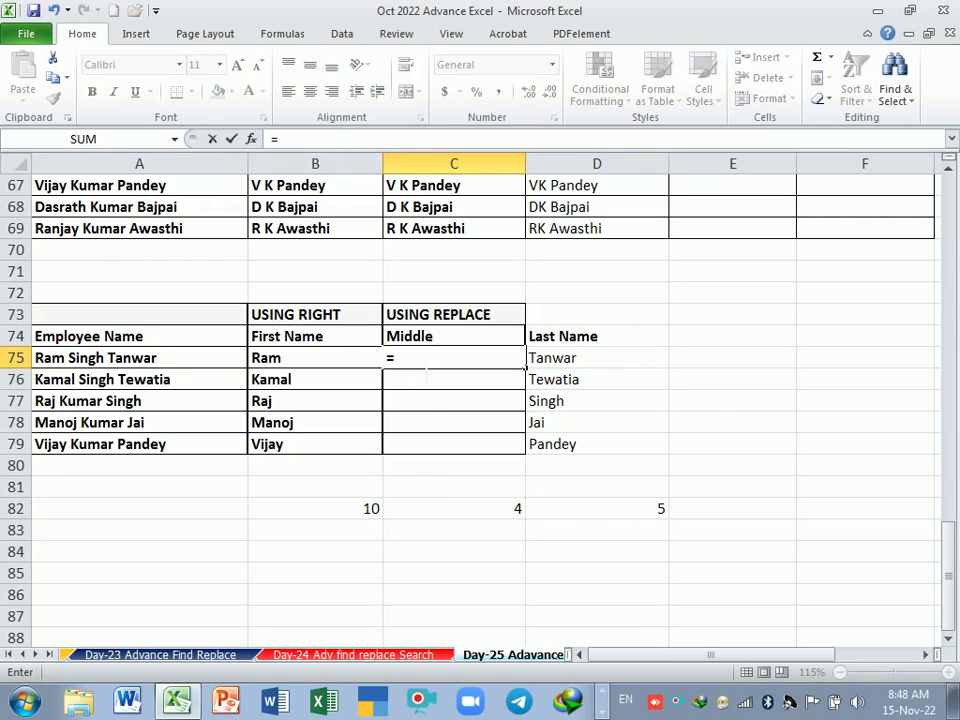
{"action": "type", "text": "MID("}
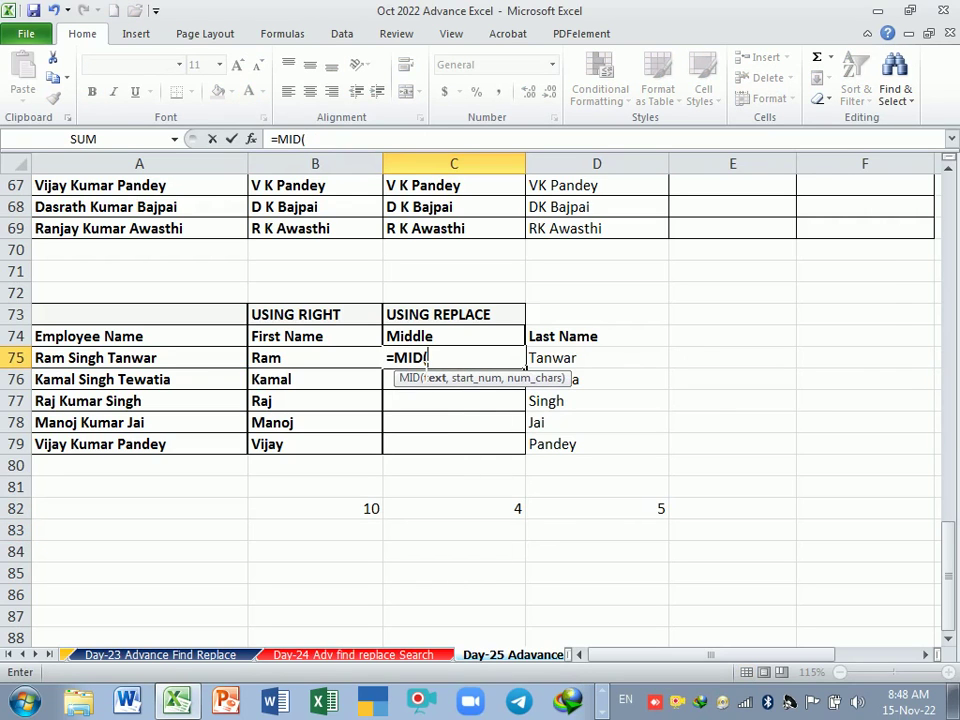
{"action": "left_click", "coordinate": [161, 365]}
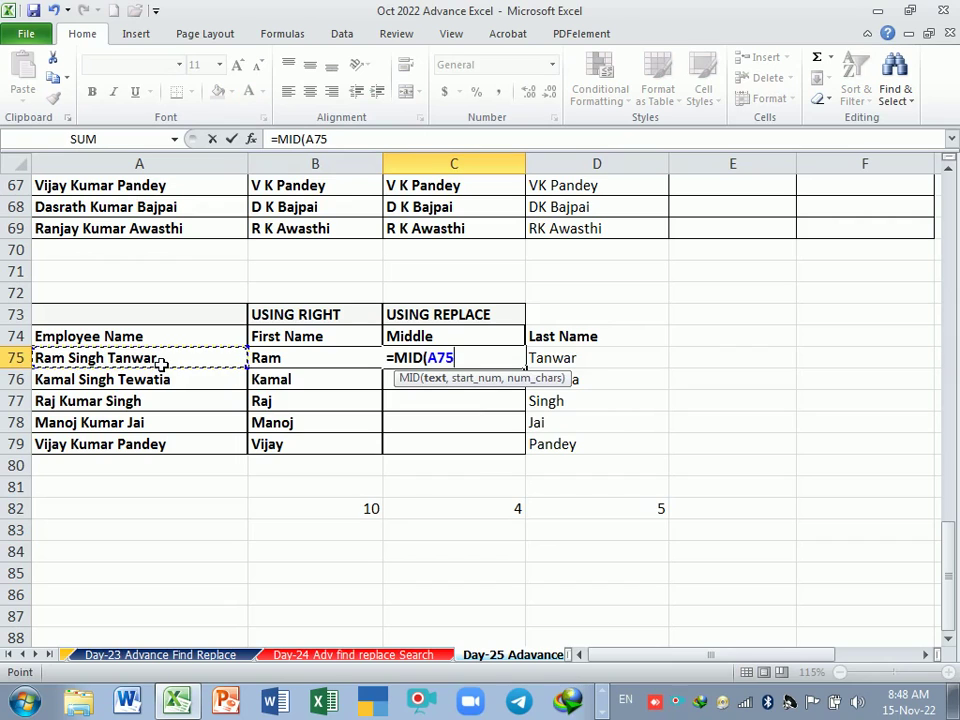
{"action": "type", "text": ",FIND\""}
{"action": "key", "text": "BackSpace"}
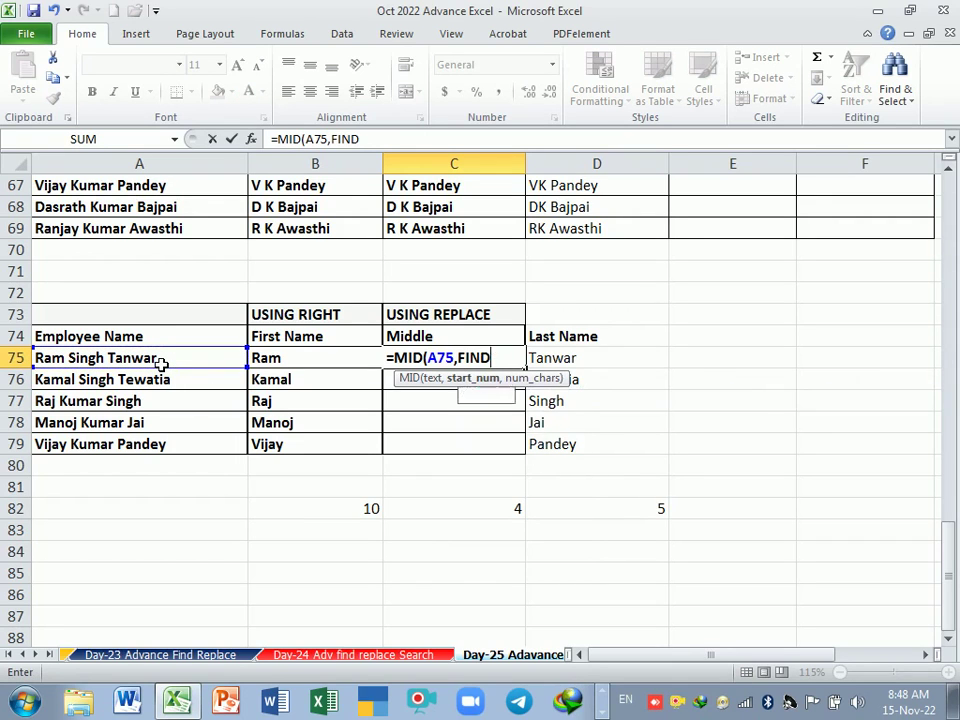
{"action": "type", "text": "(\" \","}
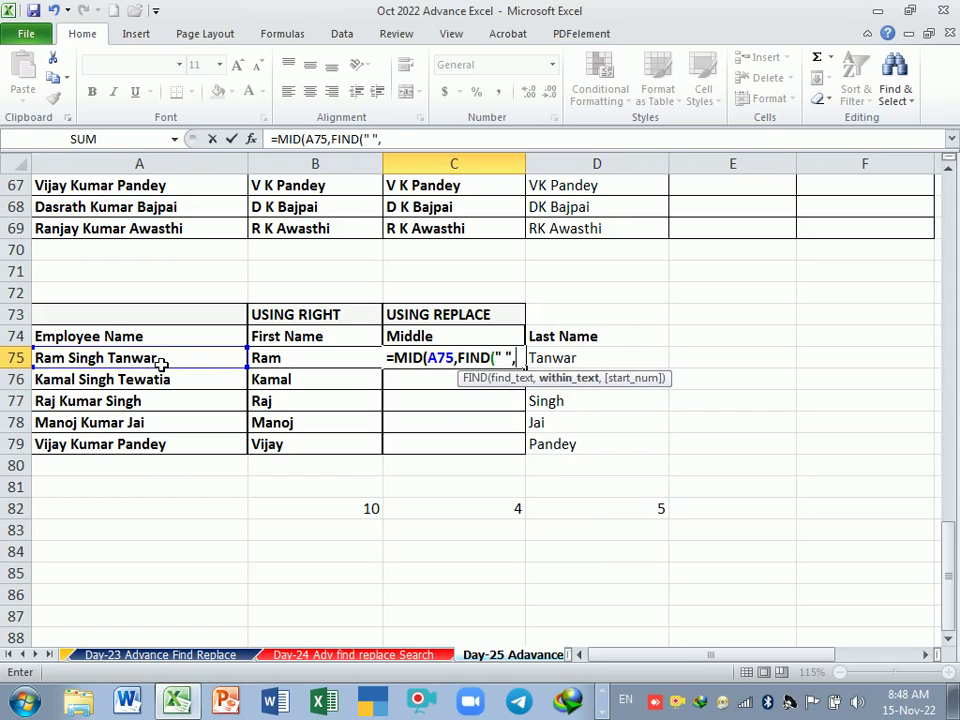
{"action": "left_click", "coordinate": [161, 365]}
{"action": "type", "text": ")"}
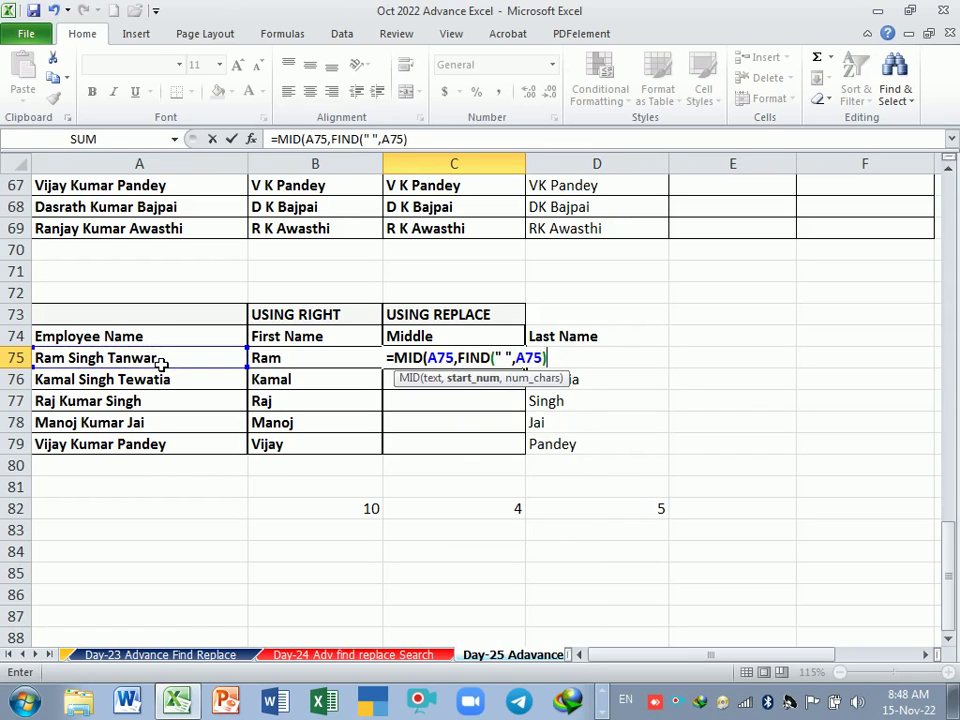
{"action": "type", "text": "+1"}
{"action": "type", "text": ","}
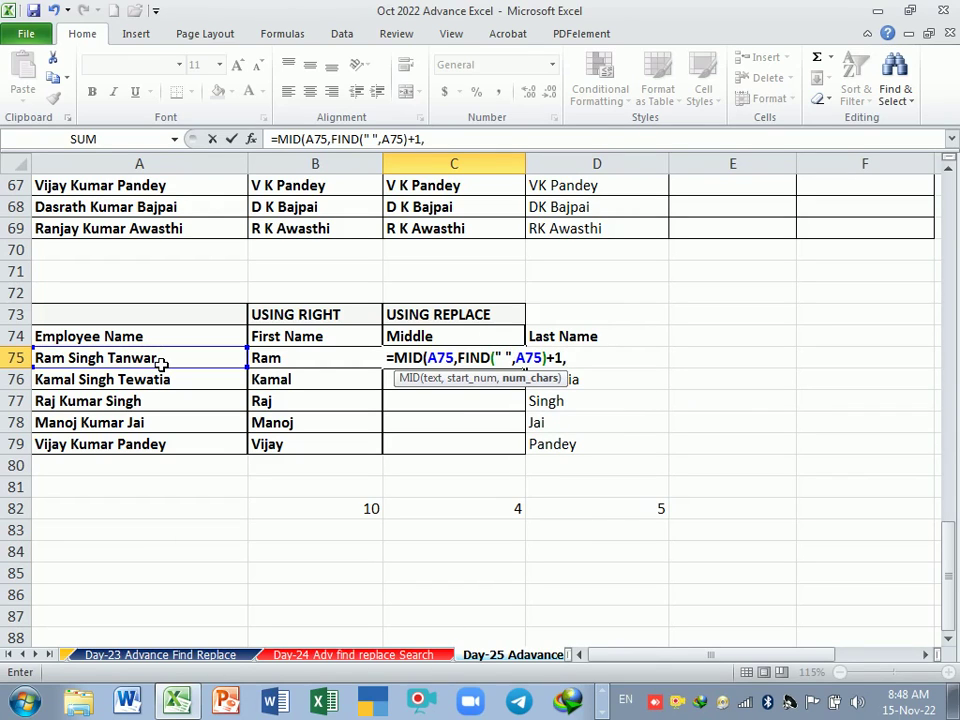
{"action": "type", "text": "FIND("}
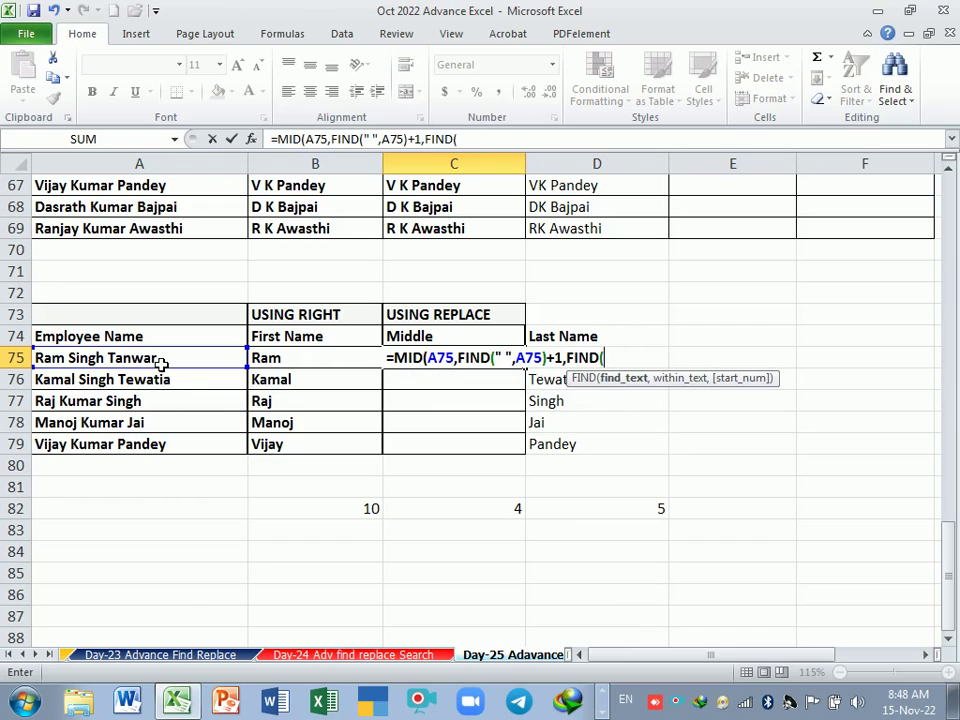
{"action": "type", "text": "\" \""}
Add a nested second-space FIND as the length and enter it, returning 'Singh Tanw'.
{"action": "left_click", "coordinate": [120, 364]}
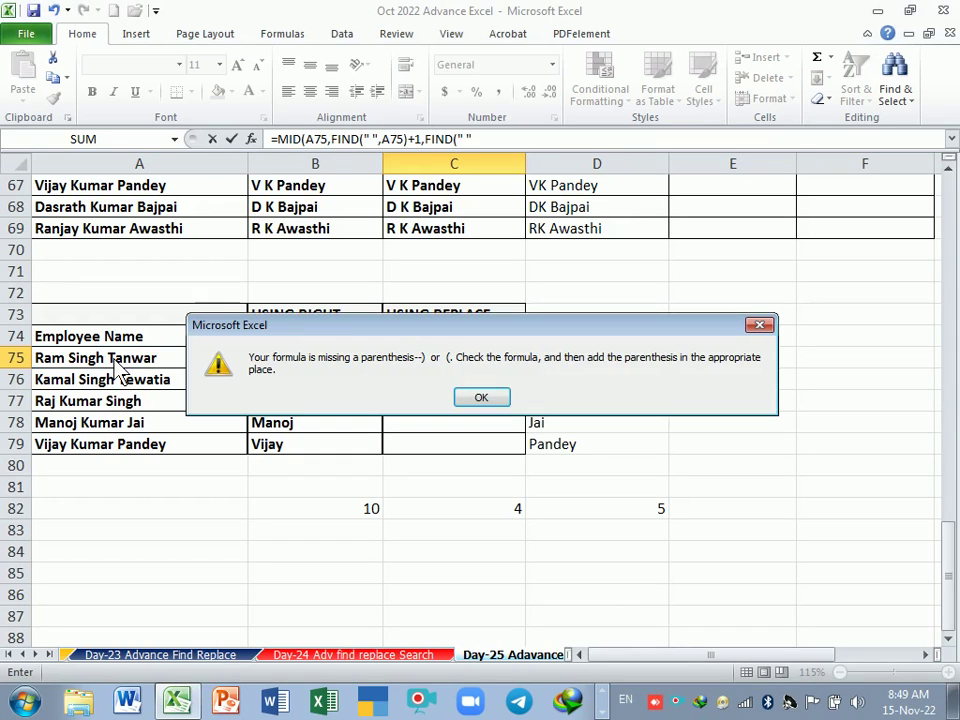
{"action": "key", "text": "Return"}
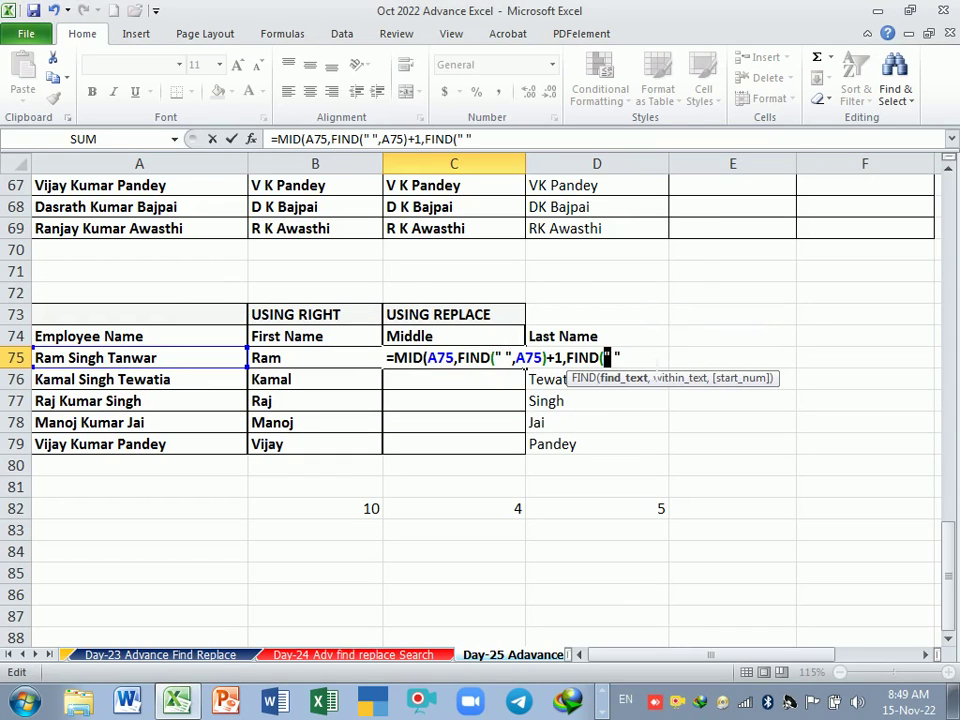
{"action": "type", "text": ","}
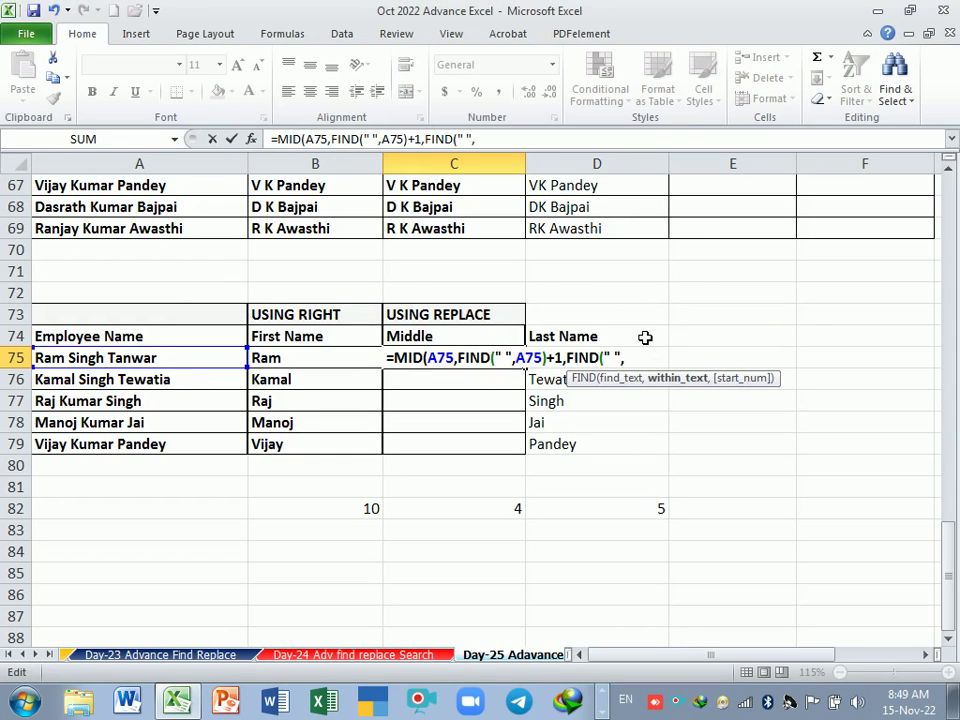
{"action": "left_click", "coordinate": [158, 366]}
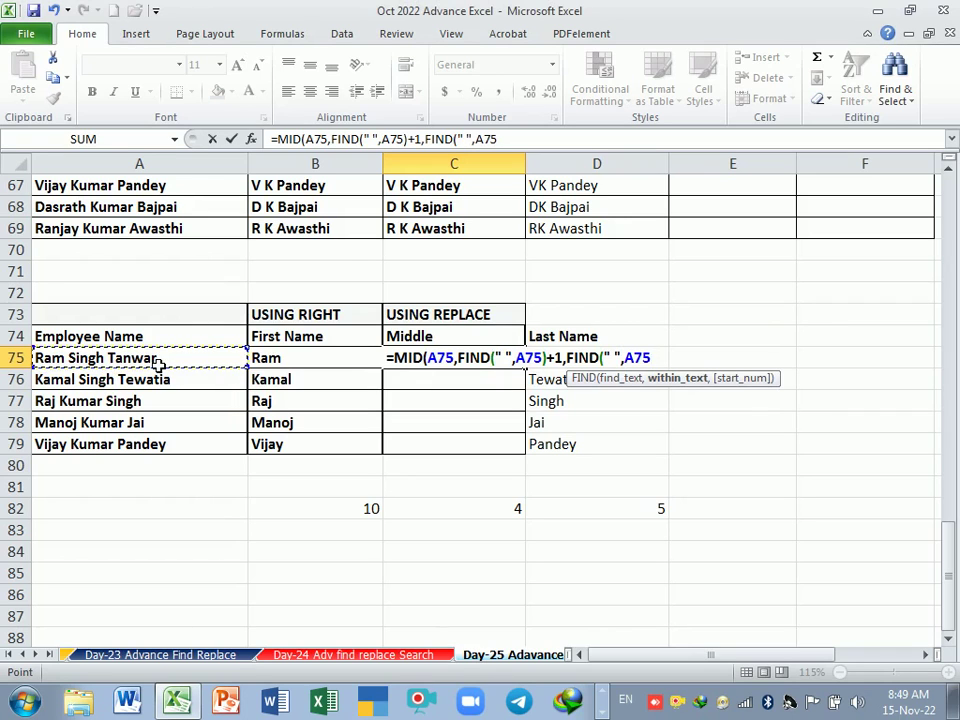
{"action": "type", "text": ",FI"}
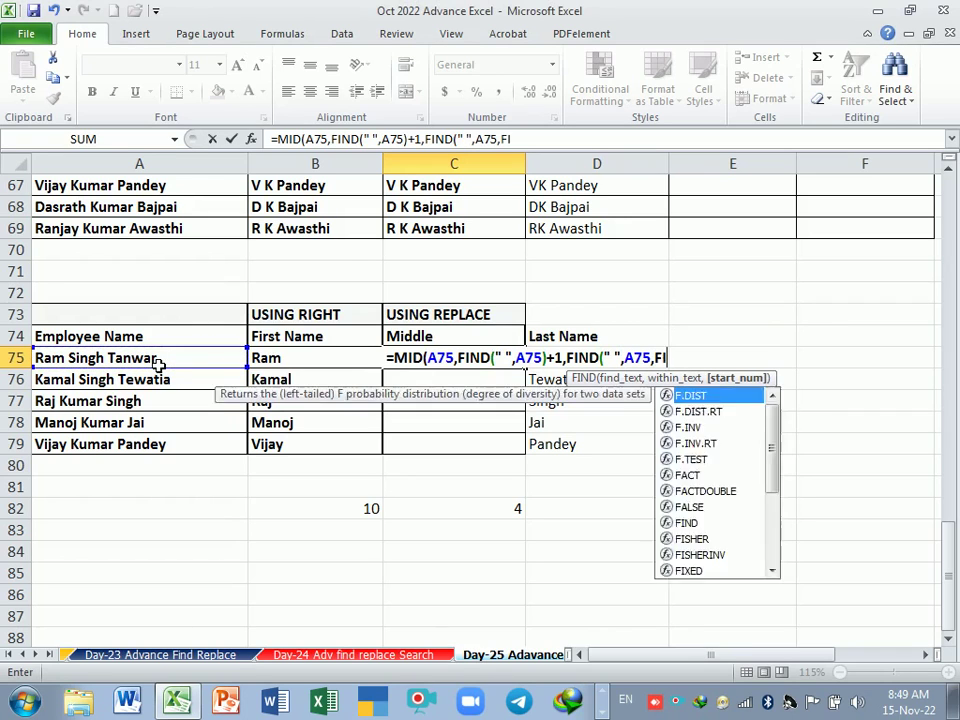
{"action": "type", "text": "ND(\""}
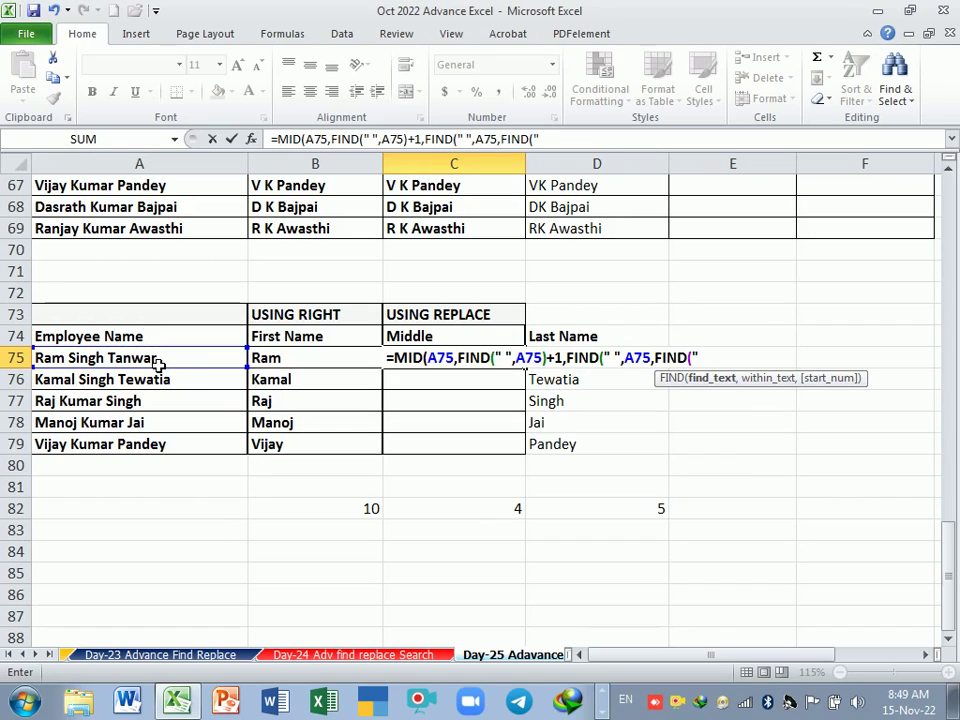
{"action": "type", "text": " \","}
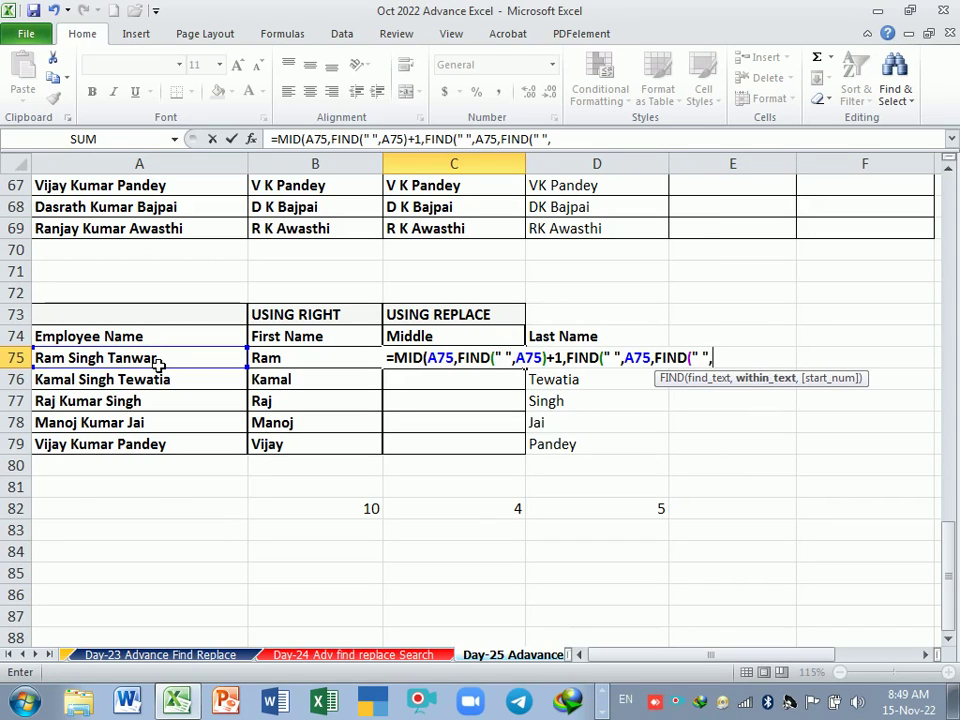
{"action": "left_click", "coordinate": [110, 360]}
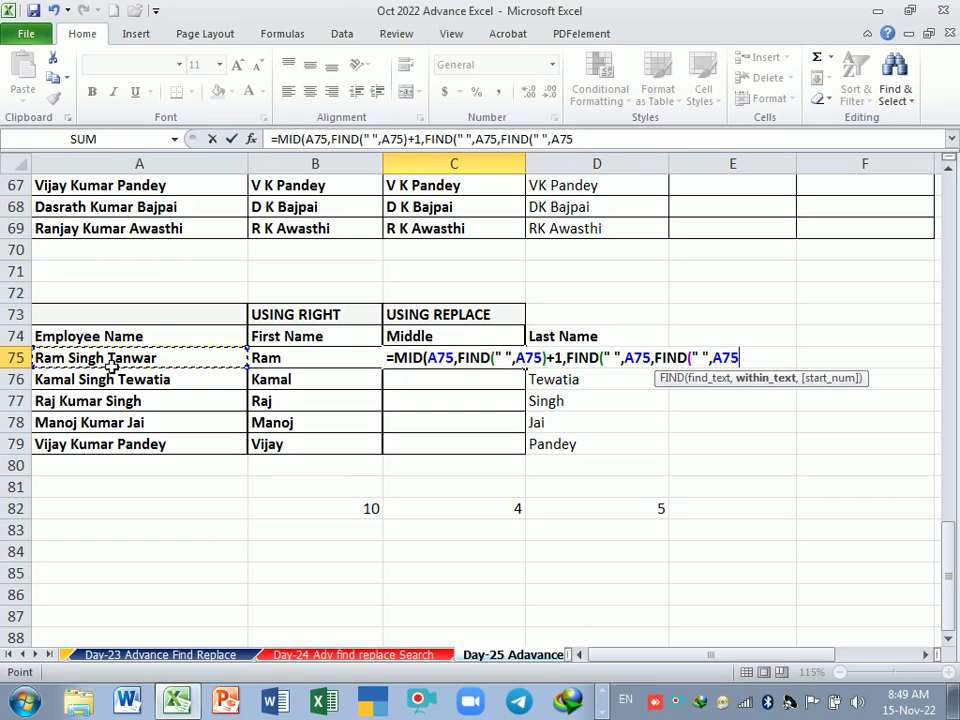
{"action": "type", "text": ")+1"}
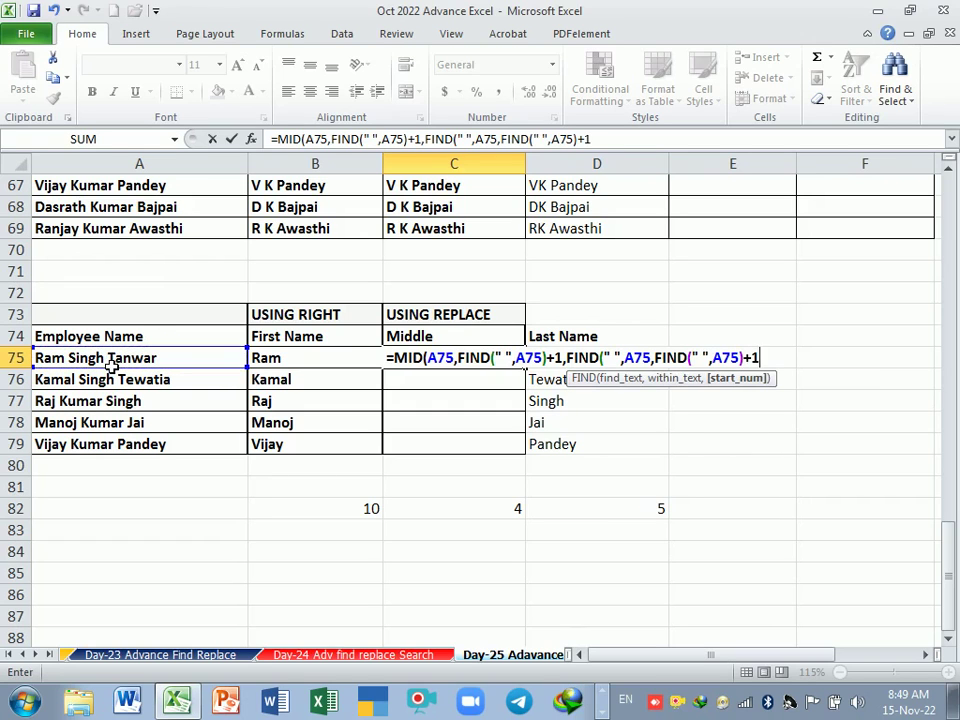
{"action": "key", "text": "Return"}
{"action": "key", "text": "Return"}
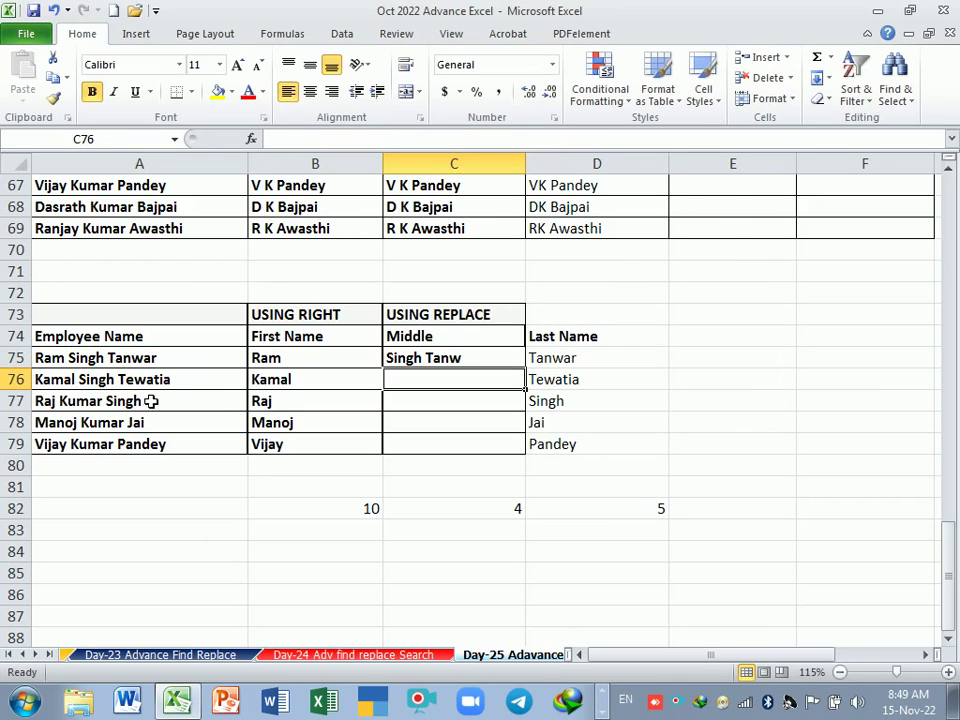
Reopen C75's formula, drop its final parenthesis and append a minus to the length term.
{"action": "left_click", "coordinate": [422, 362]}
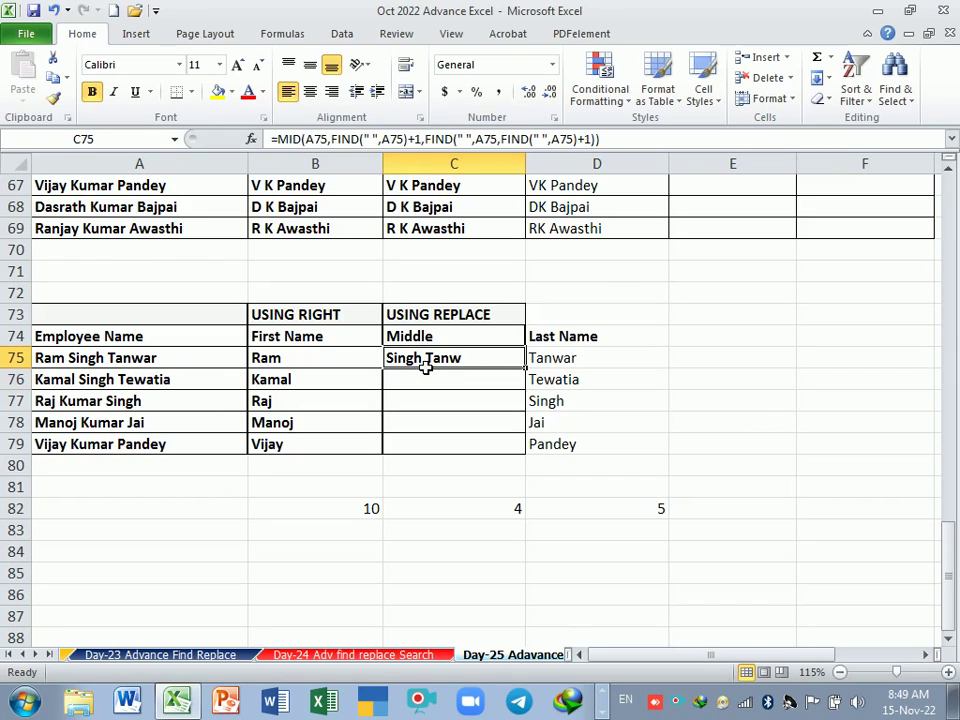
{"action": "double_click", "coordinate": [503, 362]}
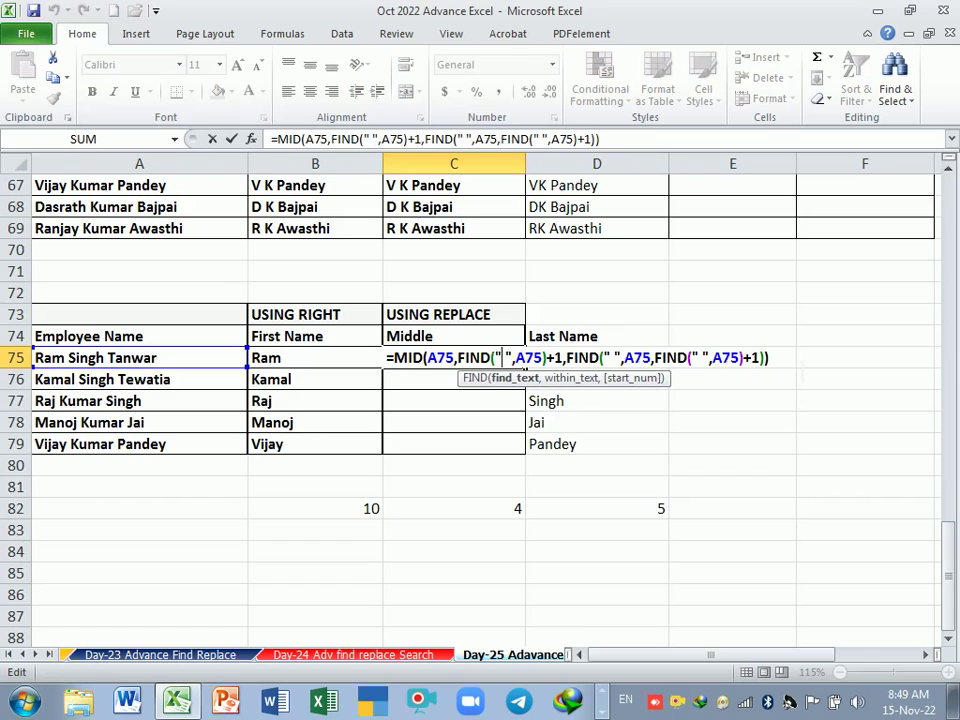
{"action": "key", "text": "Return"}
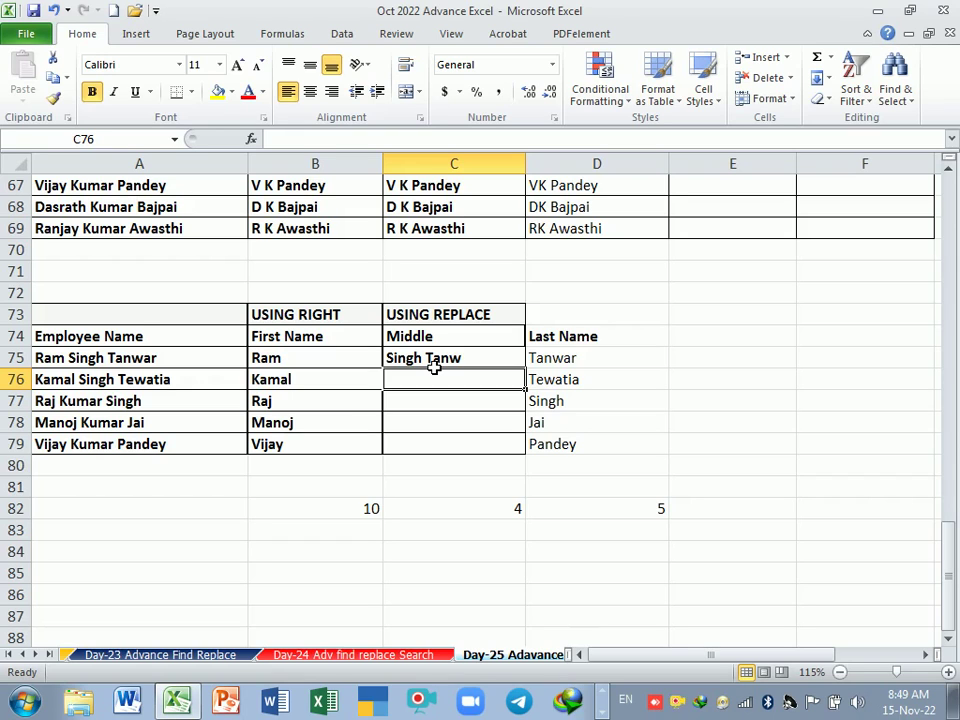
{"action": "left_click", "coordinate": [435, 362]}
{"action": "key", "text": "F2"}
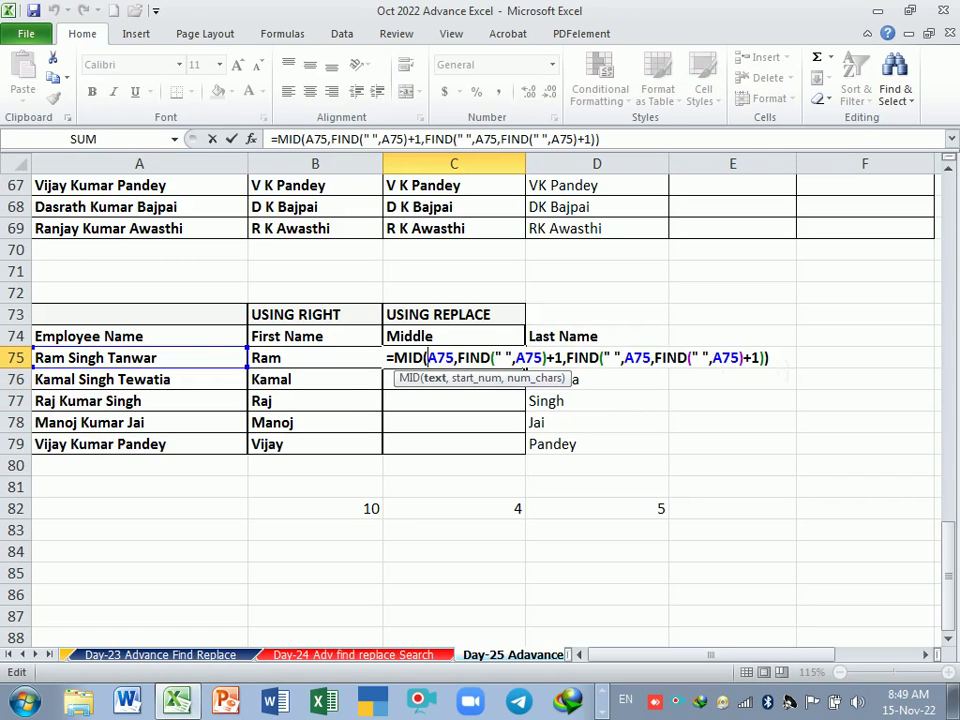
{"action": "key", "text": "BackSpace"}
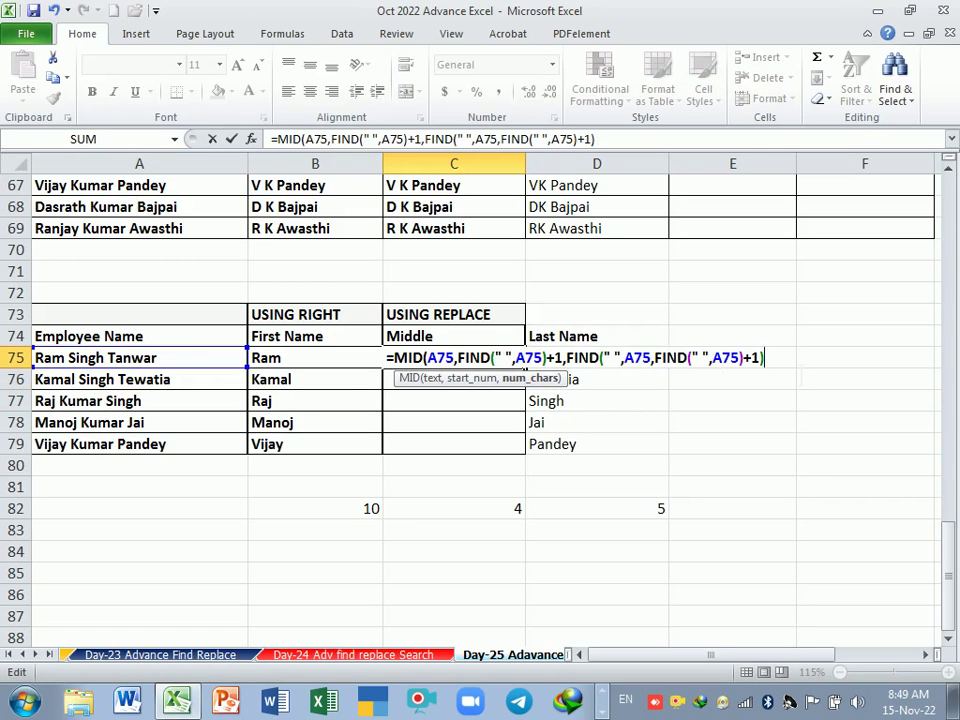
{"action": "type", "text": "-"}
{"action": "left_click_drag", "start_coordinate": [566, 357], "coordinate": [762, 357]}
{"action": "left_click", "coordinate": [768, 357]}
Type a subtracted FIND(" ",A75,FIND(" ",A75)+1) term into C75's length argument.
{"action": "type", "text": "FIND(\" \""}
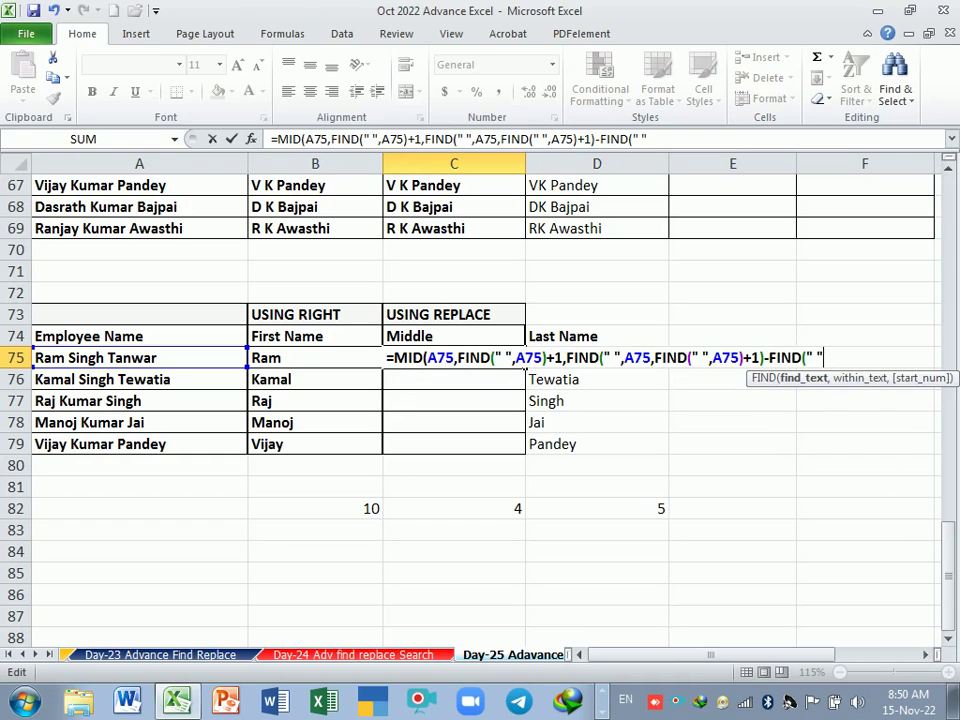
{"action": "type", "text": ","}
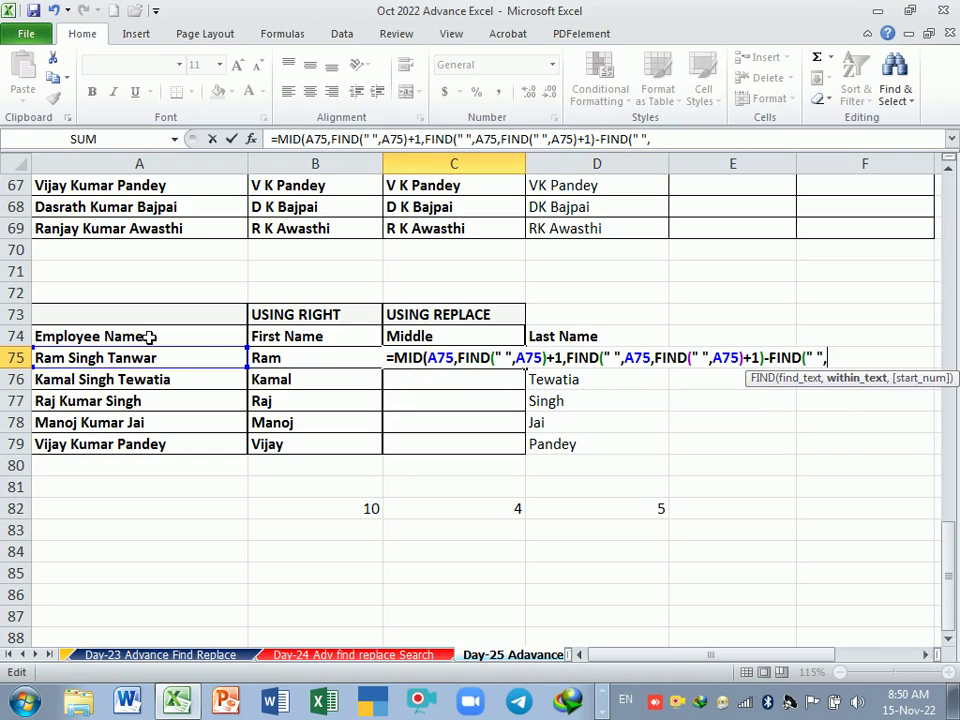
{"action": "left_click", "coordinate": [113, 360]}
{"action": "type", "text": ","}
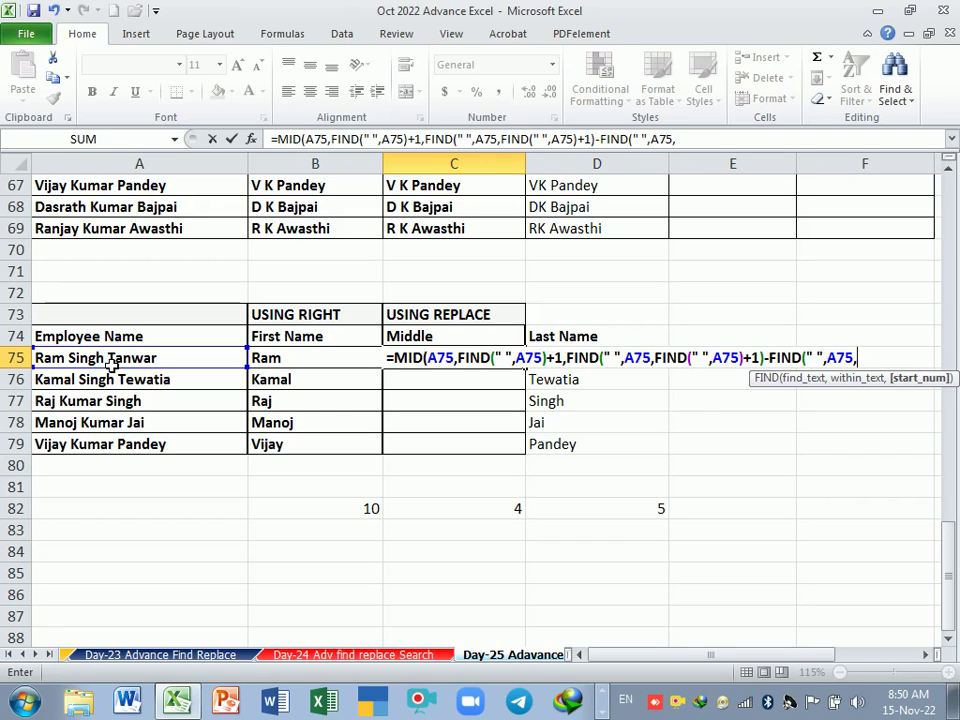
{"action": "type", "text": "FIND"}
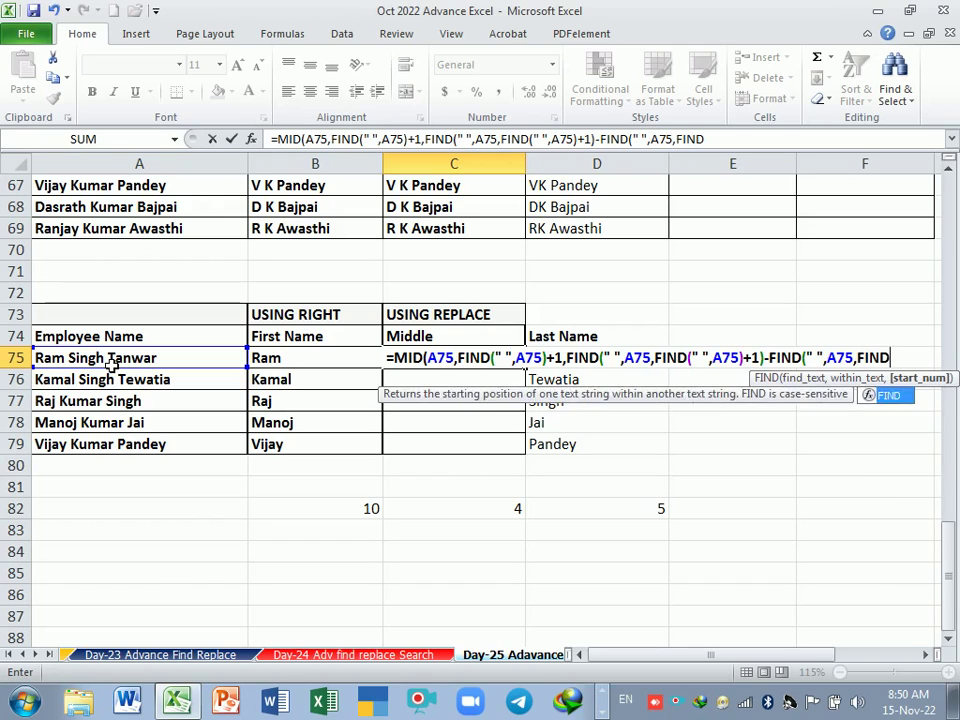
{"action": "type", "text": "(\" \","}
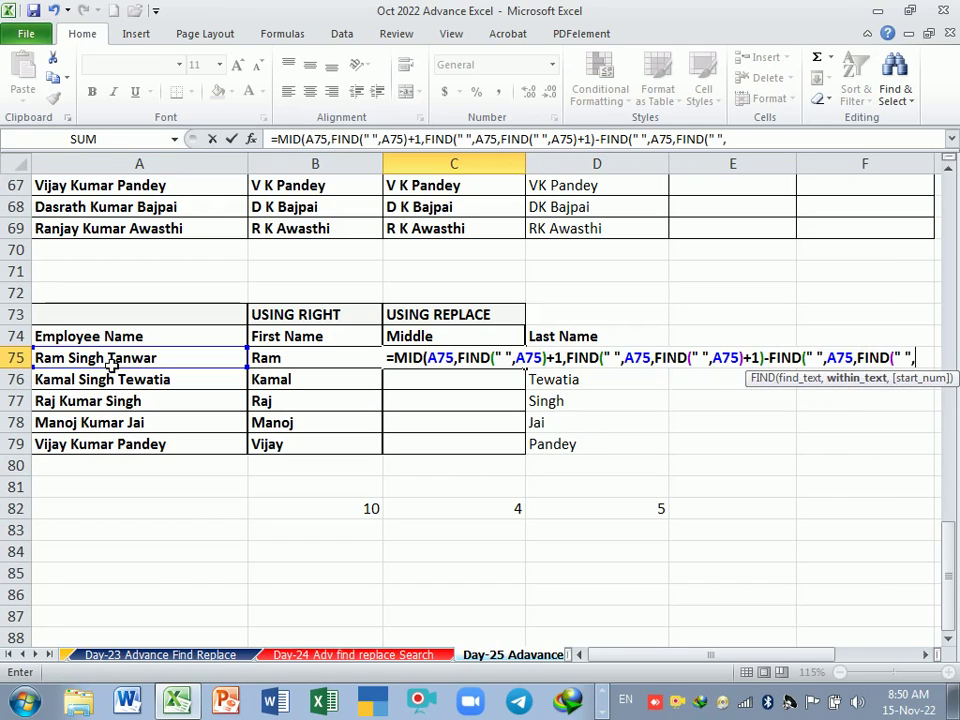
{"action": "left_click", "coordinate": [112, 366]}
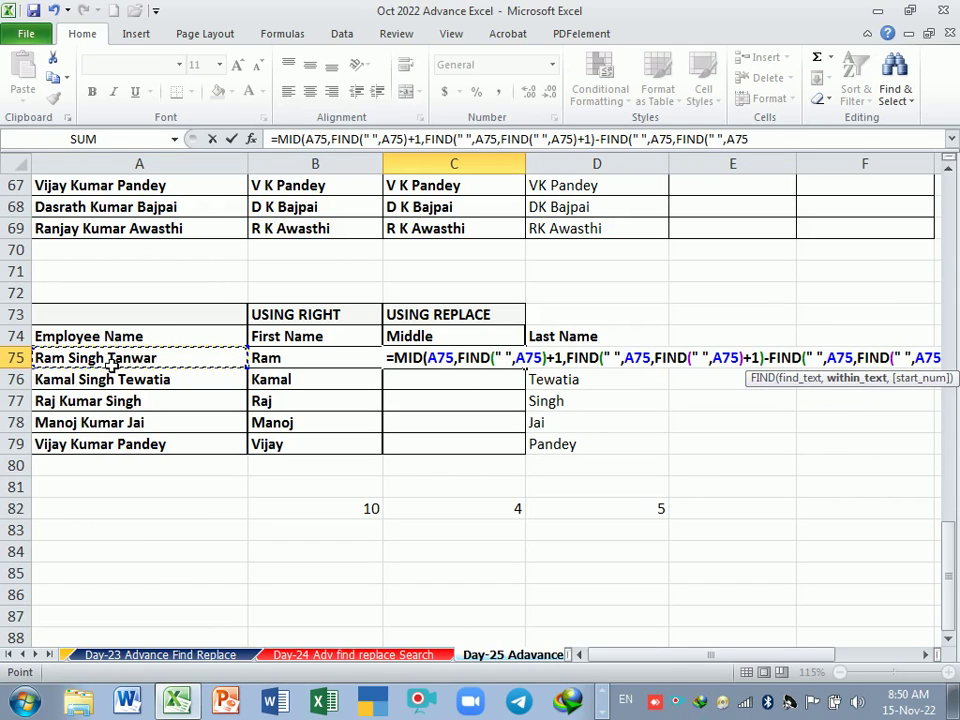
{"action": "type", "text": ")+1)"}
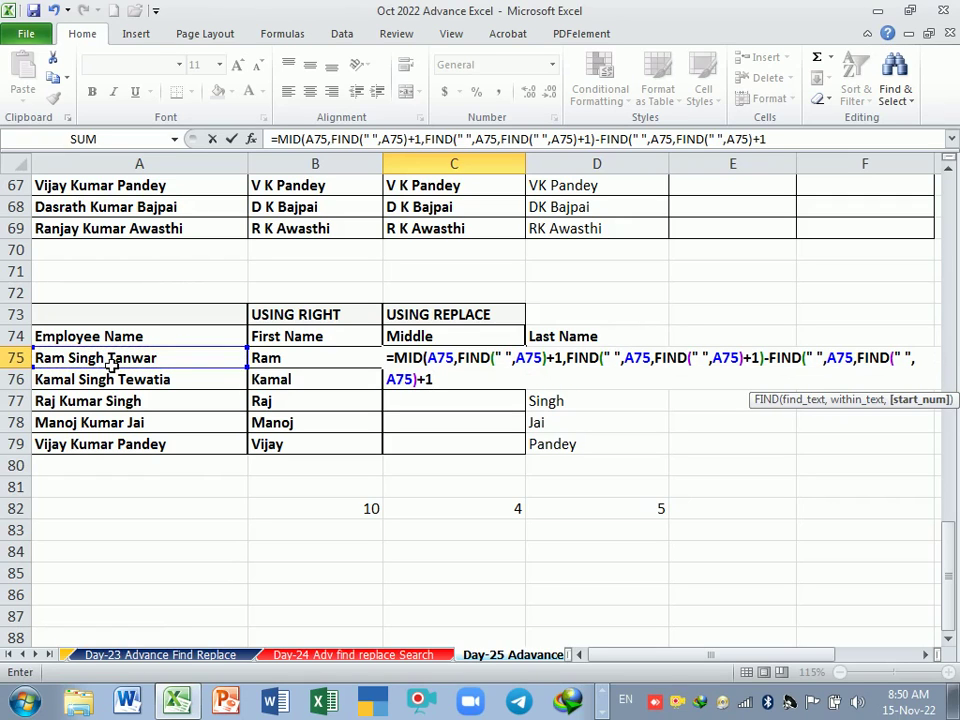
{"action": "type", "text": "-FIND"}
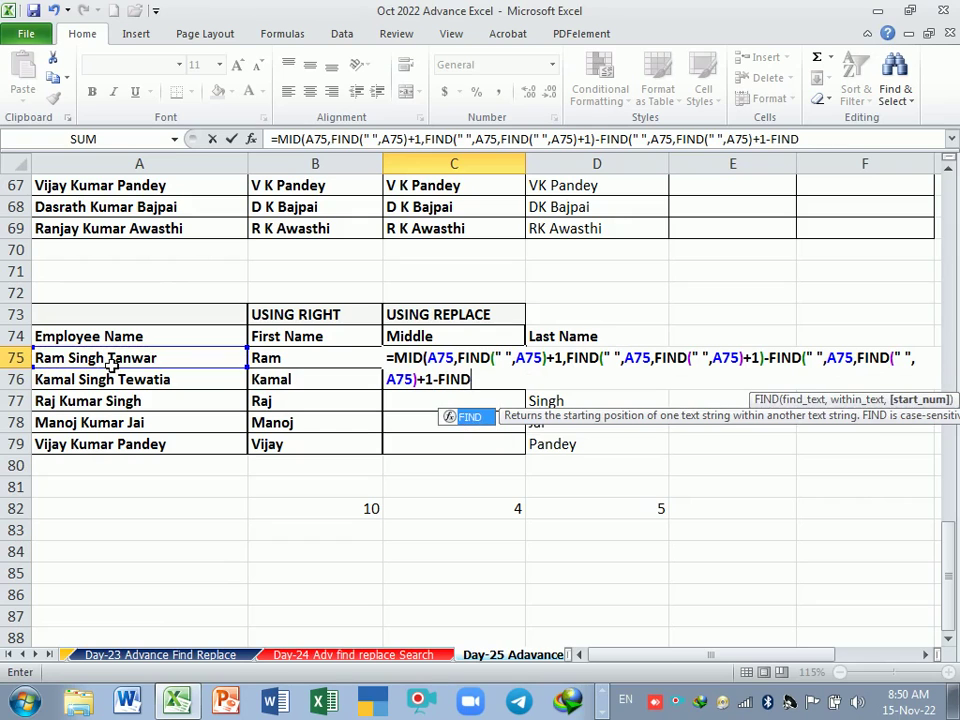
{"action": "key", "text": "BackSpace"}
{"action": "key", "text": "BackSpace"}
{"action": "key", "text": "BackSpace"}
{"action": "key", "text": "BackSpace"}
{"action": "key", "text": "BackSpace"}
Correct the FNID typo and missing parenthesis, then enter the formula, which shows #VALUE!
{"action": "type", "text": ")-"}
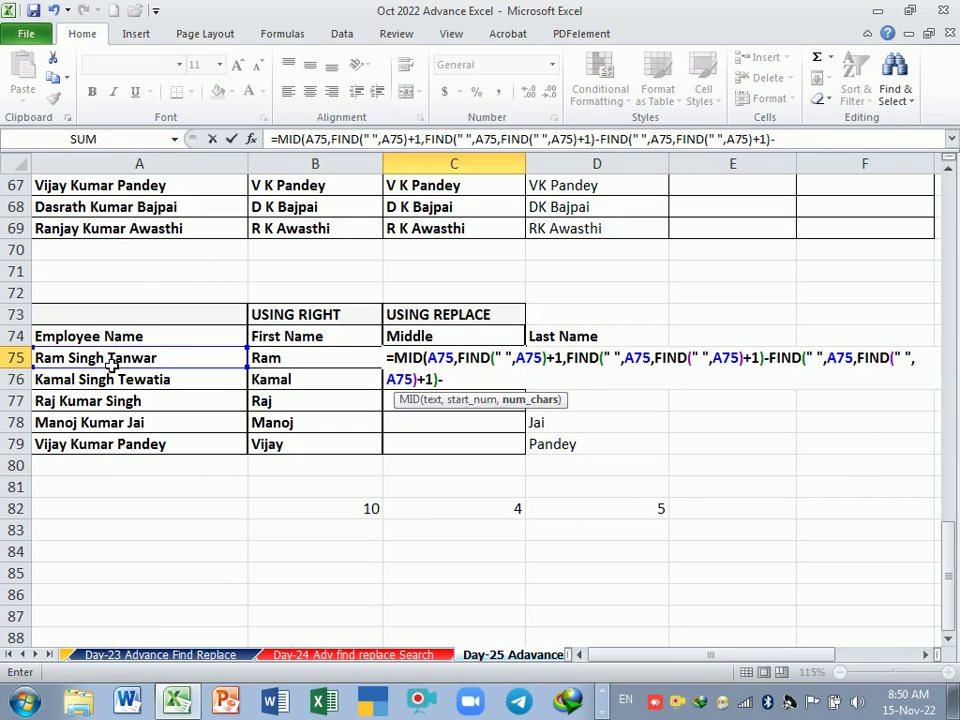
{"action": "type", "text": "FNID"}
{"action": "key", "text": "Return"}
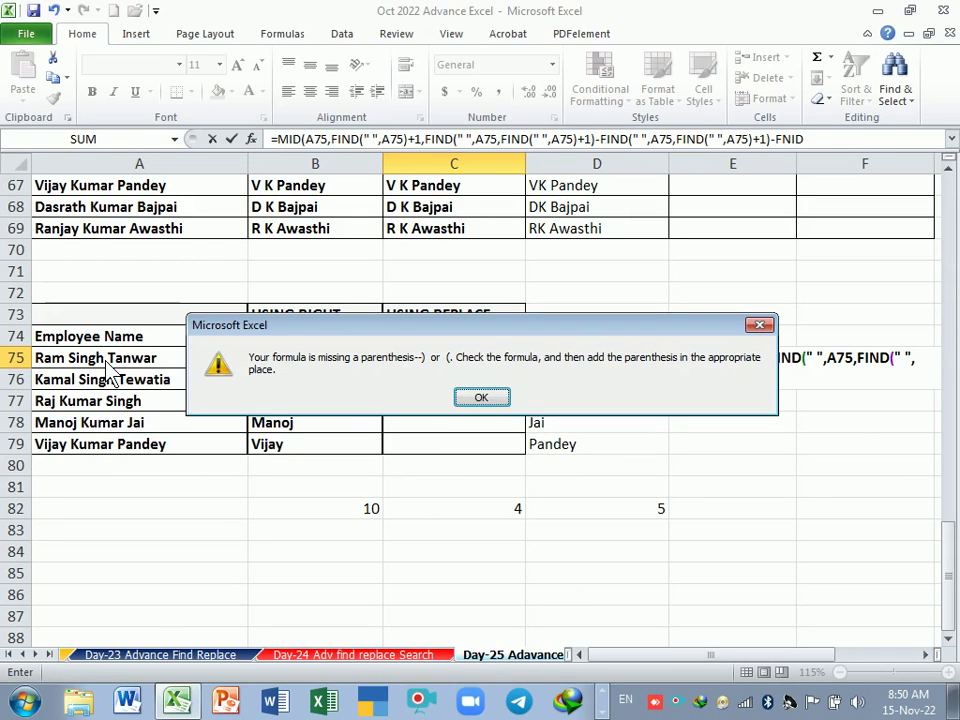
{"action": "key", "text": "Return"}
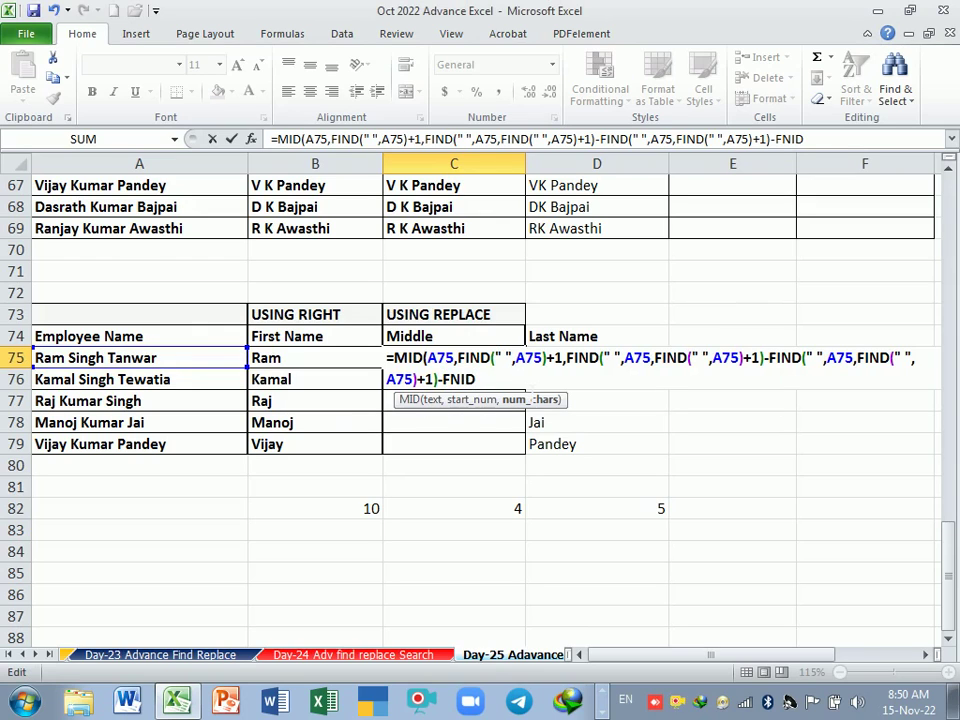
{"action": "key", "text": "BackSpace"}
{"action": "key", "text": "BackSpace"}
{"action": "key", "text": "BackSpace"}
{"action": "key", "text": "BackSpace"}
{"action": "type", "text": "FIND("}
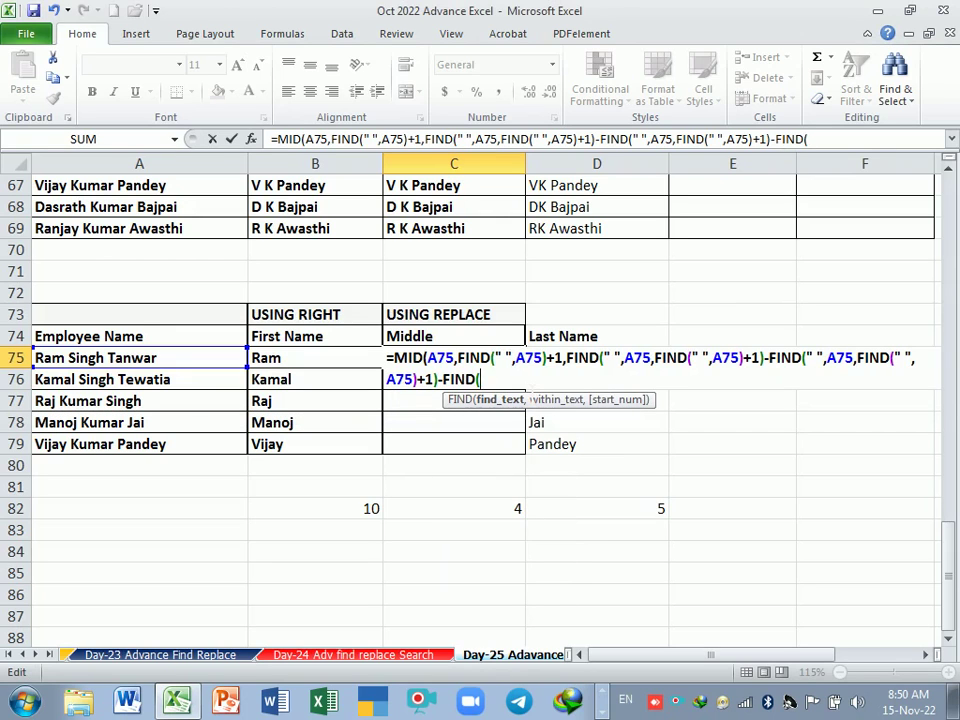
{"action": "type", "text": "\""}
{"action": "key", "text": "BackSpace"}
{"action": "type", "text": "\" \""}
{"action": "type", "text": ","}
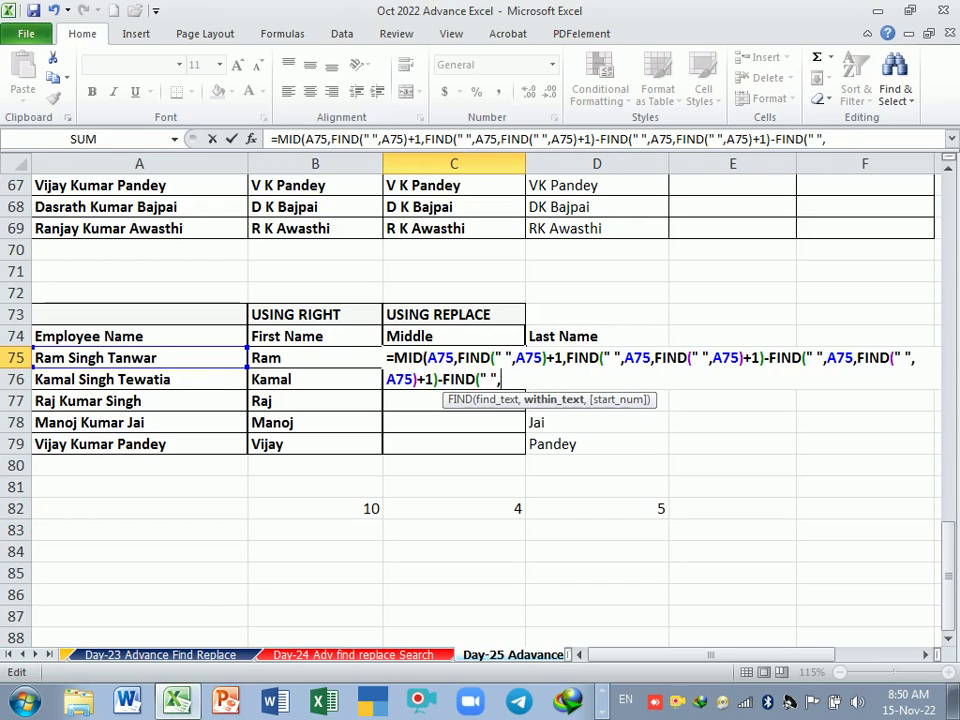
{"action": "left_click", "coordinate": [143, 366]}
{"action": "key", "text": "Return"}
{"action": "key", "text": "Return"}
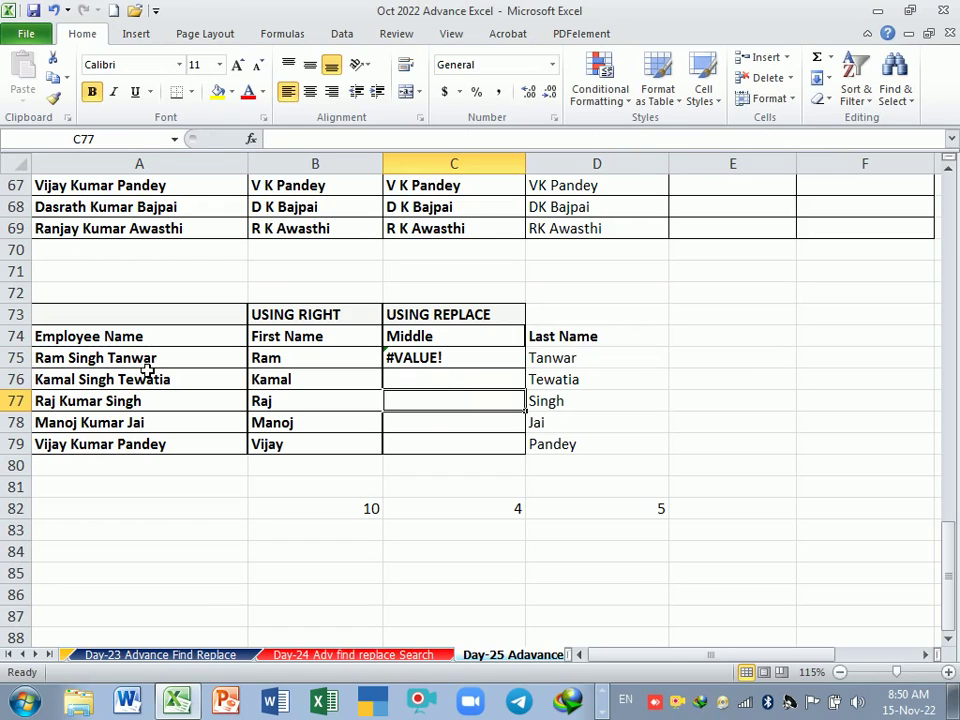
{"action": "double_click", "coordinate": [454, 362]}
{"action": "key", "text": "End"}
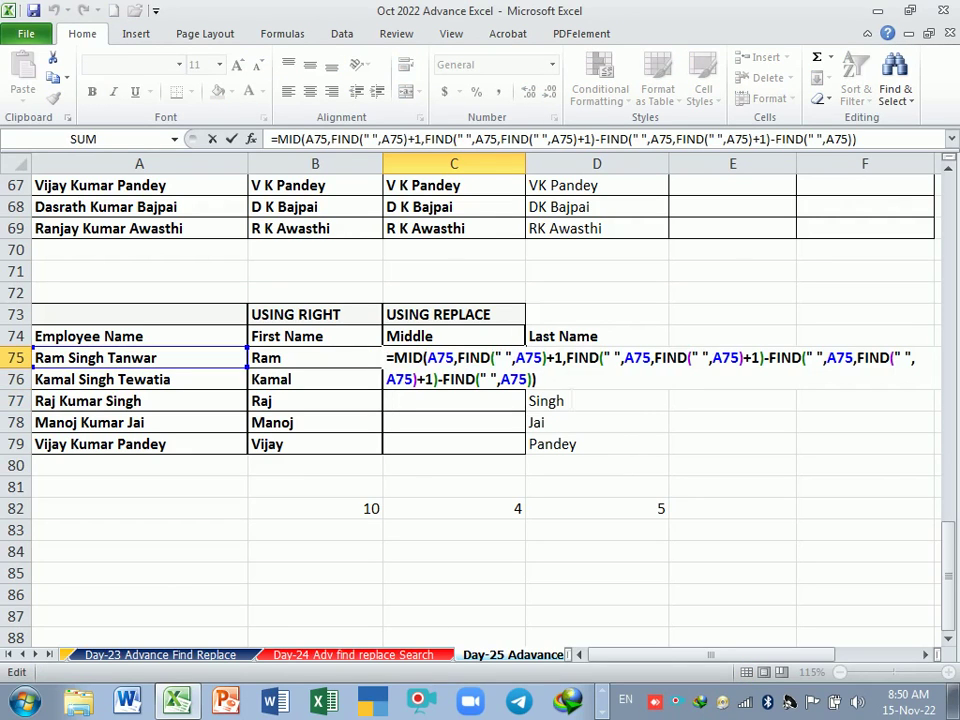
{"action": "key", "text": "Return"}
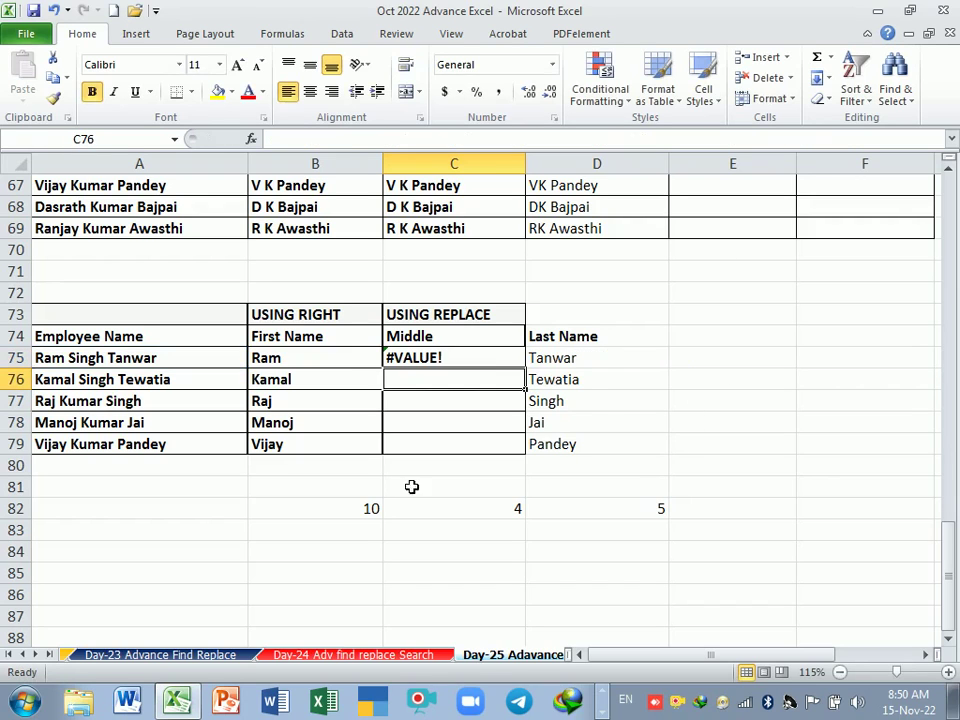
{"action": "double_click", "coordinate": [351, 510]}
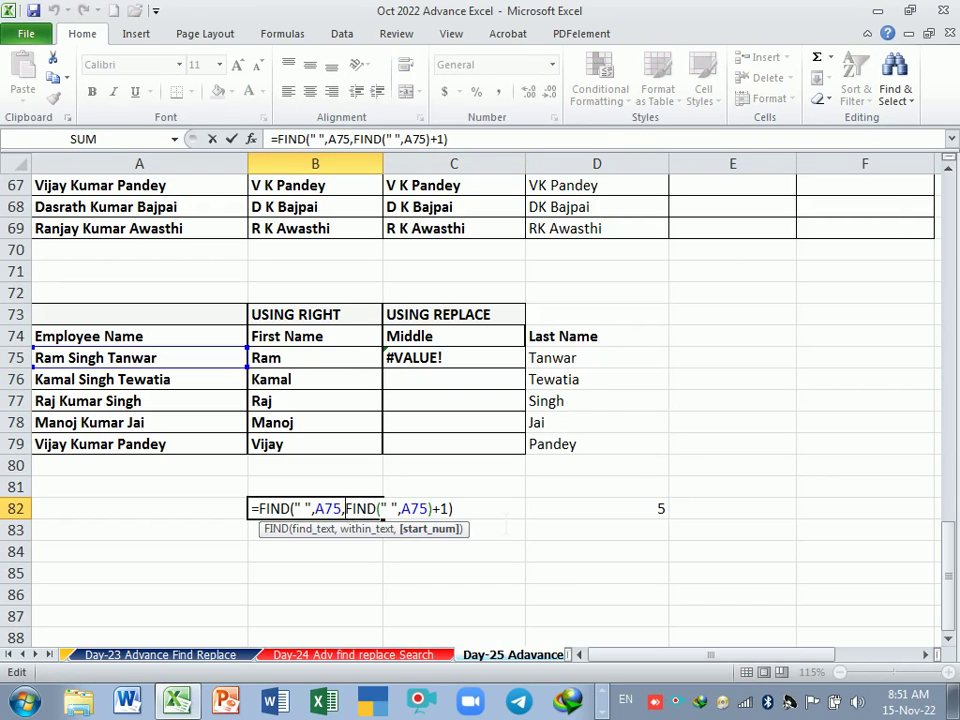
{"action": "key", "text": "End"}
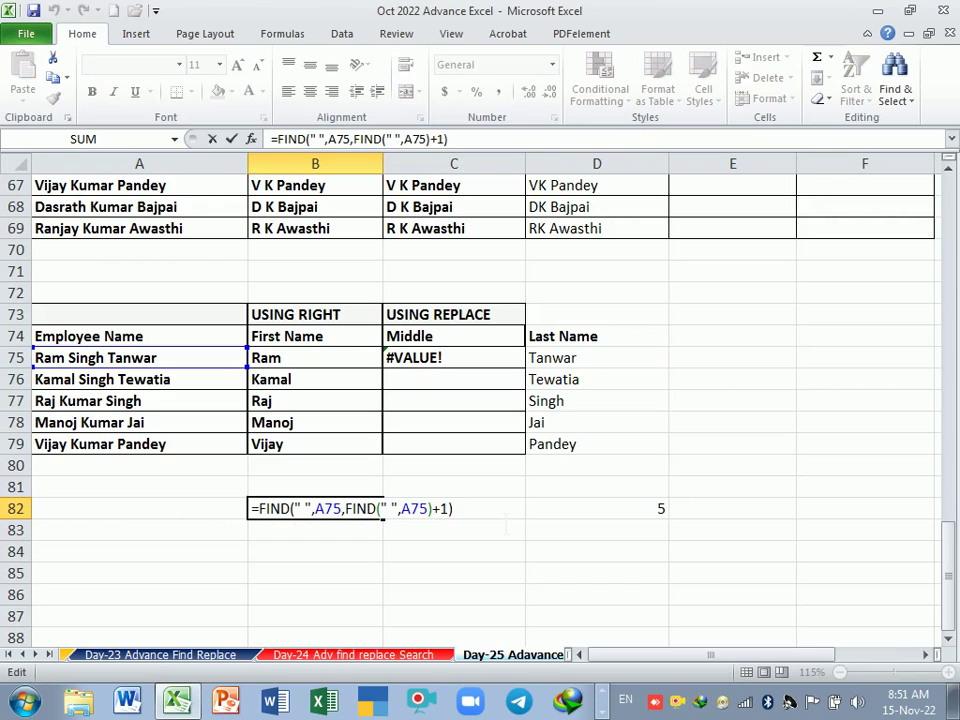
{"action": "key", "text": "Return"}
{"action": "double_click", "coordinate": [497, 512]}
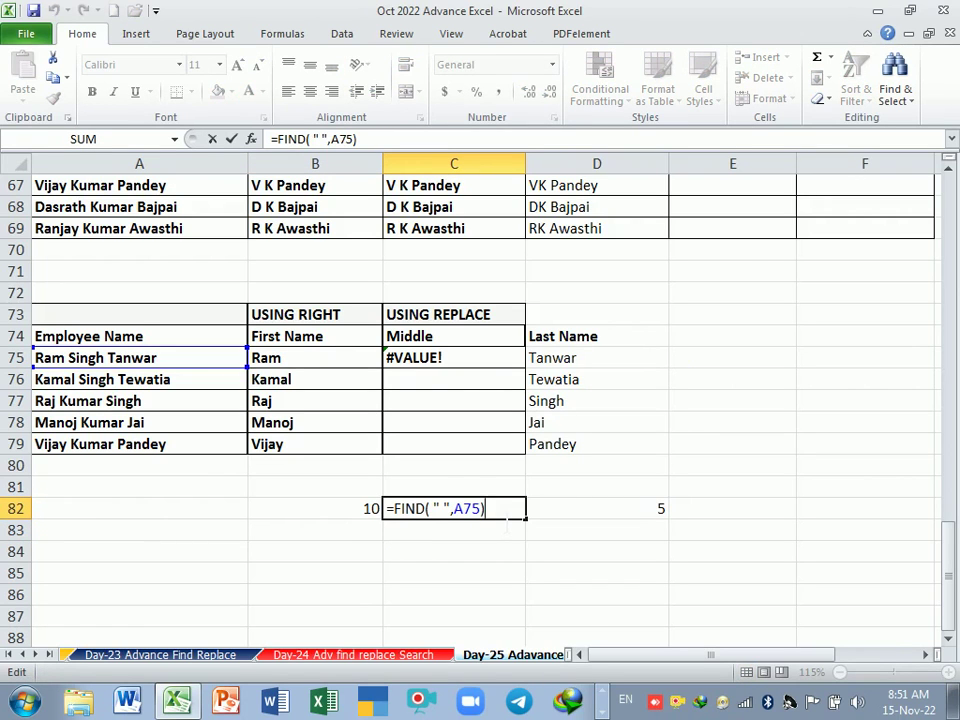
{"action": "key", "text": "Return"}
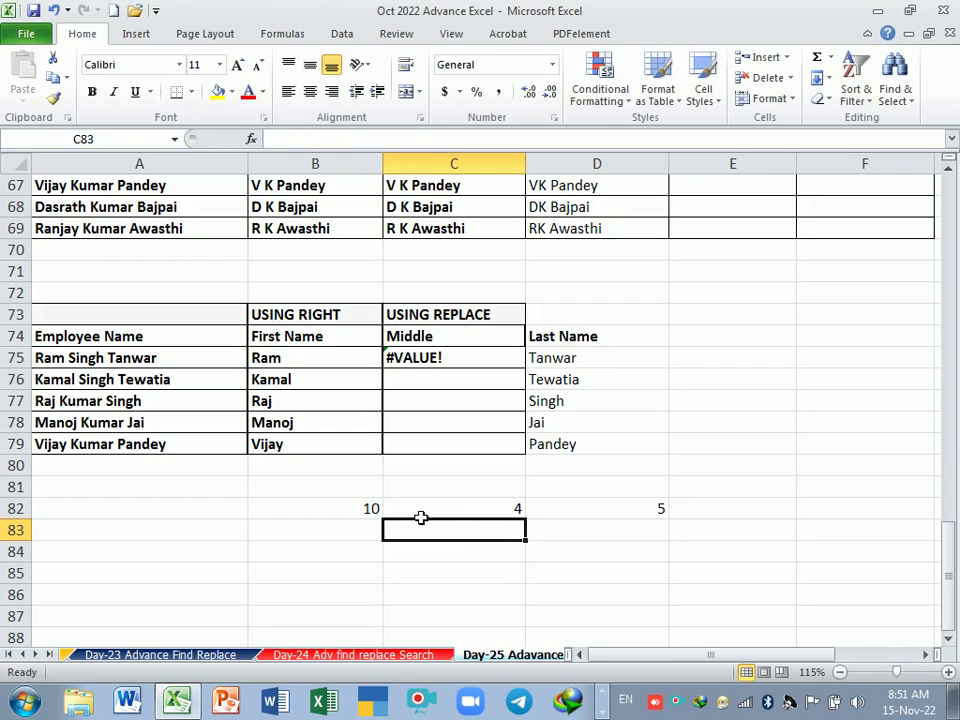
{"action": "left_click", "coordinate": [465, 512]}
{"action": "double_click", "coordinate": [580, 517]}
{"action": "key", "text": "Return"}
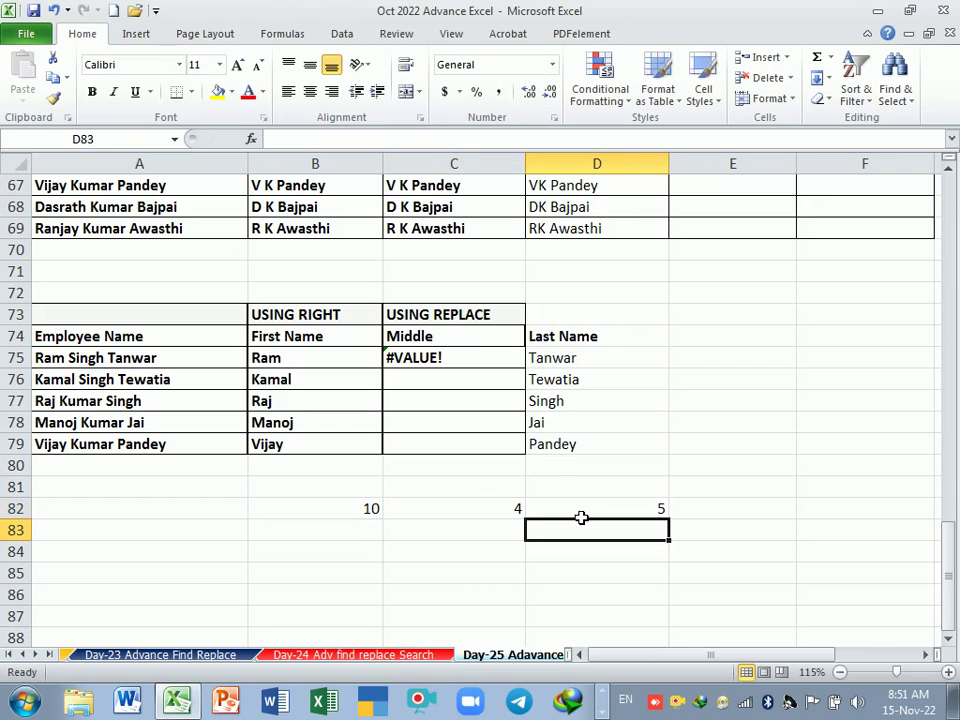
{"action": "double_click", "coordinate": [572, 358]}
{"action": "key", "text": "Return"}
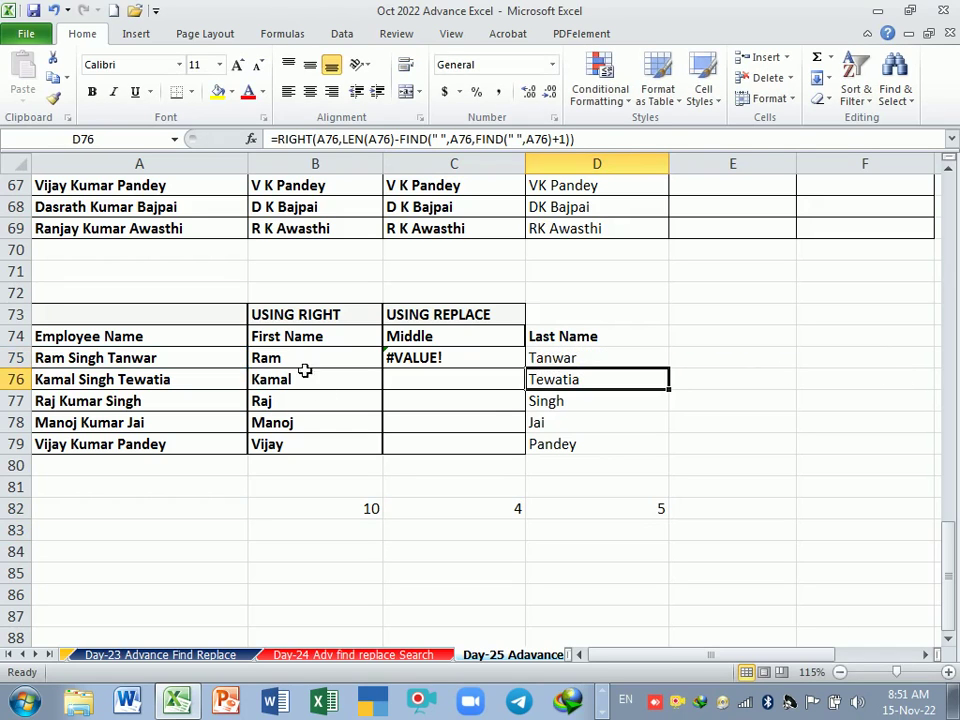
{"action": "double_click", "coordinate": [430, 360]}
{"action": "left_click", "coordinate": [536, 379]}
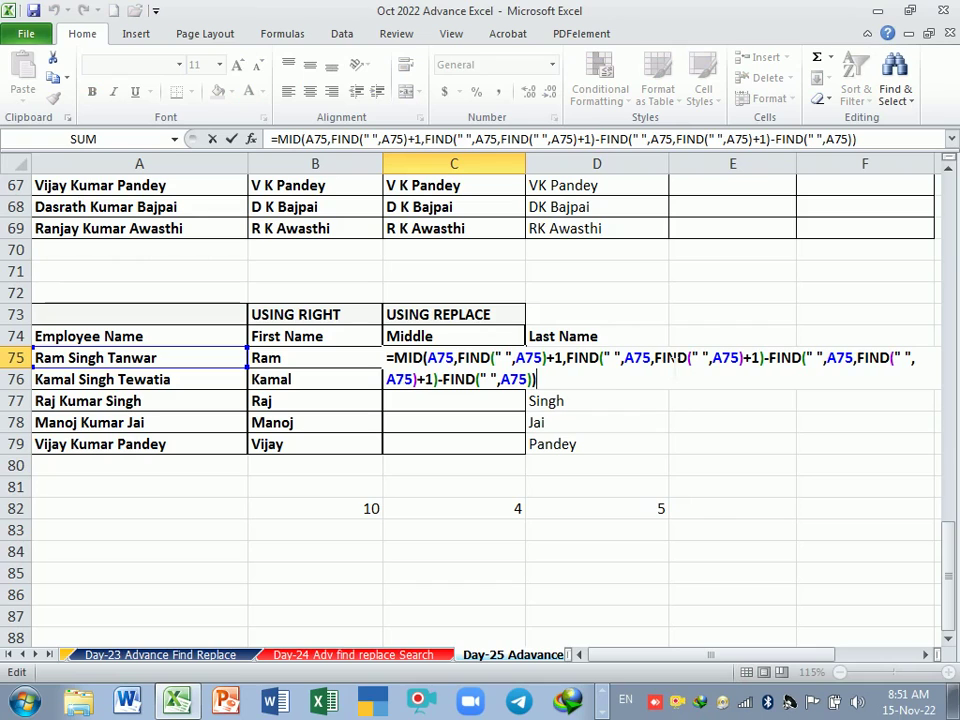
Delete the +1 after the inner FIND(" ",A75) in C75, then reopen the still-#VALUE! formula.
{"action": "left_click", "coordinate": [447, 379]}
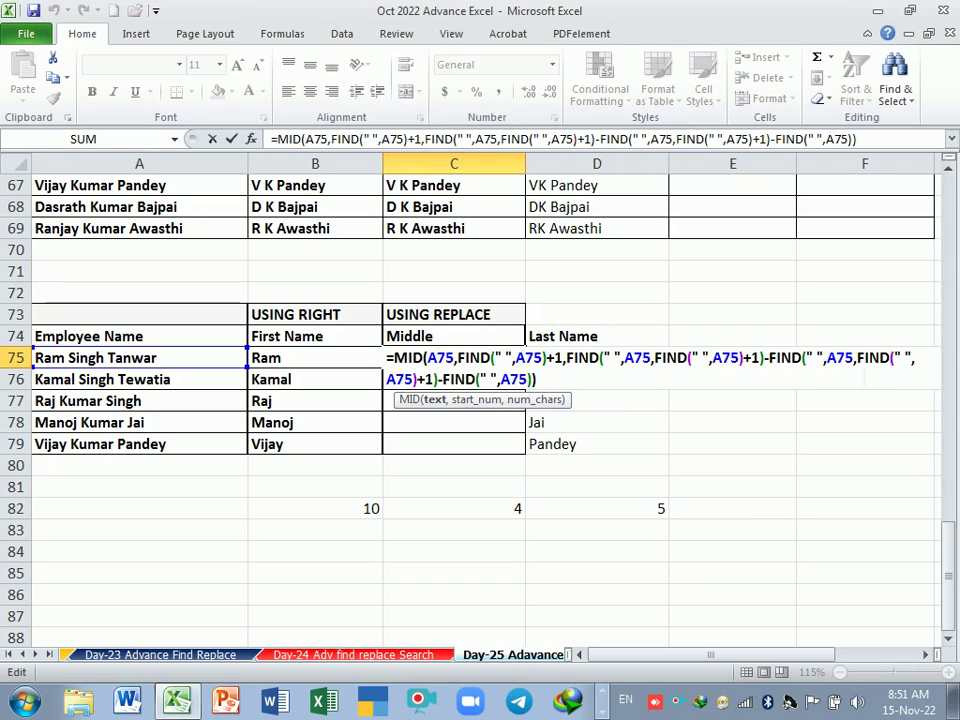
{"action": "left_click", "coordinate": [853, 357]}
{"action": "left_click", "coordinate": [524, 379]}
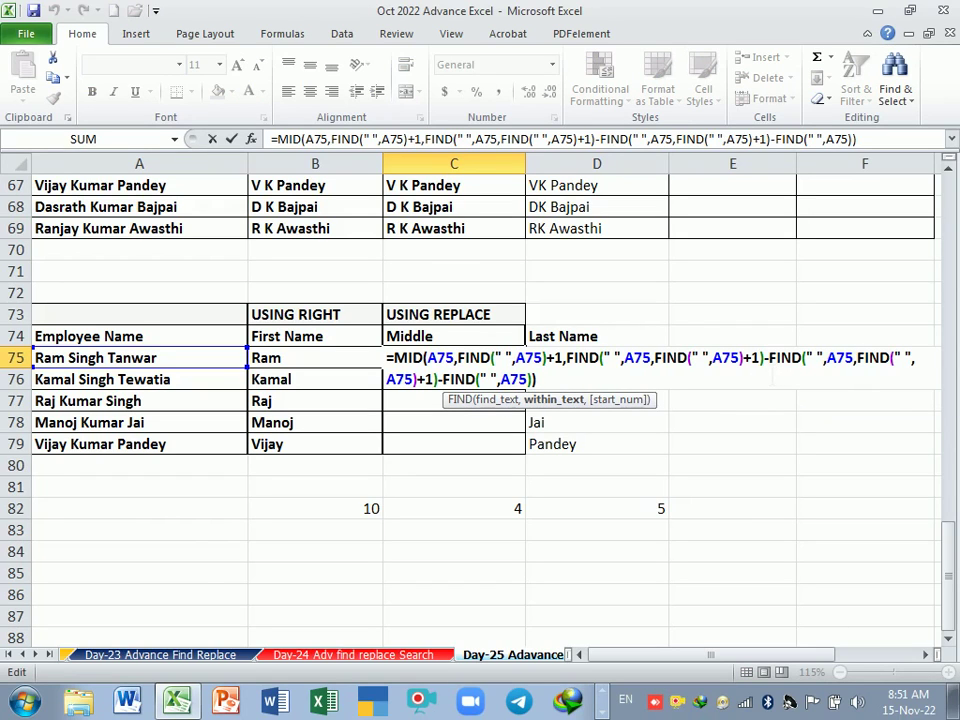
{"action": "left_click", "coordinate": [761, 357]}
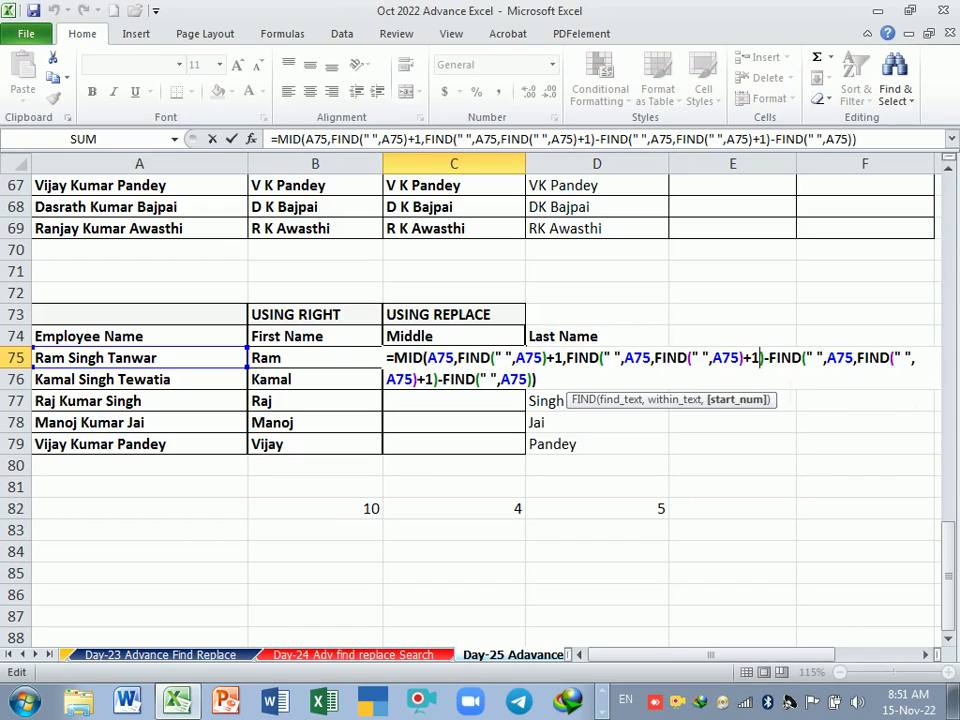
{"action": "key", "text": "BackSpace"}
{"action": "key", "text": "BackSpace"}
{"action": "key", "text": "Return"}
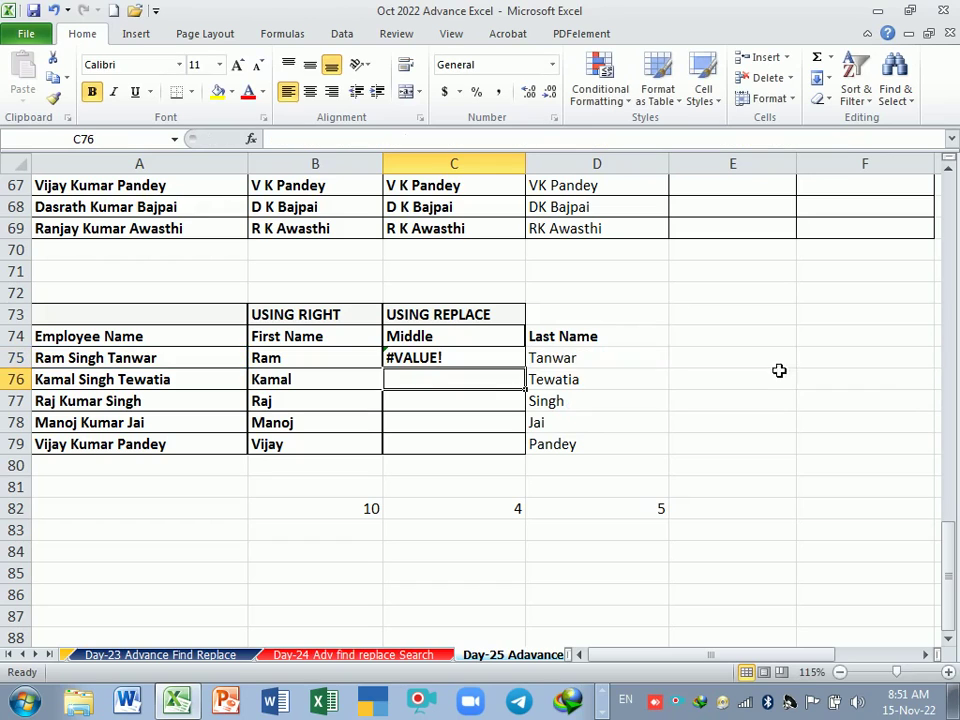
{"action": "double_click", "coordinate": [425, 357]}
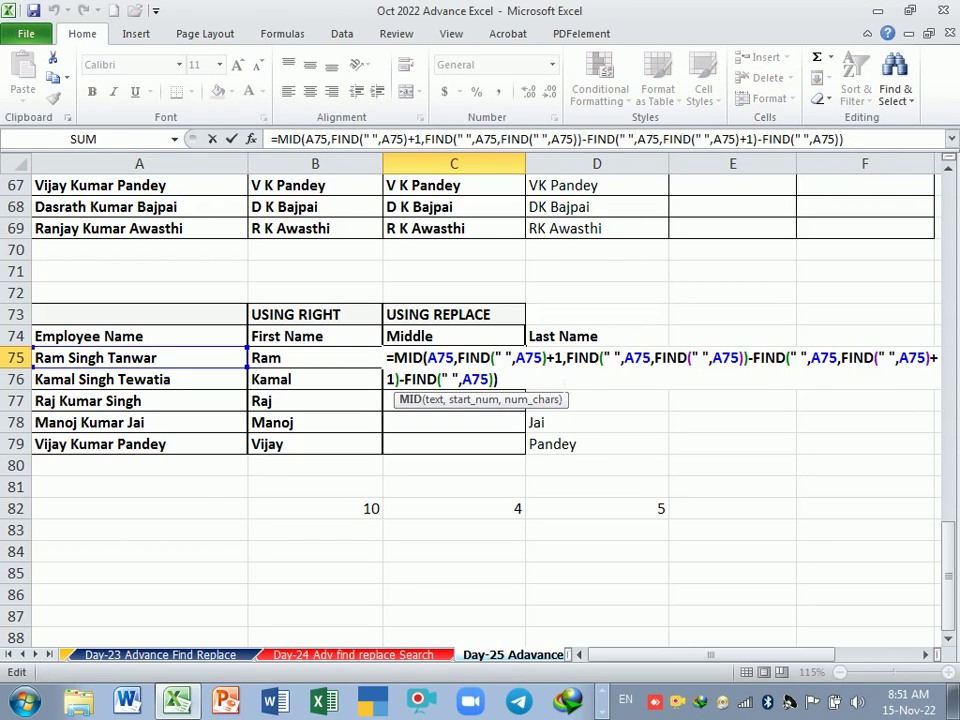